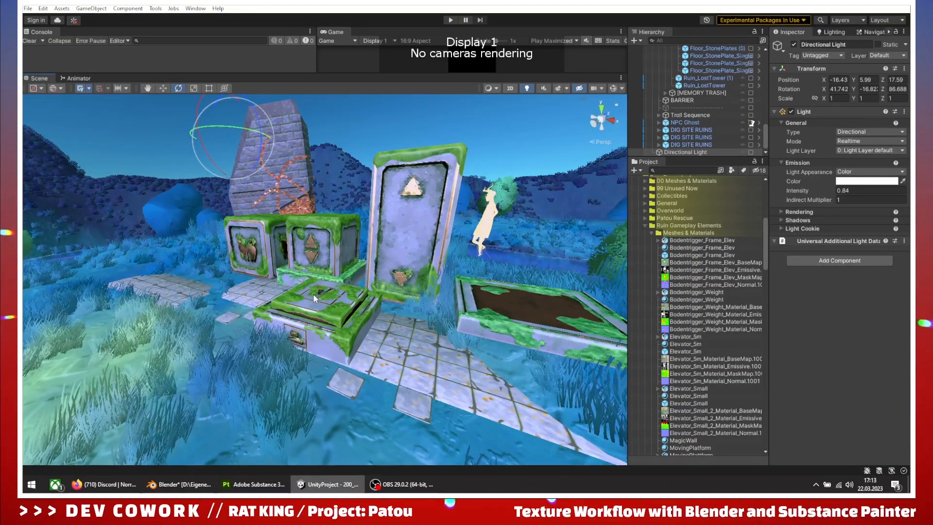
Examine the mossy stone ruin props around the stone paving in the scene from several angles
alt+drag(313, 294, 363, 299)
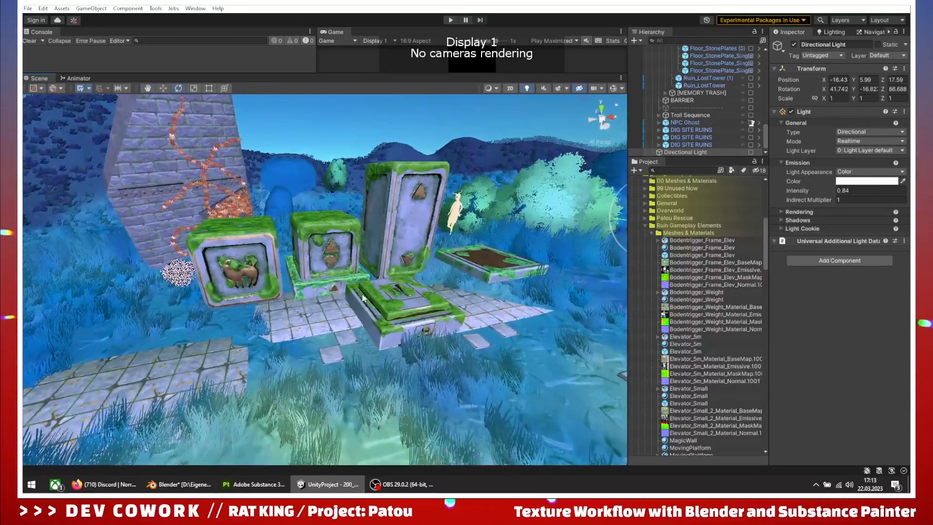
alt+drag(417, 260, 348, 202)
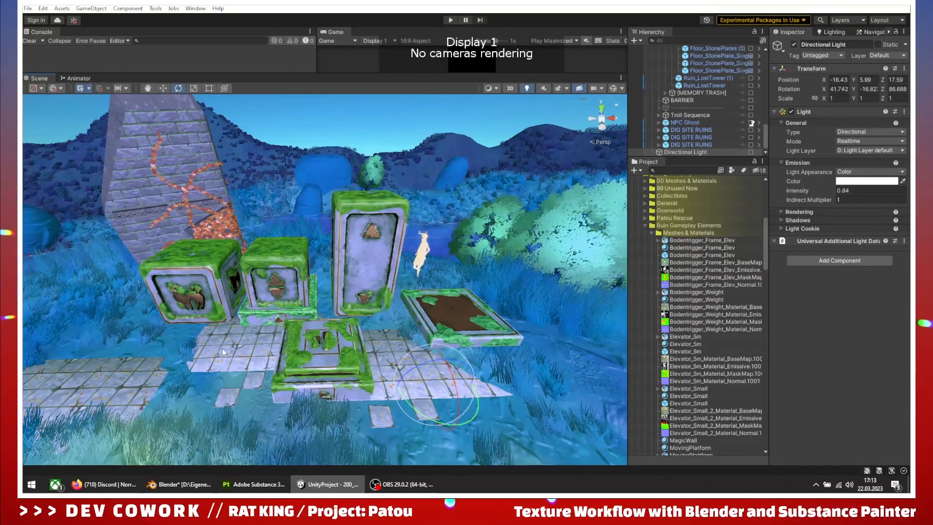
alt+drag(380, 337, 405, 304)
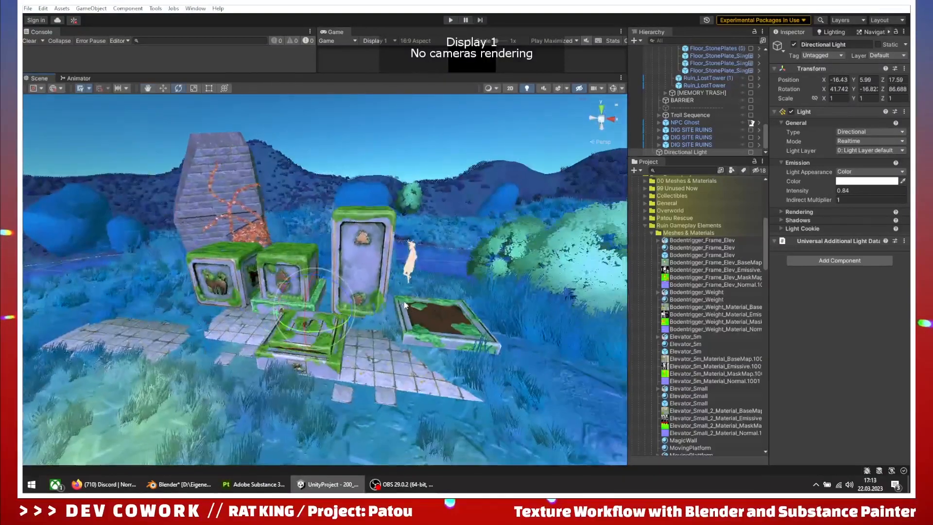
Switch to Blender and inspect the untextured artifact holder, hand button and weight plate models from several angles
click(171, 485)
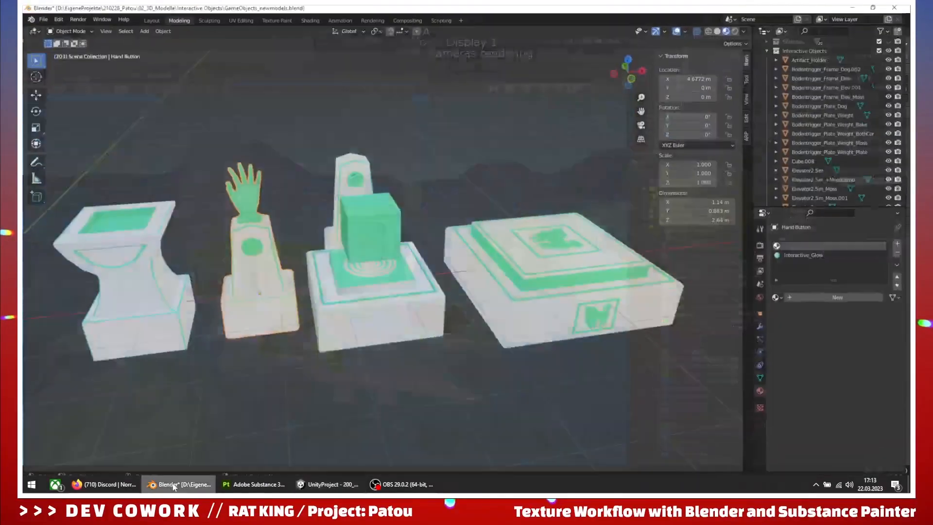
middle_drag(384, 381, 402, 331)
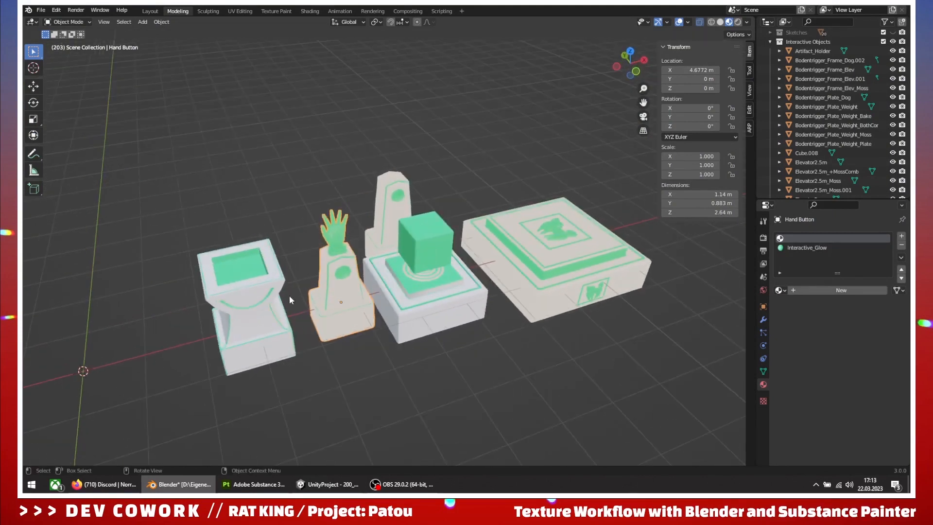
shift+middle_drag(488, 319, 344, 224)
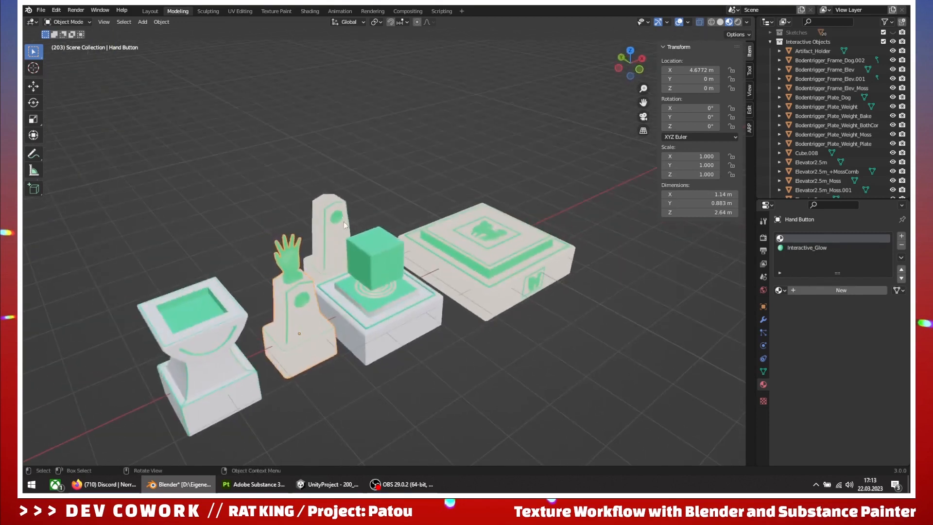
middle_drag(479, 320, 389, 319)
middle_drag(314, 385, 439, 270)
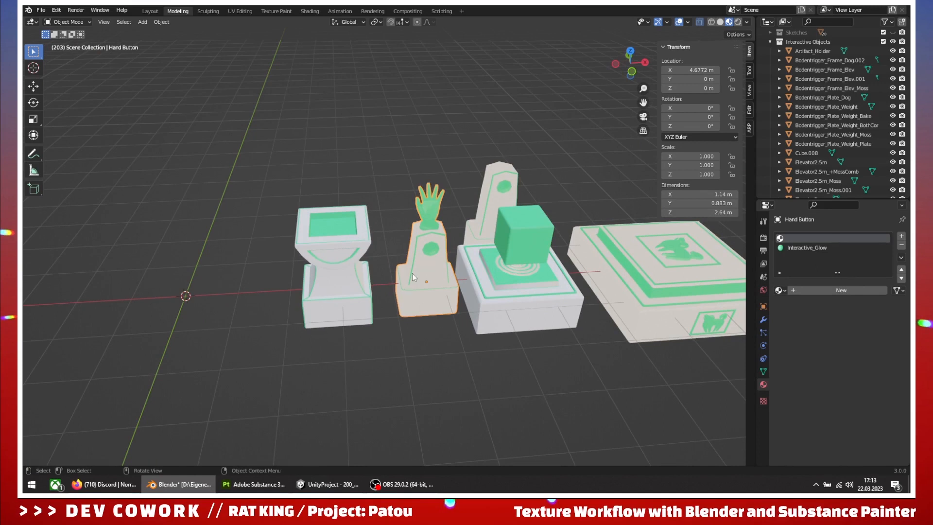
Move the Hand Button object to the world origin by setting its X location to 0 m
click(702, 68)
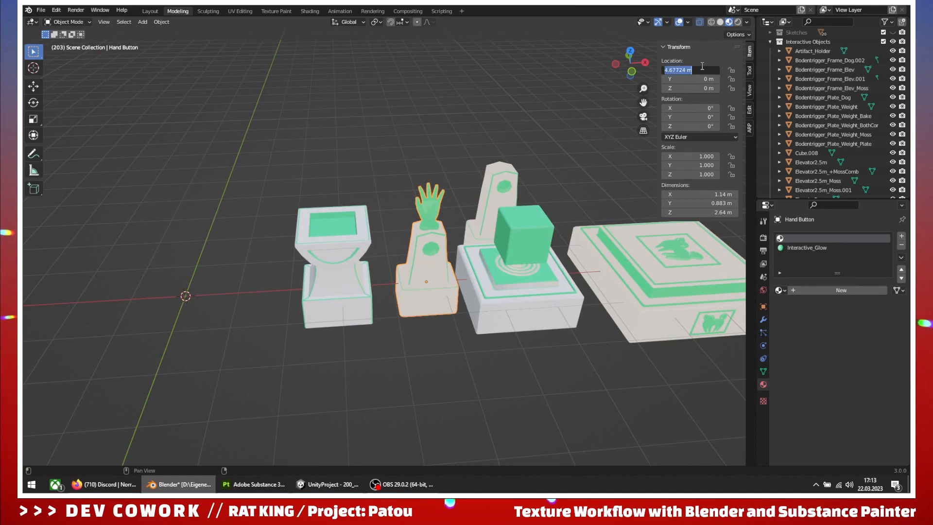
key(Return)
scroll(252, 296, up, 2)
shift+middle_drag(252, 296, 525, 256)
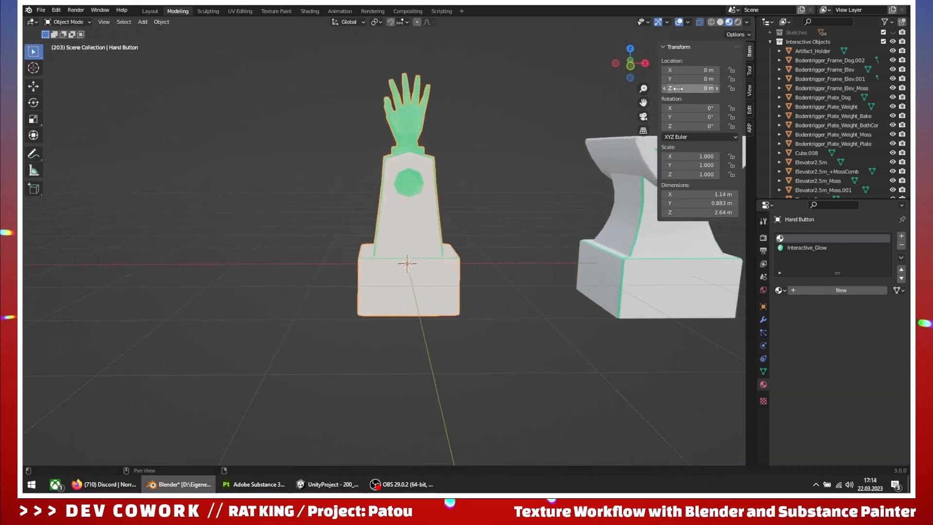
middle_drag(241, 102, 362, 212)
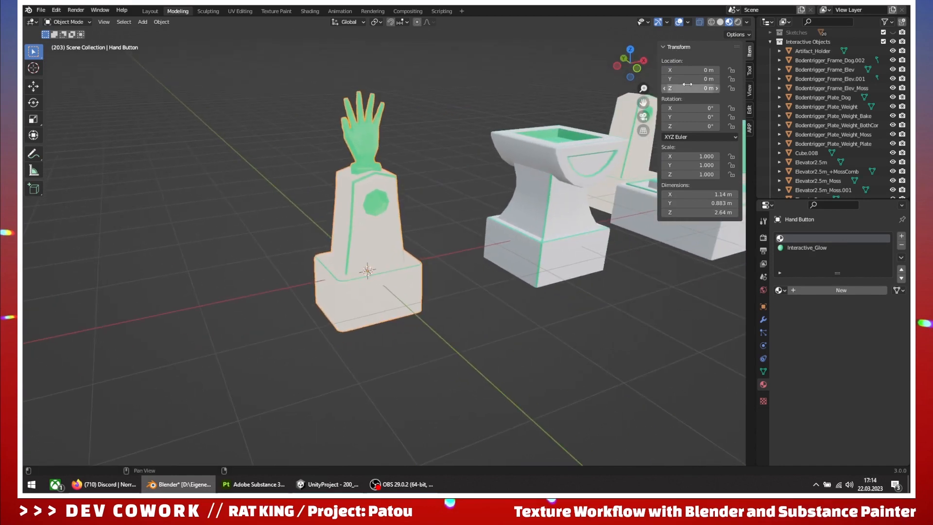
Apply all transforms to the Hand Button object
click(161, 22)
mouse_move(176, 69)
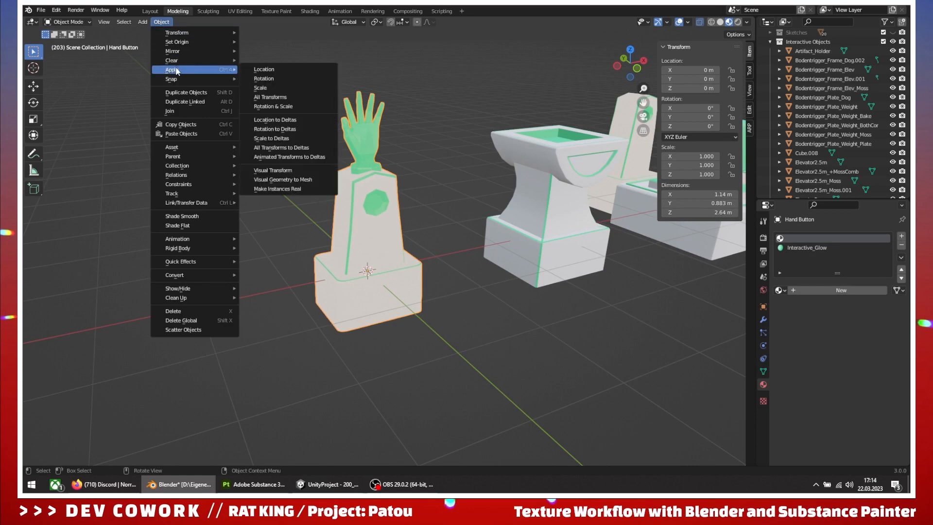
click(286, 96)
scroll(470, 275, down, 1)
middle_drag(469, 274, 458, 266)
scroll(350, 255, up, 2)
scroll(329, 217, down, 1)
Duplicate the Hand Button in place and rename the copy Hand Button_ToBake
click(330, 193)
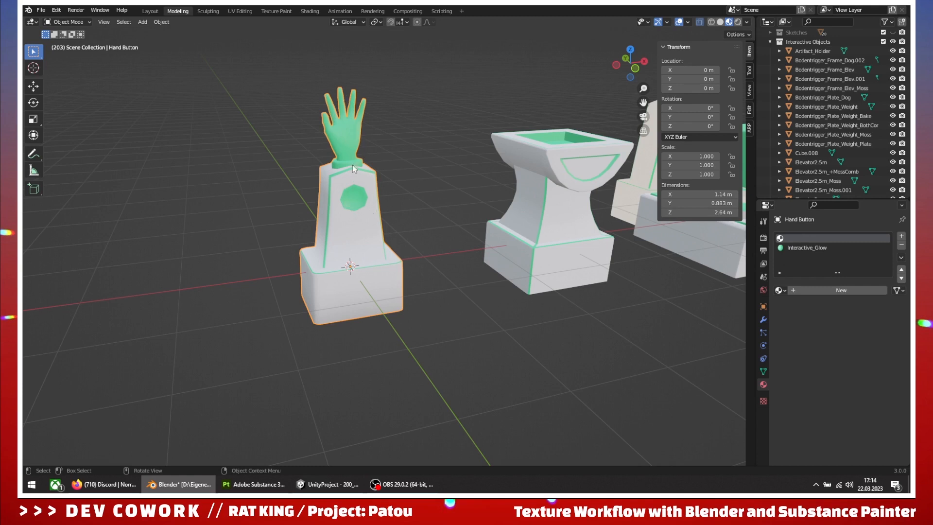
scroll(834, 133, down, 5)
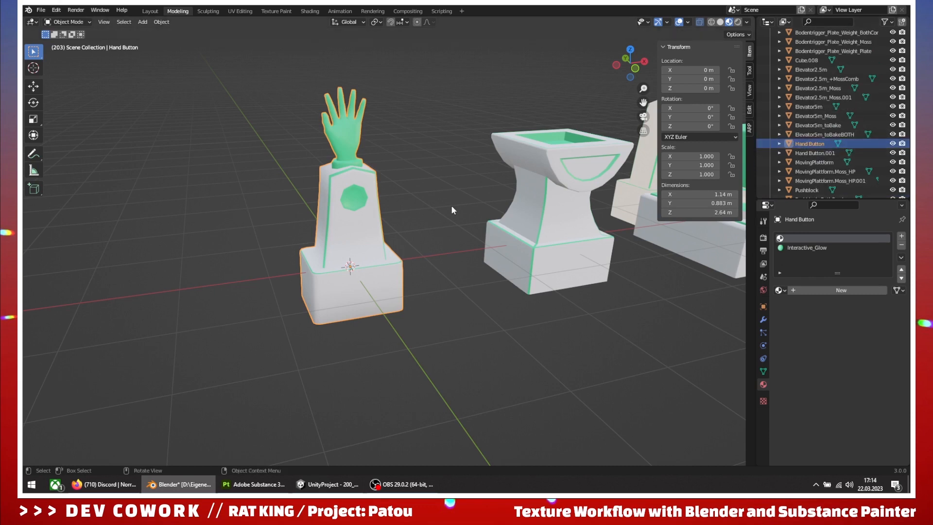
key(shift+d)
key(Escape)
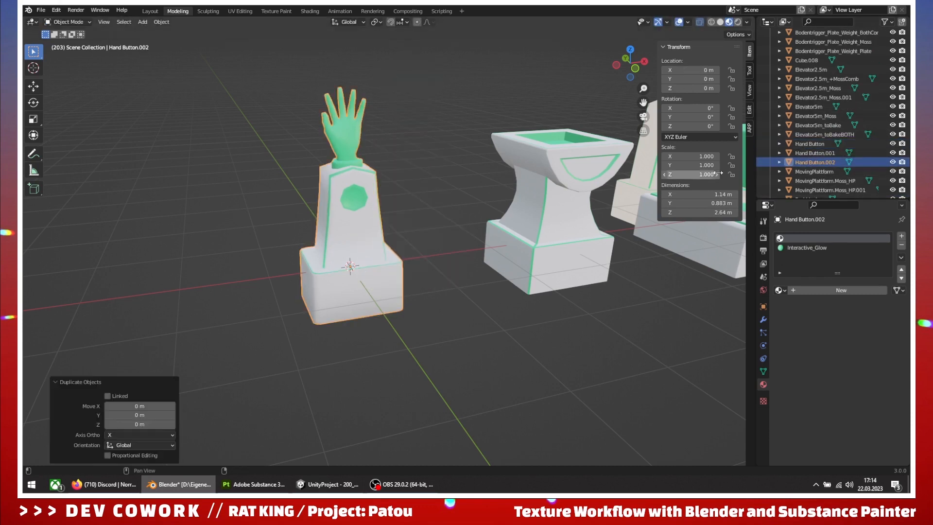
click(823, 163)
double_click(824, 163)
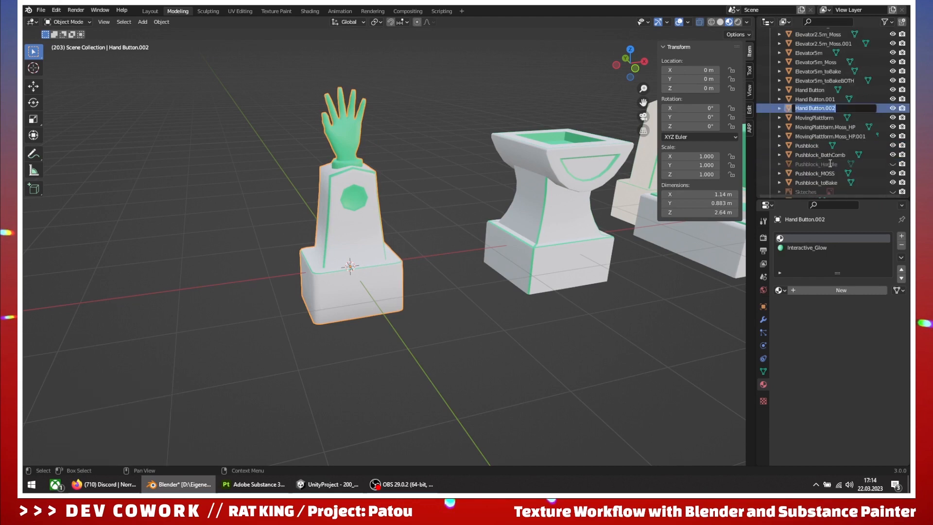
click(829, 108)
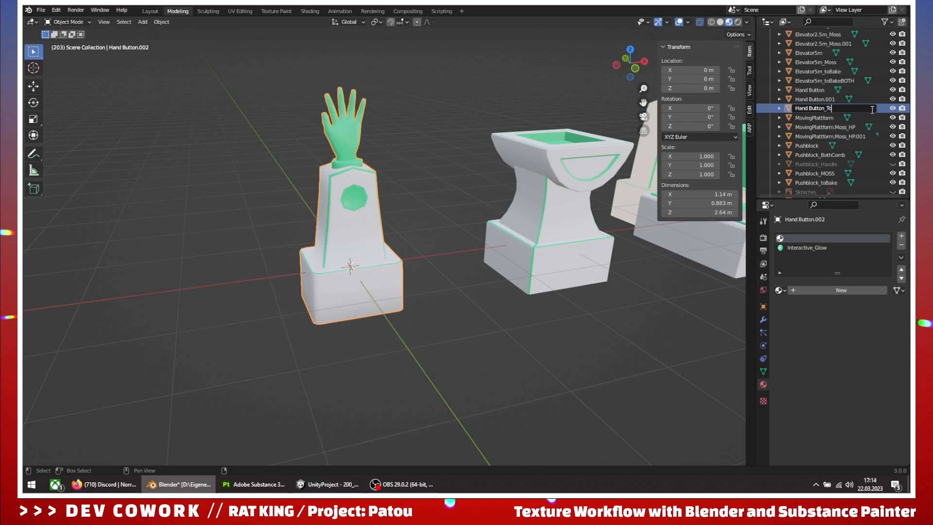
key(Return)
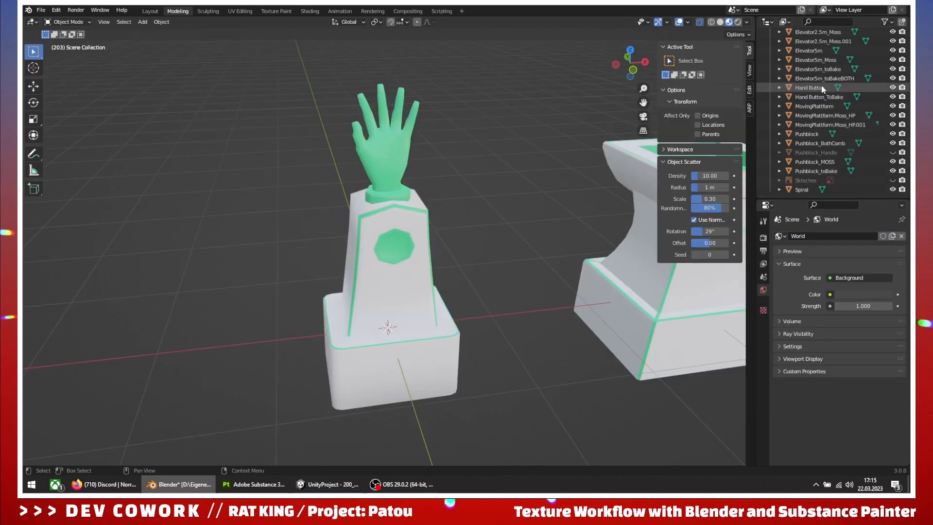
Remove the Interactive_Glow material slot from the original Hand Button and hide Hand Button_ToBake
click(833, 87)
middle_drag(477, 200, 541, 187)
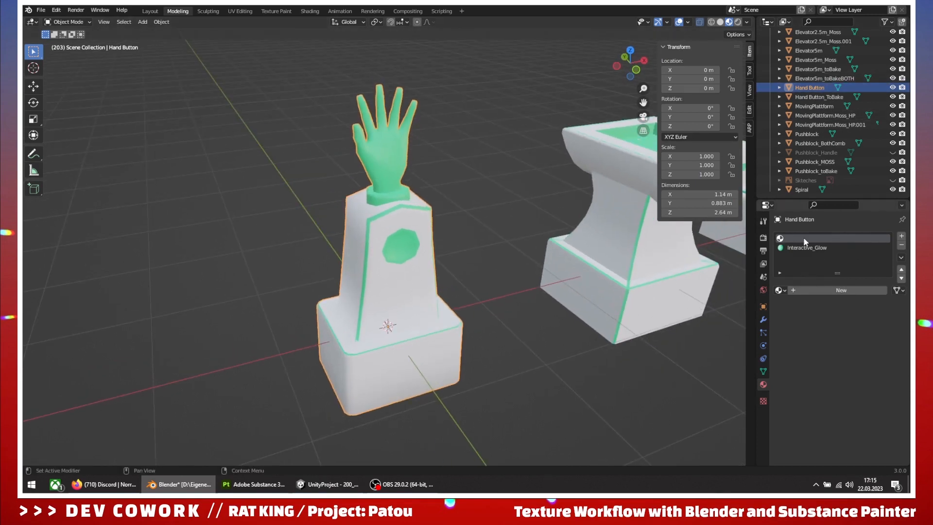
click(815, 248)
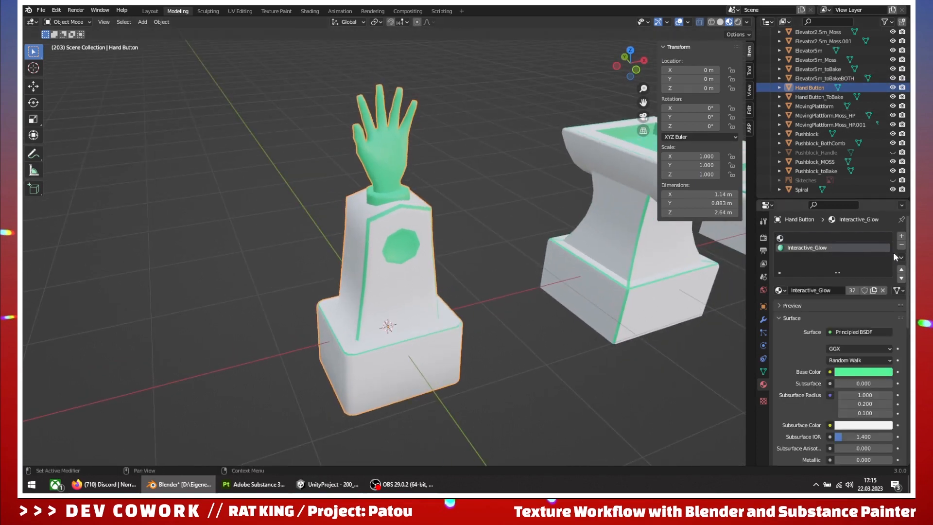
click(902, 245)
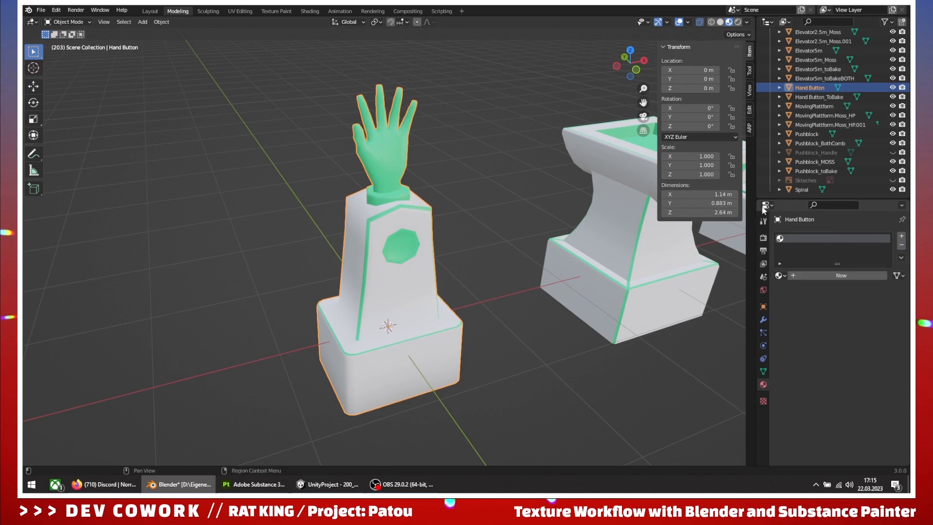
click(893, 97)
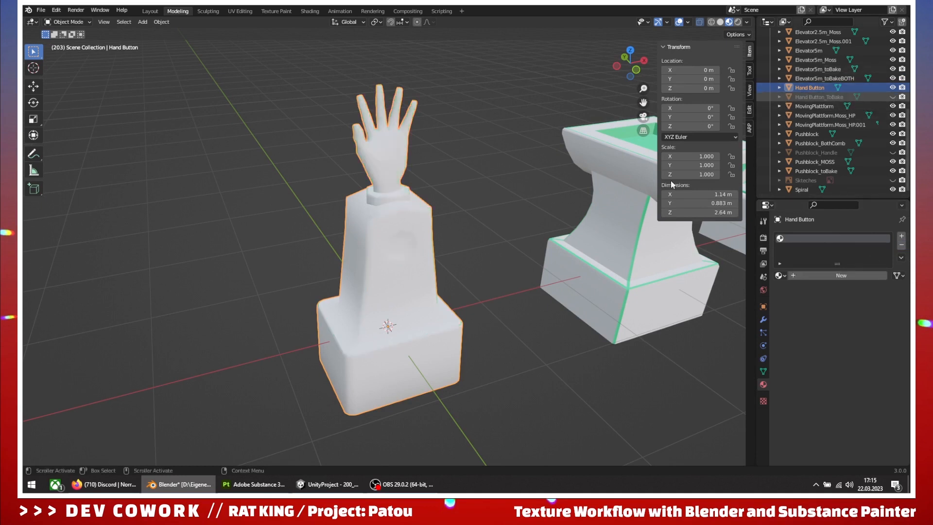
Open the Hand Button in Edit Mode in the UV Editing workspace, with the hand and its collar in close view
middle_drag(559, 199, 422, 294)
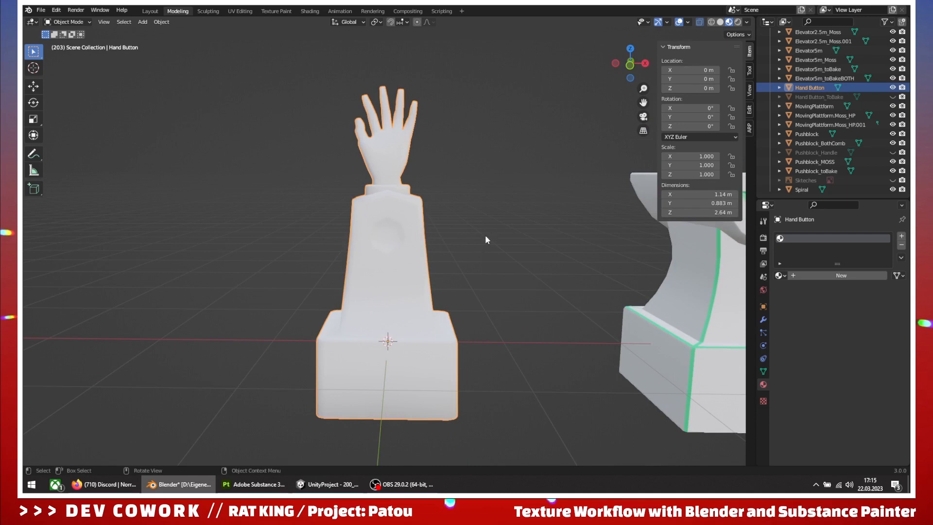
middle_drag(486, 240, 469, 269)
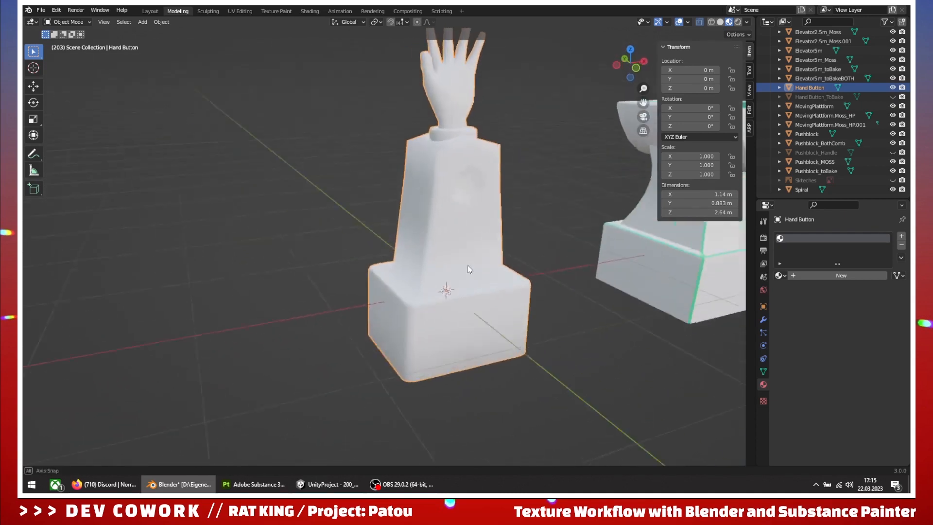
scroll(469, 270, down, 5)
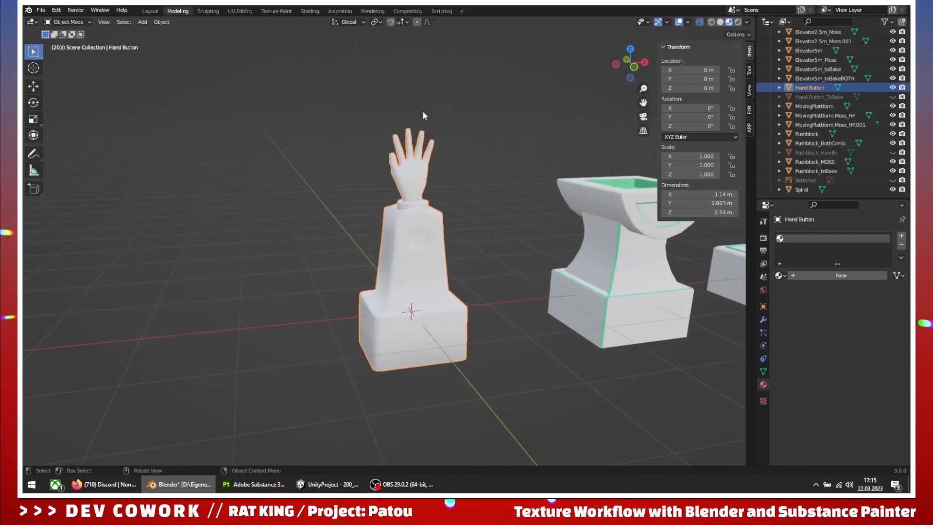
click(240, 11)
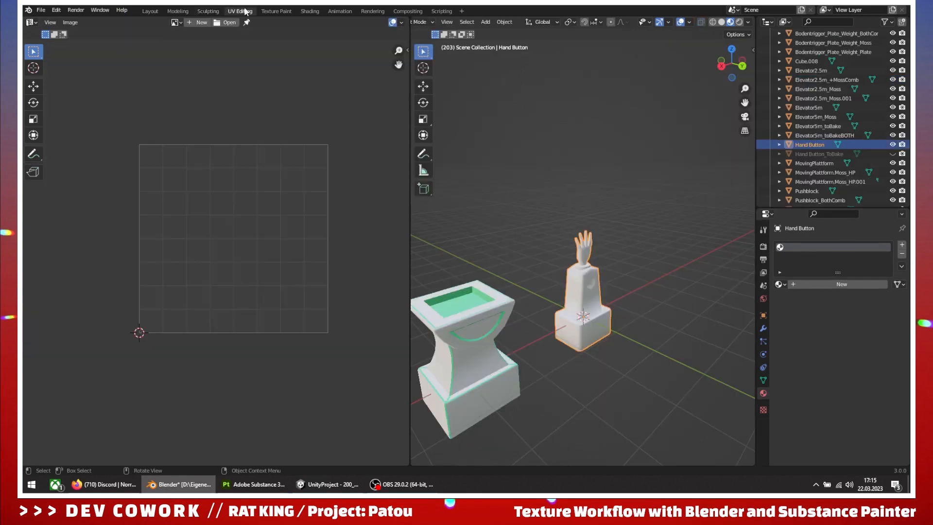
key(Tab)
middle_drag(506, 311, 654, 302)
scroll(583, 307, up, 4)
middle_drag(580, 306, 612, 310)
scroll(612, 309, up, 6)
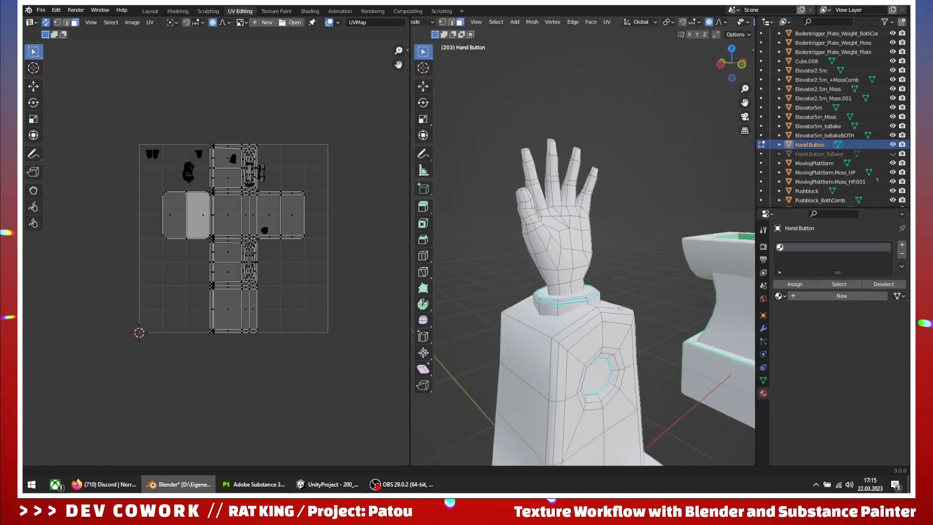
Select the edge loop running up the side of the hand from the wrist and mark it as a seam
middle_drag(561, 292, 538, 236)
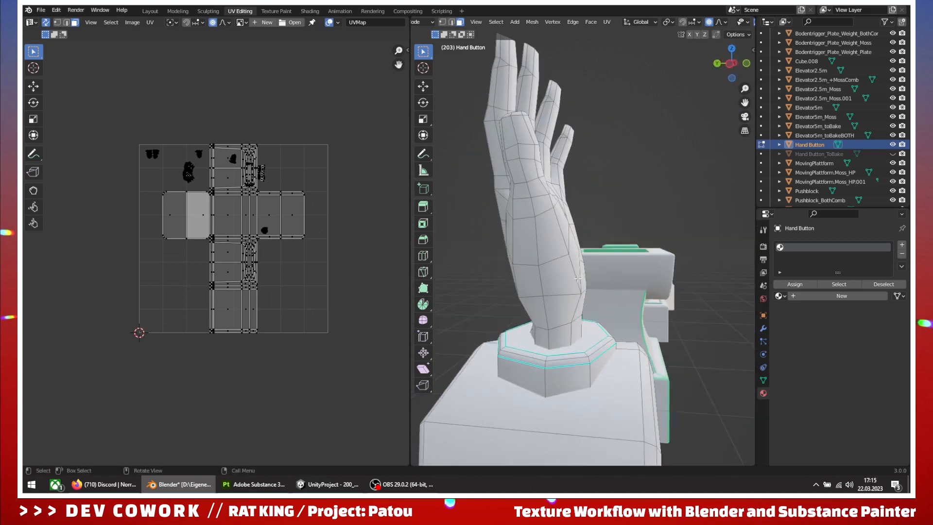
key(2)
click(538, 236)
shift+click(528, 195)
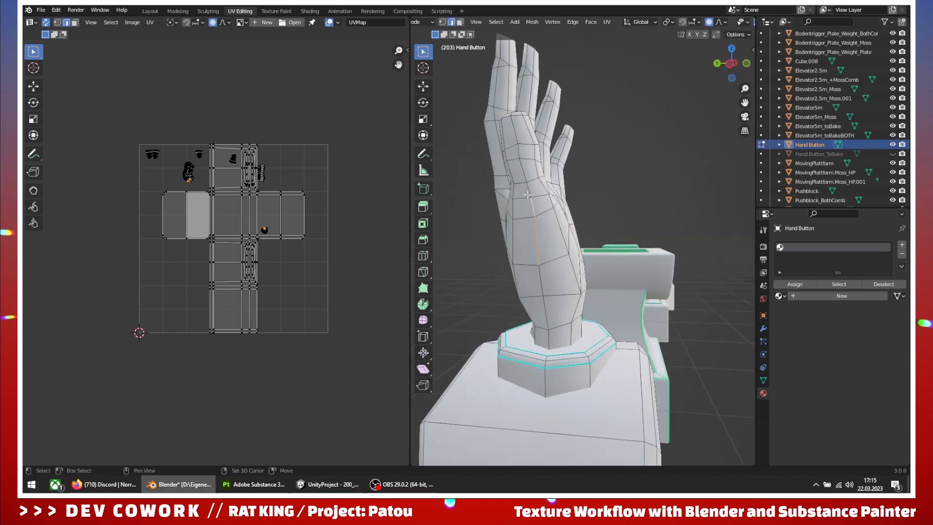
alt+click(544, 309)
middle_drag(545, 301, 694, 305)
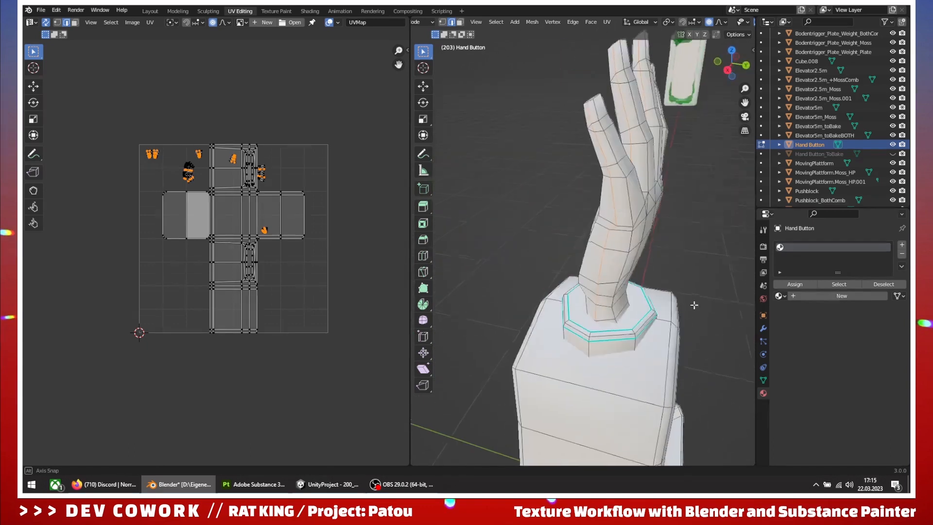
right_click(644, 359)
click(603, 359)
middle_drag(603, 349, 744, 316)
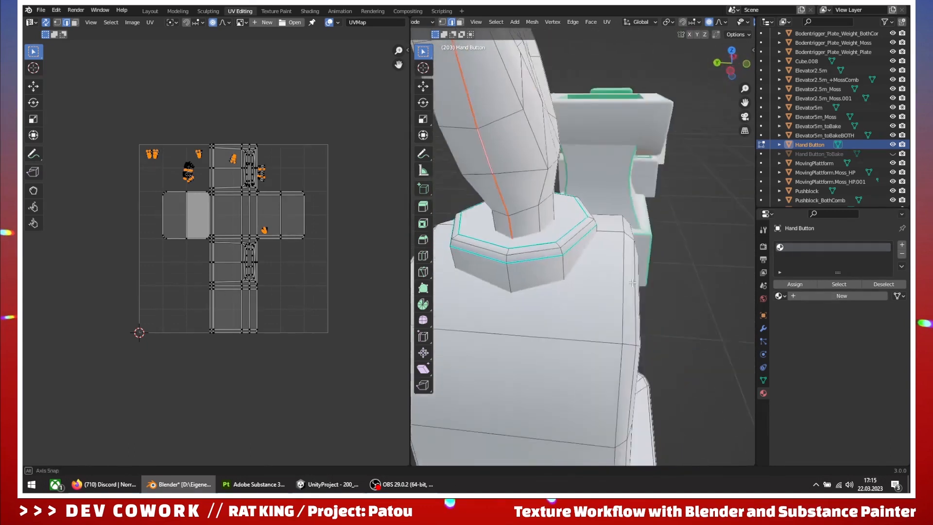
Mark seams on the edge loop around the wrist collar's rim and on one vertical edge of the collar
middle_drag(452, 296, 503, 272)
alt+click(503, 267)
right_click(503, 266)
click(477, 267)
click(530, 287)
right_click(530, 287)
click(516, 288)
scroll(516, 291, down, 3)
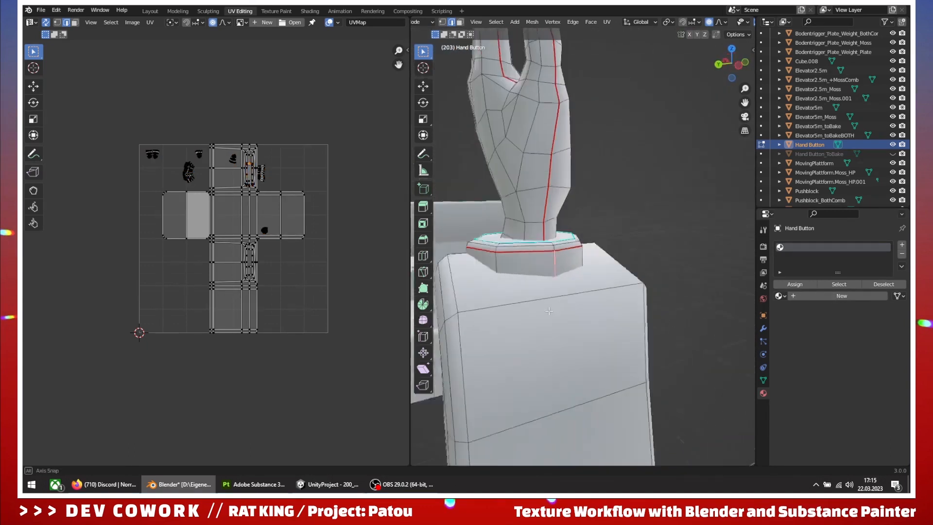
Delete the hidden face of the collar beneath the hand
middle_drag(515, 346, 554, 293)
scroll(583, 293, down, 2)
key(3)
click(663, 236)
key(x)
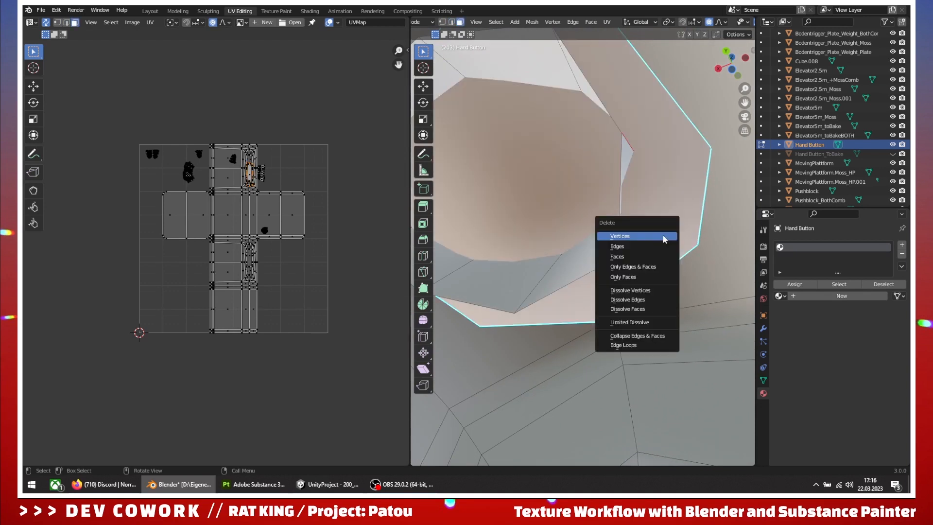
click(649, 258)
Connect the opposite corner vertices with an edge across each end of the base's underside
scroll(628, 268, down, 2)
scroll(629, 268, down, 5)
middle_drag(628, 268, 582, 302)
scroll(600, 348, down, 3)
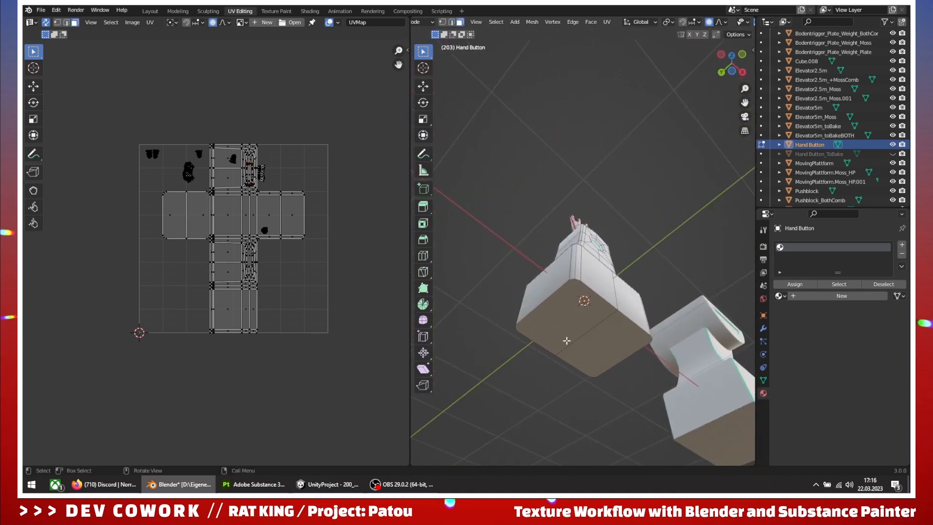
key(1)
middle_drag(567, 341, 545, 281)
scroll(539, 309, up, 2)
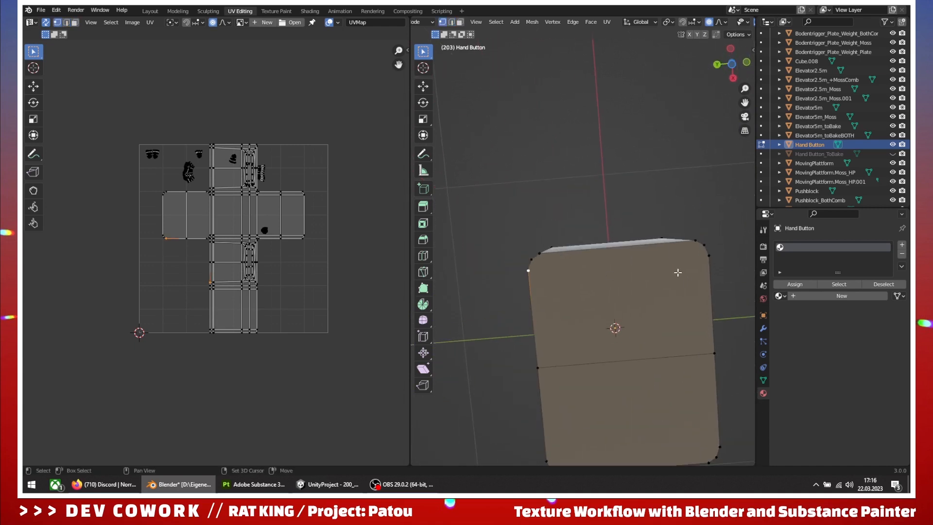
middle_drag(704, 269, 618, 248)
scroll(587, 270, up, 2)
click(552, 258)
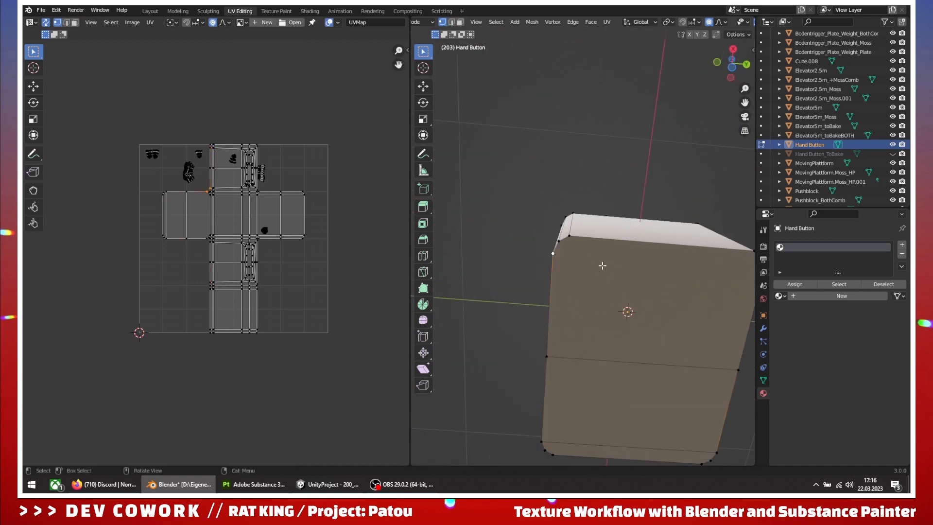
shift+middle_drag(646, 276, 535, 278)
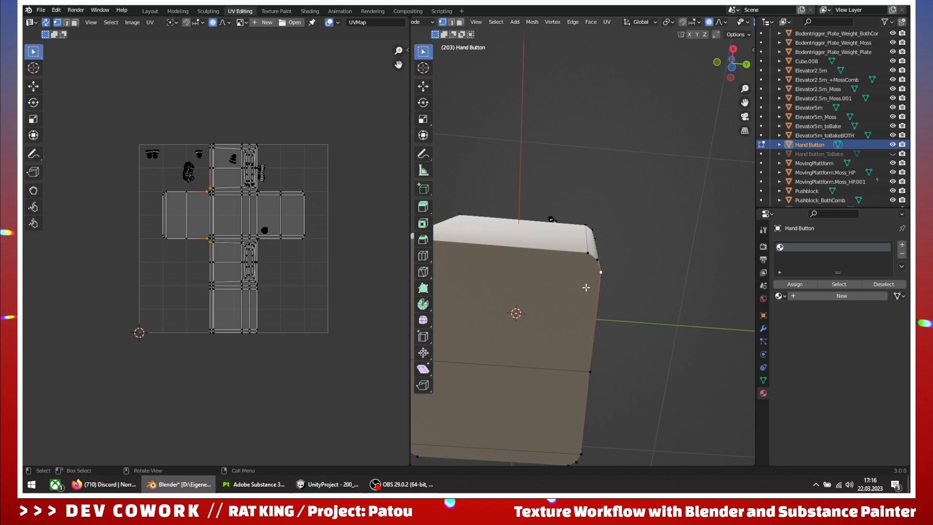
Mark the edge loop along the bottom of the base as a seam
scroll(586, 288, down, 3)
middle_drag(577, 291, 632, 388)
key(2)
alt+click(633, 391)
right_click(633, 392)
click(596, 356)
Mark the edge loop where the tower meets the base as a seam
middle_drag(594, 301, 641, 280)
scroll(558, 328, up, 3)
alt+click(621, 297)
right_click(616, 300)
click(617, 300)
scroll(616, 292, down, 2)
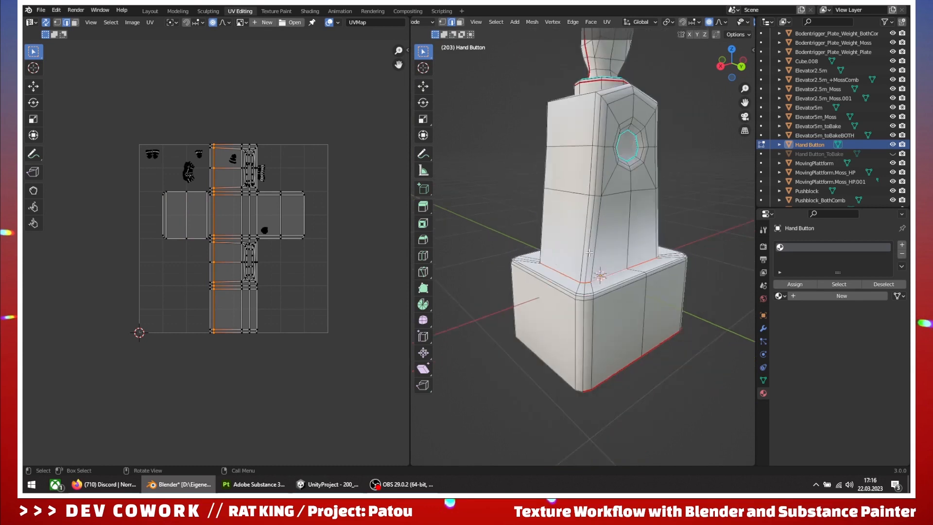
Mark the edge loops running vertically along the corners of the tower and base as seams
shift+middle_drag(616, 194, 618, 296)
middle_drag(617, 297, 496, 299)
scroll(662, 277, up, 2)
scroll(566, 282, down, 3)
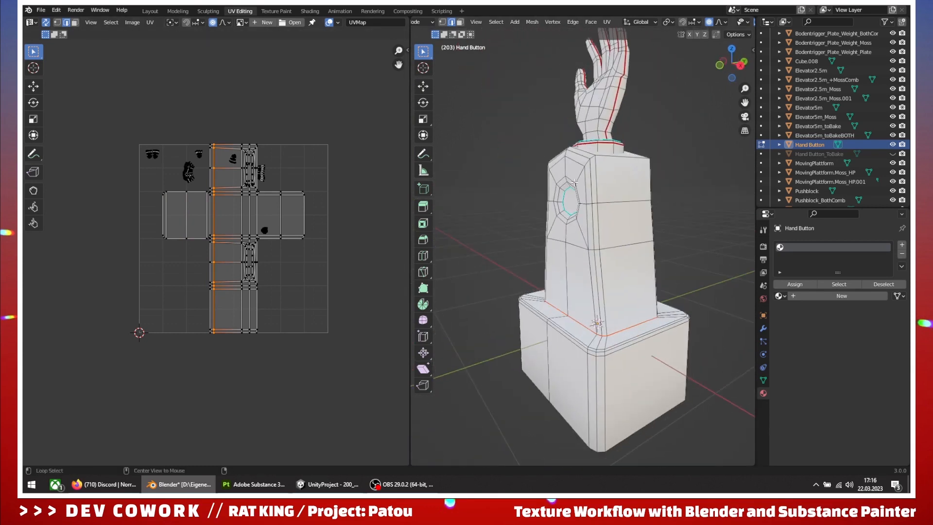
alt+click(604, 219)
mouse_move(529, 171)
middle_down()
mouse_move(613, 187)
mouse_move(515, 175)
middle_up()
right_click(612, 187)
click(569, 209)
alt+click(568, 152)
right_click(567, 152)
click(522, 208)
Select the edge loop along the top of the tower's narrow side and mark it as a seam
scroll(632, 272, down, 2)
middle_drag(653, 279, 733, 334)
scroll(724, 321, up, 2)
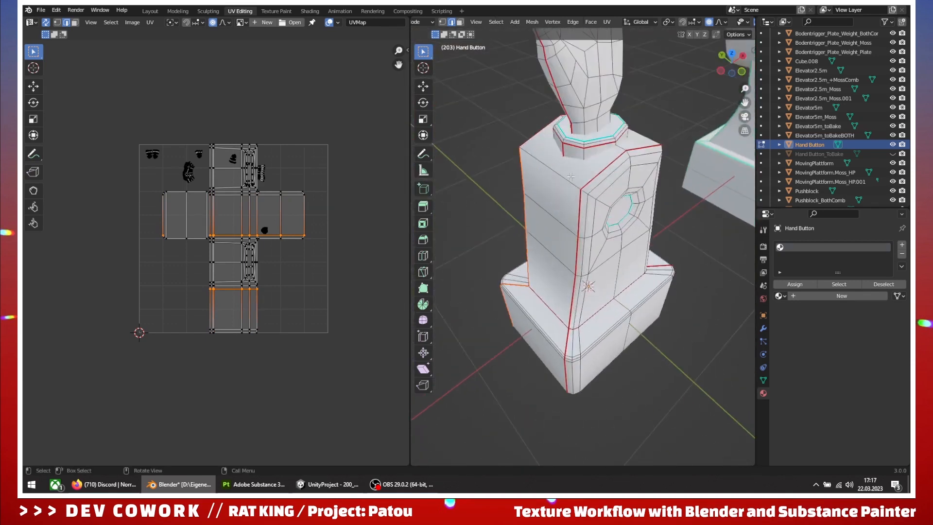
middle_drag(560, 277, 563, 188)
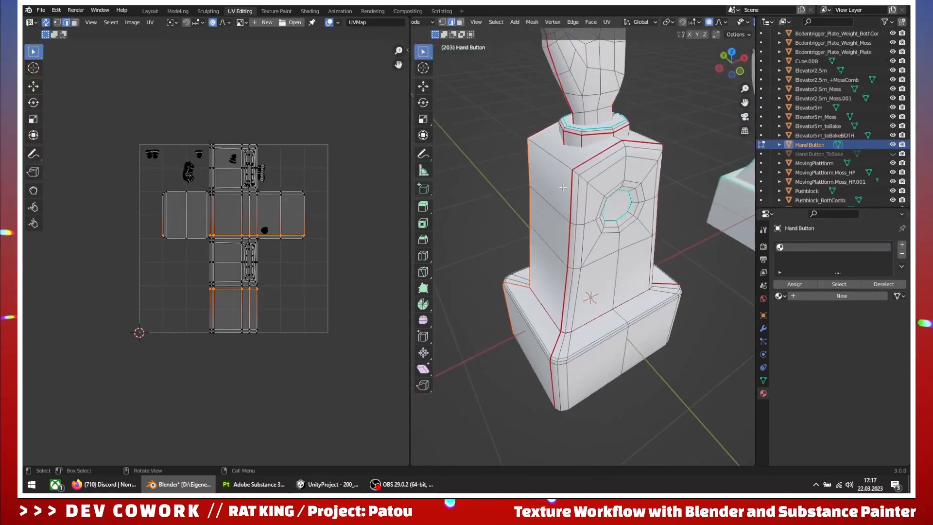
alt+click(560, 155)
middle_drag(560, 156, 661, 188)
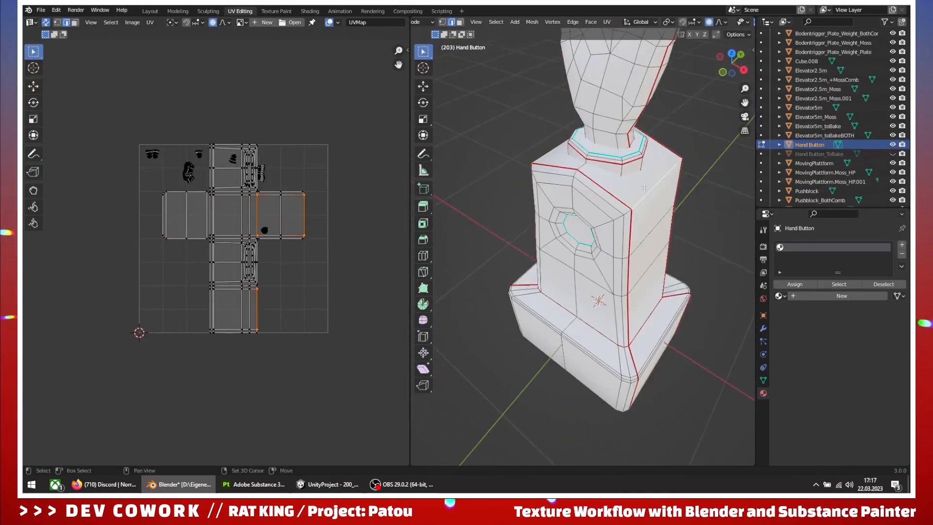
right_click(643, 189)
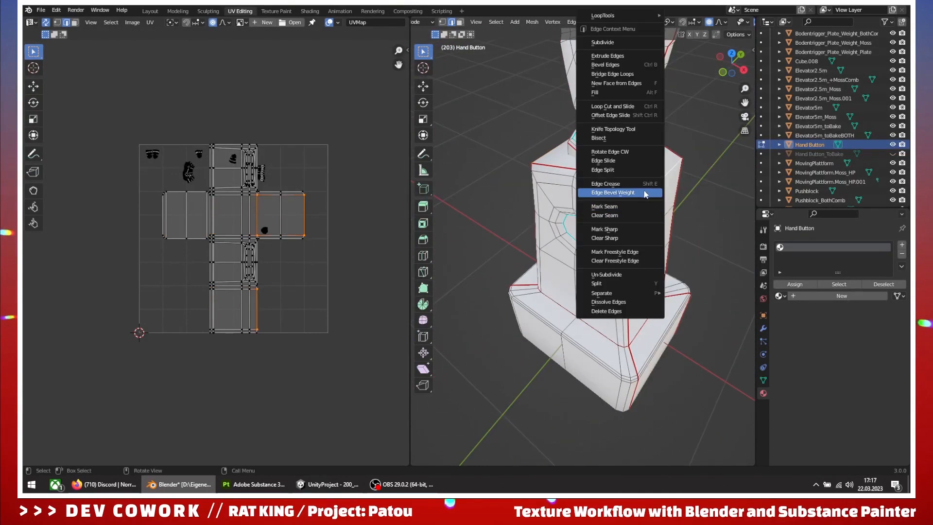
click(604, 207)
middle_drag(604, 208, 630, 237)
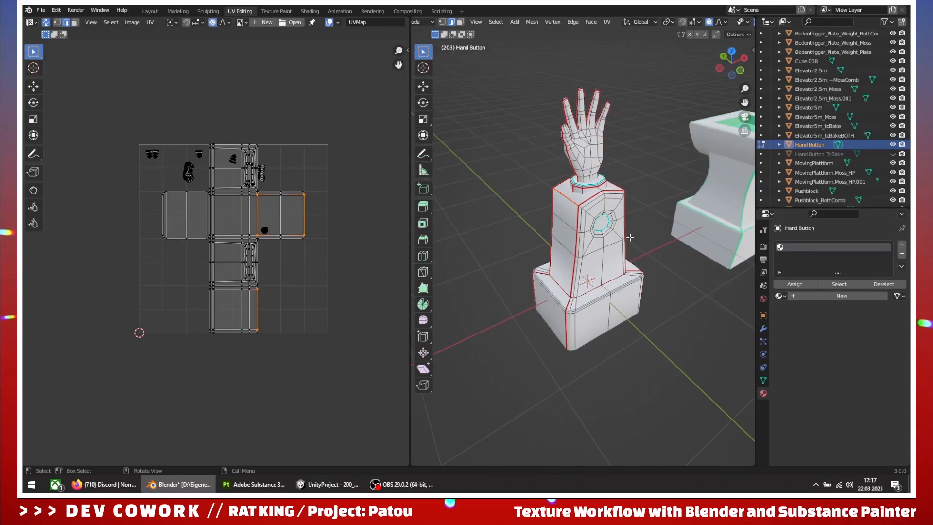
Unwrap all faces of the Hand Button mesh along the marked seams
key(a)
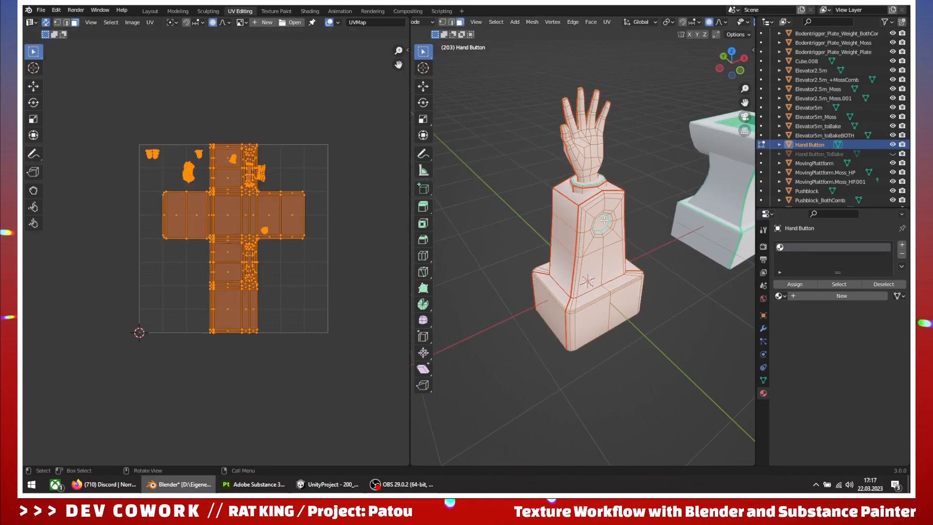
key(u)
click(563, 225)
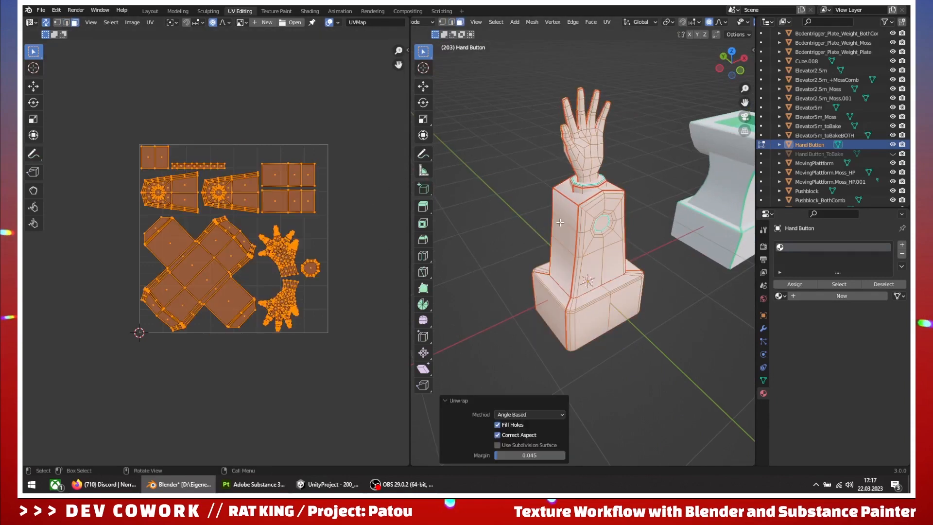
Examine the unwrapped UV islands and check them for overlaps with Select Overlap
scroll(265, 302, up, 3)
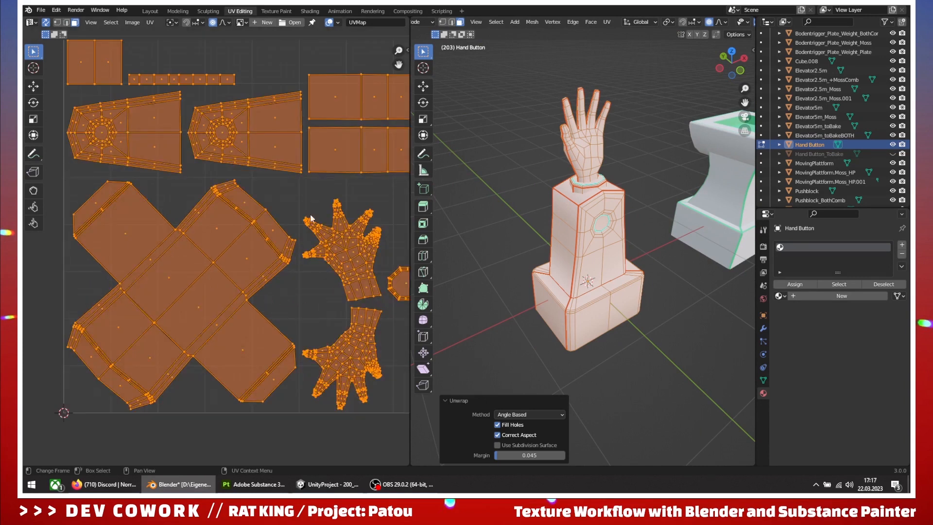
click(297, 183)
scroll(338, 246, down, 2)
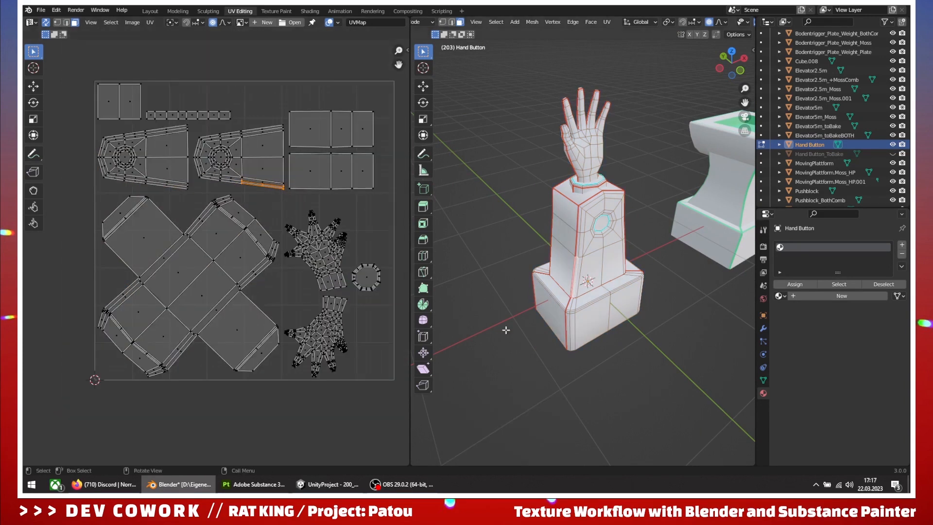
middle_drag(506, 330, 474, 324)
scroll(314, 281, up, 5)
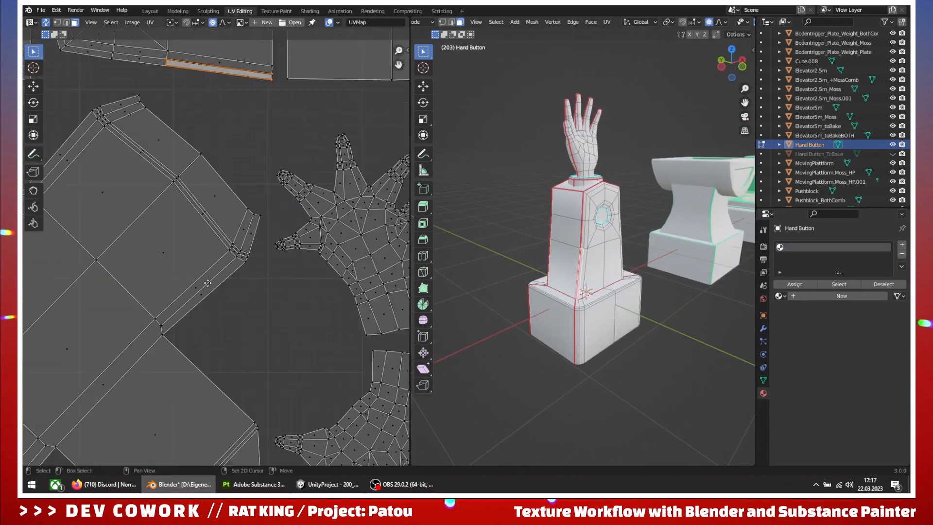
middle_drag(208, 283, 229, 293)
scroll(130, 40, down, 4)
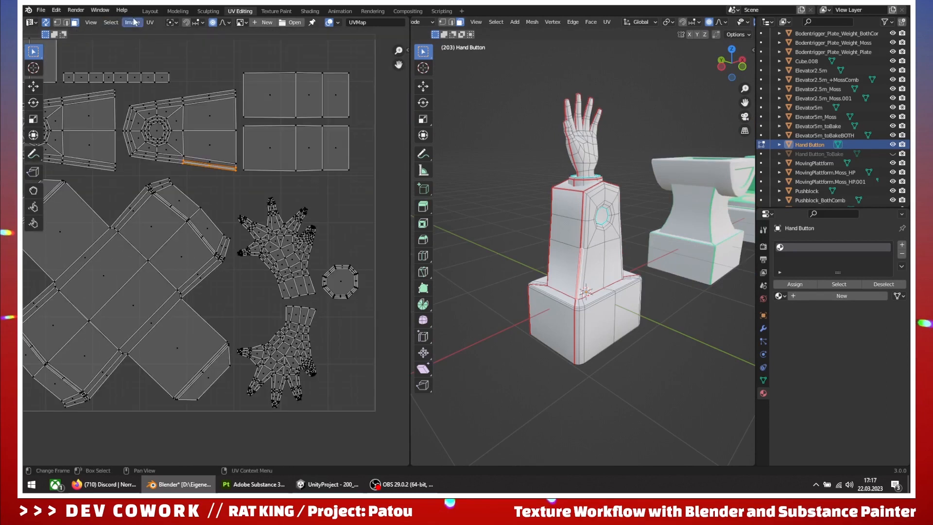
click(110, 22)
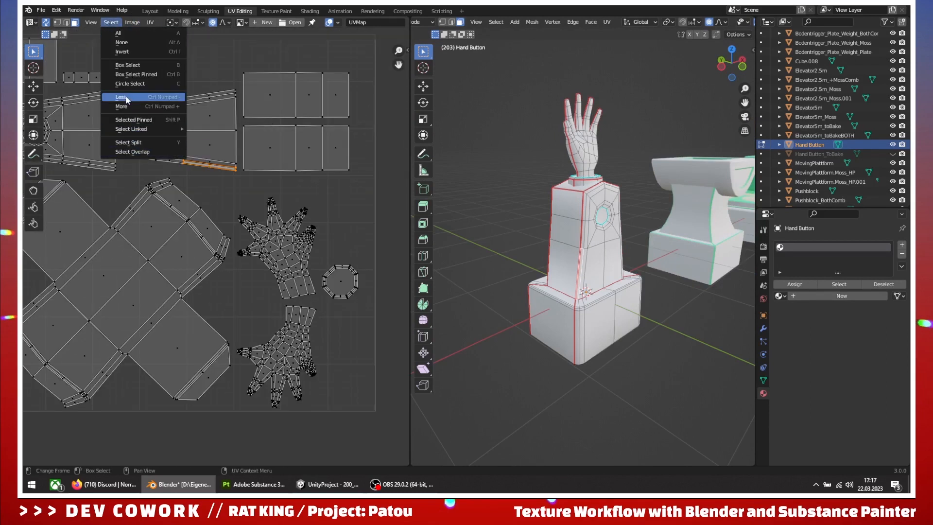
click(131, 152)
scroll(218, 246, down, 2)
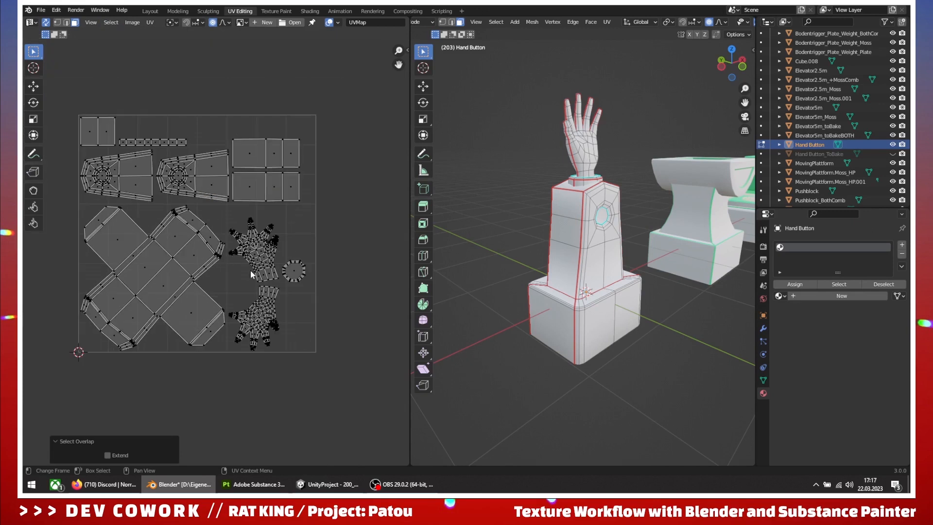
Return the Hand Button to Object Mode and save the file
mouse_move(250, 271)
middle_down()
mouse_move(292, 269)
mouse_move(260, 278)
middle_up()
scroll(572, 288, up, 1)
mouse_move(572, 288)
middle_down()
mouse_move(527, 317)
mouse_move(543, 331)
mouse_move(598, 299)
mouse_move(569, 288)
middle_up()
scroll(641, 263, down, 2)
mouse_move(641, 263)
middle_down()
mouse_move(630, 265)
mouse_move(648, 258)
middle_up()
key(Tab)
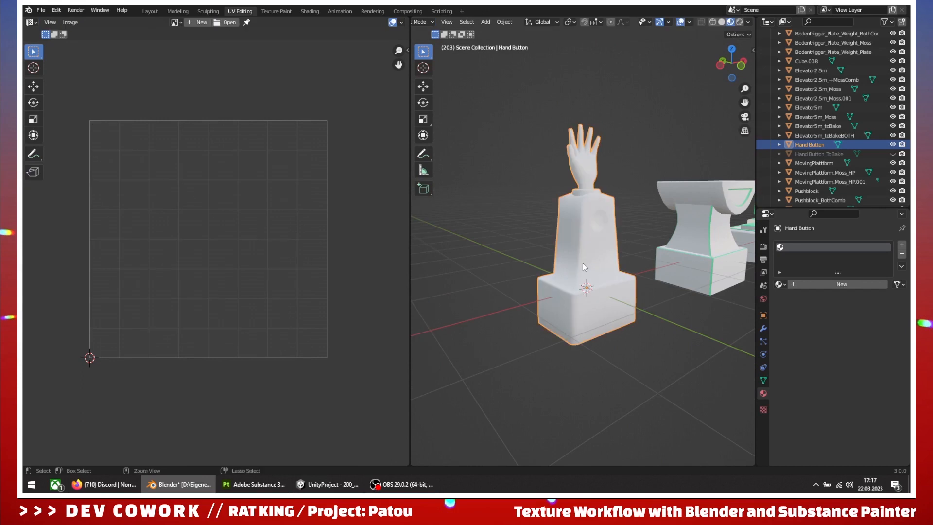
key(ctrl+s)
middle_drag(682, 219, 511, 196)
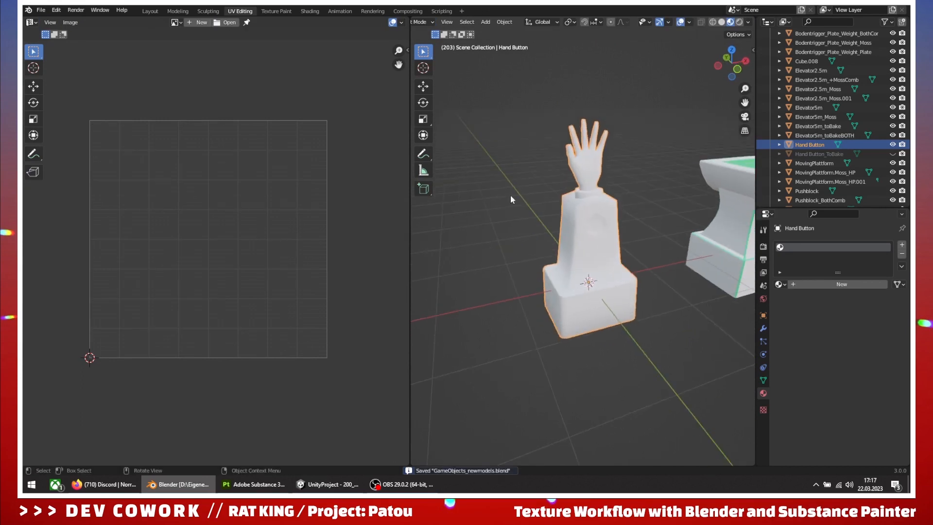
In the Modeling workspace, hide Hand Button, show Hand Button_ToBake and select it
click(178, 11)
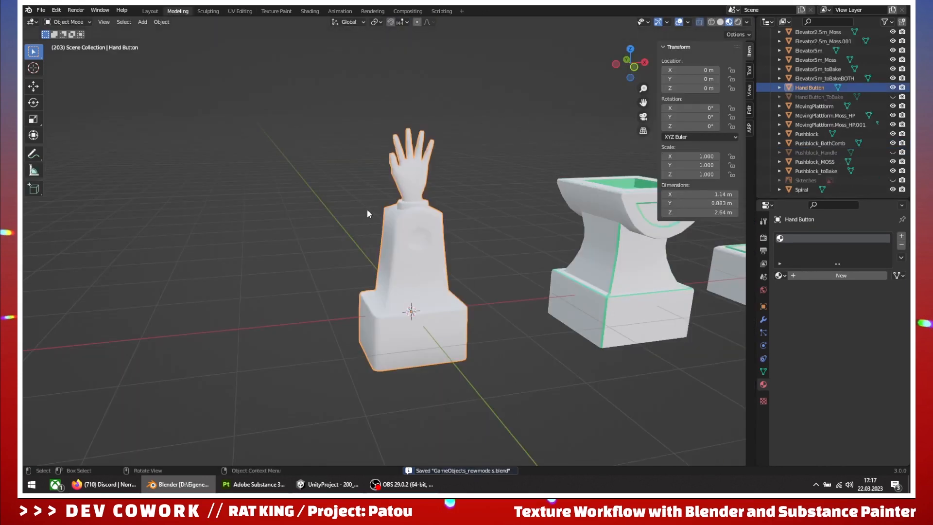
click(893, 87)
click(893, 97)
scroll(555, 247, up, 1)
click(402, 267)
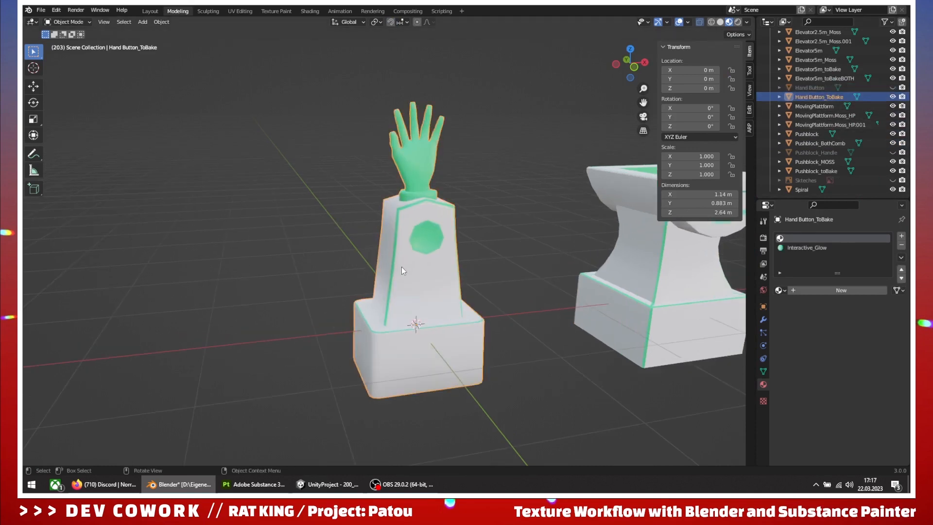
Duplicate Hand Button_ToBake in place and rename the copy Hand Button_Moss
middle_drag(401, 266, 418, 296)
key(shift+d)
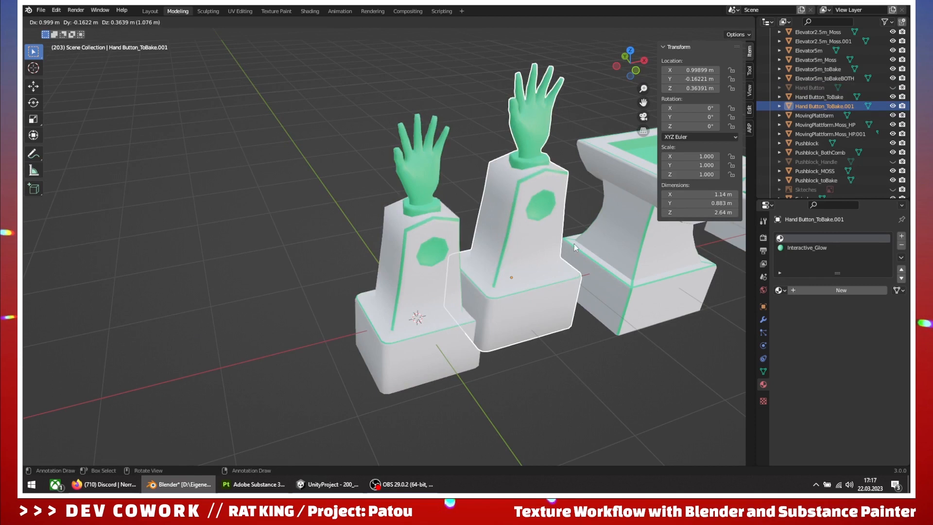
right_click(574, 243)
double_click(826, 106)
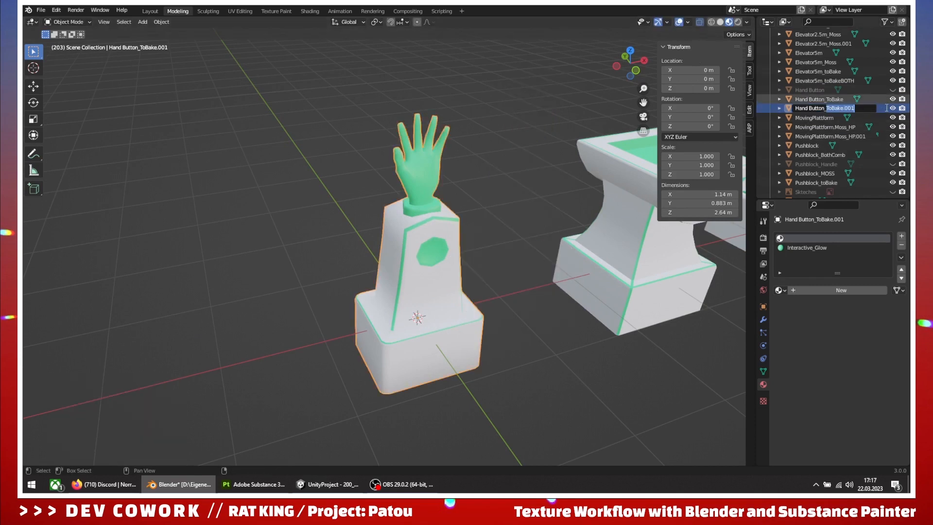
text(Hand Button_Moss)
key(Return)
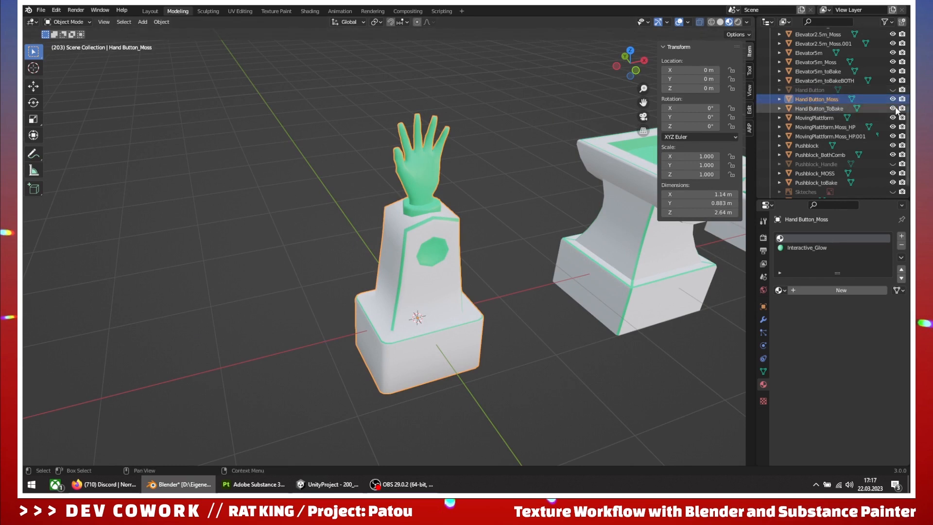
Show and select Hand Button in place of Hand Button_ToBake, and open the Sculpting workspace
click(893, 90)
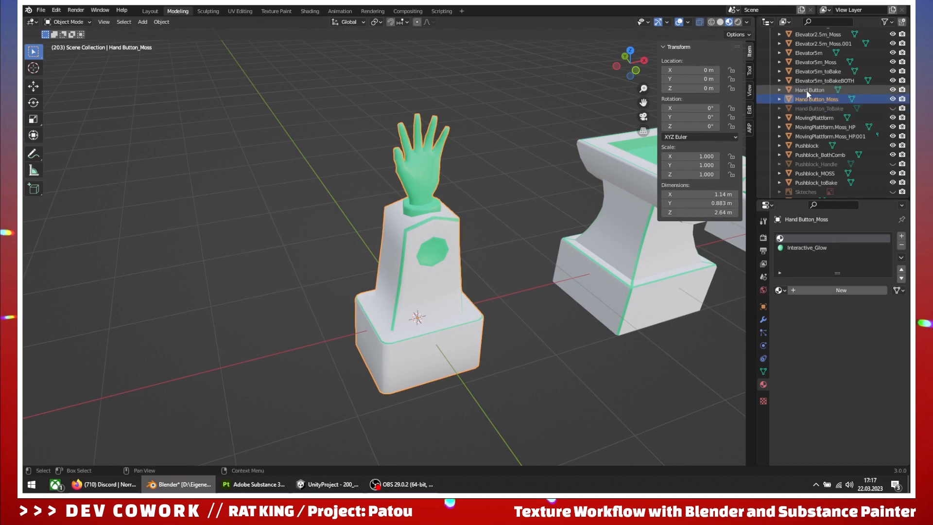
ctrl+click(807, 91)
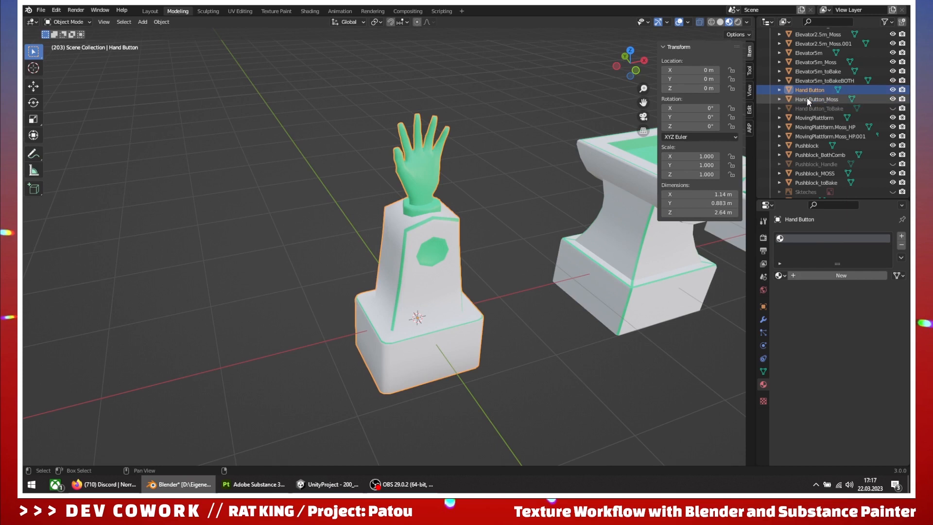
click(208, 11)
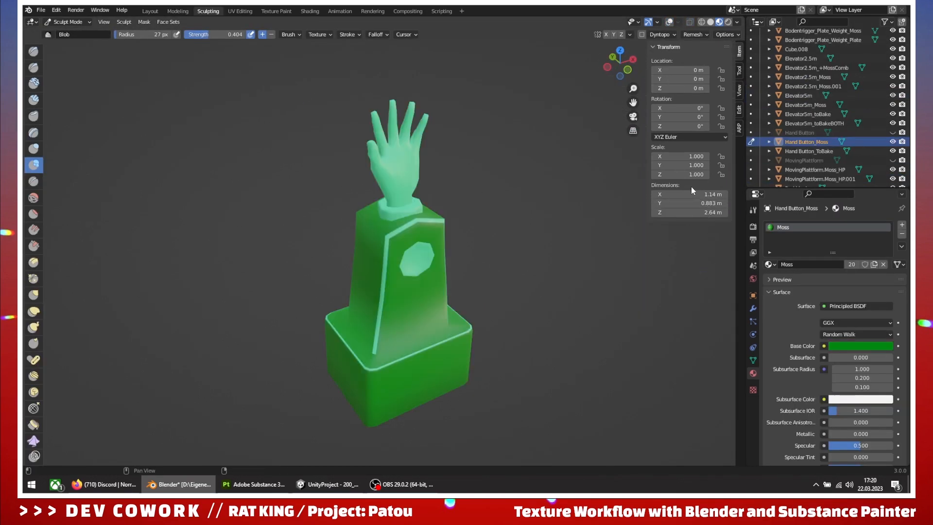
Remesh the Hand Button_Moss object for sculpting
click(694, 34)
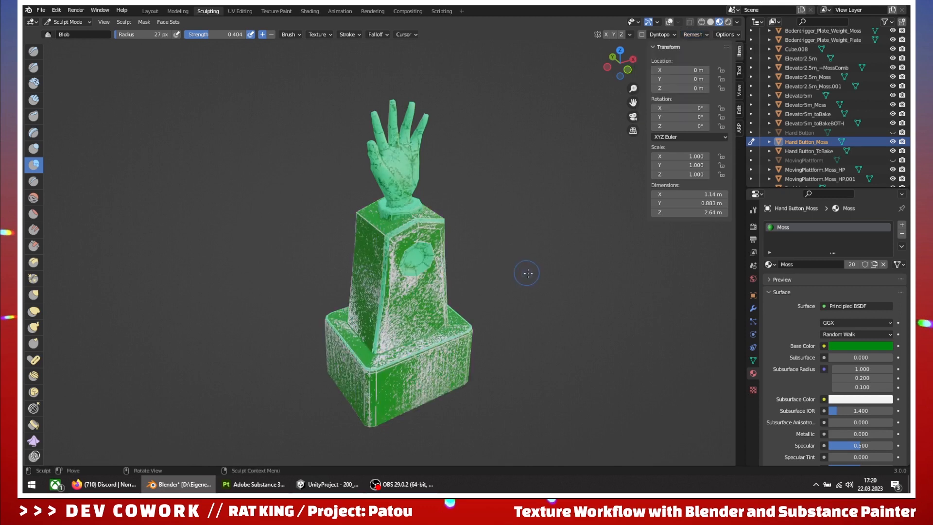
middle_drag(486, 274, 470, 261)
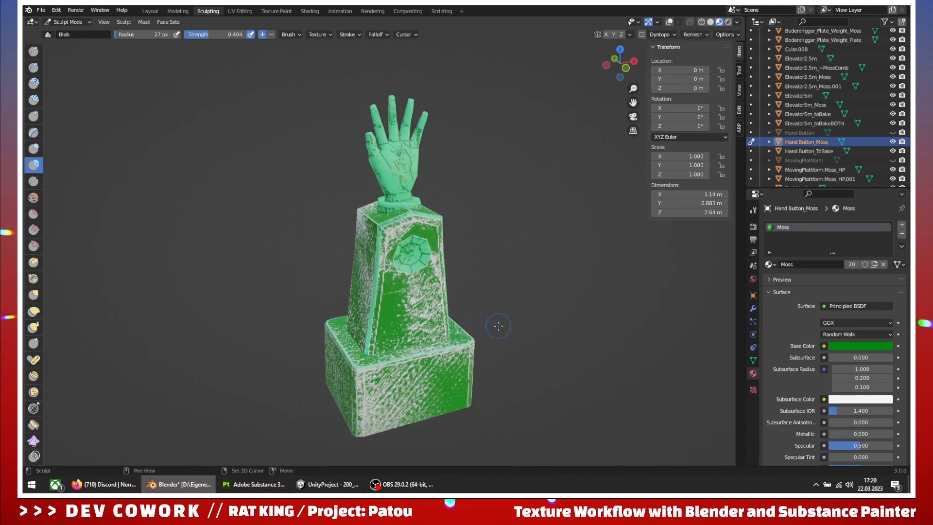
shift+middle_drag(492, 338, 502, 310)
mouse_move(386, 263)
middle_down()
mouse_move(511, 201)
mouse_move(511, 275)
middle_up()
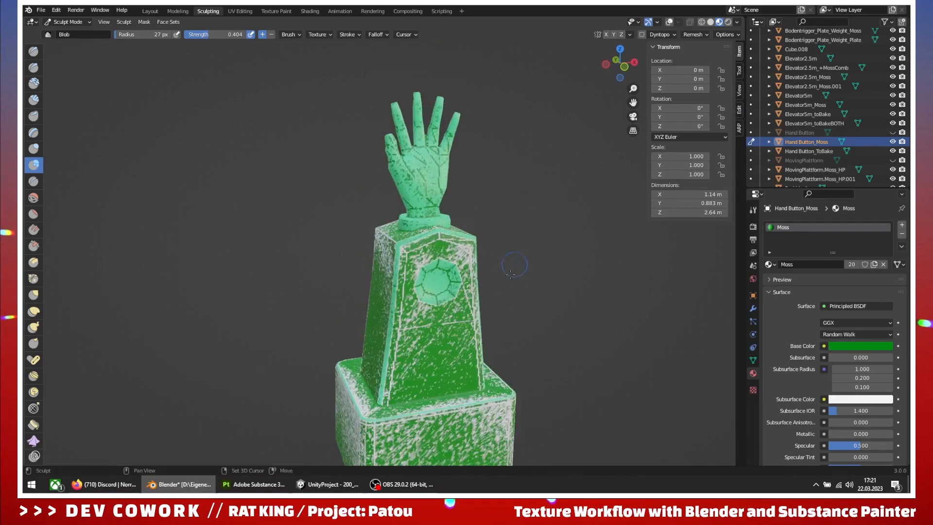
With the Draw brush at 166 px radius, sink the moss mesh below the stone surface around the column and base
click(34, 52)
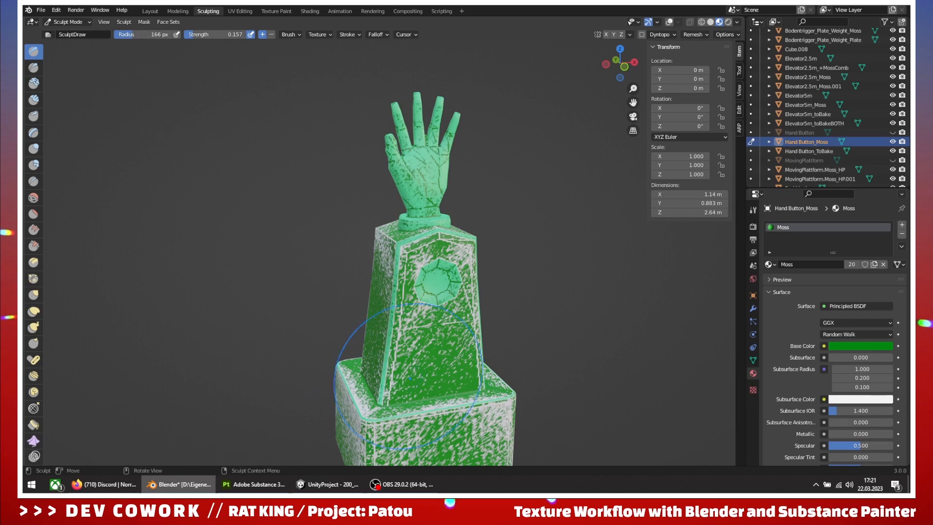
scroll(515, 321, down, 2)
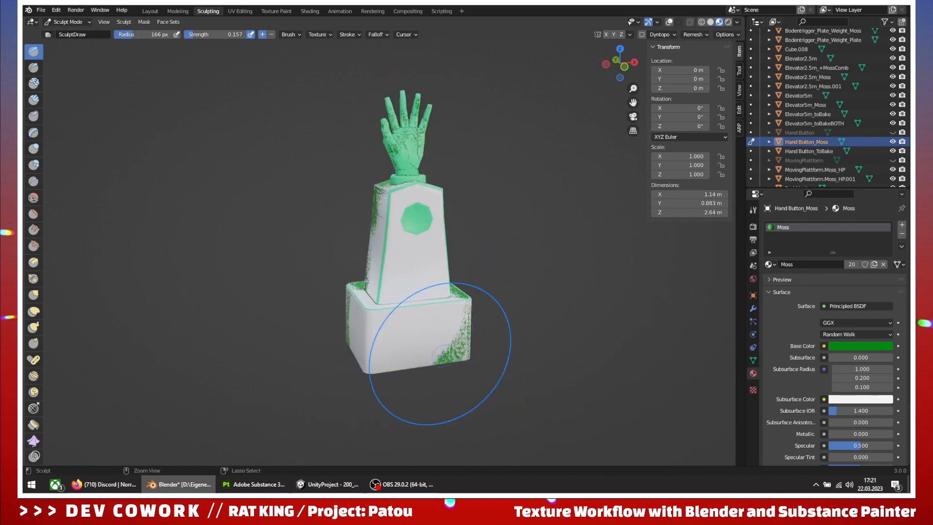
middle_drag(365, 343, 371, 330)
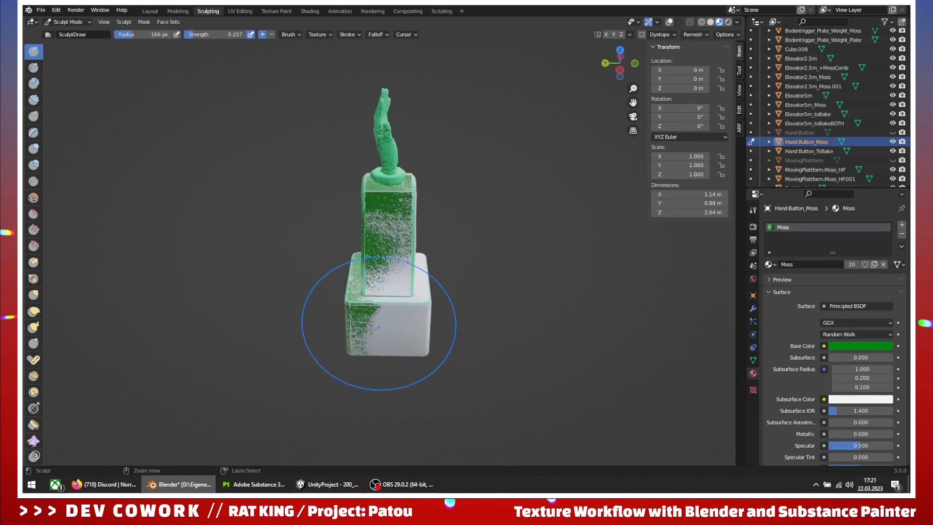
middle_drag(365, 187, 490, 239)
ctrl+drag(327, 329, 396, 347)
mouse_move(356, 248)
ctrl+mouse_down()
mouse_move(340, 219)
mouse_move(336, 297)
mouse_move(332, 276)
ctrl+mouse_up()
middle_drag(400, 212, 525, 306)
scroll(441, 378, down, 3)
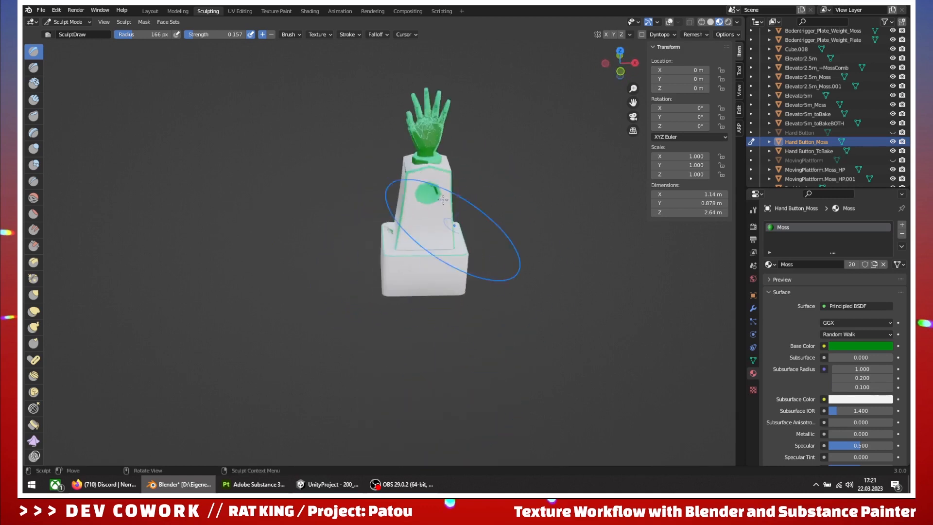
Sink the moss mesh below the original surface across the hand, working over its back, fingers and wrist
shift+middle_drag(435, 195, 499, 321)
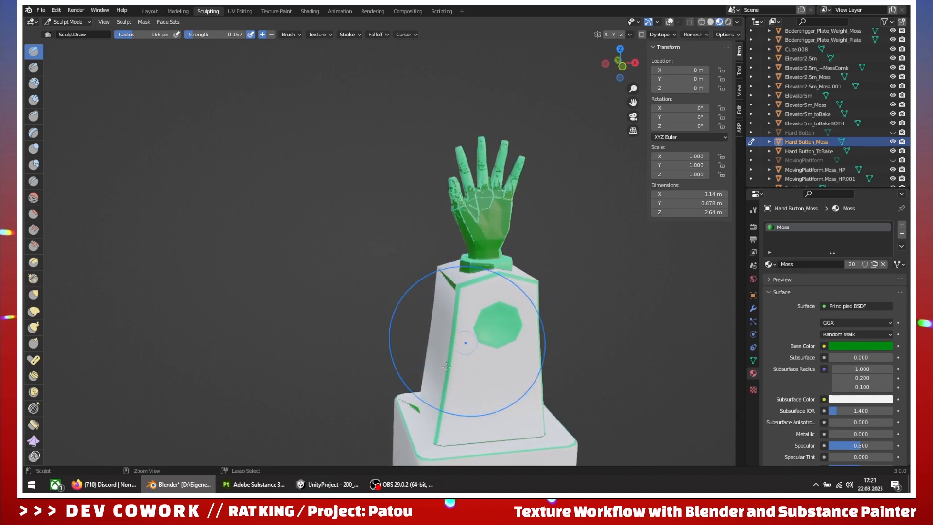
scroll(459, 393, down, 2)
middle_drag(454, 394, 545, 444)
key(KP_1)
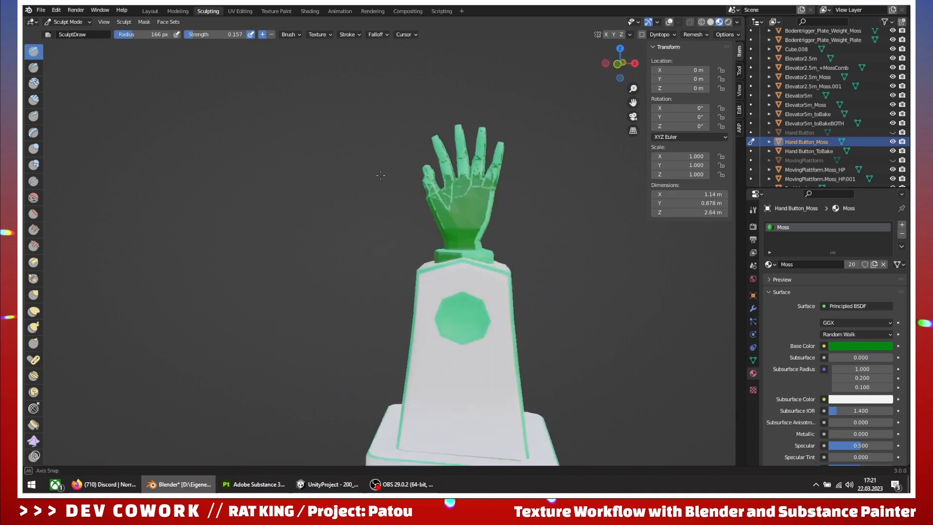
scroll(437, 262, up, 3)
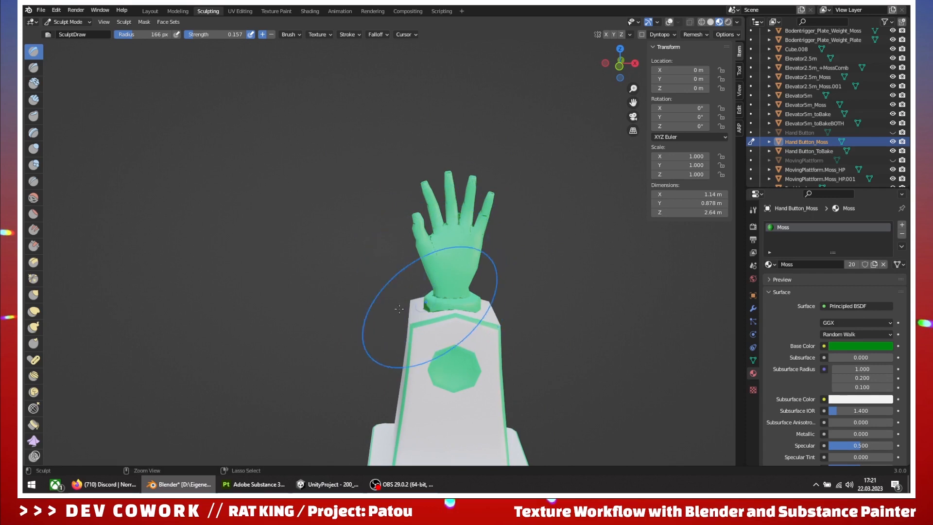
middle_drag(429, 306, 632, 297)
shift+middle_drag(311, 263, 355, 304)
ctrl+middle_drag(355, 303, 335, 275)
scroll(334, 275, up, 1)
ctrl+drag(312, 266, 325, 255)
mouse_move(321, 304)
ctrl+mouse_down()
mouse_move(340, 292)
mouse_move(364, 248)
mouse_move(294, 215)
ctrl+mouse_up()
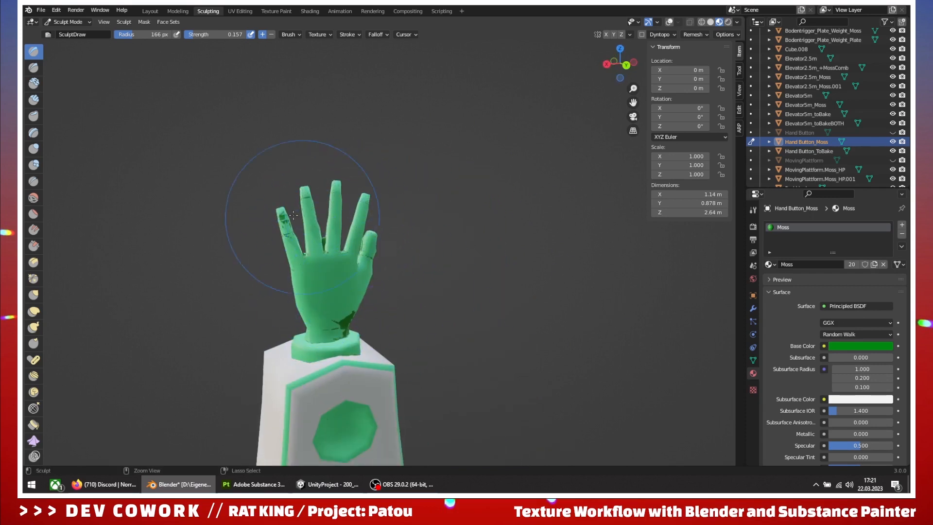
ctrl+drag(340, 315, 333, 333)
Sink more of the moss mesh into the palm side of the hand near the finger bases
scroll(311, 319, down, 3)
middle_drag(272, 306, 475, 319)
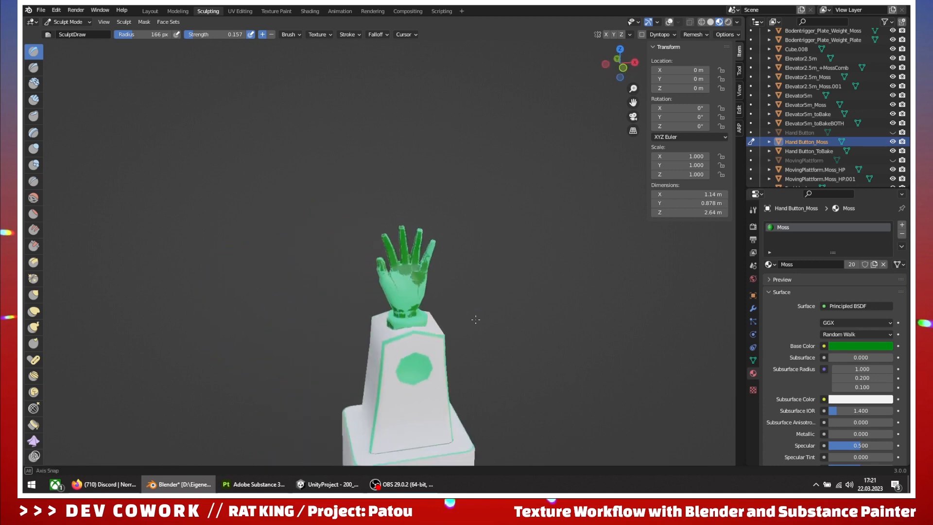
scroll(452, 321, up, 4)
scroll(444, 323, up, 2)
ctrl+drag(444, 323, 442, 298)
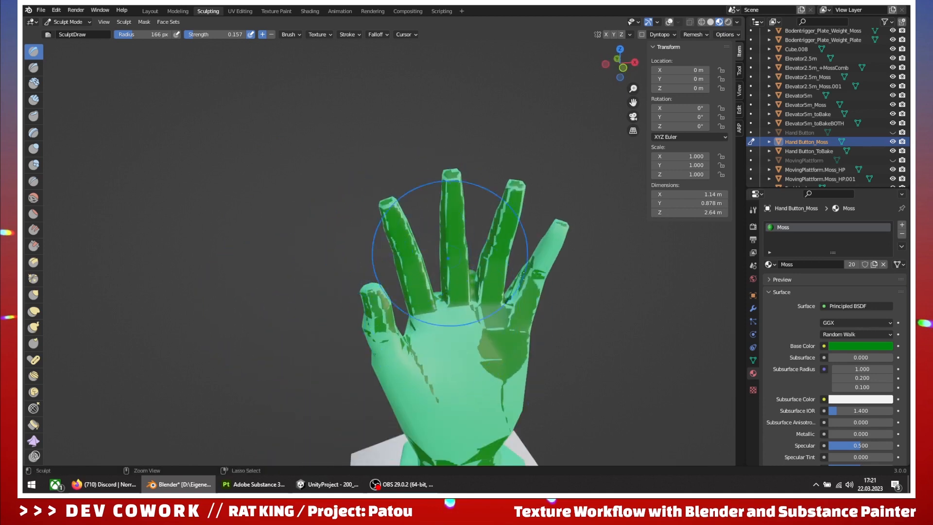
middle_drag(522, 342, 524, 224)
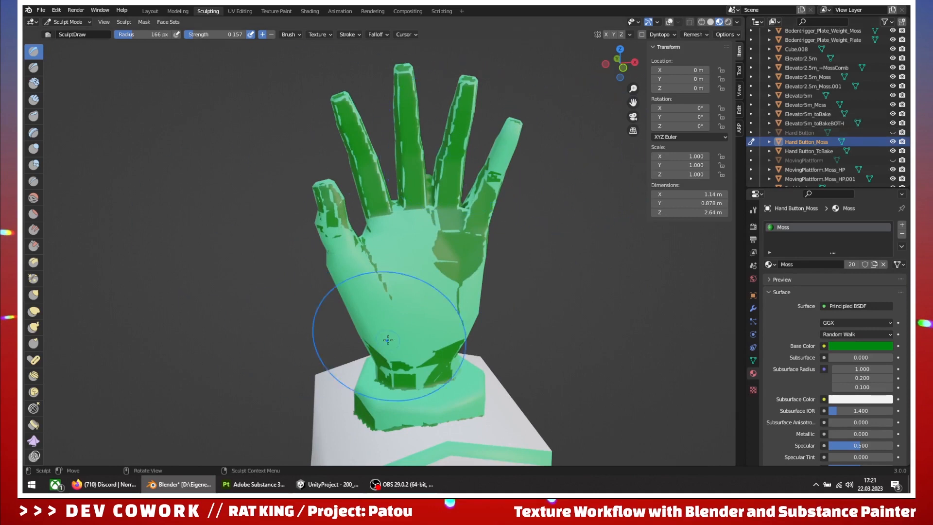
Set the Draw brush radius to 63 px and raise moss from the palm down over the wrist, collar and column top
scroll(354, 322, down, 3)
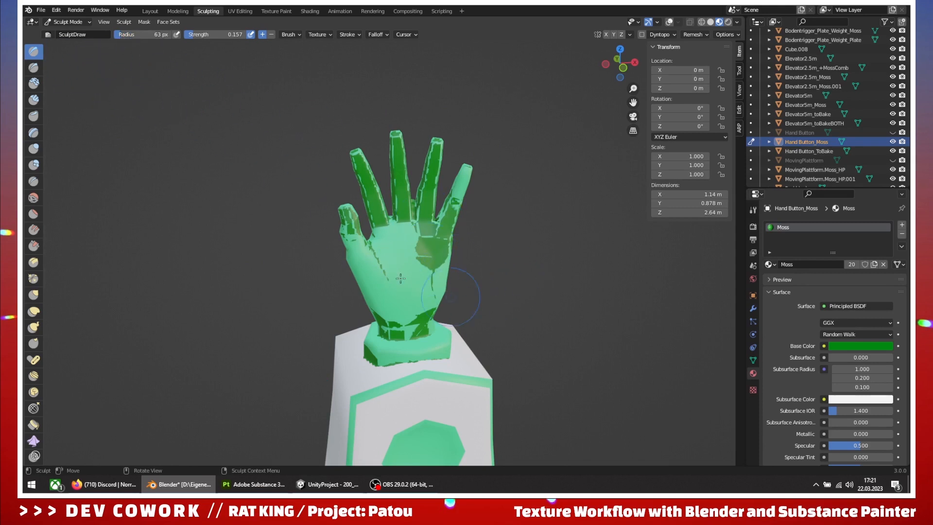
mouse_move(400, 278)
mouse_down()
mouse_move(413, 296)
mouse_move(393, 326)
mouse_move(413, 350)
mouse_move(430, 325)
mouse_up()
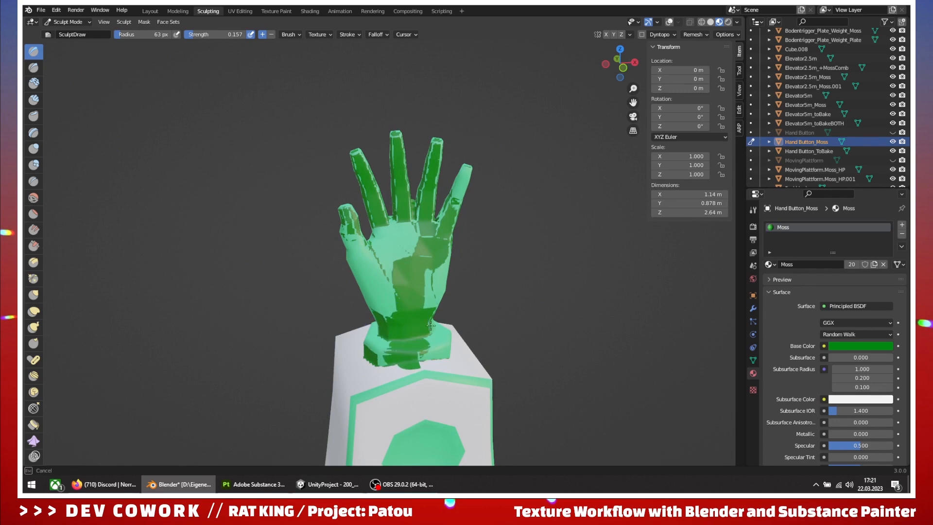
drag(404, 381, 396, 449)
mouse_move(396, 448)
middle_down()
mouse_move(448, 322)
mouse_move(443, 273)
middle_up()
mouse_move(442, 275)
mouse_down()
mouse_move(414, 271)
mouse_move(471, 276)
mouse_up()
scroll(474, 311, down, 1)
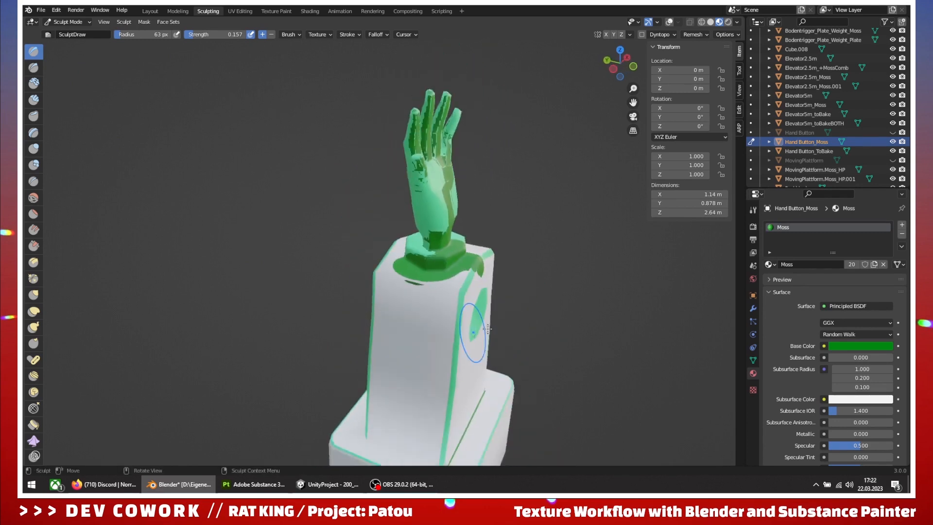
Raise moss over the thumb, upper palm and finger fronts with the Draw brush
mouse_move(479, 313)
middle_down()
mouse_move(420, 331)
mouse_move(454, 297)
middle_up()
middle_drag(407, 176, 426, 246)
scroll(433, 176, up, 2)
mouse_move(374, 230)
mouse_down()
mouse_move(394, 149)
mouse_move(432, 199)
mouse_up()
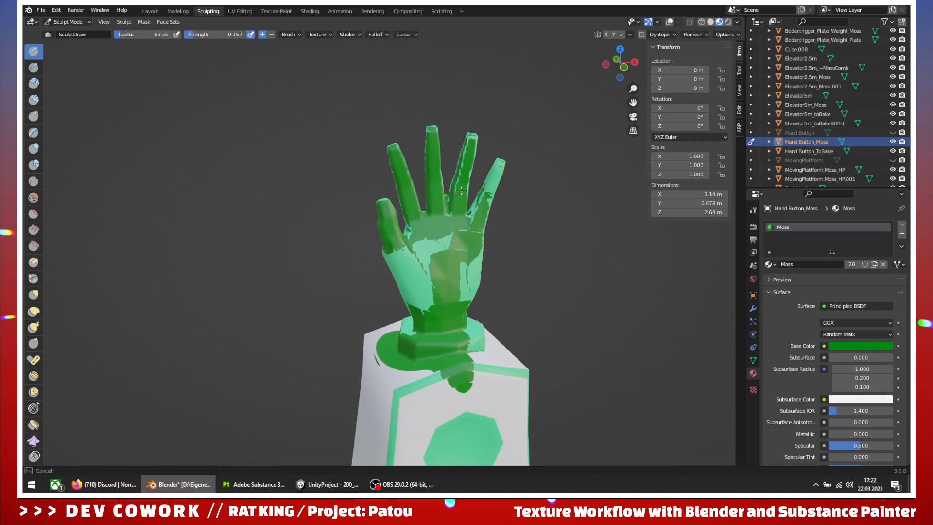
Raise moss around the knuckles and between the fingers on the back of the hand
middle_drag(389, 238, 589, 237)
scroll(372, 188, up, 3)
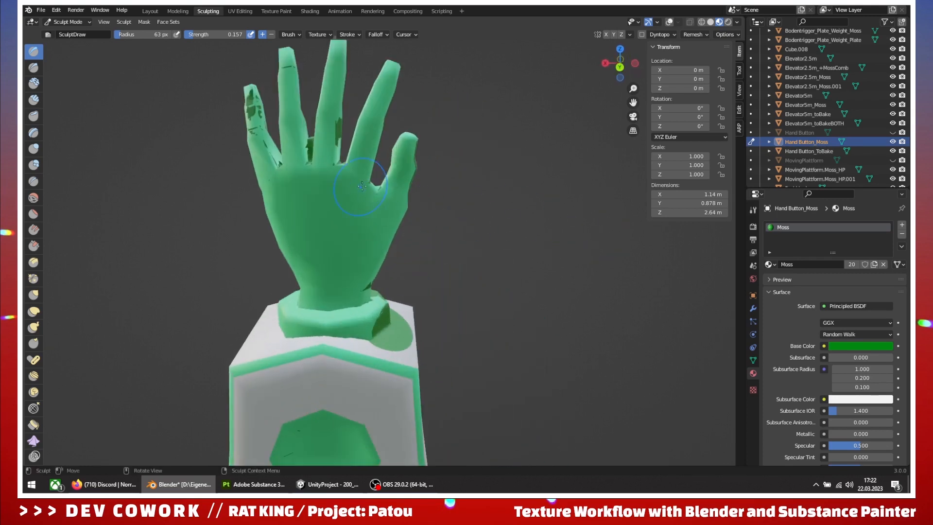
mouse_move(336, 157)
mouse_down()
mouse_move(343, 171)
mouse_move(330, 183)
mouse_up()
middle_drag(325, 188, 456, 248)
mouse_move(455, 249)
mouse_down()
mouse_move(430, 241)
mouse_move(422, 219)
mouse_move(389, 227)
mouse_move(367, 181)
mouse_up()
scroll(362, 185, down, 3)
middle_drag(311, 228, 520, 136)
scroll(481, 204, down, 2)
middle_drag(474, 238, 452, 221)
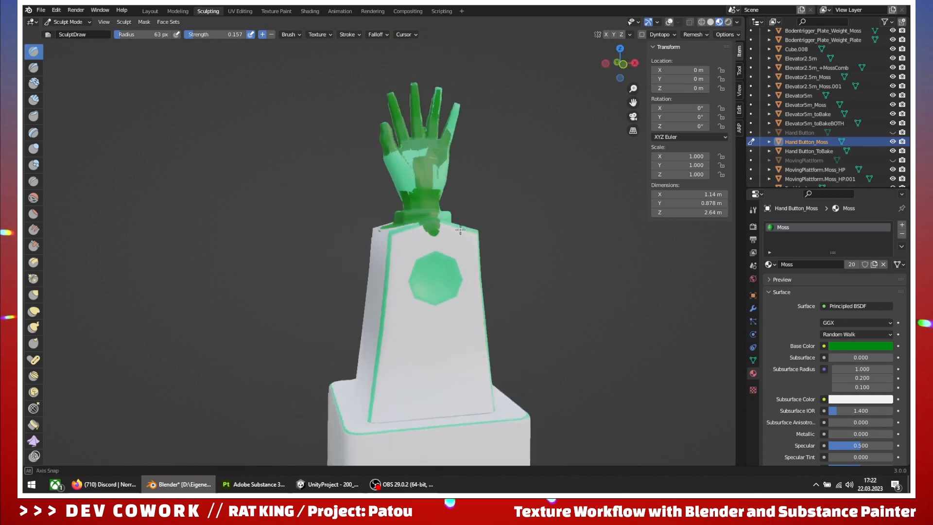
Build up moss patches on the base's ledge and the lower column faces where they meet
scroll(343, 283, up, 2)
middle_drag(340, 285, 342, 249)
mouse_move(331, 292)
mouse_down()
mouse_move(366, 318)
mouse_move(378, 290)
mouse_move(462, 251)
mouse_up()
middle_drag(382, 272, 470, 251)
mouse_move(315, 372)
mouse_down()
mouse_move(280, 390)
mouse_move(336, 366)
mouse_move(244, 378)
mouse_up()
shift+middle_drag(296, 350, 413, 312)
middle_drag(399, 311, 489, 294)
mouse_move(442, 287)
mouse_down()
mouse_move(397, 328)
mouse_move(426, 299)
mouse_move(295, 331)
mouse_move(377, 311)
mouse_up()
Build up moss on the column's top around the collar and let it hang irregularly over the upper edges
mouse_move(317, 202)
shift+middle_down()
mouse_move(401, 335)
mouse_move(437, 314)
shift+middle_up()
drag(398, 214, 397, 236)
mouse_move(389, 199)
mouse_down()
mouse_move(370, 227)
mouse_move(400, 233)
mouse_move(413, 249)
mouse_up()
middle_drag(372, 262, 451, 258)
drag(396, 210, 367, 204)
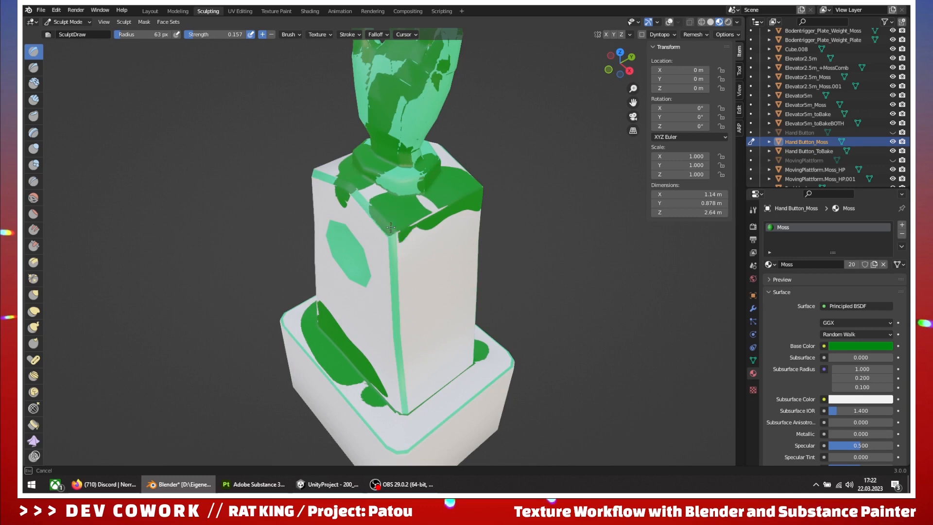
drag(428, 216, 387, 170)
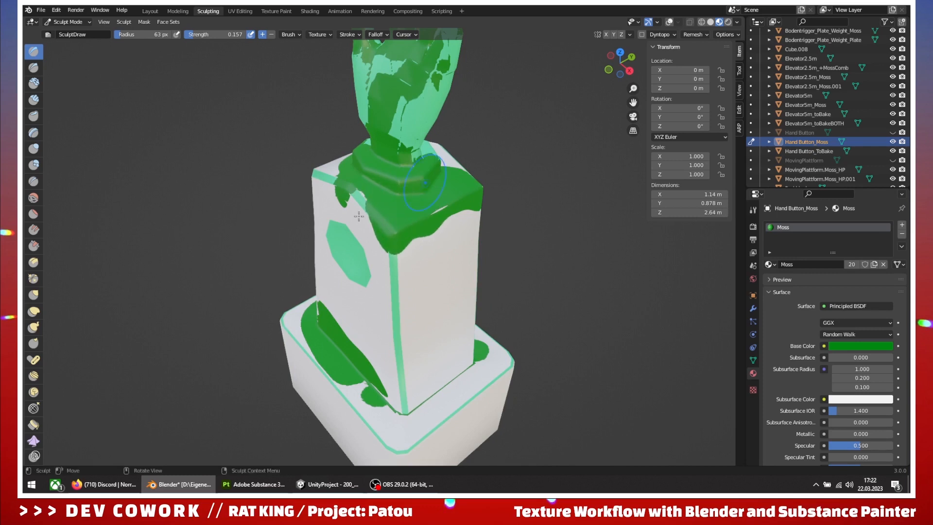
Fill the remaining gaps in the moss across the palm and around the wrist and collar
middle_drag(359, 216, 418, 216)
drag(339, 104, 365, 75)
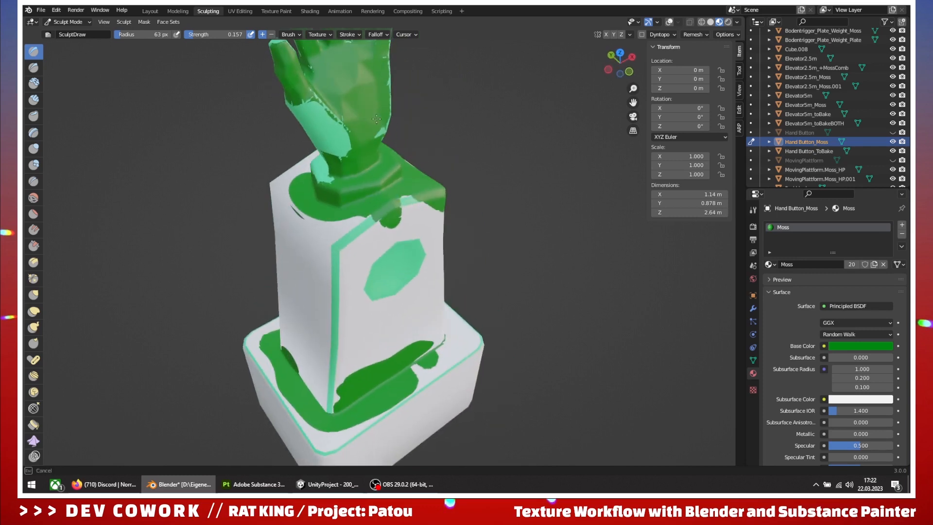
shift+middle_drag(376, 120, 359, 190)
shift+middle_drag(359, 151, 363, 213)
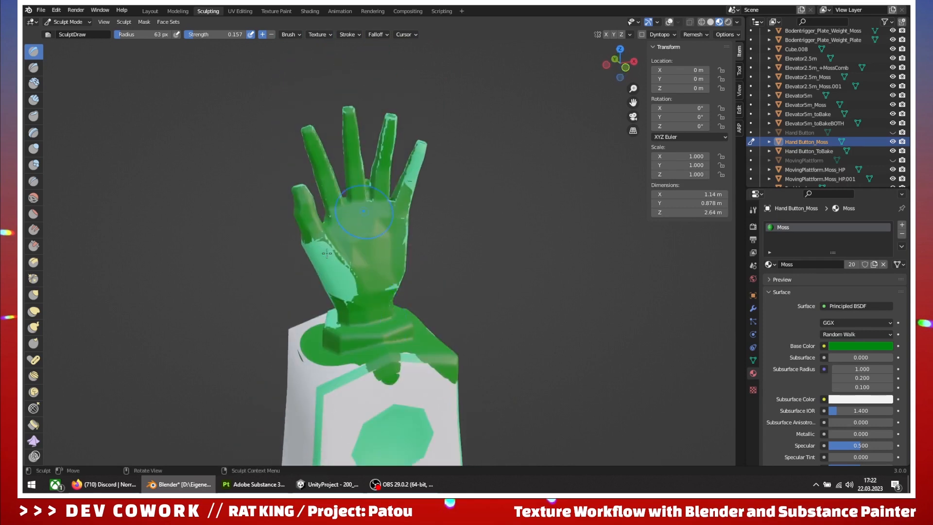
scroll(377, 283, up, 2)
shift+middle_drag(364, 254, 357, 279)
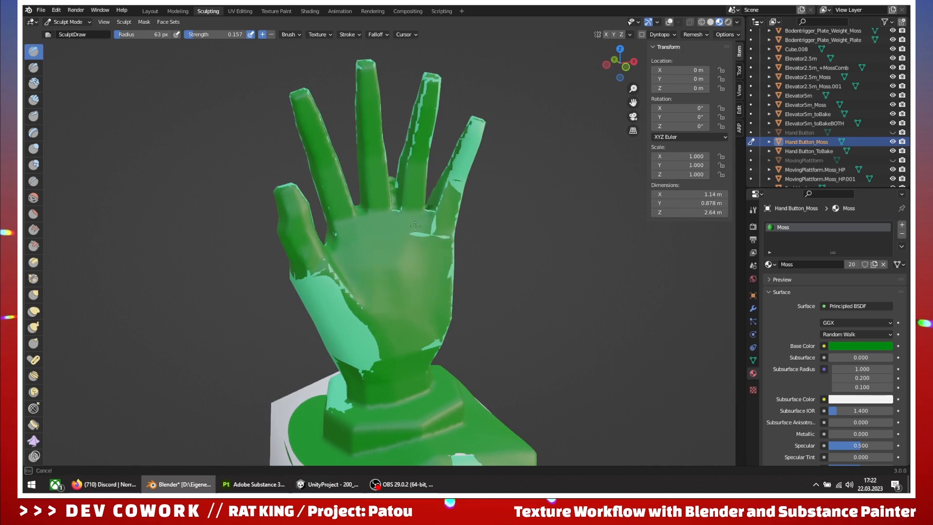
Smooth the moss on the lower palm, then raise it again toward the base of the thumb
shift+drag(374, 304, 426, 340)
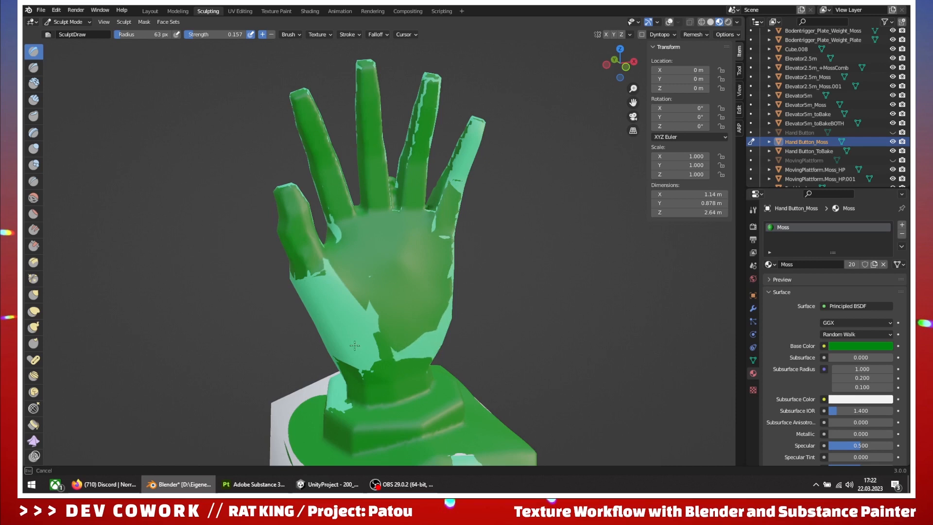
mouse_move(354, 345)
mouse_down()
mouse_move(374, 311)
mouse_move(357, 263)
mouse_up()
Smooth and thin the moss along the four fingers on the palm side
mouse_move(333, 132)
shift+mouse_down()
mouse_move(307, 108)
mouse_move(336, 199)
mouse_move(304, 119)
shift+mouse_up()
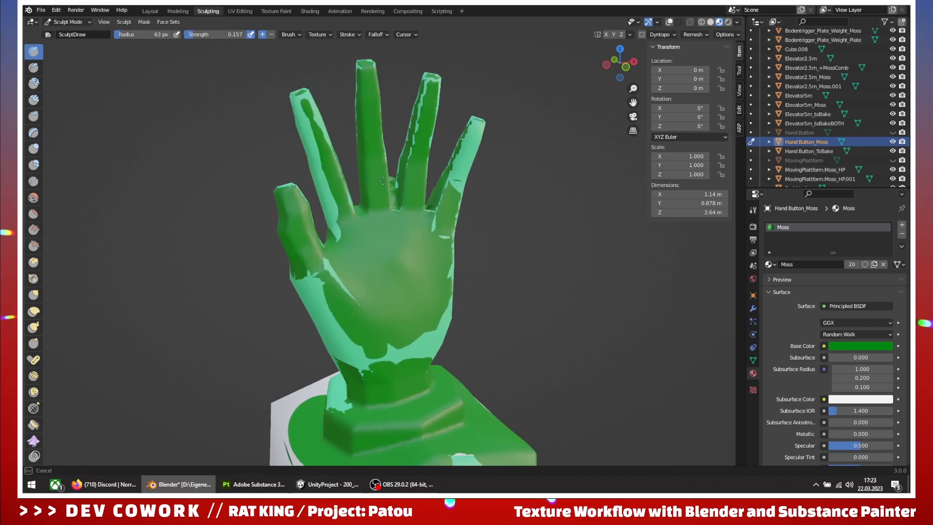
mouse_move(383, 181)
shift+mouse_down()
mouse_move(363, 195)
mouse_move(364, 68)
mouse_move(379, 186)
shift+mouse_up()
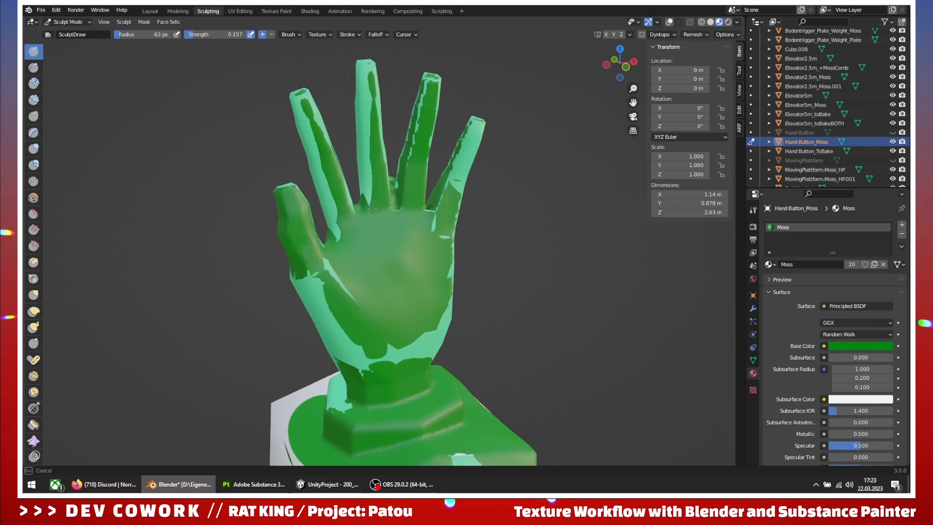
mouse_move(419, 102)
shift+mouse_down()
mouse_move(422, 129)
mouse_move(434, 121)
shift+mouse_up()
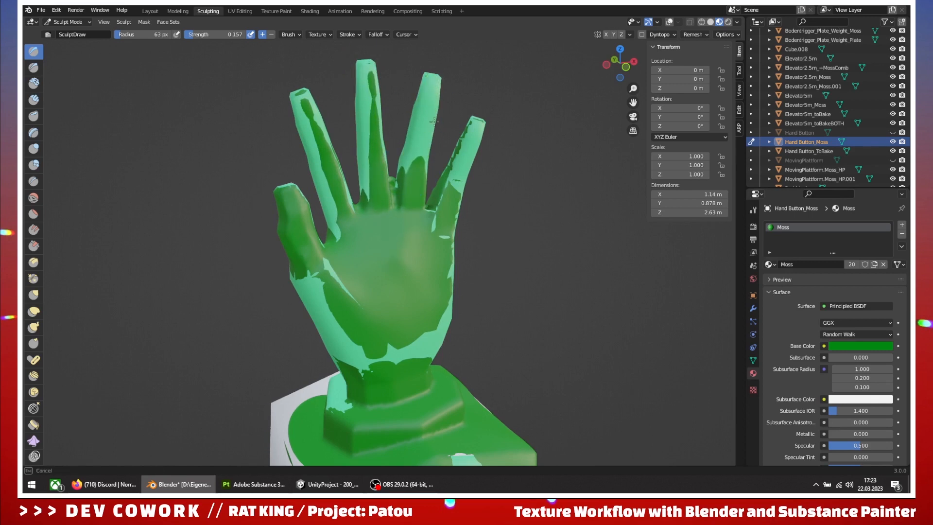
mouse_move(429, 202)
shift+mouse_down()
mouse_move(437, 214)
mouse_move(462, 131)
mouse_move(438, 224)
shift+mouse_up()
shift+drag(450, 185, 461, 176)
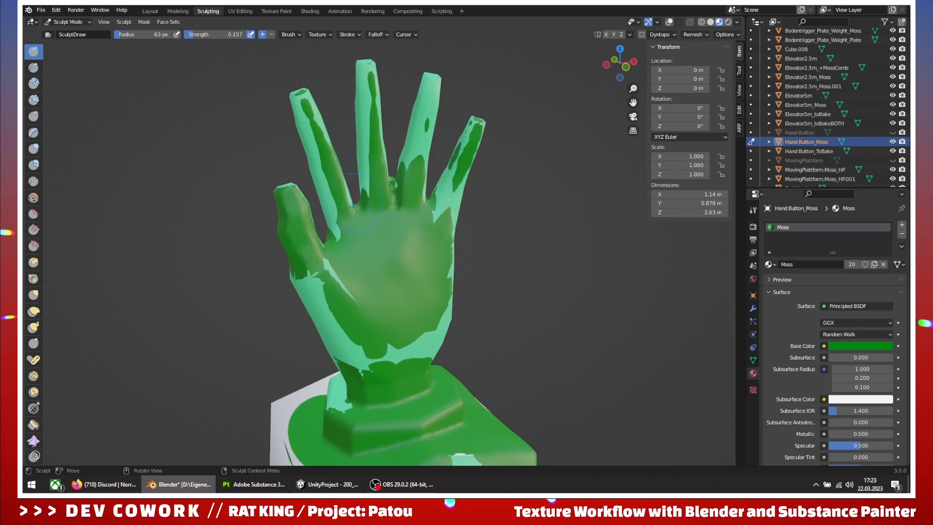
Smooth the moss on the thumb and on the back of the hand
mouse_move(460, 183)
middle_down()
mouse_move(446, 214)
mouse_move(448, 179)
middle_up()
mouse_move(282, 253)
shift+mouse_down()
mouse_move(260, 213)
mouse_move(287, 200)
shift+mouse_up()
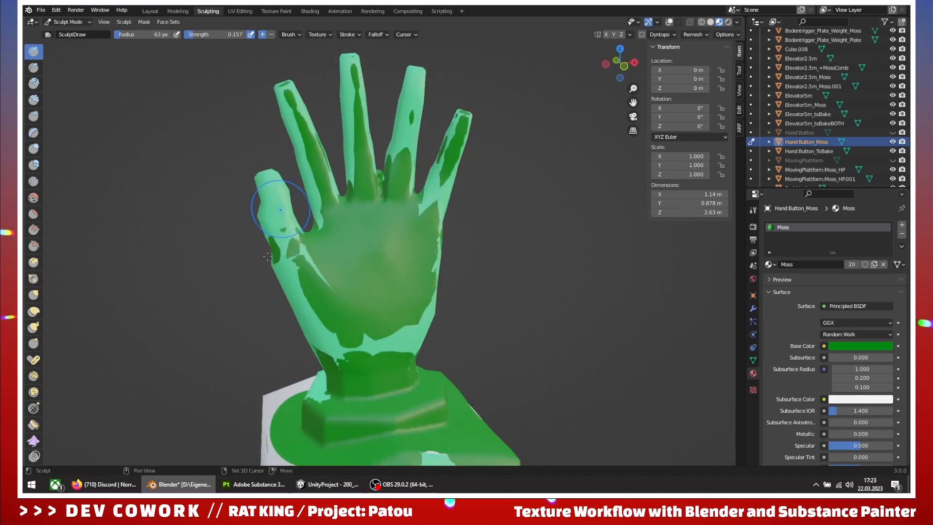
mouse_move(282, 248)
middle_down()
mouse_move(404, 257)
mouse_move(461, 241)
middle_up()
shift+drag(363, 227, 355, 232)
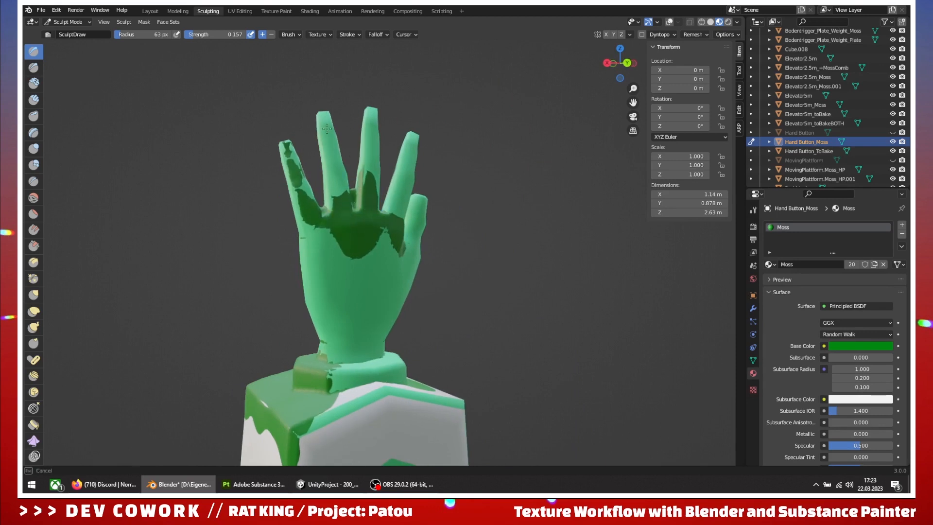
Rework the moss around the finger bases and knuckles on the back of the hand with the Draw brush
drag(326, 128, 352, 214)
mouse_move(353, 214)
middle_down()
mouse_move(408, 215)
mouse_move(378, 228)
middle_up()
scroll(377, 232, up, 3)
mouse_move(377, 231)
mouse_down()
mouse_move(285, 200)
mouse_move(250, 210)
mouse_move(307, 224)
mouse_up()
scroll(311, 228, down, 1)
shift+middle_drag(311, 229, 355, 260)
mouse_move(336, 272)
mouse_down()
mouse_move(341, 294)
mouse_move(377, 270)
mouse_up()
scroll(377, 268, down, 4)
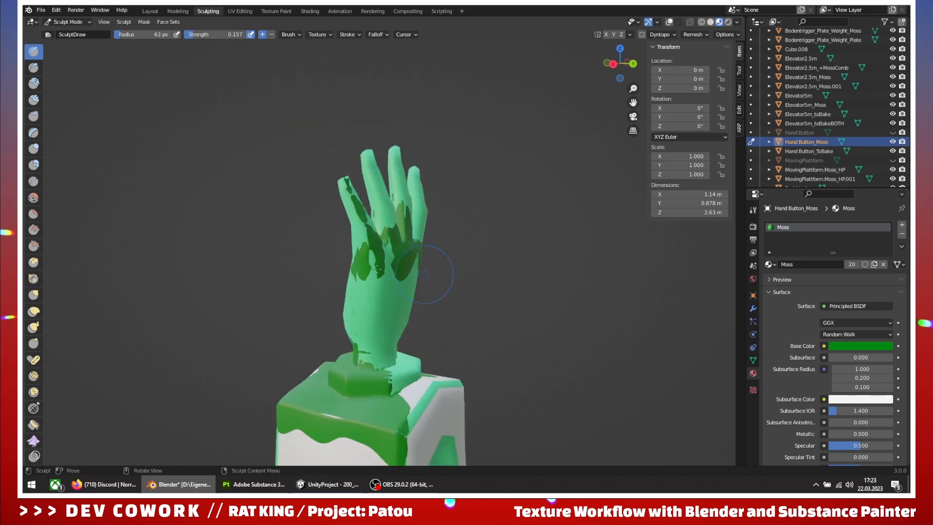
Extend the moss around the back of the wrist, the collar and the column's upper edges
middle_drag(378, 269, 305, 282)
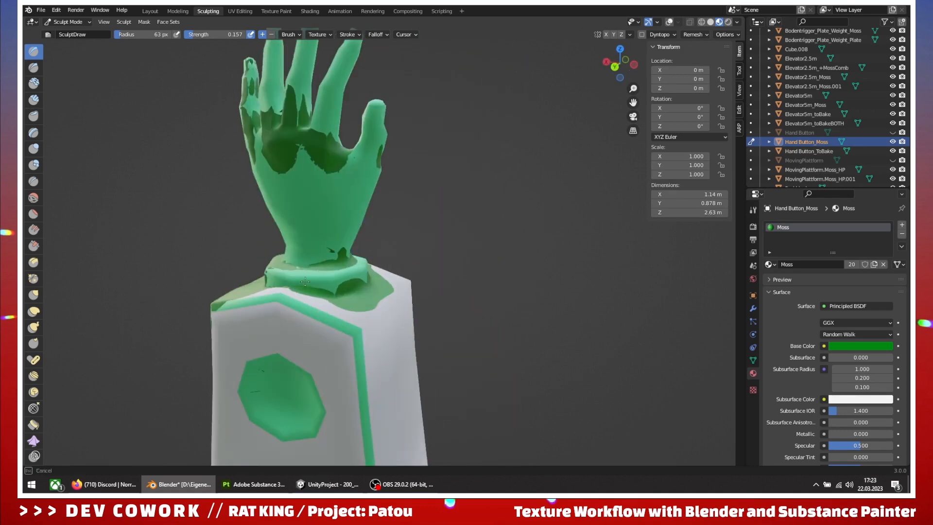
mouse_move(306, 281)
mouse_down()
mouse_move(335, 265)
mouse_move(292, 284)
mouse_move(323, 248)
mouse_up()
middle_drag(323, 250, 435, 285)
mouse_move(438, 289)
mouse_down()
mouse_move(407, 287)
mouse_move(450, 301)
mouse_up()
middle_drag(432, 294, 532, 287)
drag(410, 226, 486, 226)
middle_drag(433, 228, 552, 225)
drag(358, 219, 352, 218)
Build moss along the base's ledge below the column's narrow side, hanging over the edge, and undo the last stroke
scroll(360, 233, down, 3)
middle_drag(292, 258, 425, 292)
scroll(389, 360, up, 2)
shift+middle_drag(382, 388, 399, 247)
drag(356, 336, 418, 306)
middle_drag(408, 307, 459, 311)
mouse_move(275, 354)
mouse_down()
mouse_move(363, 344)
mouse_move(437, 375)
mouse_move(263, 402)
mouse_move(413, 403)
mouse_move(332, 387)
mouse_move(361, 392)
mouse_up()
key(ctrl+z)
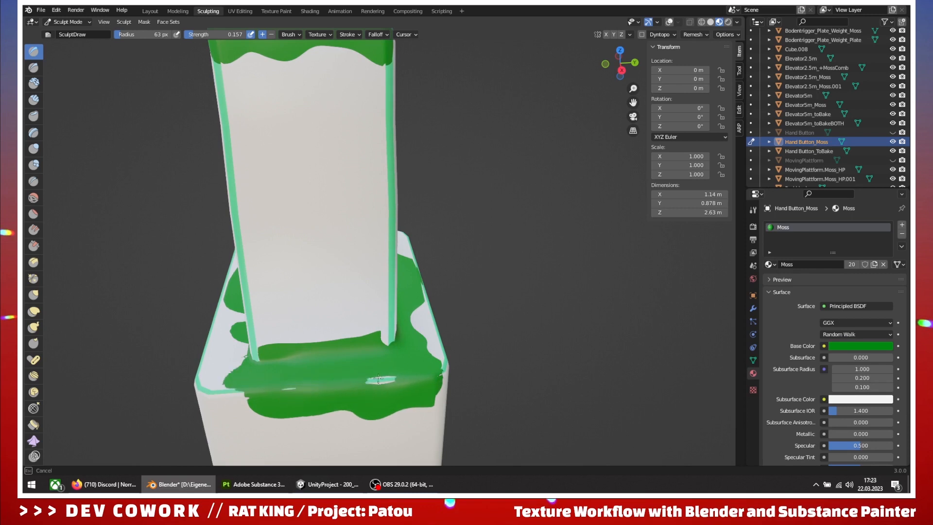
Extend the moss over the base's corner below the column's recess side with the Draw brush
scroll(322, 369, down, 4)
scroll(369, 264, up, 4)
mouse_move(322, 368)
middle_down()
mouse_move(369, 264)
mouse_move(358, 323)
middle_up()
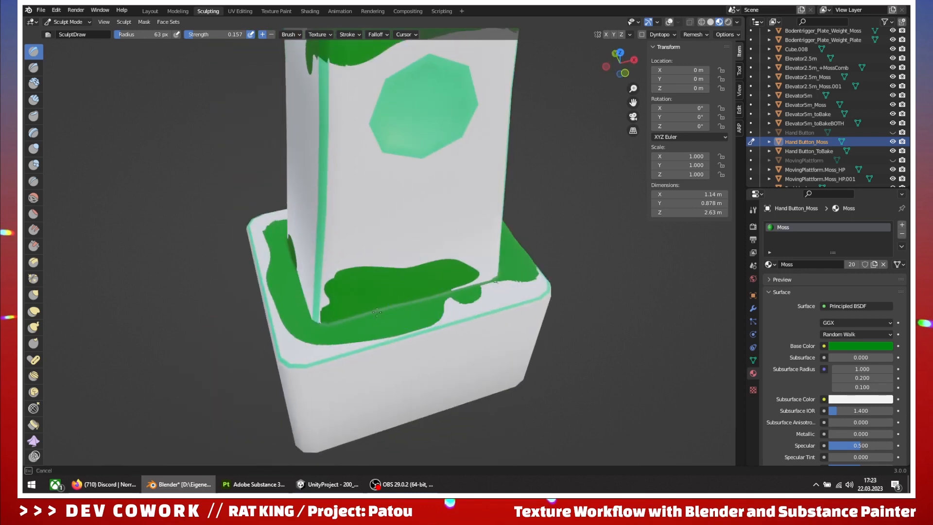
mouse_move(276, 290)
middle_down()
mouse_move(436, 304)
mouse_move(390, 291)
middle_up()
scroll(382, 298, down, 3)
scroll(390, 291, up, 4)
drag(271, 365, 268, 354)
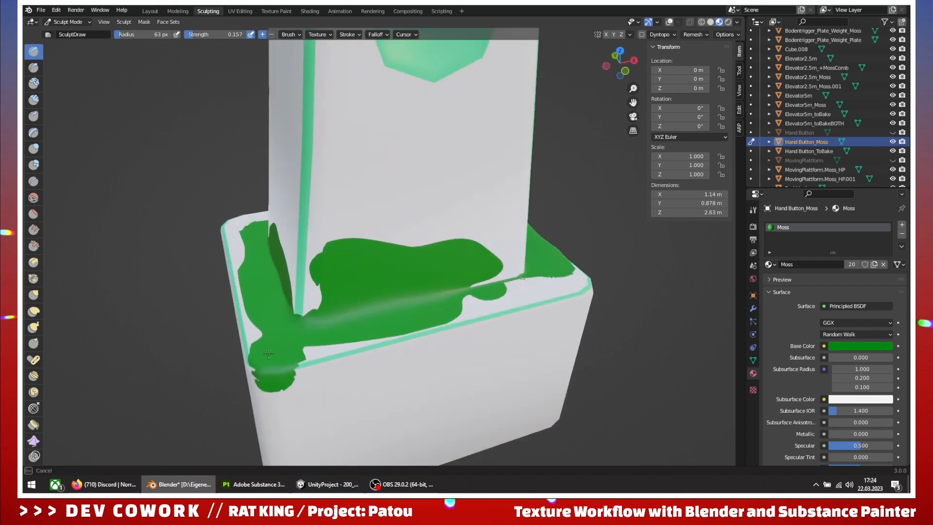
Build up the moss on the other corners of the base's ledge so it hangs over the edges
scroll(315, 370, down, 3)
middle_drag(316, 369, 351, 312)
scroll(352, 312, up, 3)
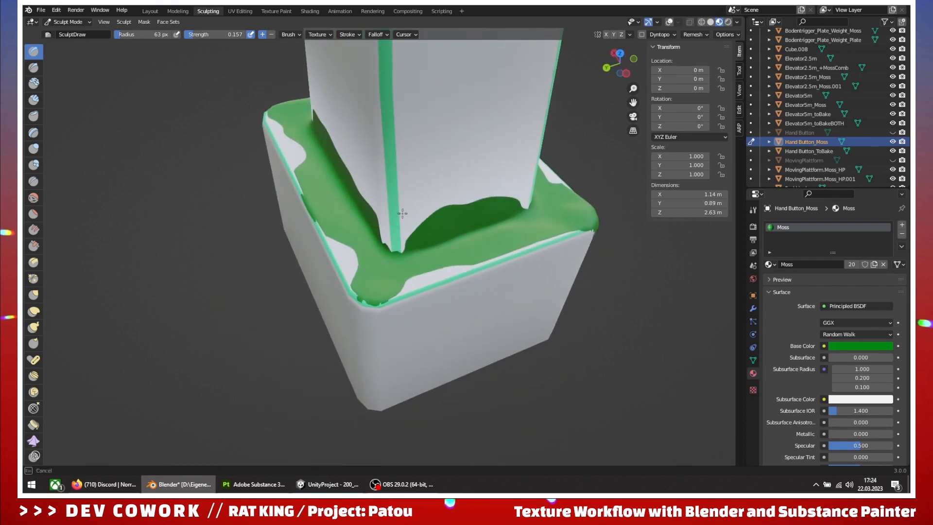
middle_drag(402, 213, 404, 228)
mouse_move(438, 289)
mouse_down()
mouse_move(505, 302)
mouse_move(486, 308)
mouse_move(520, 316)
mouse_move(527, 307)
mouse_move(442, 281)
mouse_move(474, 291)
mouse_up()
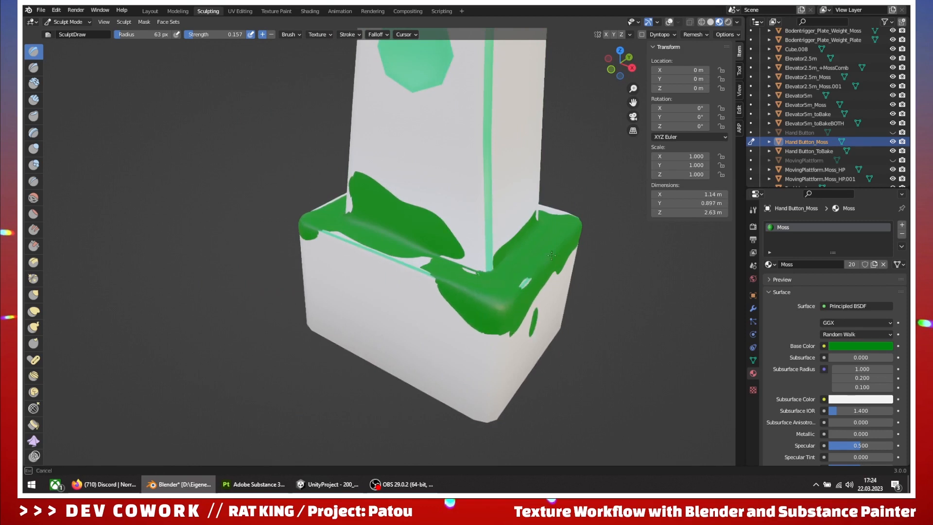
mouse_move(552, 255)
middle_down()
mouse_move(488, 249)
mouse_move(311, 282)
middle_up()
mouse_move(291, 298)
mouse_down()
mouse_move(300, 278)
mouse_move(422, 265)
mouse_up()
Sculpt moss into the lower part of the round recesses on the column's faces
shift+middle_drag(377, 246, 413, 408)
middle_drag(413, 409, 401, 406)
mouse_move(336, 221)
mouse_down()
mouse_move(370, 246)
mouse_move(350, 240)
mouse_move(362, 229)
mouse_move(350, 258)
mouse_up()
mouse_move(350, 258)
middle_down()
mouse_move(413, 248)
mouse_move(530, 253)
middle_up()
scroll(342, 284, down, 3)
scroll(339, 287, up, 4)
mouse_move(326, 288)
mouse_down()
mouse_move(355, 274)
mouse_move(357, 292)
mouse_move(341, 295)
mouse_move(357, 289)
mouse_up()
mouse_move(340, 163)
ctrl+mouse_down()
mouse_move(379, 170)
mouse_move(260, 179)
mouse_move(313, 161)
mouse_move(391, 182)
ctrl+mouse_up()
shift+middle_drag(391, 183, 434, 206)
Sculpt lumps into the palm's moss using the Blob brush at radius 27 px and strength 0.404
click(34, 168)
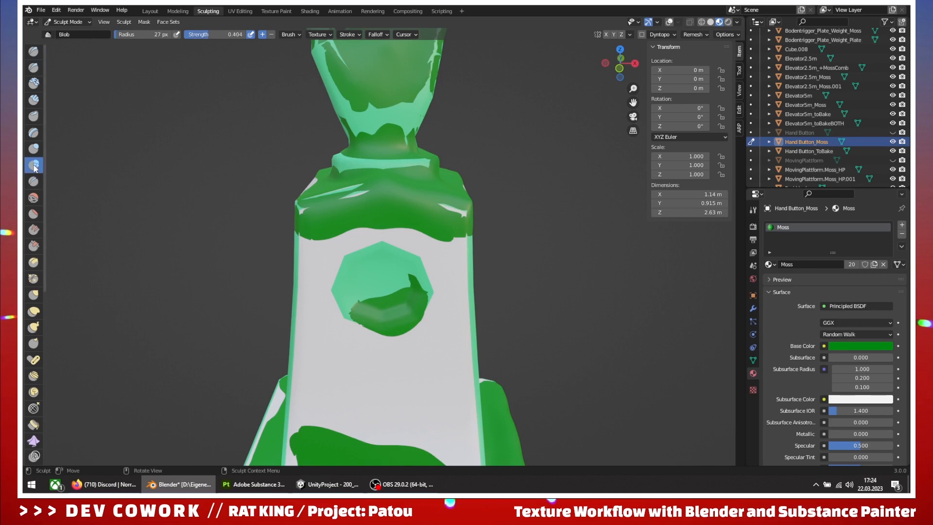
middle_drag(377, 236, 435, 260)
scroll(413, 233, down, 2)
shift+middle_drag(384, 185, 363, 212)
scroll(358, 210, up, 5)
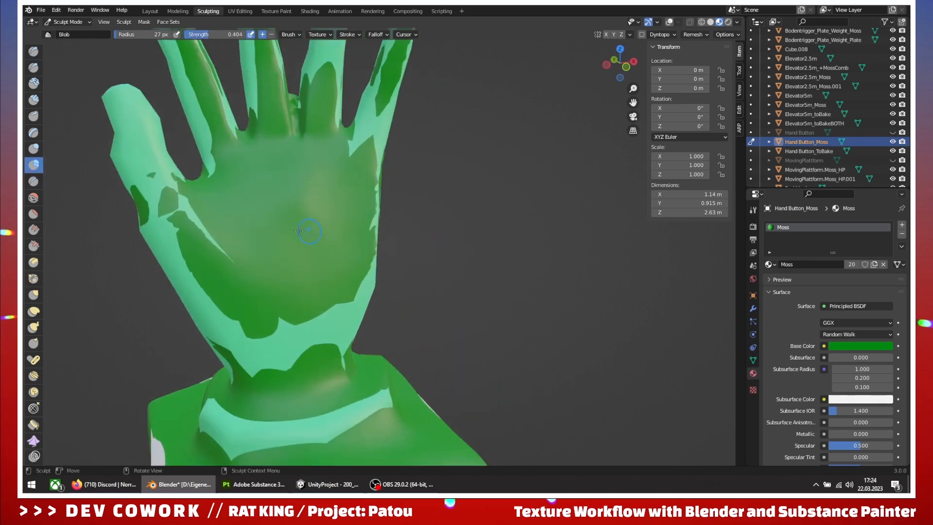
mouse_move(299, 230)
mouse_down()
mouse_move(263, 228)
mouse_move(239, 271)
mouse_up()
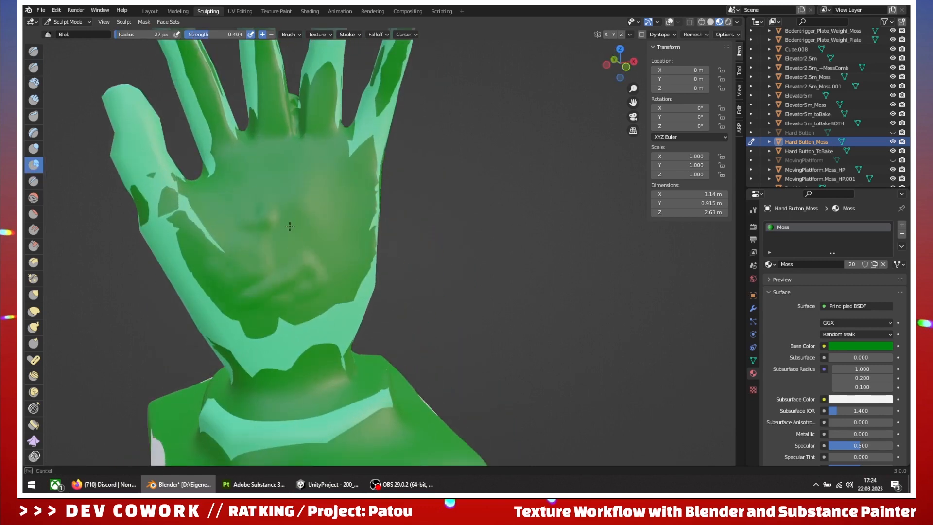
middle_drag(290, 226, 169, 67)
Add softer lumps across the palm using the Blob brush at radius 63 px and strength 0.234
drag(208, 35, 156, 35)
mouse_move(298, 269)
mouse_down()
mouse_move(291, 287)
mouse_move(252, 260)
mouse_up()
drag(333, 230, 324, 269)
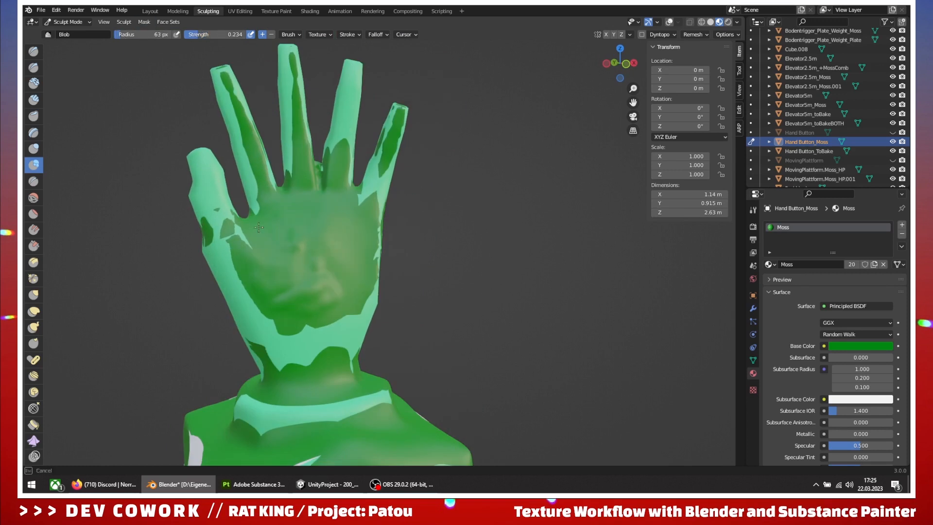
mouse_move(291, 260)
middle_down()
mouse_move(362, 273)
mouse_move(294, 277)
middle_up()
Set the Blob brush to radius 51 px and strength 0.315 and roughen the moss on the column's top surface
drag(151, 35, 146, 35)
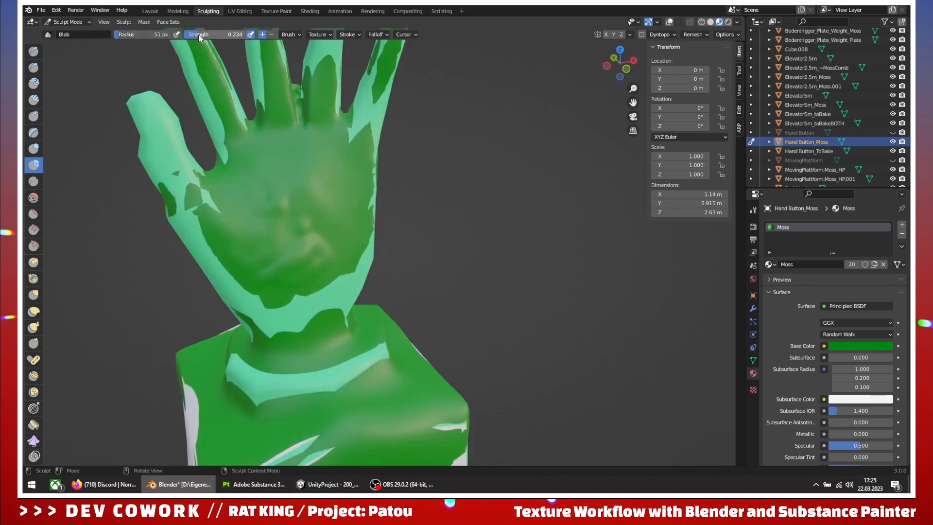
drag(209, 35, 202, 35)
middle_drag(295, 179, 408, 116)
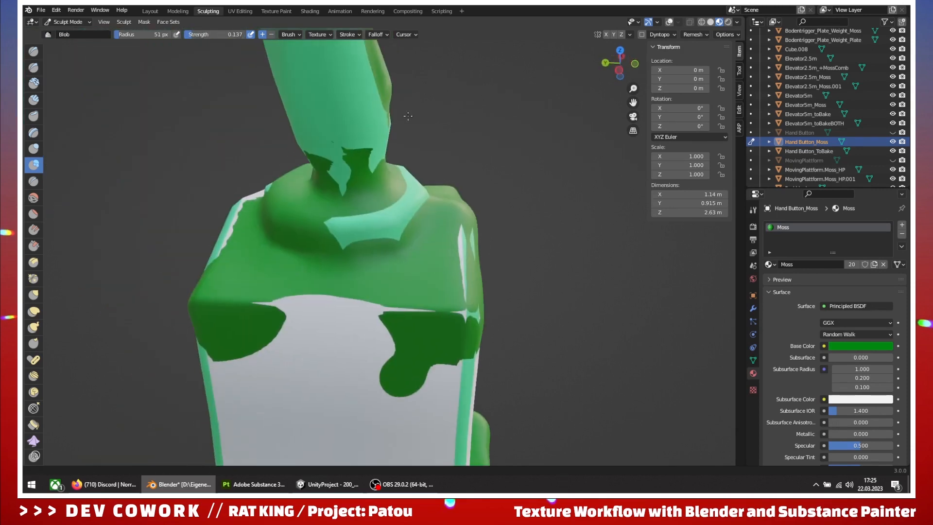
key(shift+f)
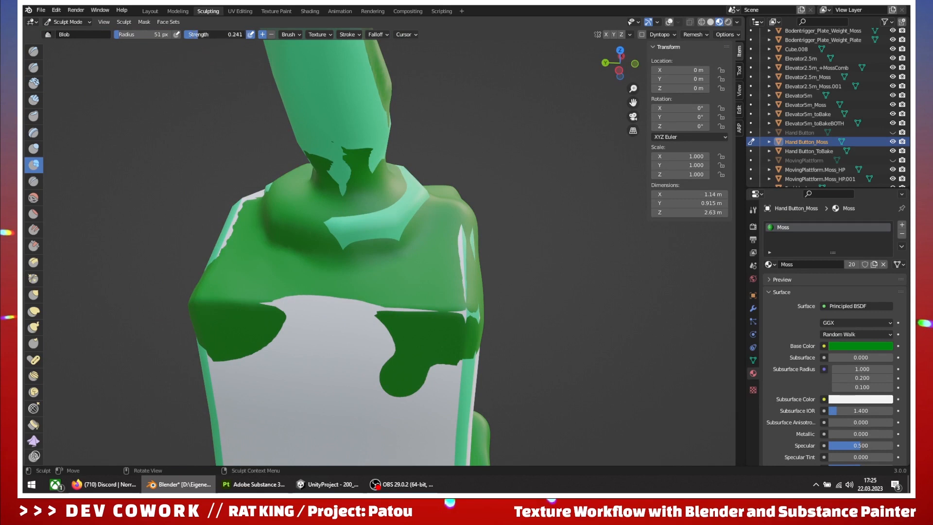
click(402, 284)
drag(354, 280, 348, 269)
drag(422, 273, 340, 275)
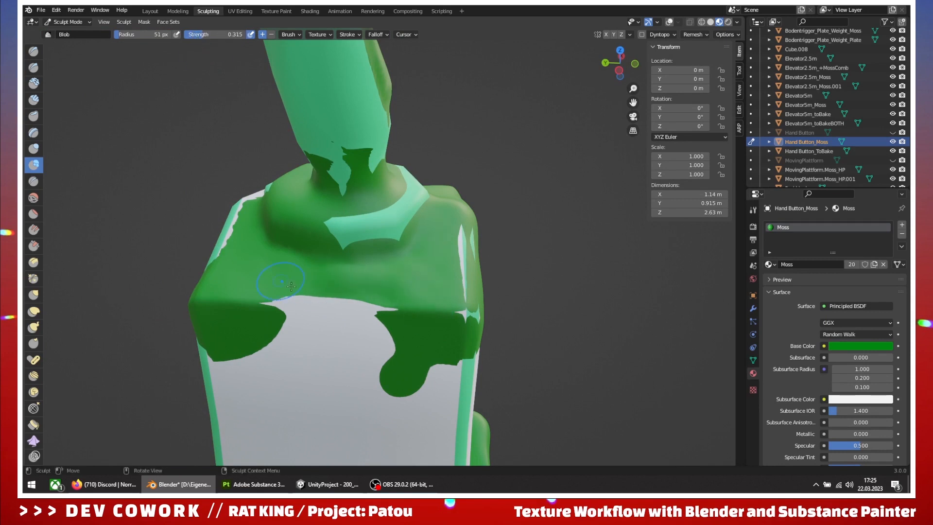
Add lumpy moss around the wrist collar and over the column's upper corners with the Blob brush
middle_drag(267, 272, 372, 288)
mouse_move(281, 335)
mouse_down()
mouse_move(262, 335)
mouse_move(291, 362)
mouse_up()
middle_drag(341, 437, 381, 250)
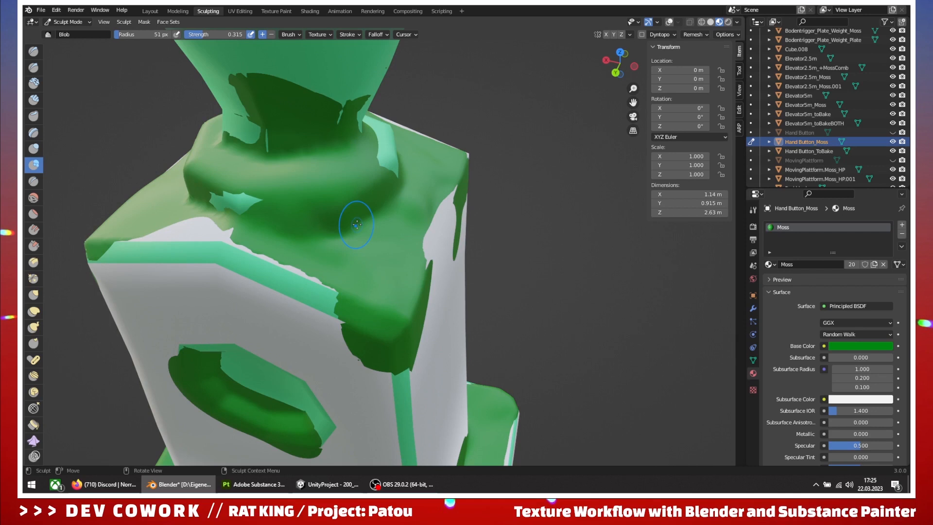
mouse_move(253, 243)
middle_down()
mouse_move(346, 197)
mouse_move(335, 188)
middle_up()
mouse_move(284, 115)
mouse_down()
mouse_move(297, 122)
mouse_move(319, 93)
mouse_up()
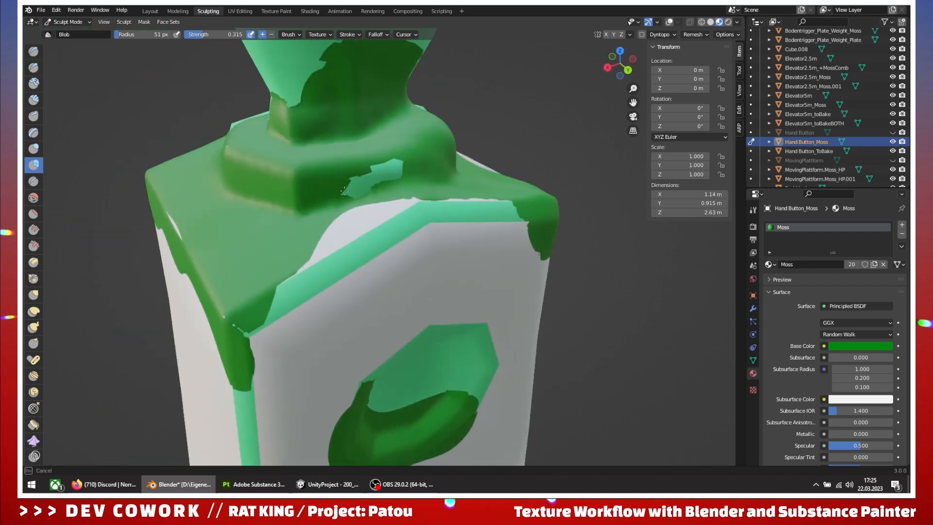
drag(362, 184, 380, 175)
mouse_move(338, 183)
mouse_down()
mouse_move(363, 182)
mouse_move(260, 195)
mouse_move(292, 180)
mouse_move(253, 170)
mouse_move(292, 194)
mouse_up()
drag(255, 309, 266, 349)
middle_drag(266, 348, 458, 321)
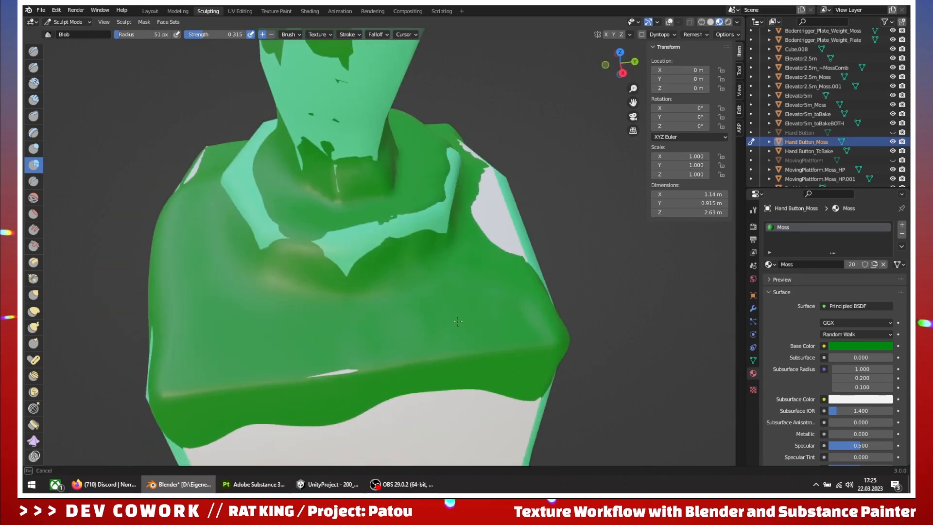
Thicken the moss where the column meets the base's ledge with the Blob brush
middle_drag(208, 251, 378, 283)
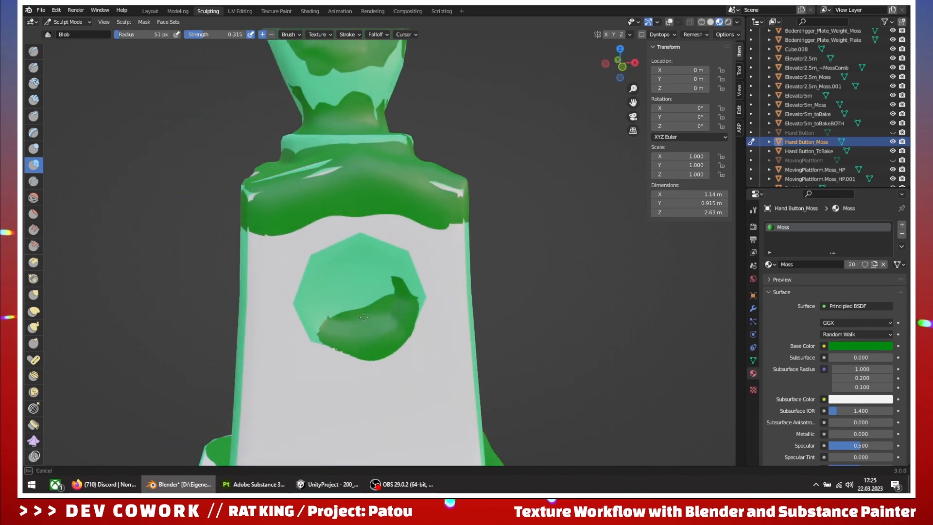
mouse_move(379, 342)
middle_down()
mouse_move(385, 198)
mouse_move(435, 240)
mouse_move(450, 178)
middle_up()
mouse_move(403, 217)
mouse_down()
mouse_move(413, 218)
mouse_move(403, 270)
mouse_up()
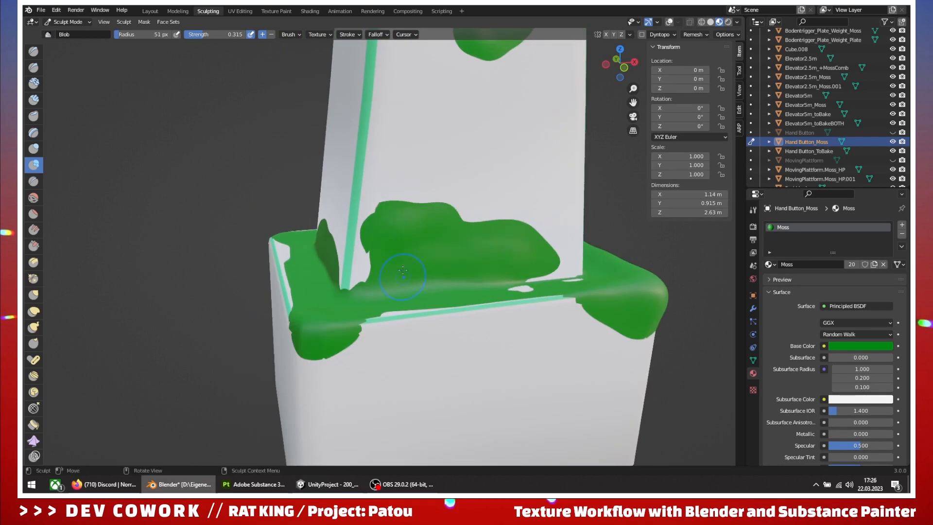
middle_drag(381, 260, 424, 298)
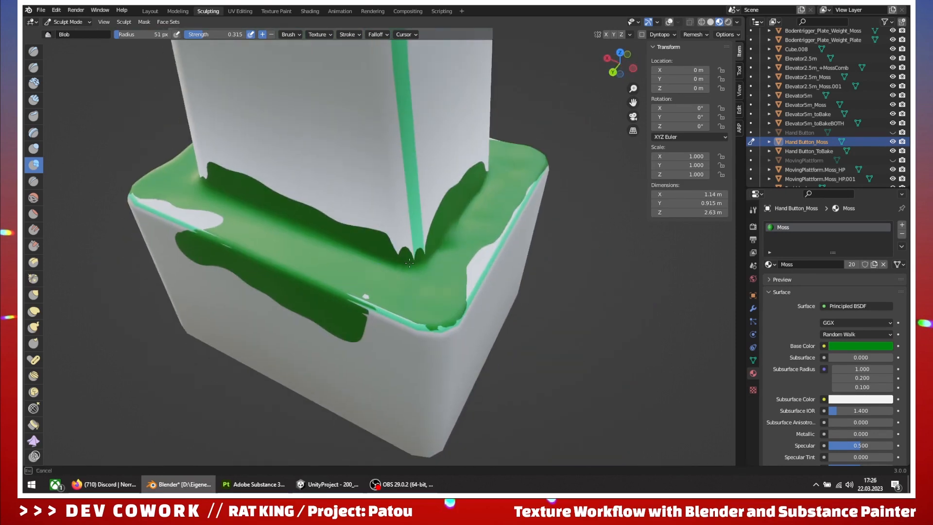
drag(409, 263, 400, 252)
middle_drag(343, 273, 390, 275)
drag(327, 237, 355, 255)
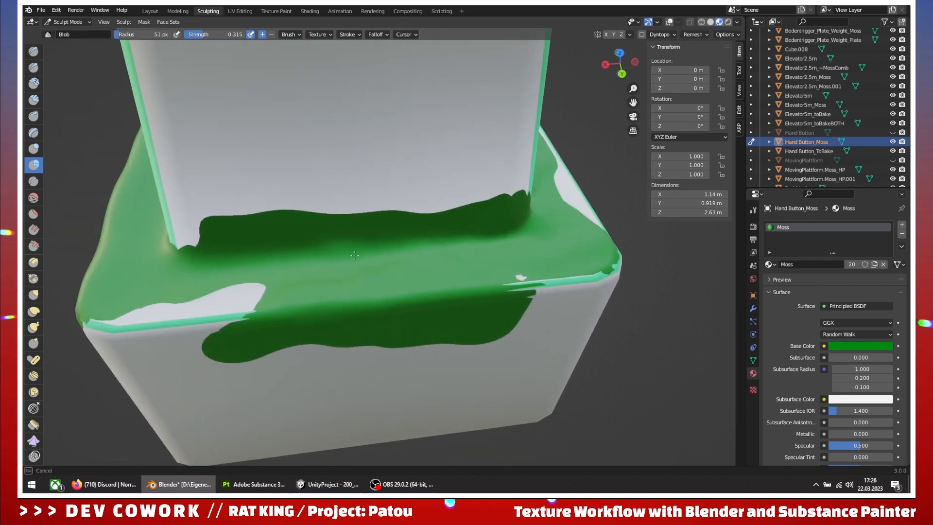
Fill in moss around the column's lower corners and add small patches beside its foot
middle_drag(131, 250, 219, 319)
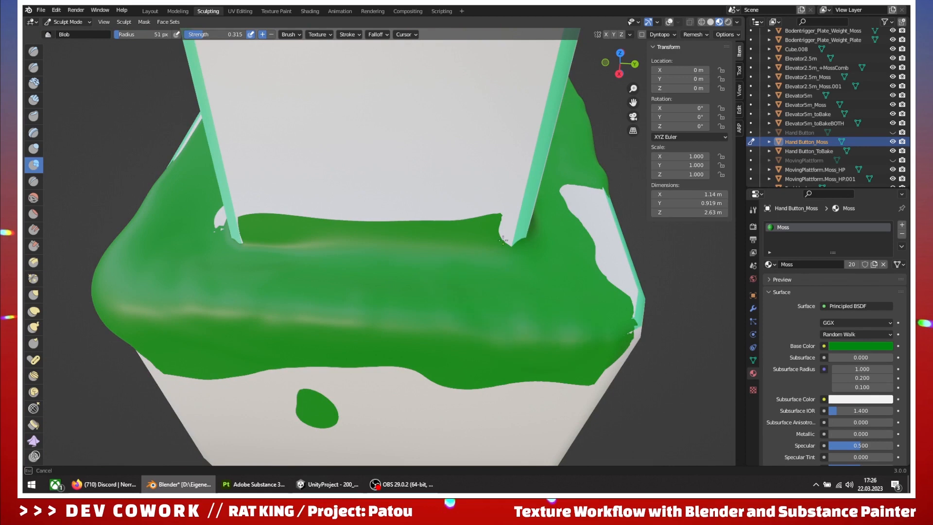
mouse_move(503, 240)
mouse_down()
mouse_move(491, 189)
mouse_move(289, 229)
mouse_up()
middle_drag(292, 228, 301, 212)
mouse_move(364, 154)
mouse_down()
mouse_move(395, 141)
mouse_move(328, 151)
mouse_move(402, 100)
mouse_move(437, 109)
mouse_move(461, 144)
mouse_up()
middle_drag(467, 141, 549, 140)
mouse_move(443, 188)
mouse_down()
mouse_move(445, 158)
mouse_move(479, 176)
mouse_up()
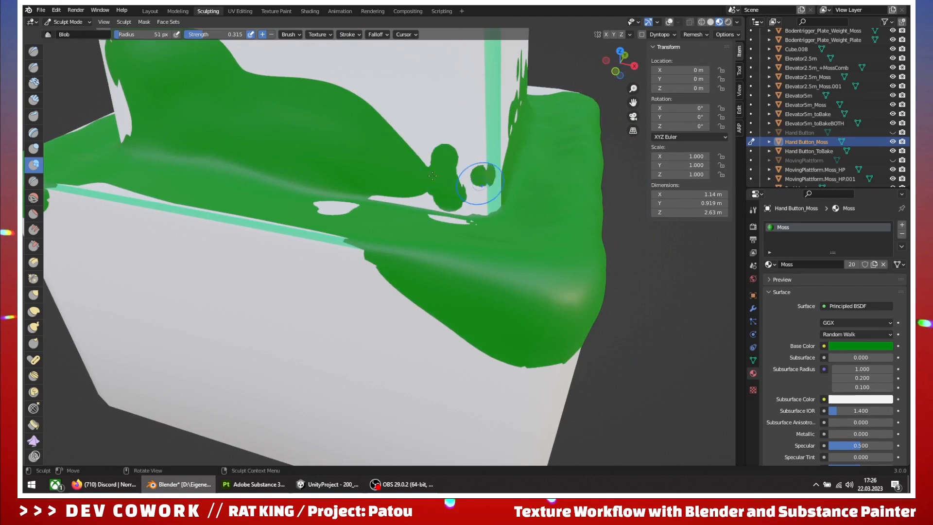
Grow the moss along the fingers on the back of the hand with the Blob brush
scroll(433, 175, down, 6)
mouse_move(347, 258)
middle_down()
mouse_move(362, 323)
mouse_move(360, 284)
mouse_move(404, 267)
mouse_move(427, 236)
middle_up()
middle_drag(382, 202, 472, 210)
shift+middle_drag(470, 209, 411, 318)
drag(368, 150, 370, 174)
scroll(372, 173, up, 2)
shift+middle_drag(403, 185, 407, 223)
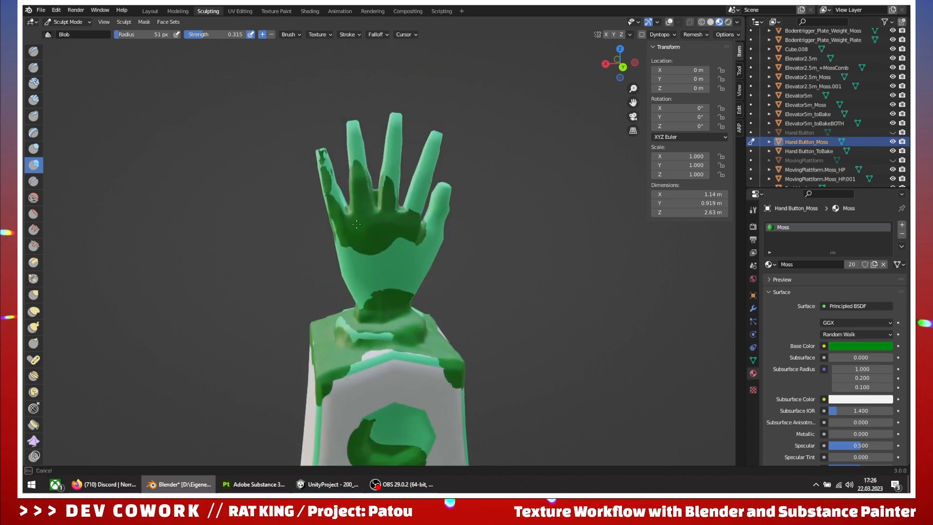
drag(321, 174, 322, 152)
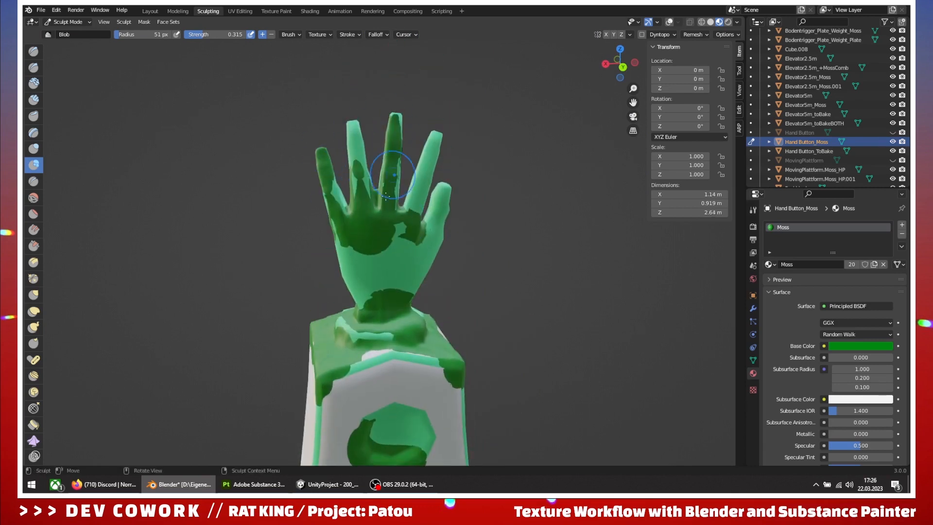
mouse_move(362, 210)
middle_down()
mouse_move(344, 261)
mouse_move(360, 257)
mouse_move(379, 301)
middle_up()
drag(379, 301, 384, 250)
mouse_move(384, 249)
middle_down()
mouse_move(403, 262)
mouse_move(490, 250)
middle_up()
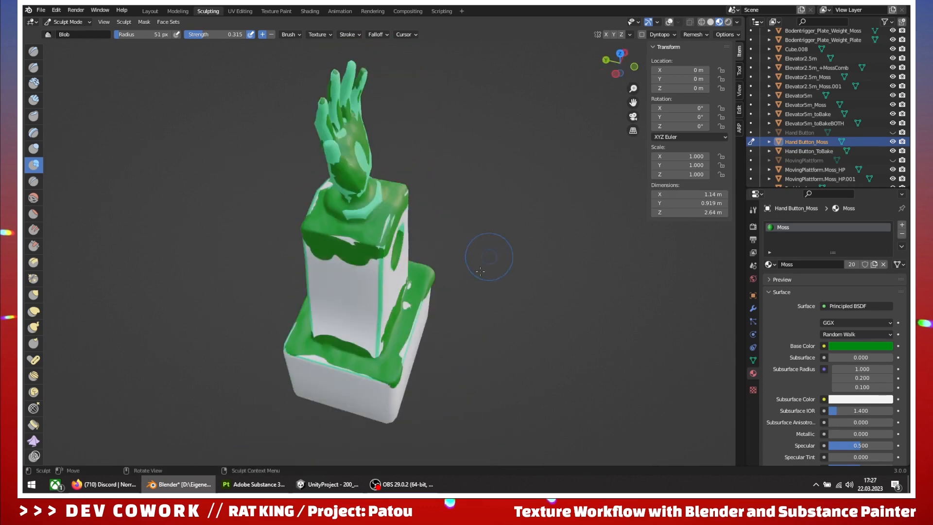
Save the file and switch to the Modeling workspace in Object Mode
middle_drag(413, 344, 392, 205)
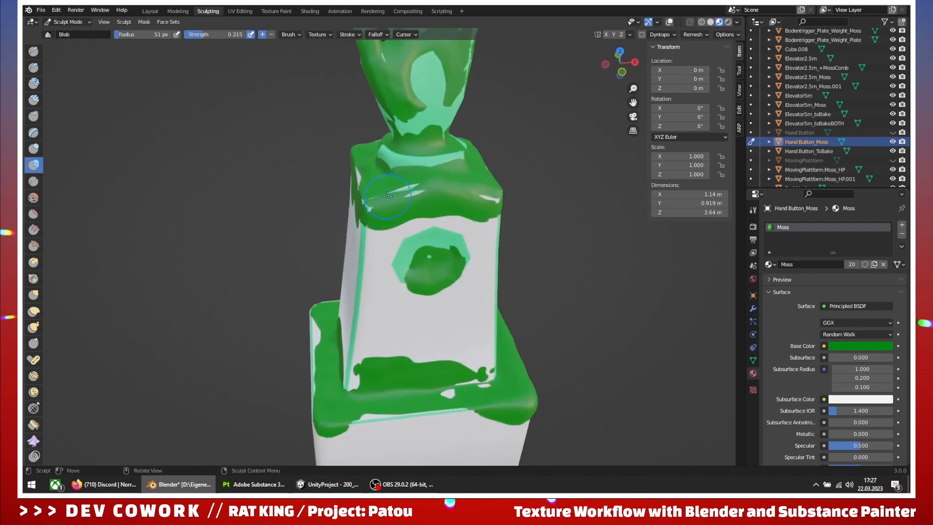
scroll(423, 257, down, 2)
mouse_move(447, 360)
middle_down()
mouse_move(419, 377)
mouse_move(368, 308)
mouse_move(403, 292)
middle_up()
scroll(419, 365, down, 1)
scroll(396, 293, down, 2)
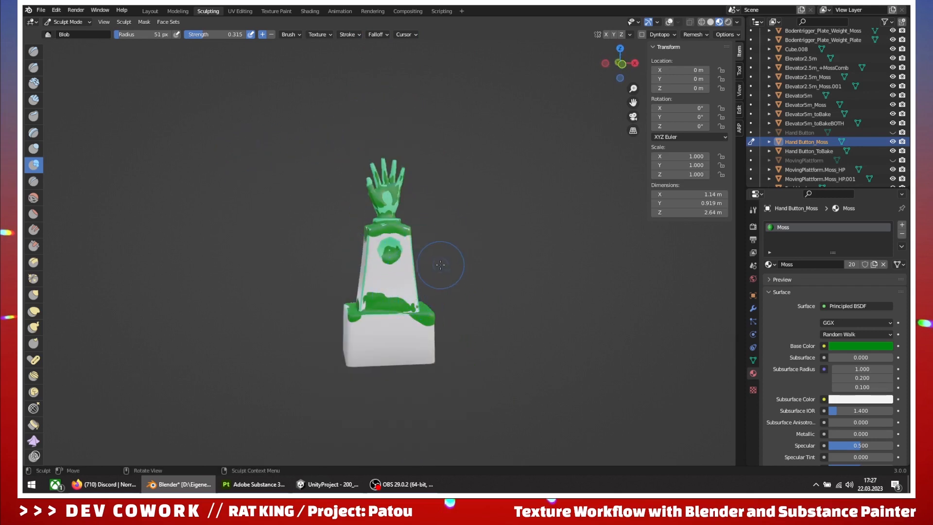
key(ctrl)
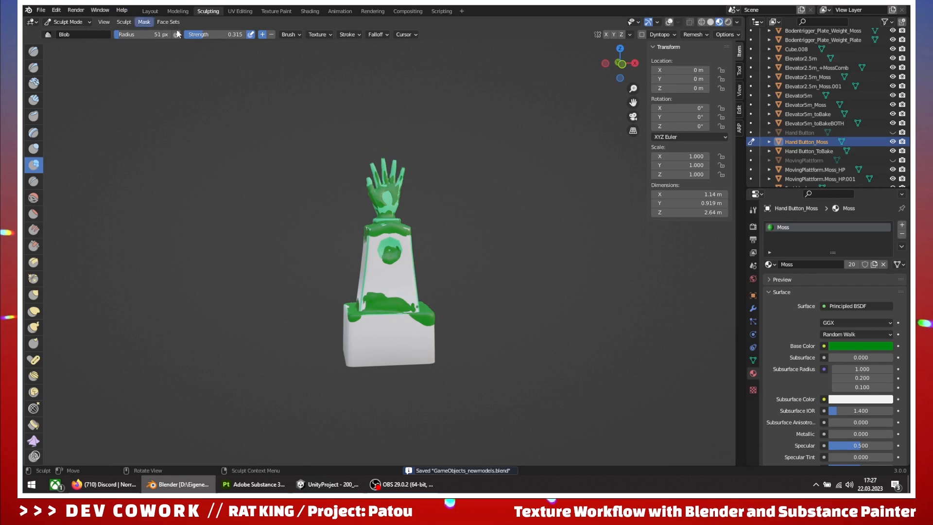
click(177, 11)
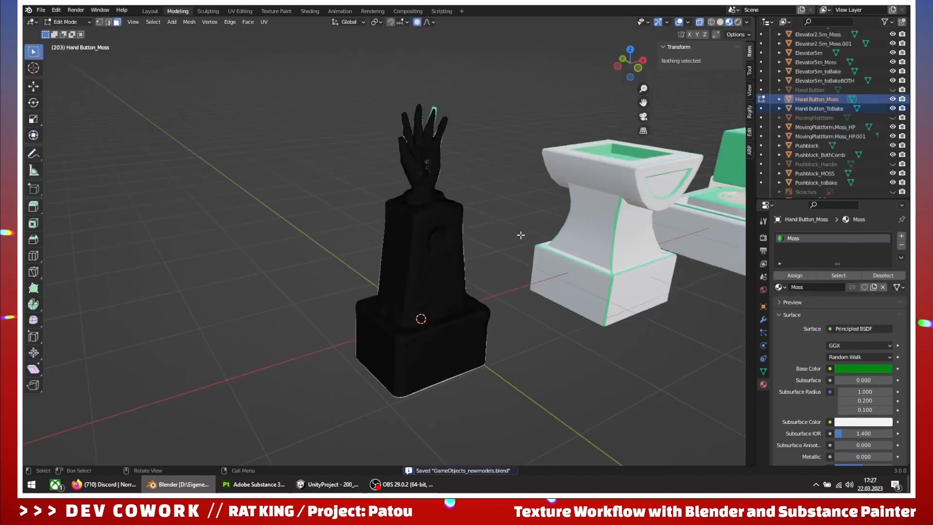
key(Tab)
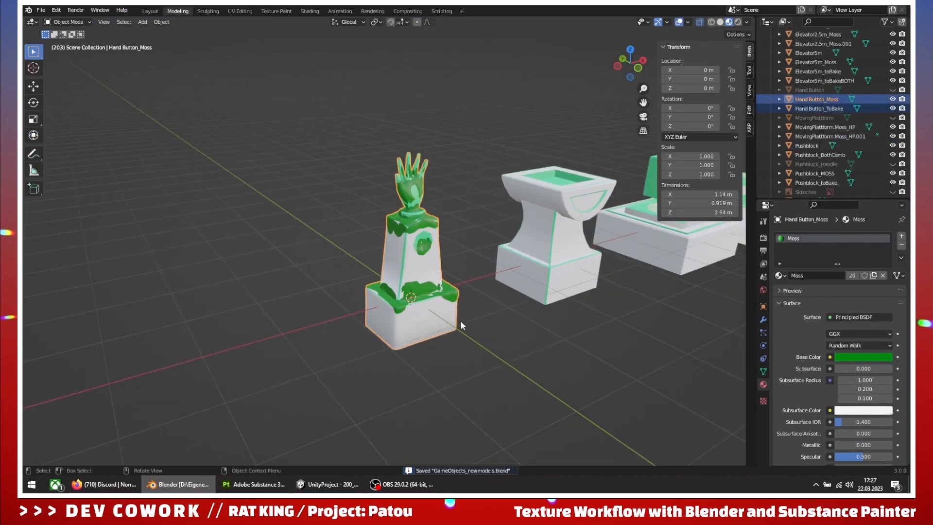
scroll(552, 209, up, 1)
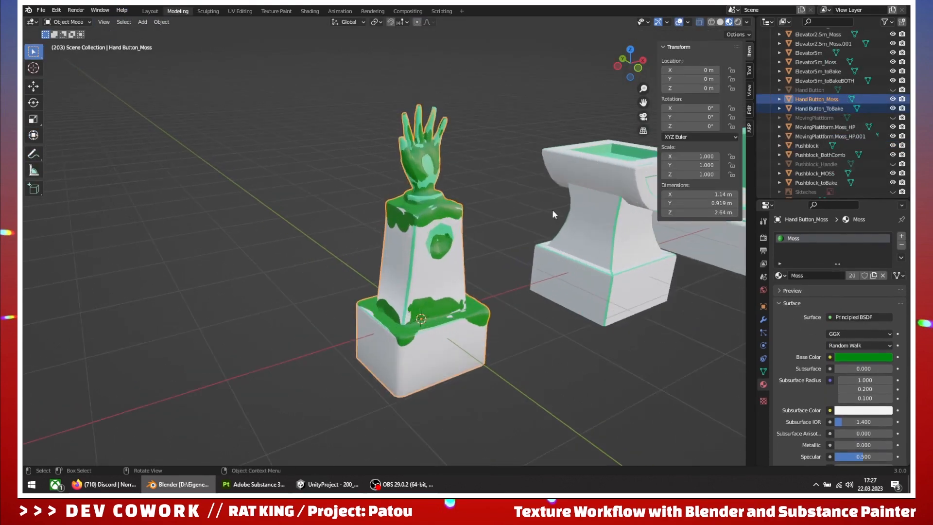
Hide Hand Button_Moss and Hand Button_ToBake, then show and select the Hand Button object
drag(893, 99, 893, 109)
click(894, 89)
middle_drag(552, 251, 488, 270)
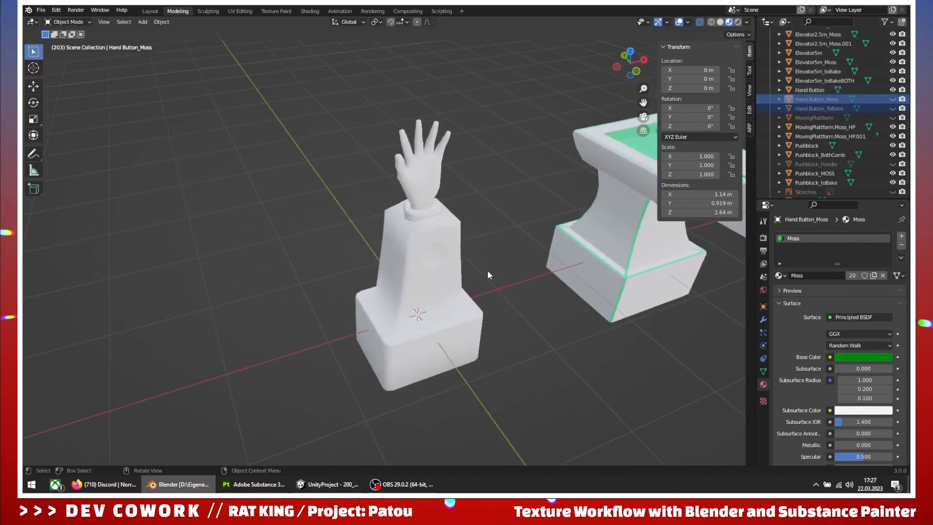
click(438, 273)
middle_drag(447, 297, 454, 328)
middle_drag(502, 363, 457, 256)
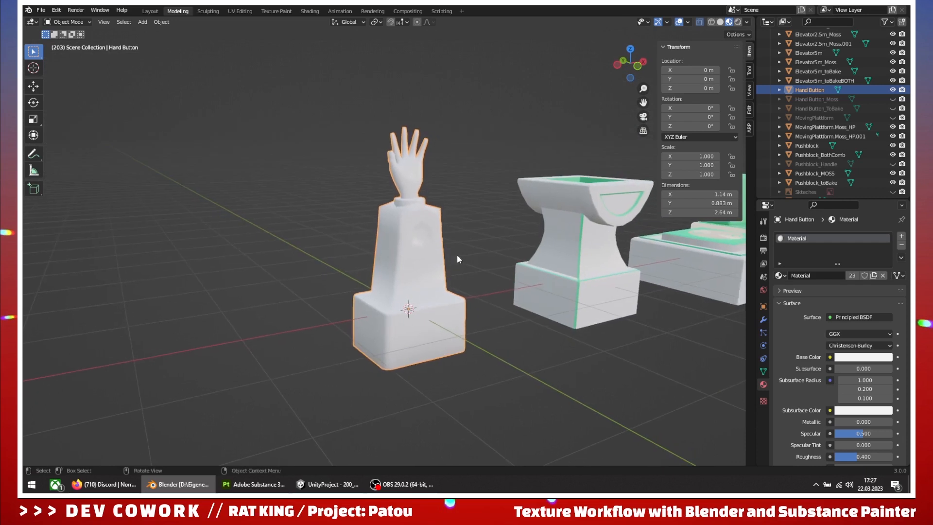
Start an FBX export, create a folder named Hand Button inside Interactive Objects and open it
click(41, 10)
mouse_move(75, 144)
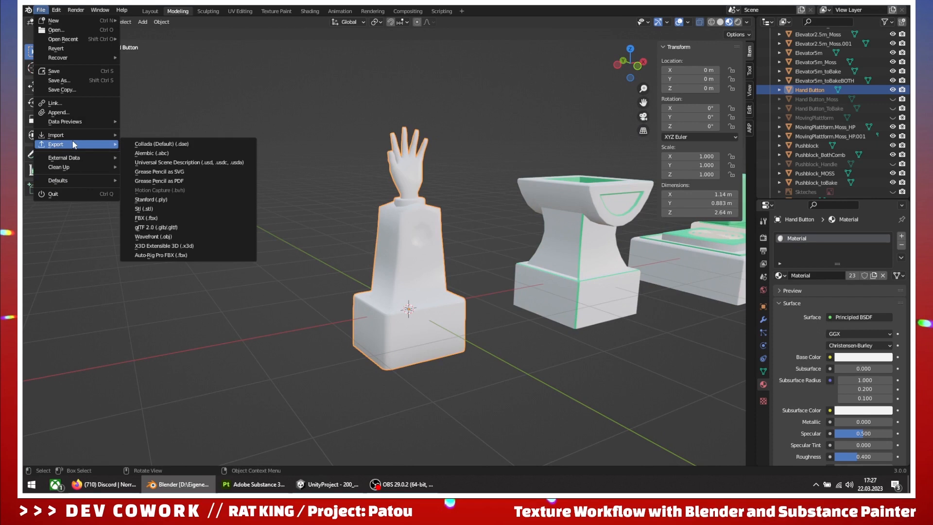
click(148, 216)
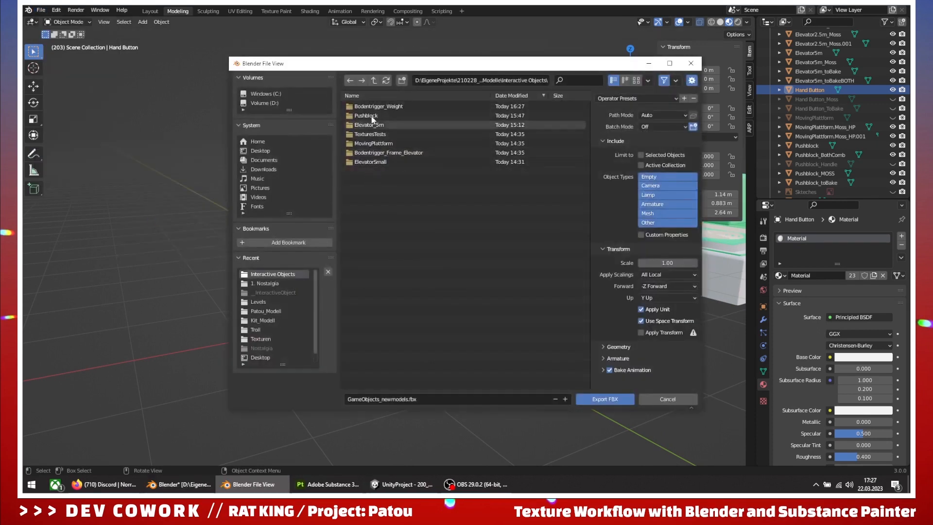
right_click(396, 207)
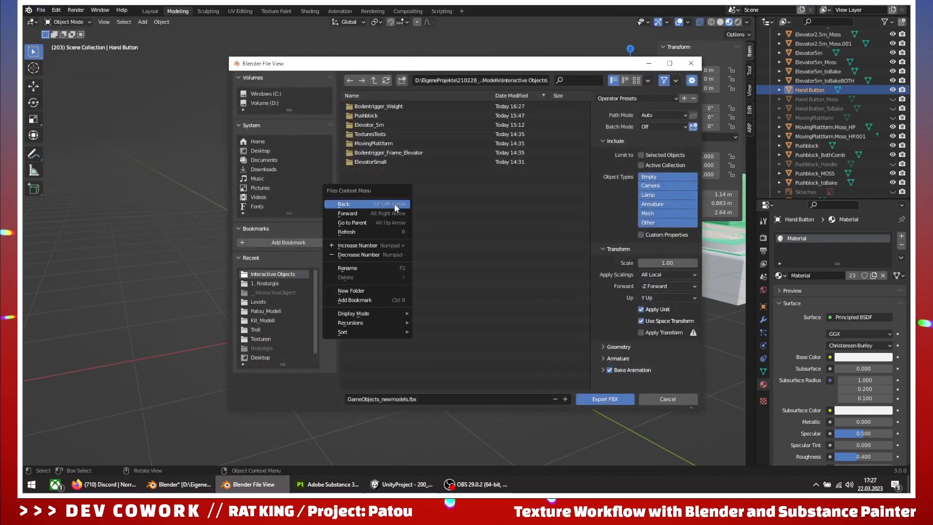
click(351, 291)
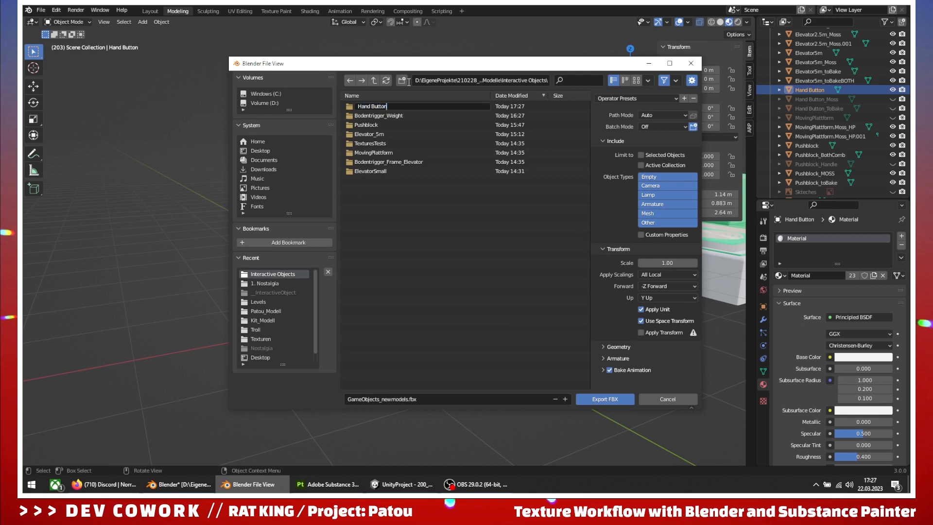
key(Return)
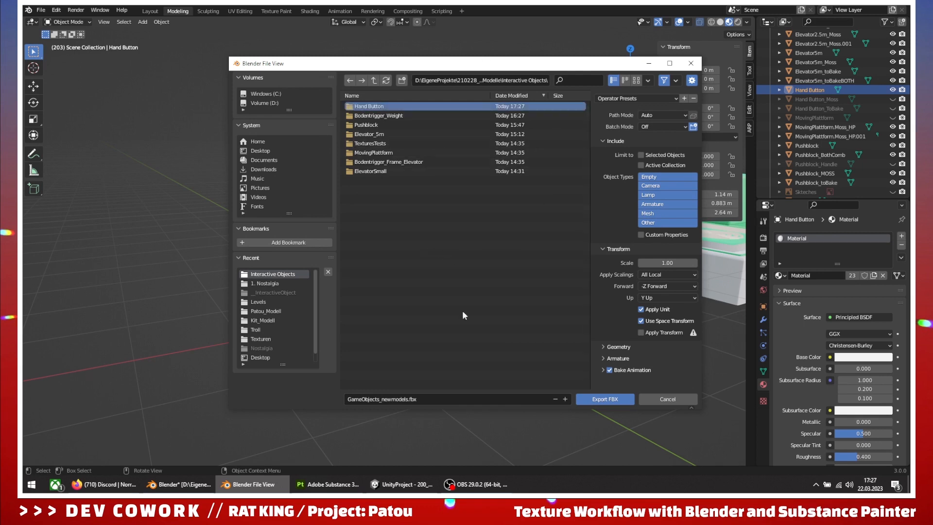
key(Return)
Export the Hand Button as HandButton.fbx, limited to selected objects with Apply Transform enabled
click(386, 401)
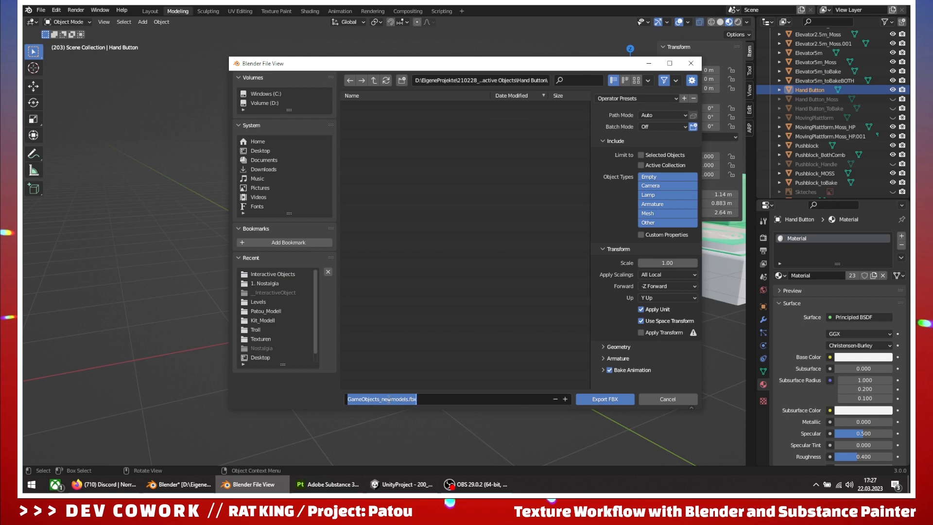
text(Hand Button)
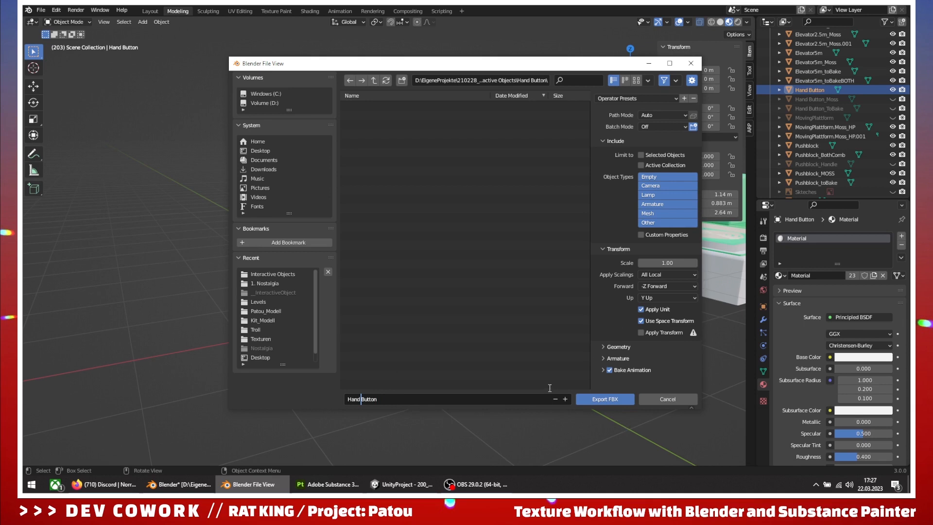
key(BackSpace)
key(Return)
click(616, 399)
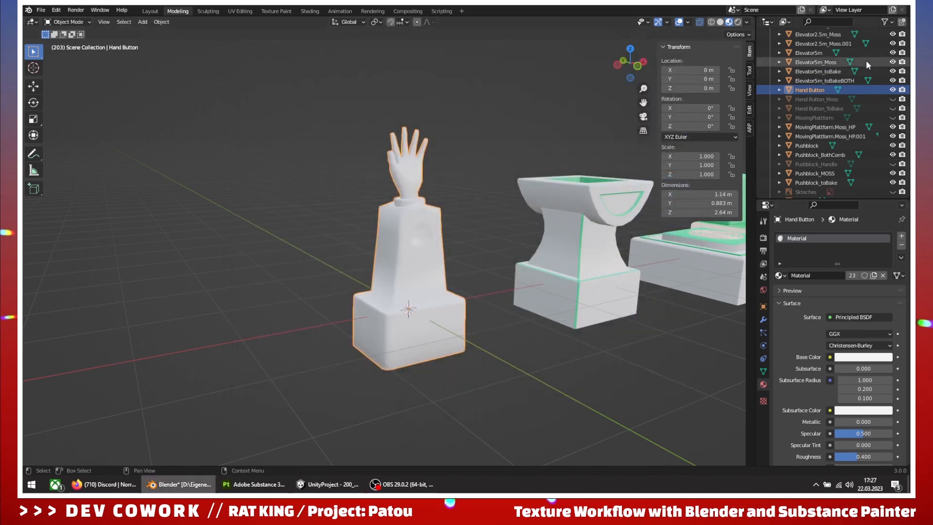
Hide the Hand Button object, then show and select both Hand Button_Moss and Hand Button_ToBake
click(893, 90)
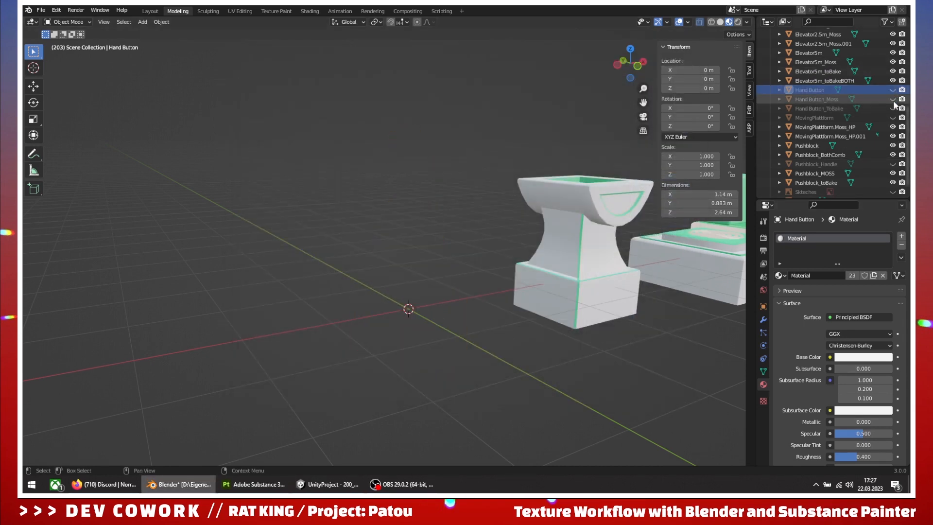
click(893, 99)
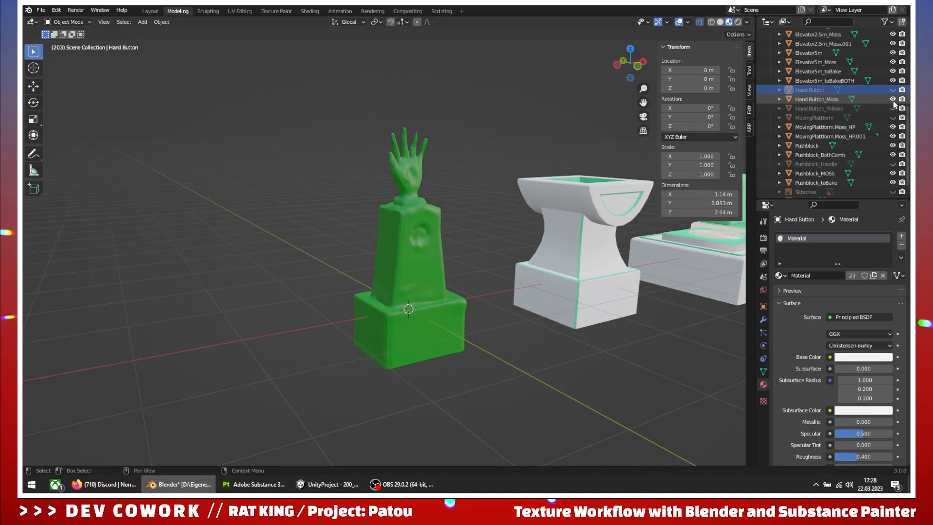
click(893, 108)
scroll(470, 273, up, 3)
scroll(470, 273, down, 1)
middle_drag(470, 273, 460, 276)
drag(279, 99, 462, 410)
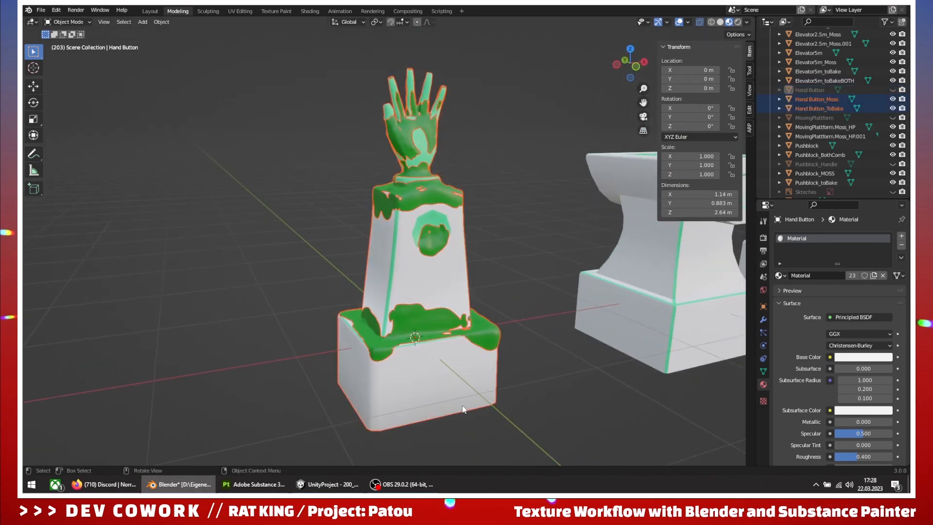
Duplicate both selected objects in place and join the copies into one object named Hand Button_Moss_Both Combines
key(shift+d)
right_click(470, 281)
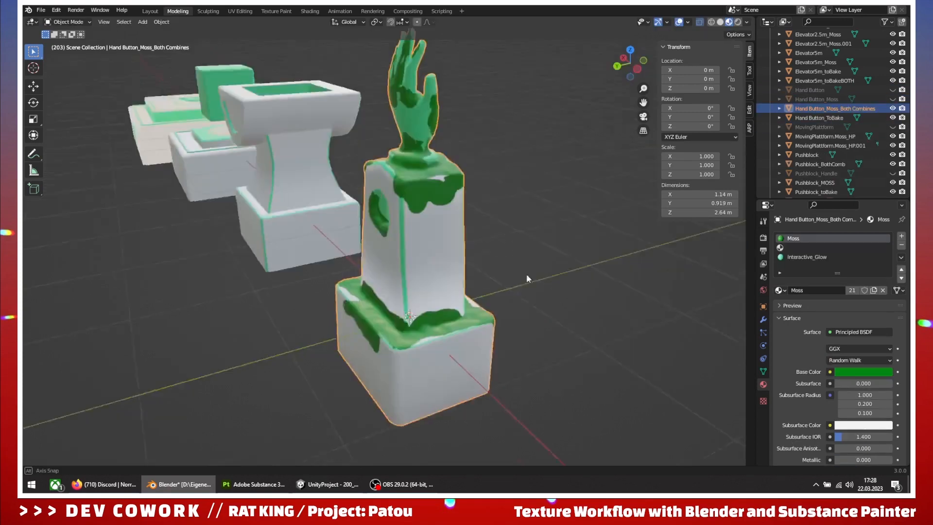
middle_drag(527, 273, 437, 204)
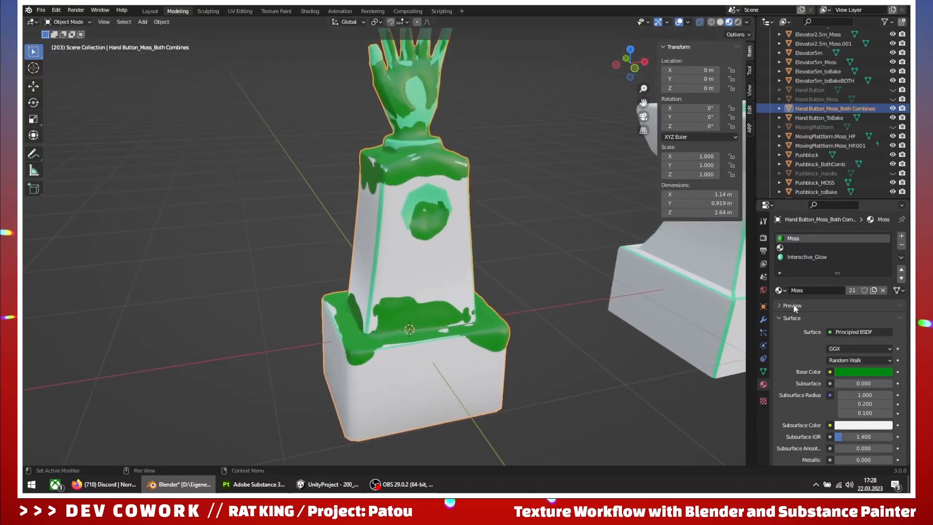
Export the combined moss object as HandButton_HP.fbx into the Hand Button folder, limited to selected objects
click(40, 10)
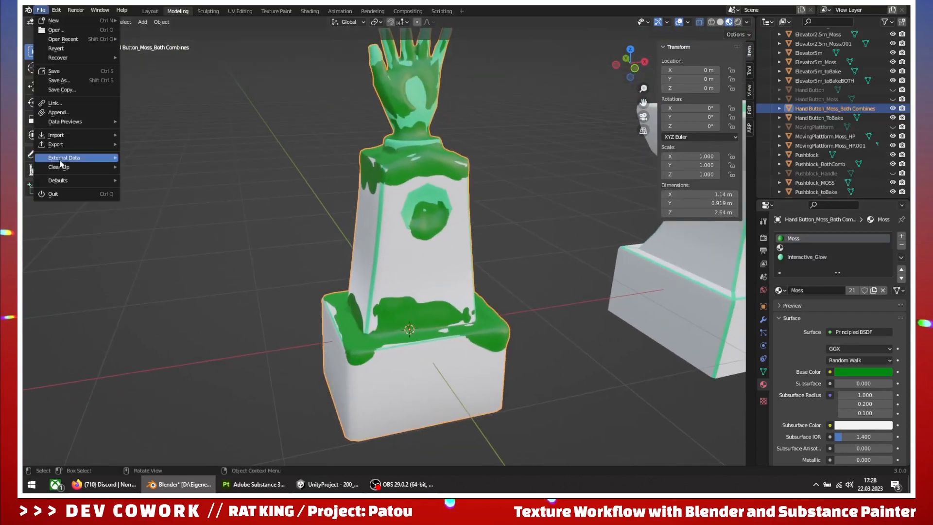
mouse_move(67, 145)
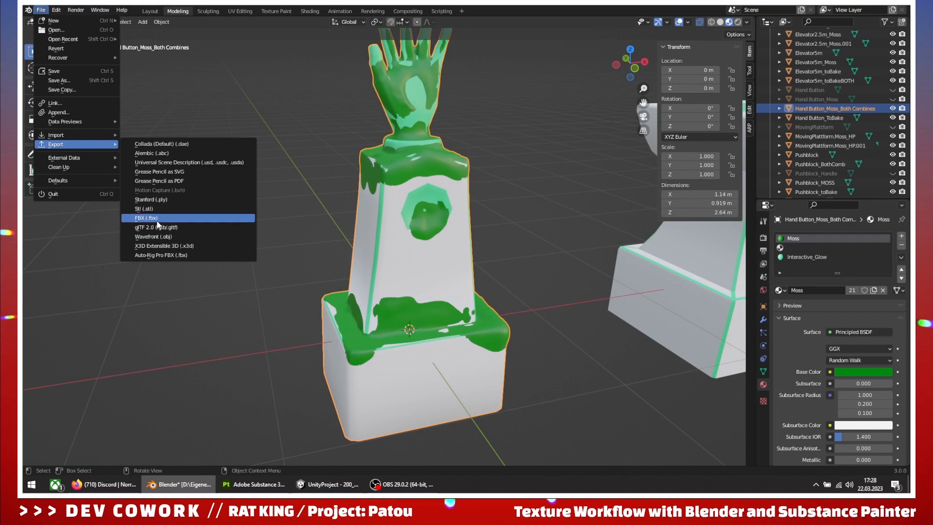
click(188, 219)
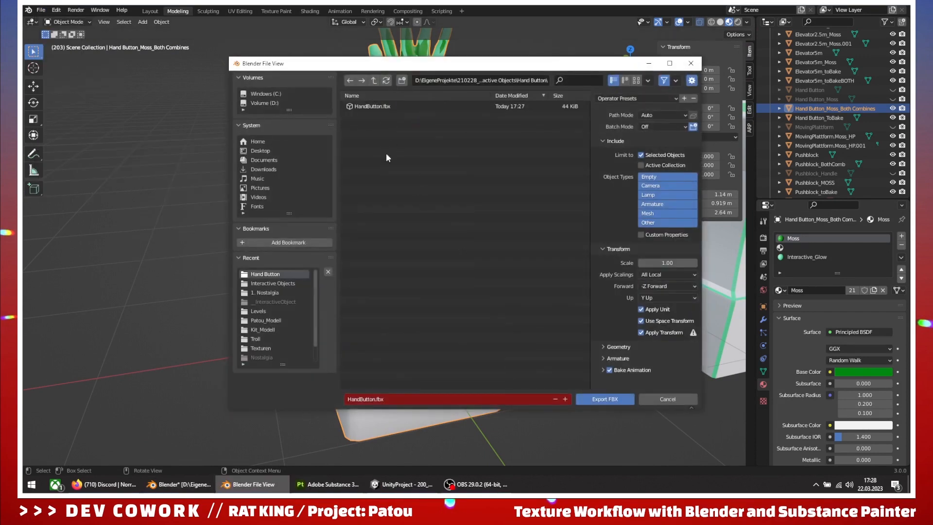
click(367, 106)
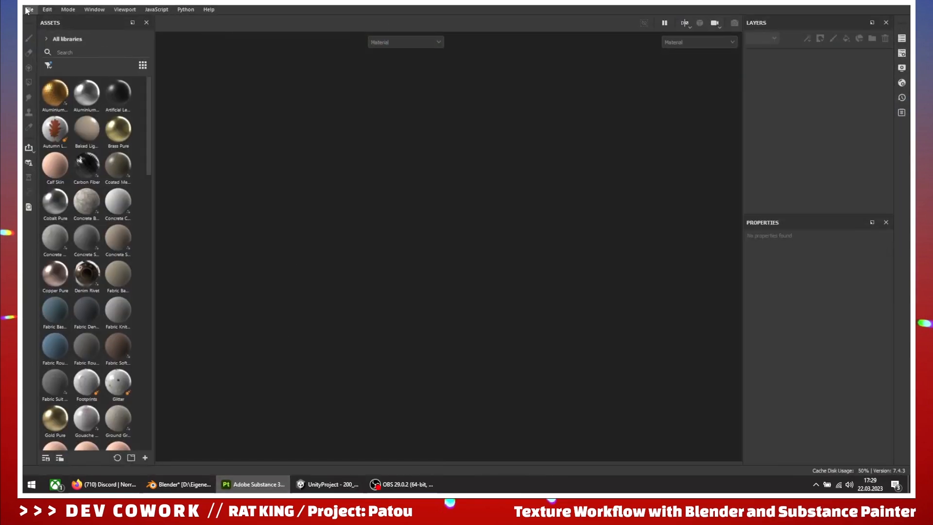
In Substance Painter, start a new project with the Unity HD Render Pipeline (Metallic Standard) template
click(28, 10)
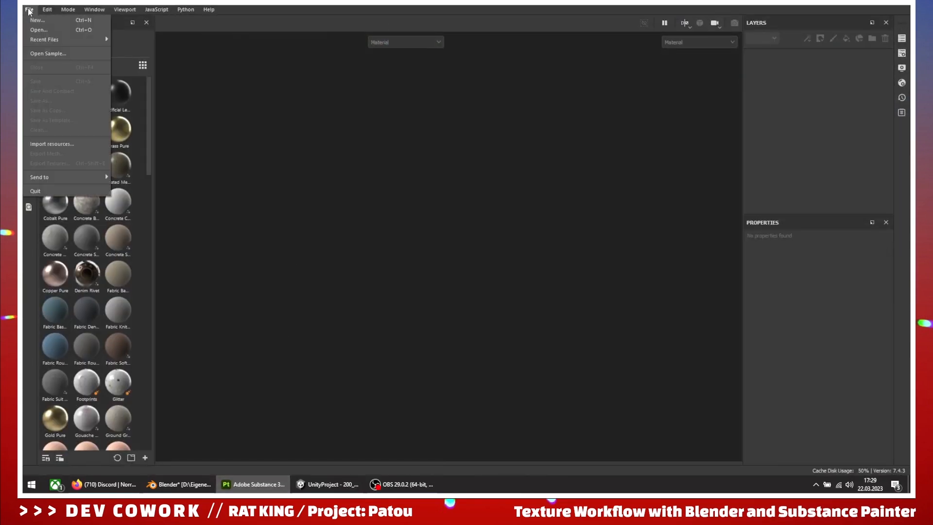
click(35, 20)
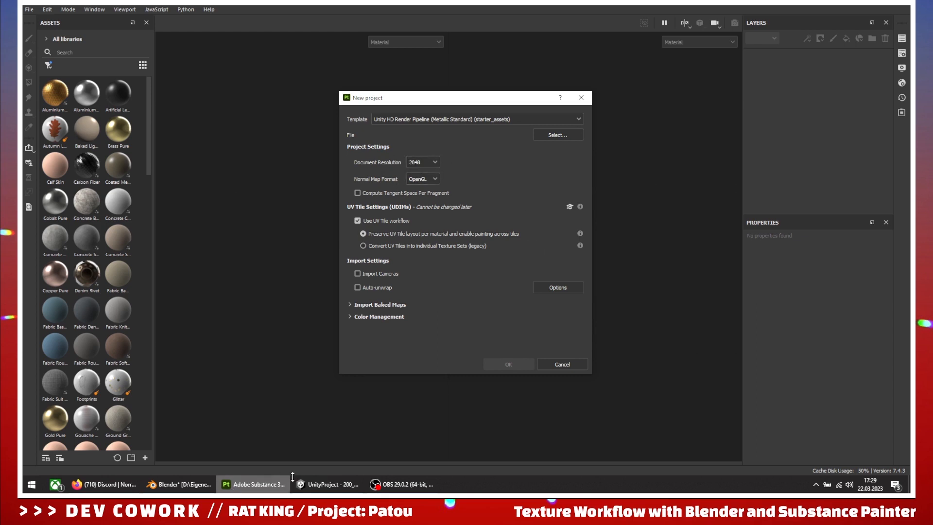
Switch to Unity, examine the moss-covered stone elevators and platforms in the scene, and return to Substance Painter
click(327, 484)
key(w)
right_drag(284, 333, 273, 255)
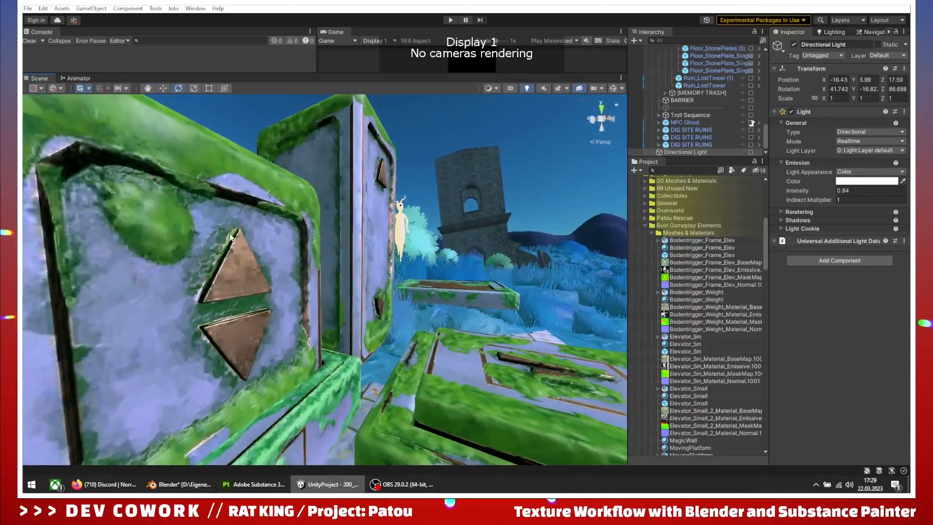
right_drag(333, 329, 323, 340)
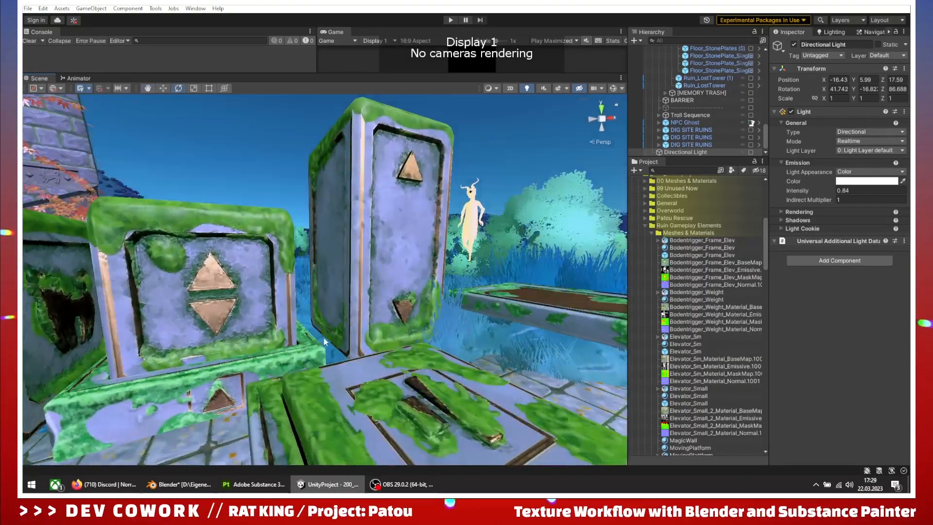
key(alt+Tab)
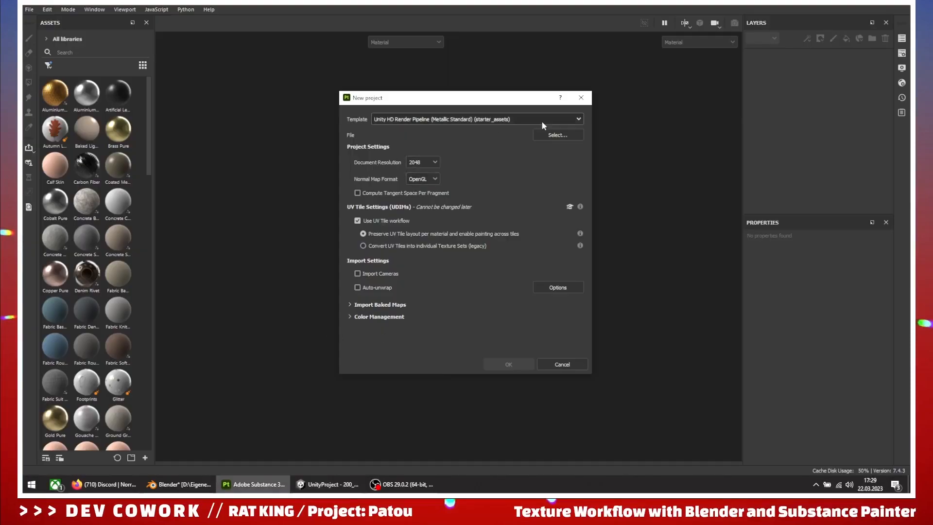
Select HandButton.fbx from the Hand Button folder as the project mesh and create the project
click(546, 136)
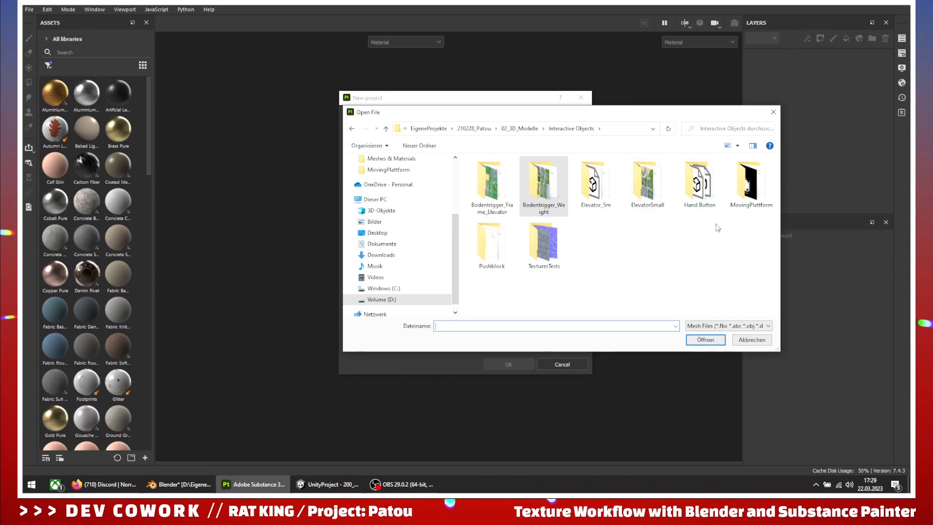
double_click(702, 195)
double_click(498, 172)
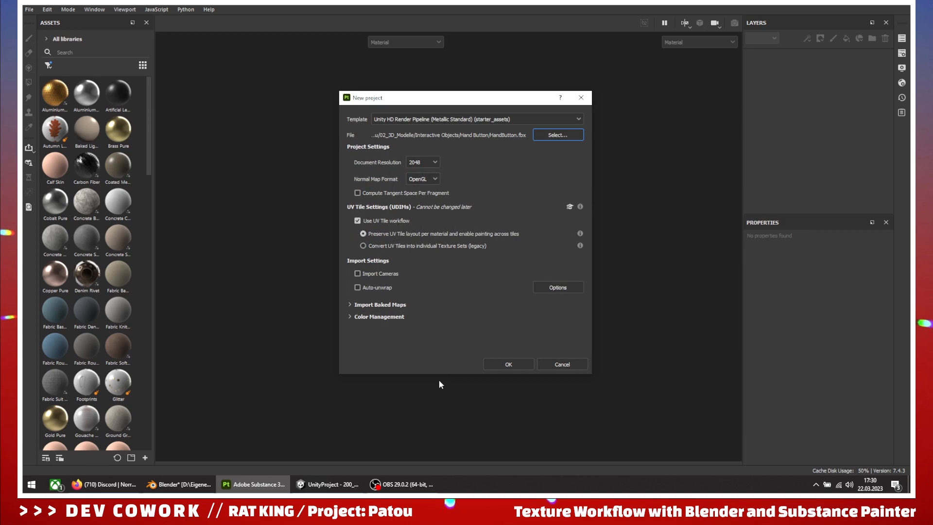
click(523, 365)
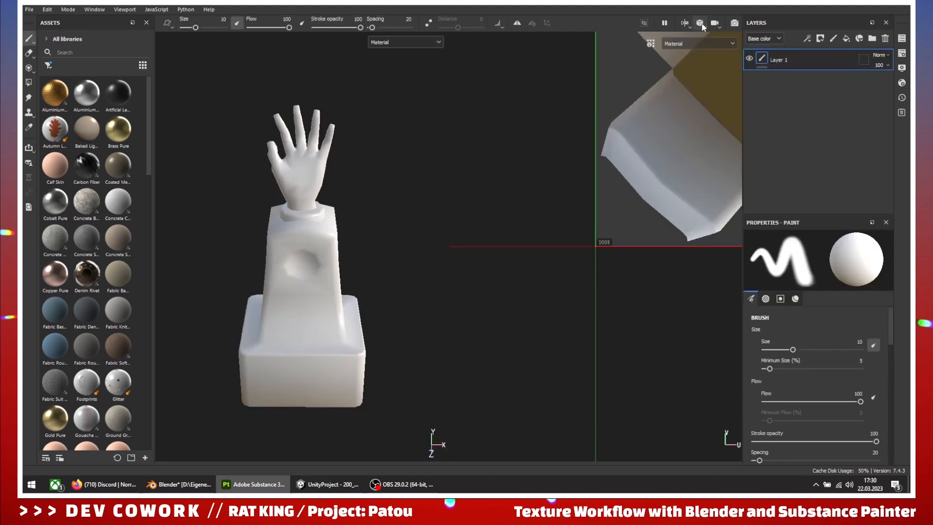
Look over the model's UV layout and switch the viewport to show only the 3D view
click(702, 27)
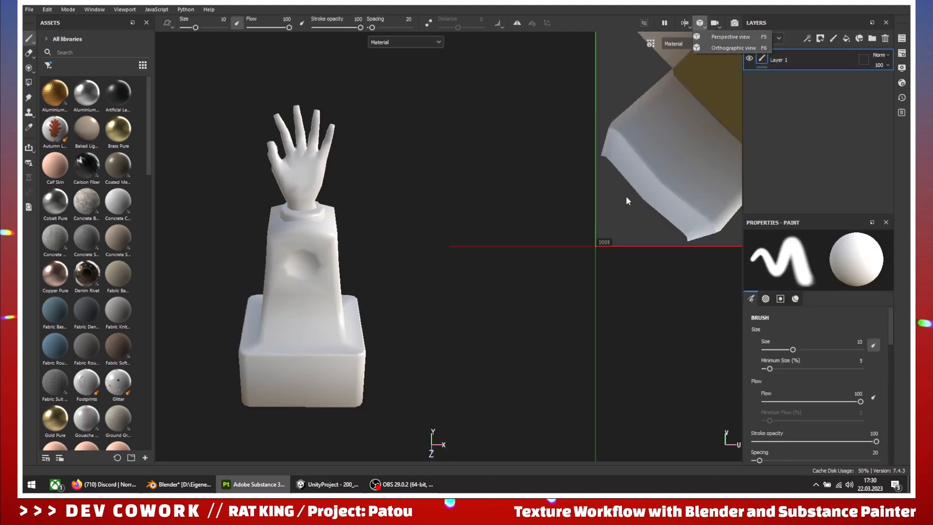
click(678, 163)
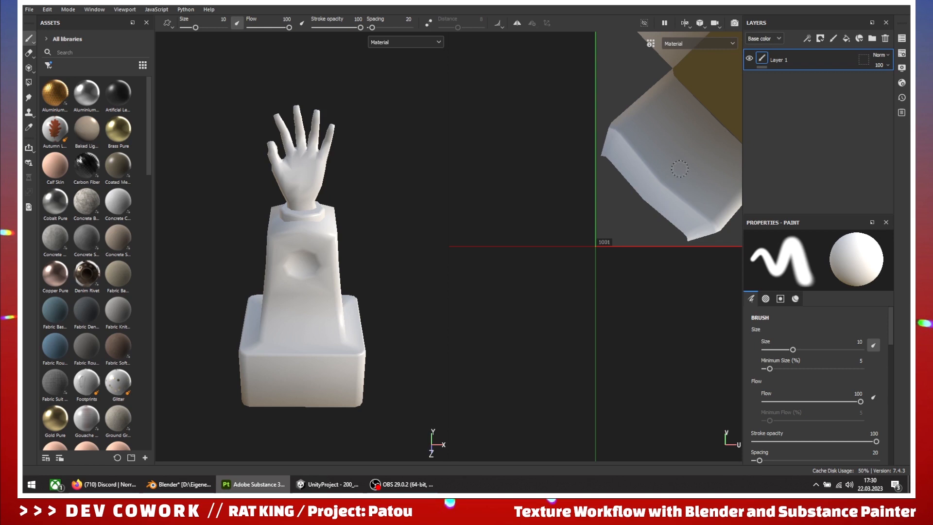
scroll(679, 168, down, 5)
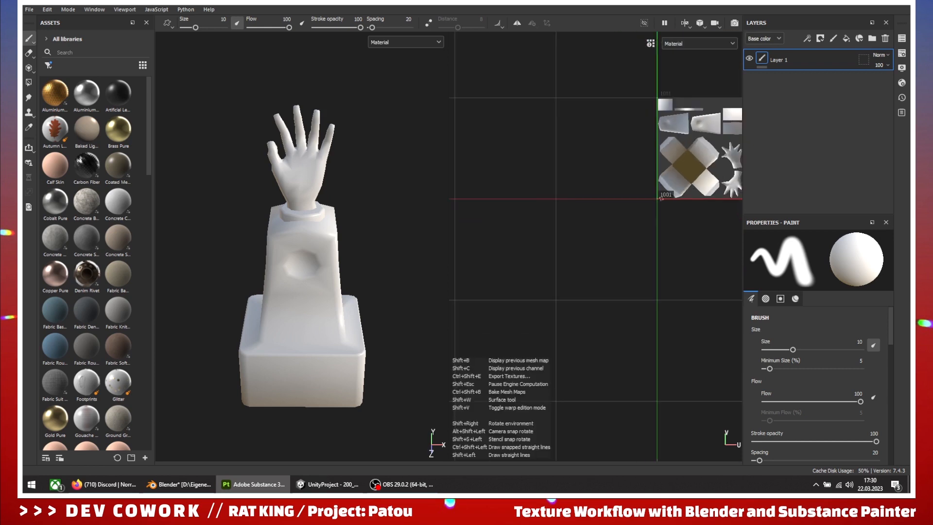
click(685, 23)
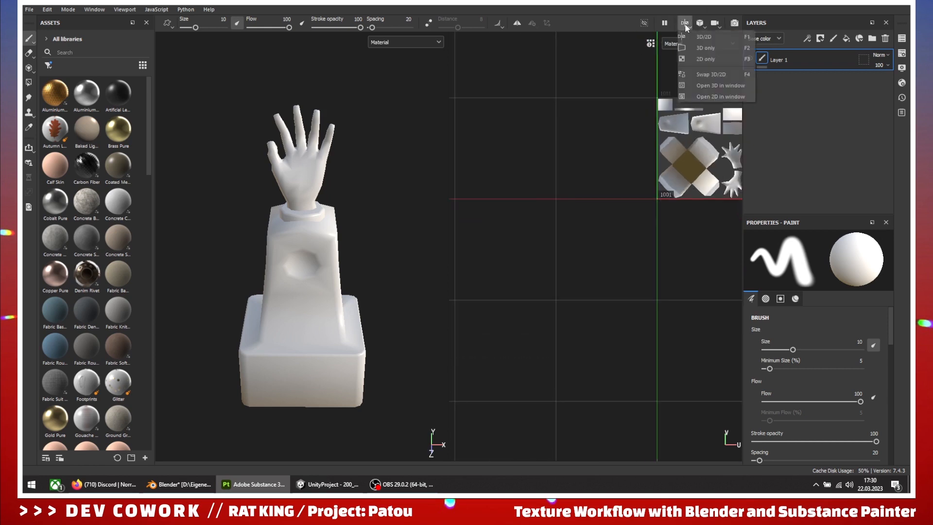
click(699, 47)
alt+drag(445, 287, 485, 251)
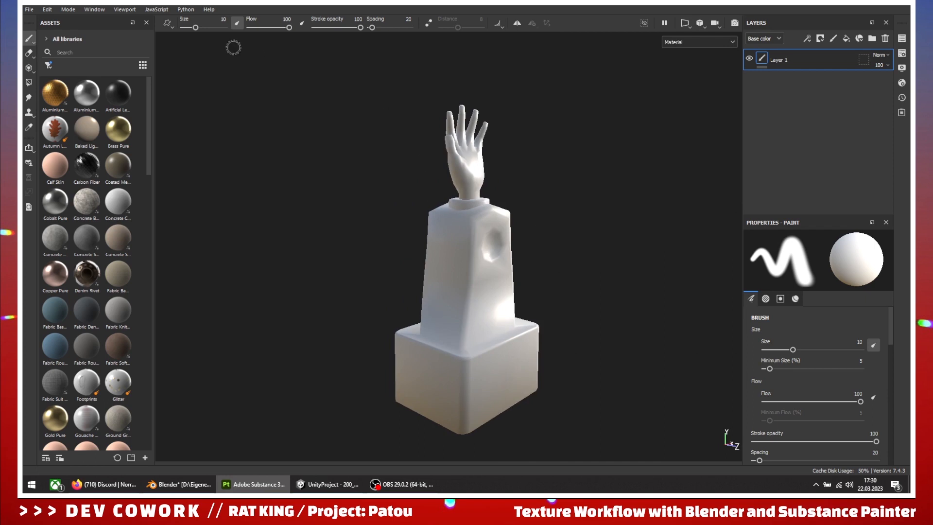
Open the mesh map baking settings, set the output size to 2048 and add HandButton_HP.fbx as the high definition mesh
click(48, 9)
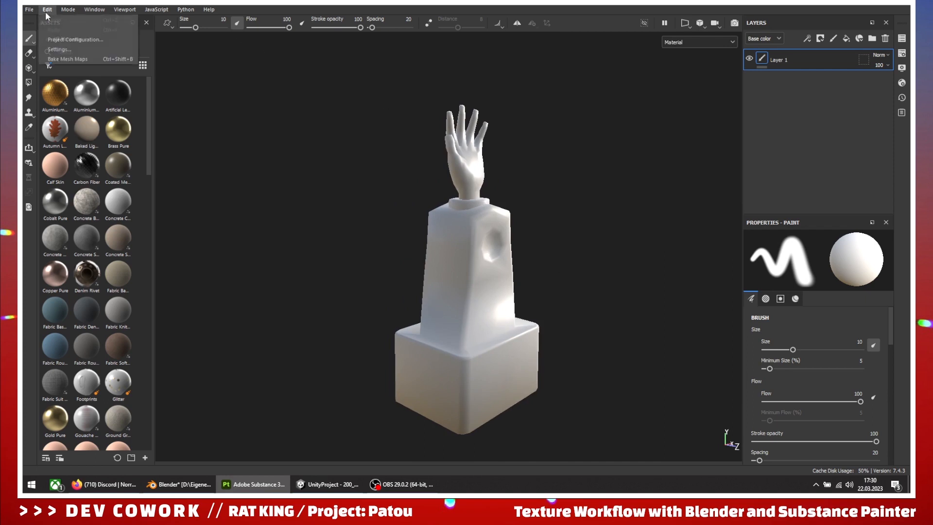
click(64, 59)
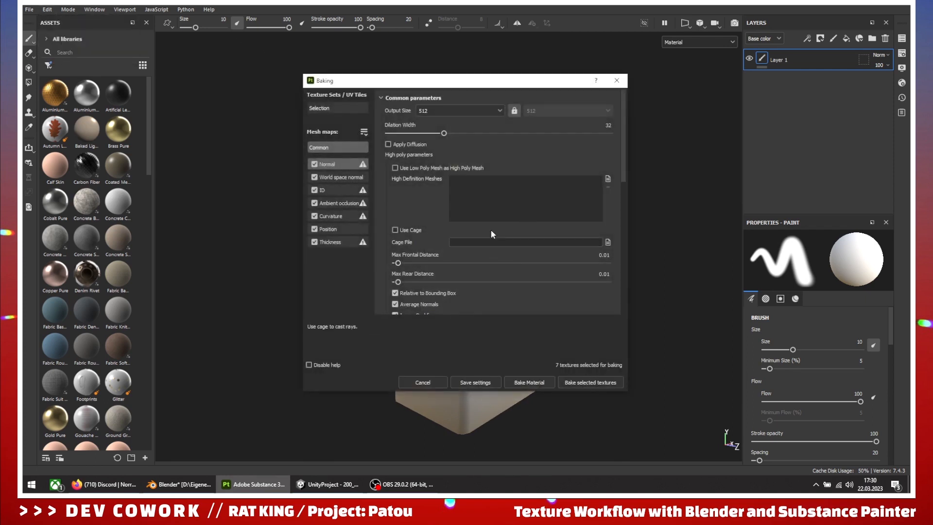
click(489, 110)
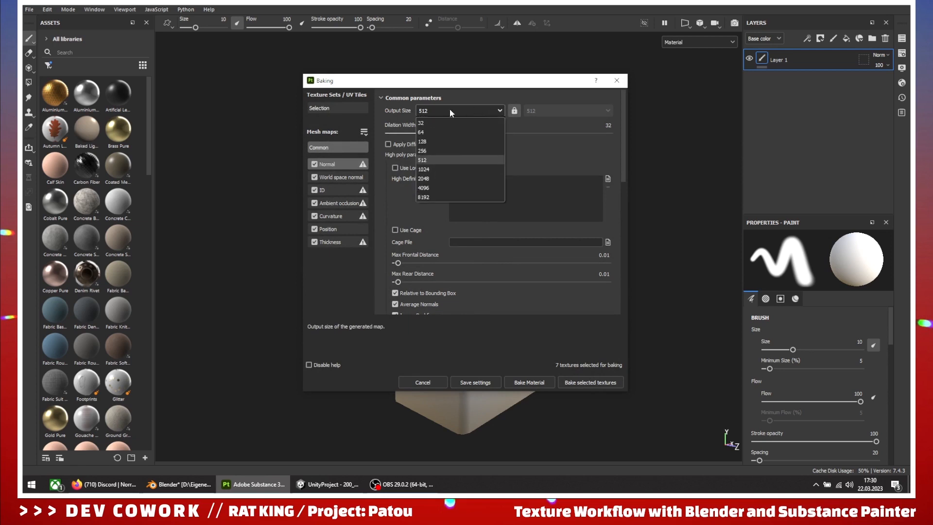
click(430, 178)
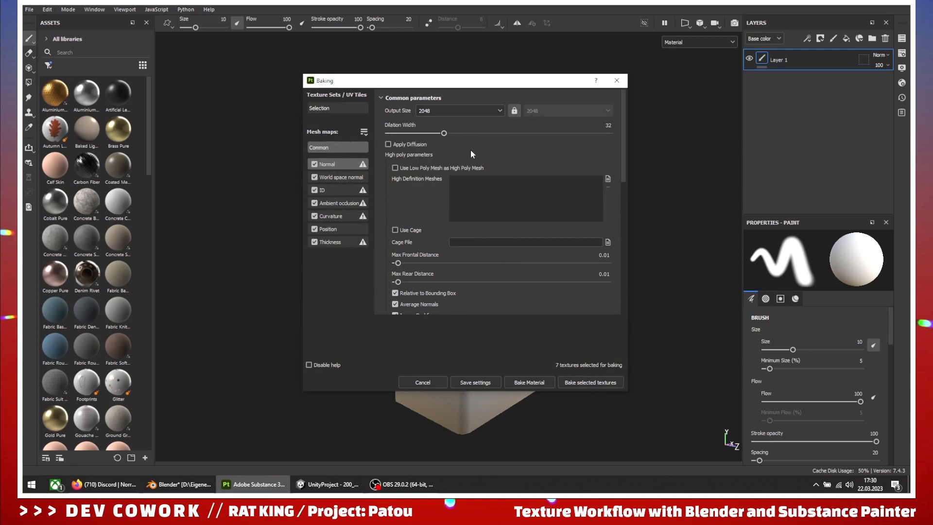
click(607, 179)
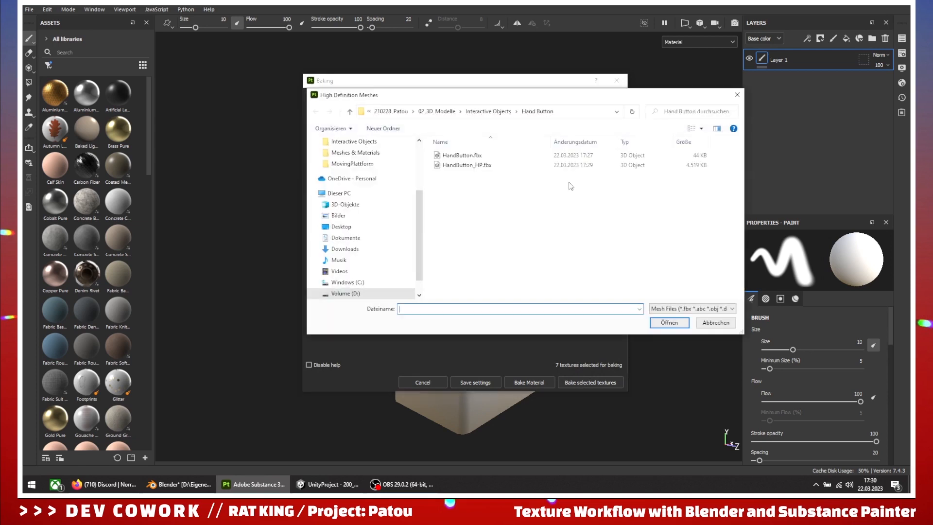
double_click(457, 166)
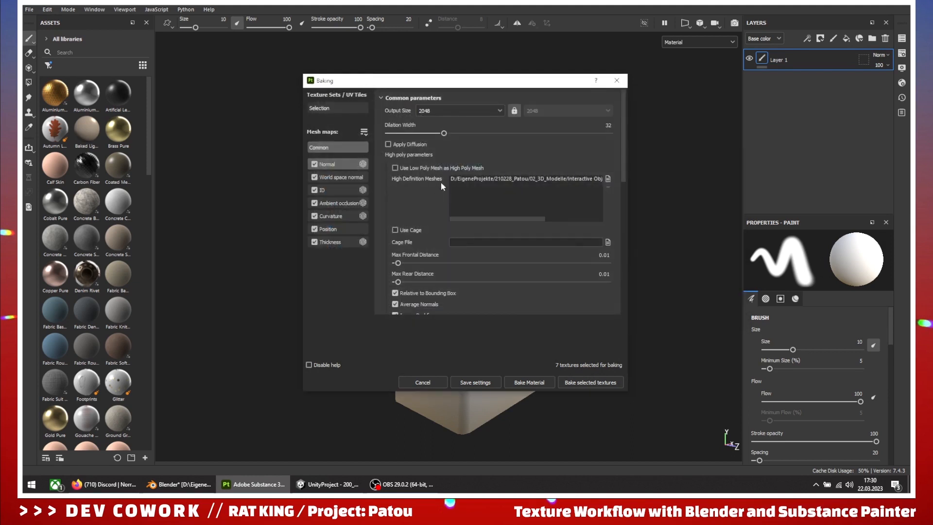
Turn on Apply Diffusion, adjust the ray distances and bake all seven selected mesh maps onto the model
click(389, 144)
drag(398, 263, 403, 283)
click(594, 384)
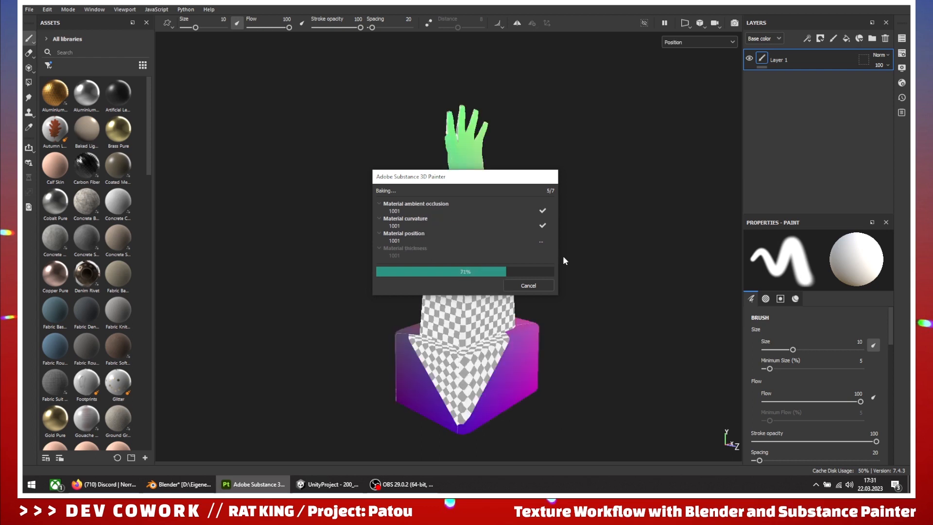
click(537, 284)
mouse_move(537, 286)
alt+mouse_down()
mouse_move(518, 375)
mouse_move(510, 298)
mouse_move(529, 288)
mouse_move(457, 311)
mouse_move(567, 323)
mouse_move(520, 292)
alt+mouse_up()
alt+middle_drag(515, 428, 524, 325)
alt+drag(525, 325, 481, 292)
Browse the asset libraries and limit the asset list to Your assets
scroll(111, 313, down, 15)
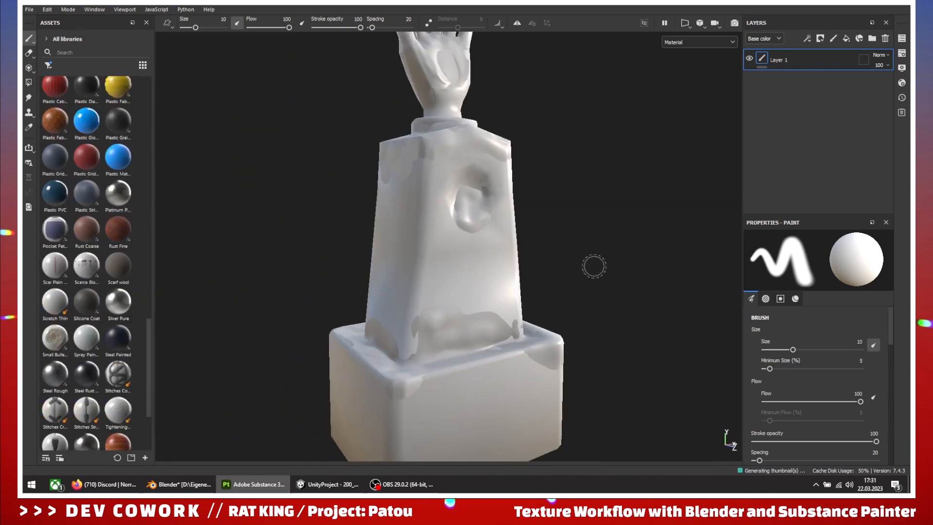
scroll(594, 266, down, 2)
scroll(121, 370, down, 7)
click(48, 39)
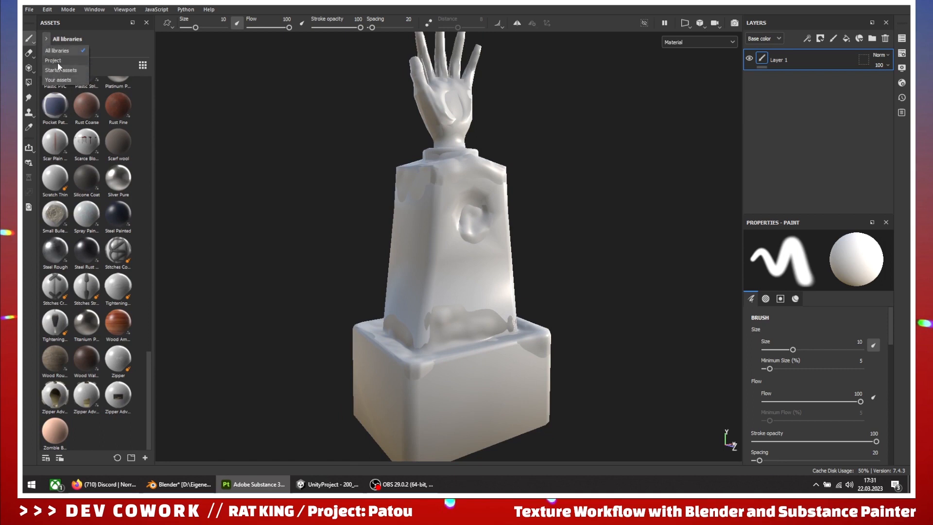
click(58, 80)
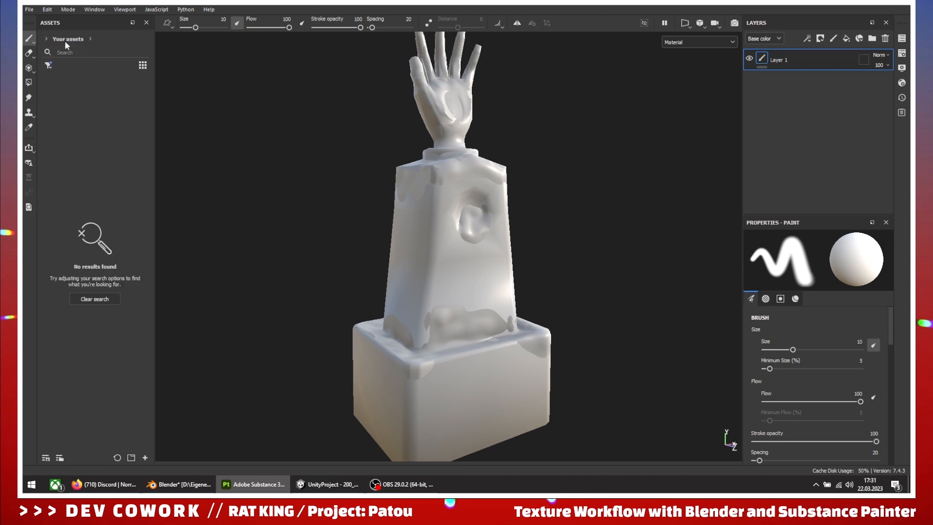
click(47, 38)
click(57, 60)
click(47, 40)
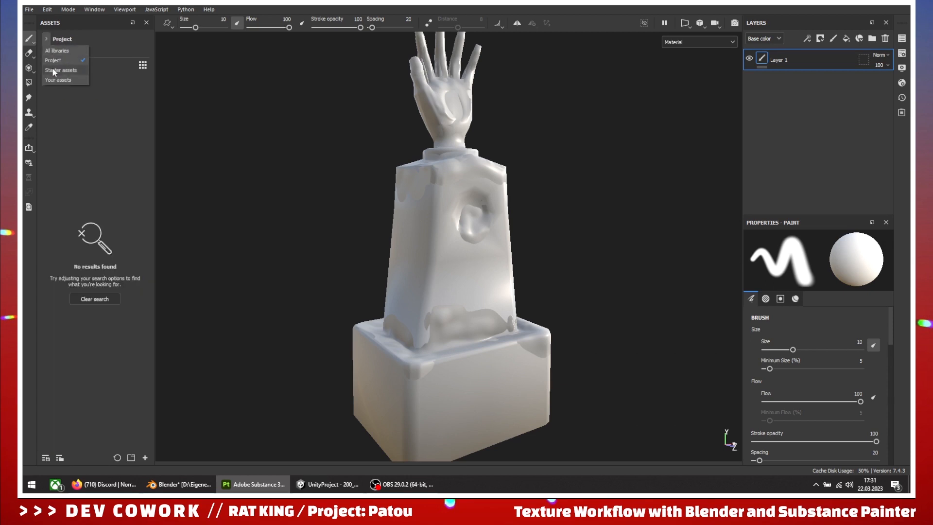
click(55, 71)
click(46, 38)
click(50, 80)
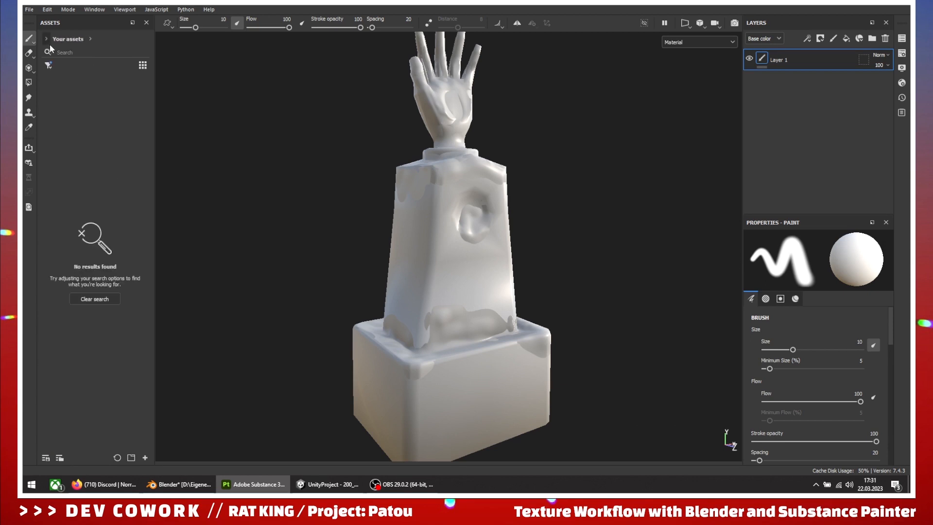
Filter the assets to smart materials and apply the Styl Interactive Ruin Object material to the hand button model
click(48, 64)
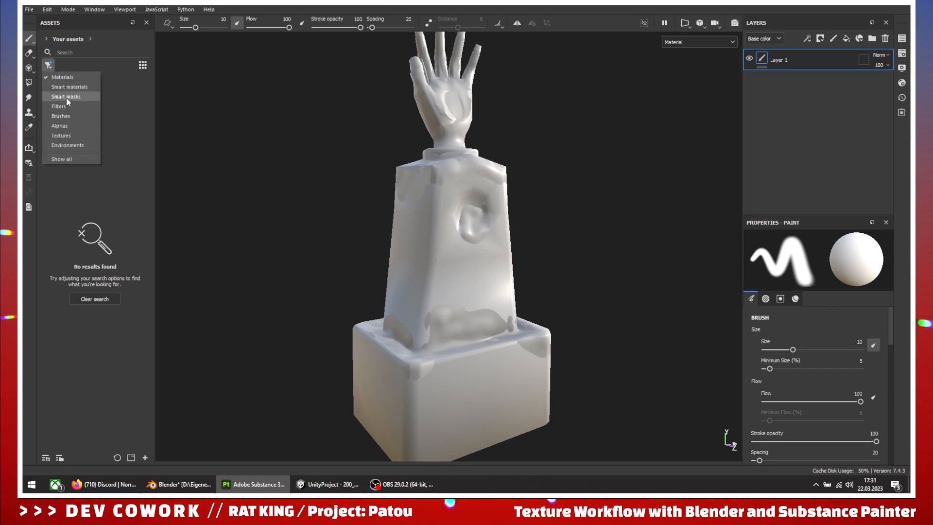
click(51, 63)
click(49, 64)
click(67, 85)
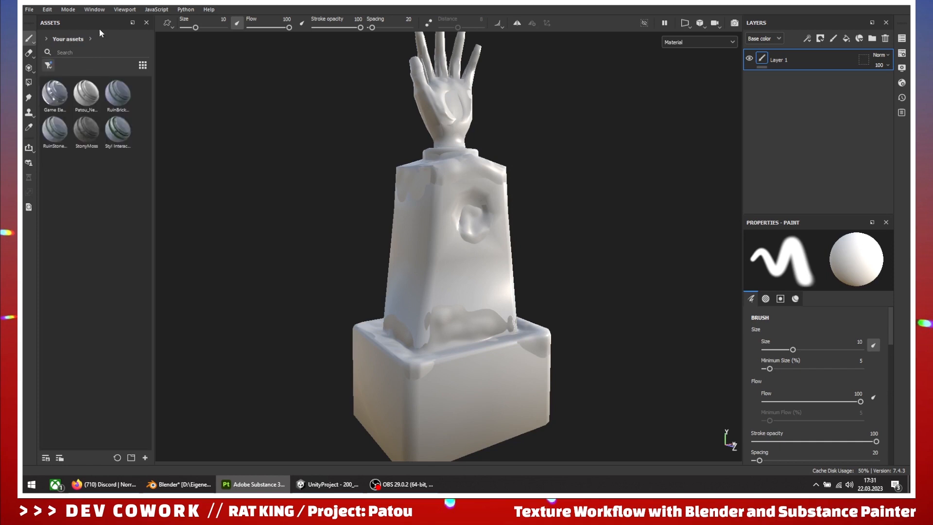
drag(118, 127, 472, 236)
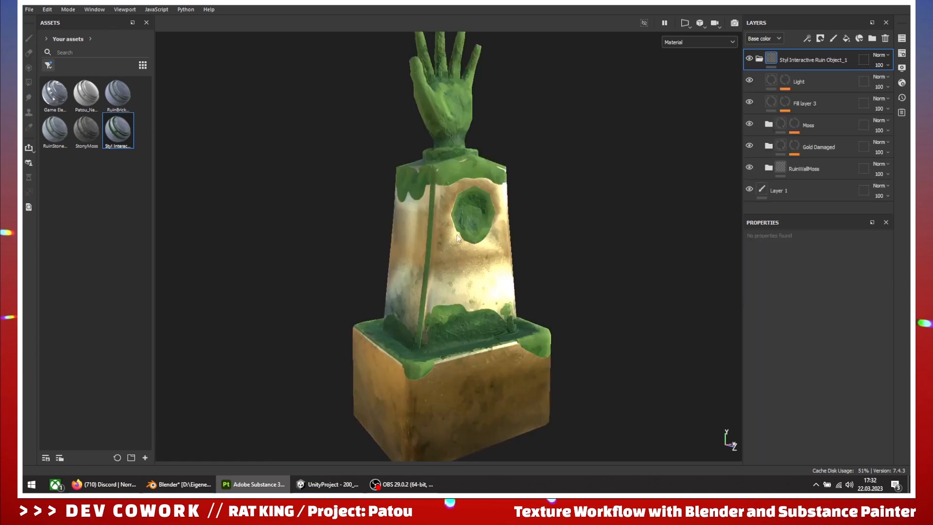
middle_drag(471, 272, 471, 305)
alt+drag(471, 306, 599, 205)
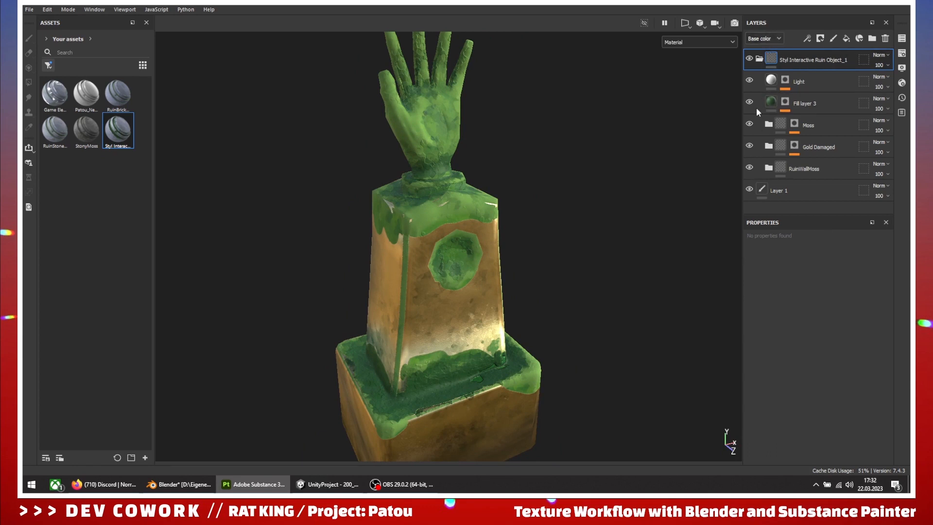
Delete Layer 1 at the bottom of the stack and hide Light, Fill layer 3, Moss and Gold Damaged
click(798, 192)
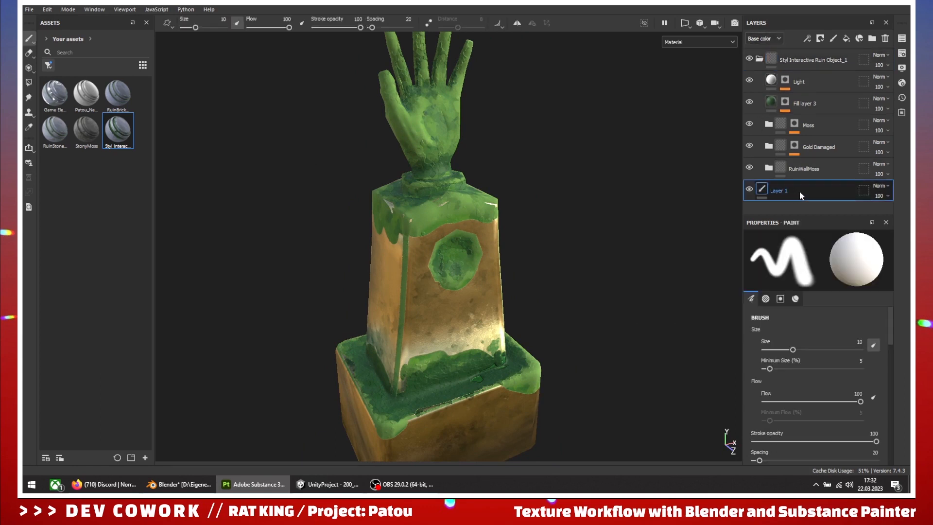
key(Delete)
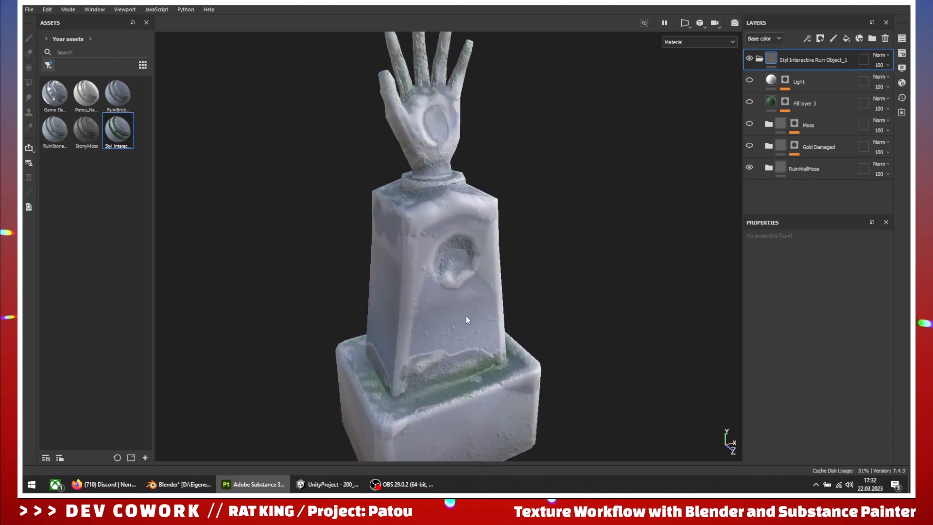
scroll(466, 318, up, 3)
alt+middle_drag(462, 351, 531, 255)
alt+drag(532, 254, 631, 291)
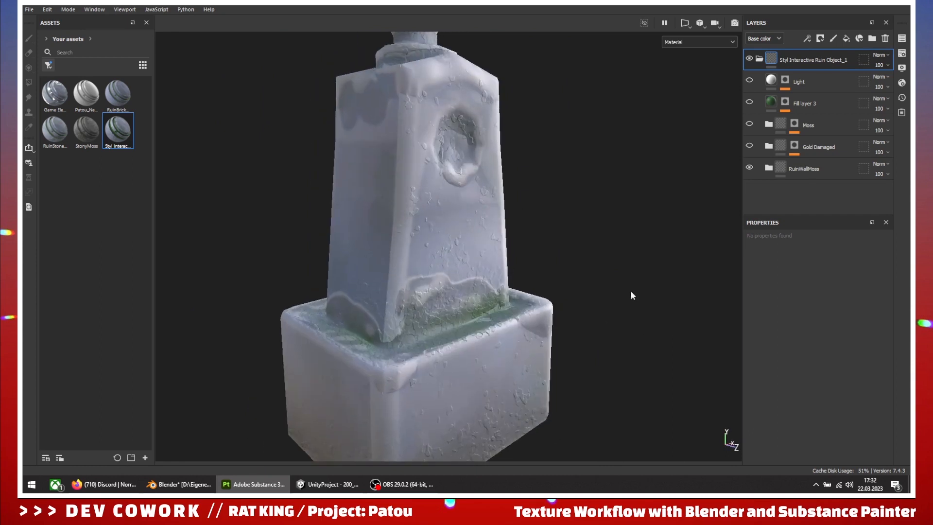
Expand the RuinWallMoss folder and delete the Layer 1 paint layer beneath Basics
click(768, 168)
scroll(817, 165, down, 5)
click(794, 200)
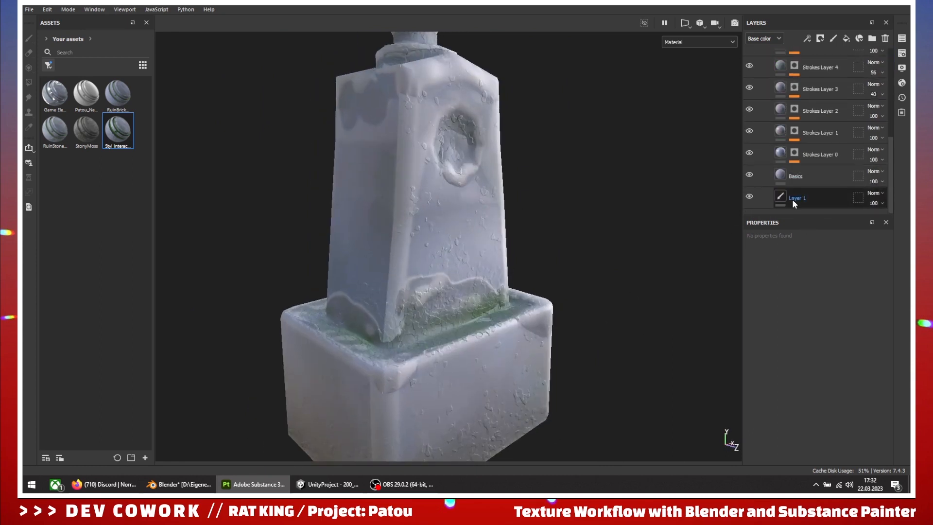
key(Delete)
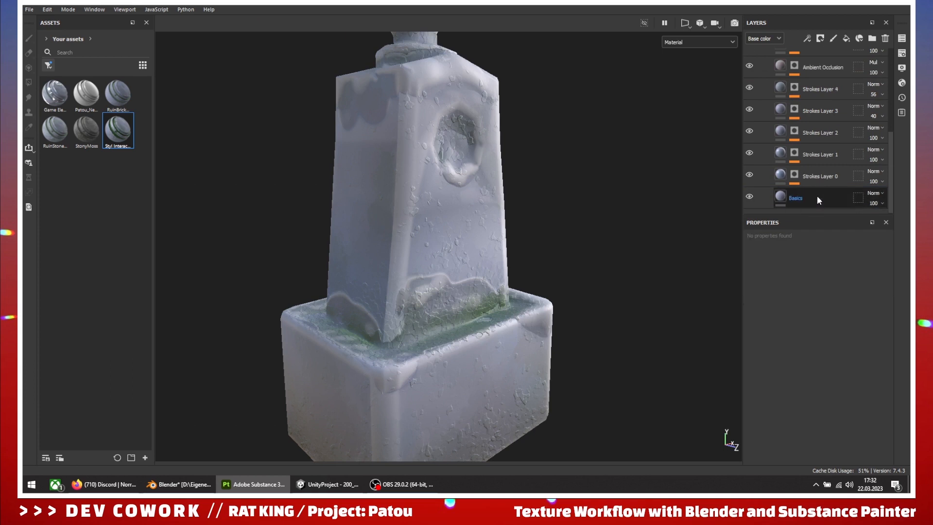
Hide the RuinWallMoss layers above Basics, from Strokes Layer 0 up to Fill layer 2
click(749, 152)
click(749, 175)
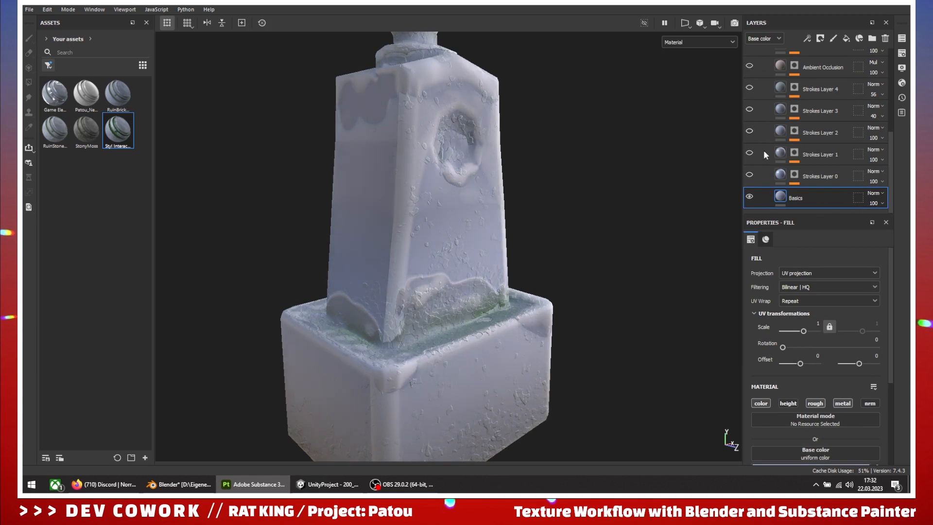
scroll(763, 150, up, 3)
click(749, 205)
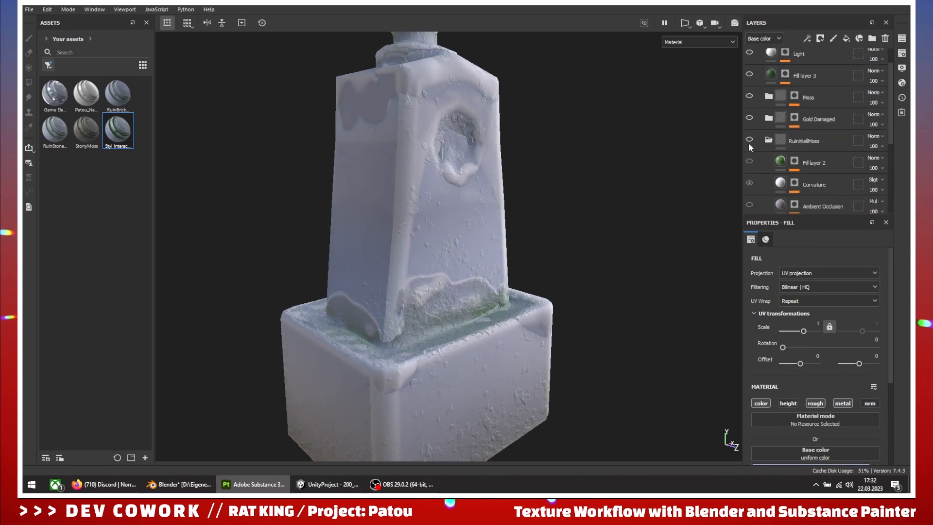
click(749, 182)
click(750, 161)
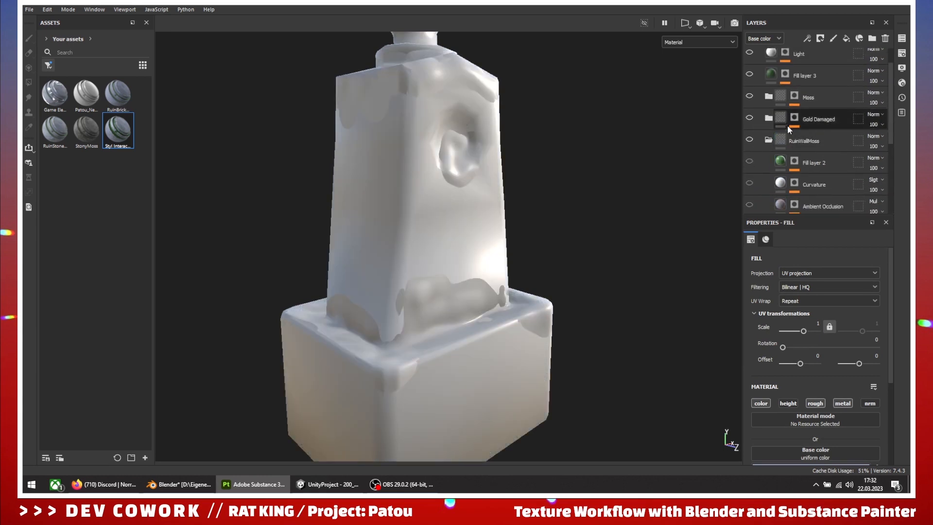
Show the RuinWallMoss folder again, turn on Strokes Layer 0 and inspect its effect on the pillar
scroll(751, 192, down, 4)
scroll(756, 163, up, 4)
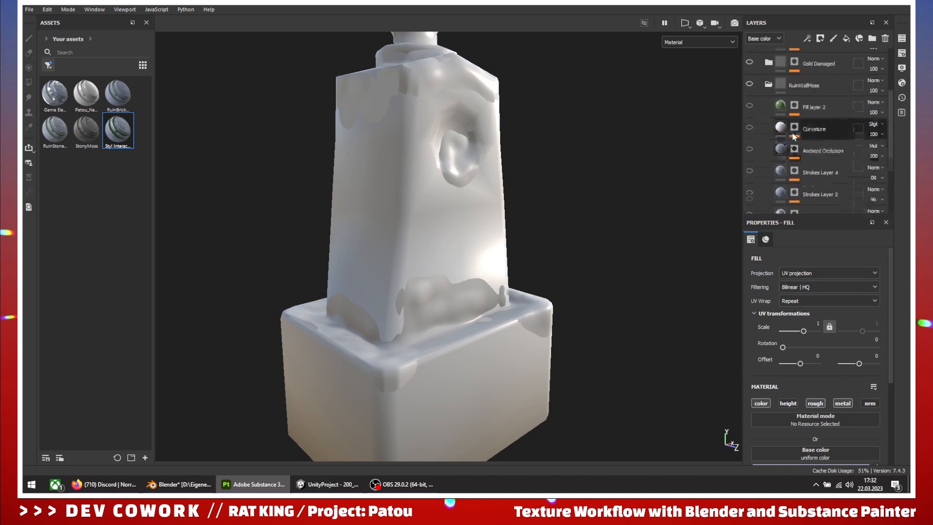
click(749, 112)
scroll(762, 194, down, 4)
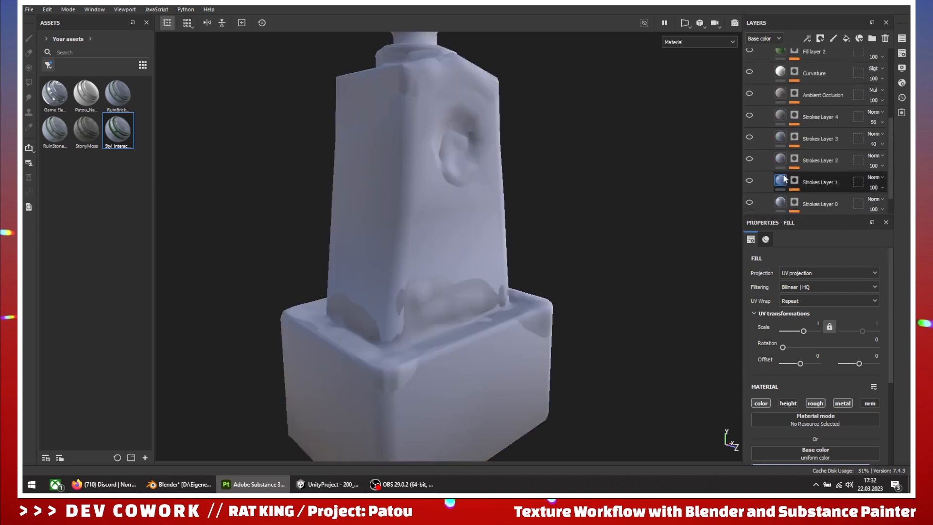
alt+drag(476, 253, 587, 275)
click(750, 176)
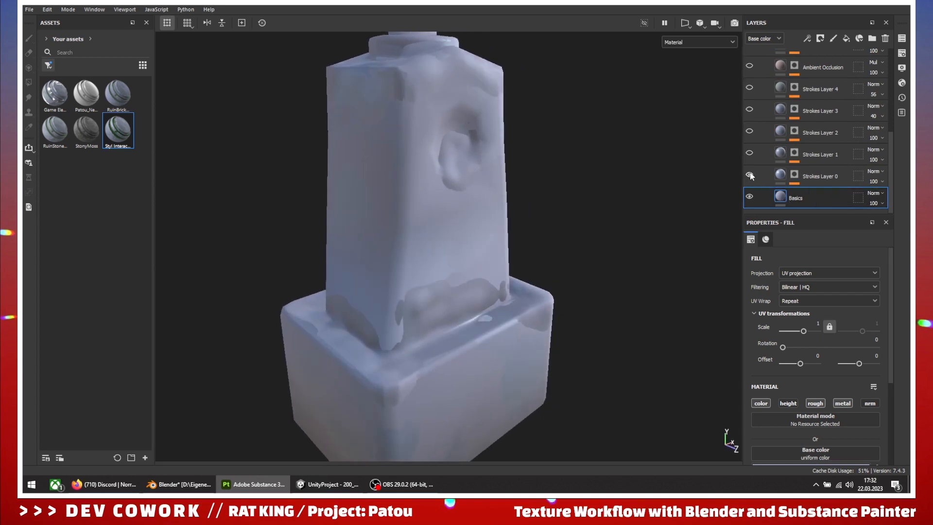
scroll(396, 364, up, 2)
alt+drag(395, 324, 590, 272)
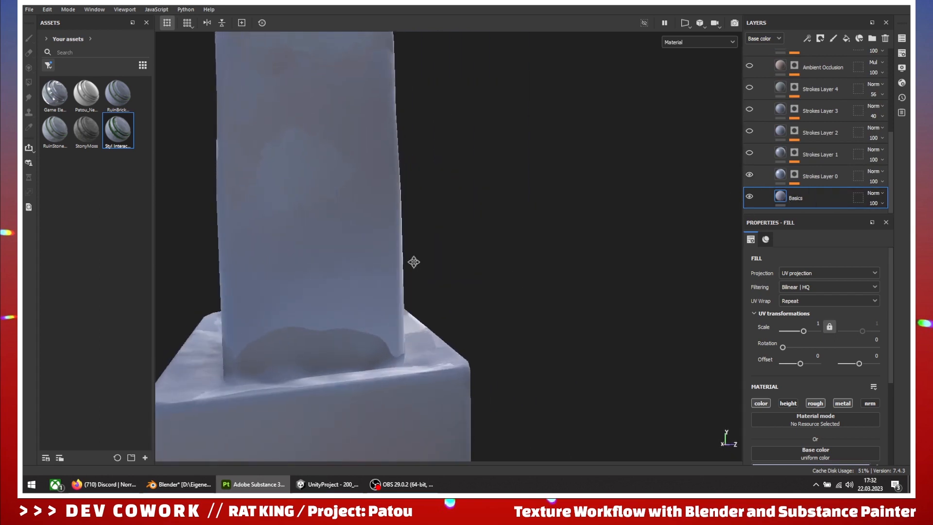
alt+middle_drag(415, 262, 514, 359)
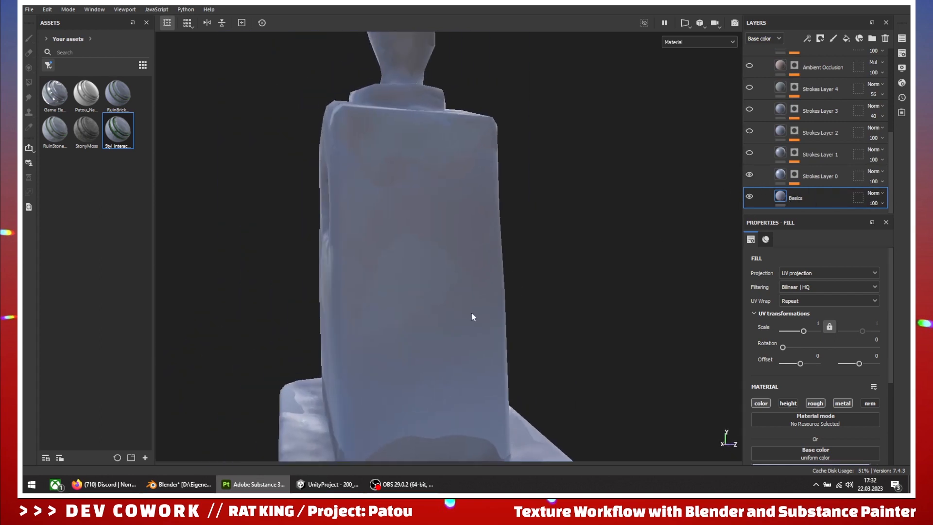
Add a fill layer directly above Strokes Layer 0 and disable its color, height, rough, metal and nrm channels
click(781, 176)
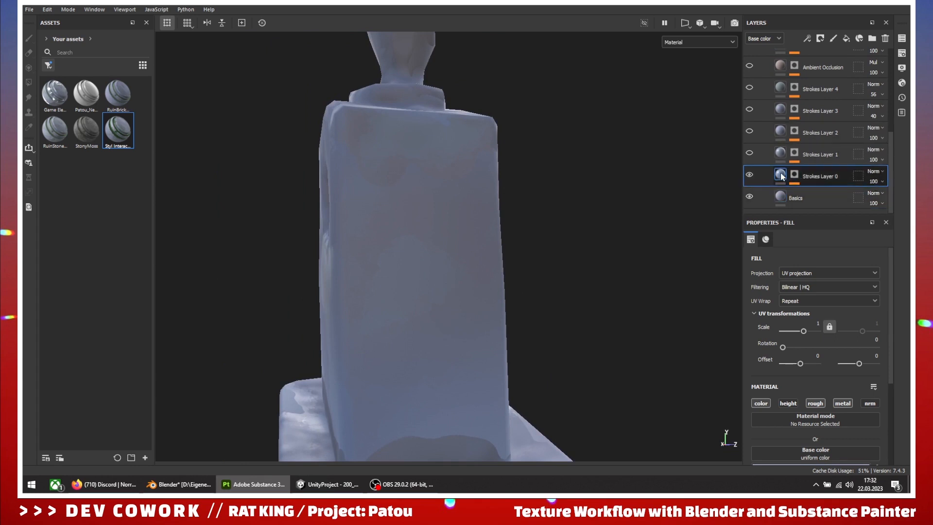
click(846, 41)
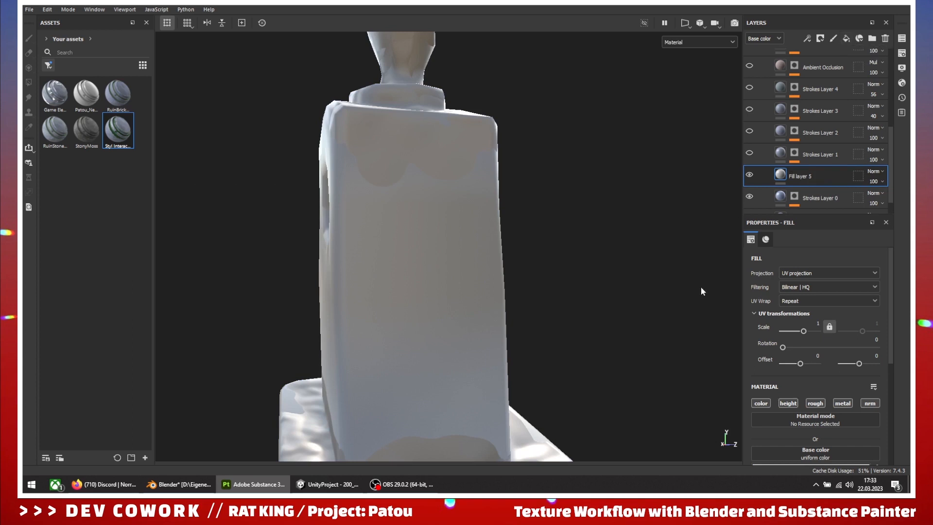
scroll(772, 374, down, 1)
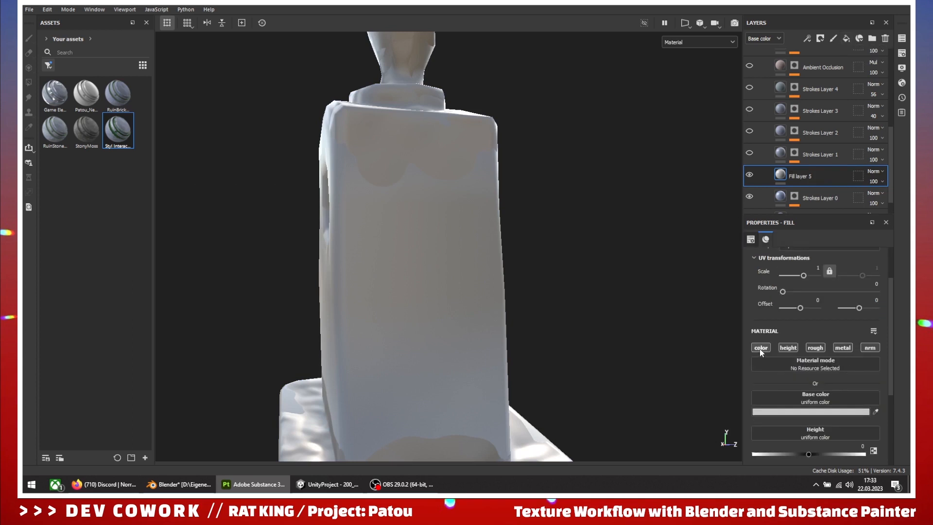
click(762, 348)
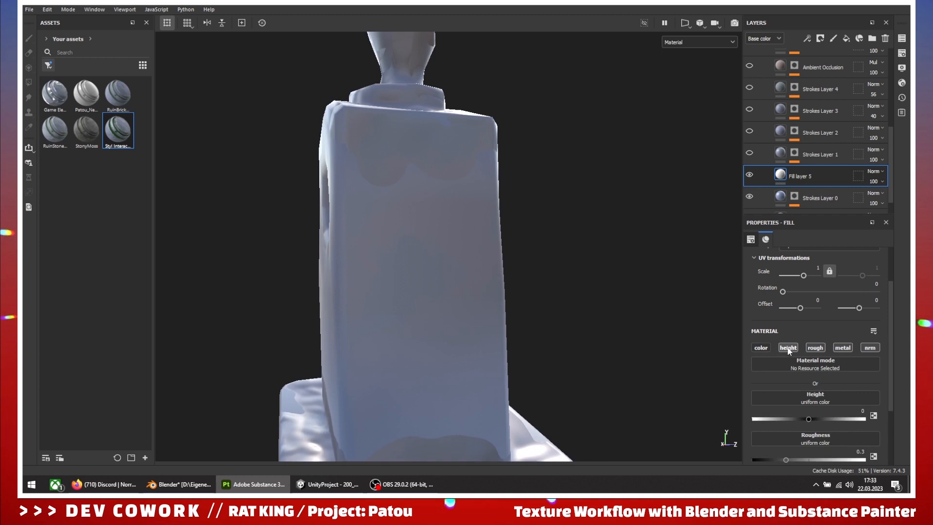
click(788, 348)
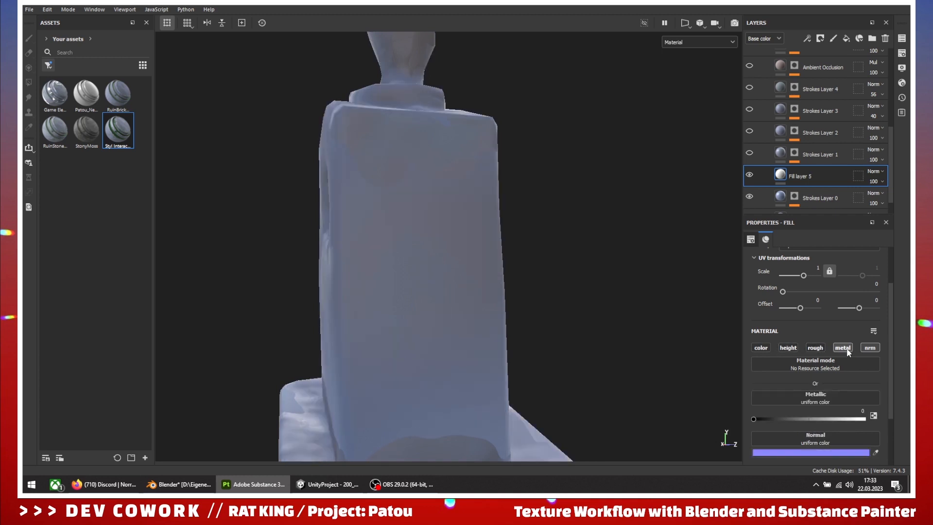
click(842, 348)
click(816, 348)
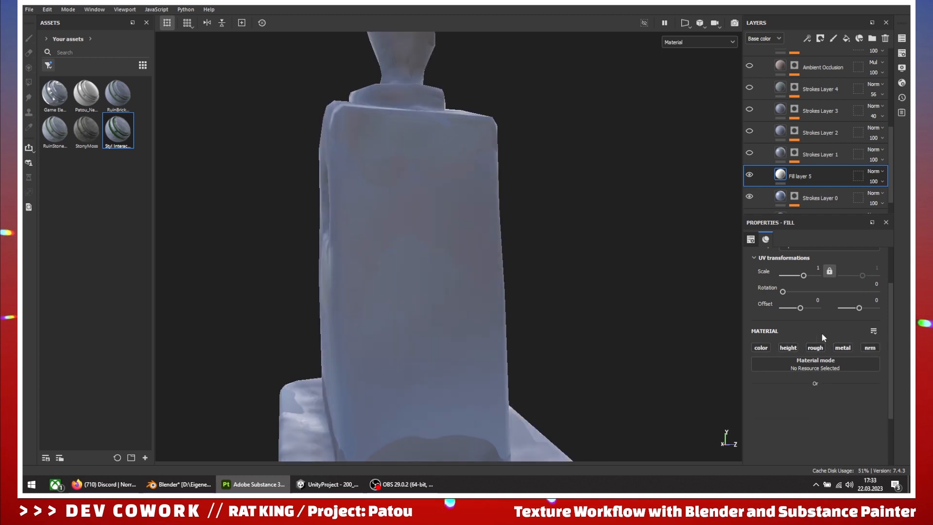
Enable the color channel on Fill layer 5 and set its base color to a soft blue with hue 0.612
click(762, 347)
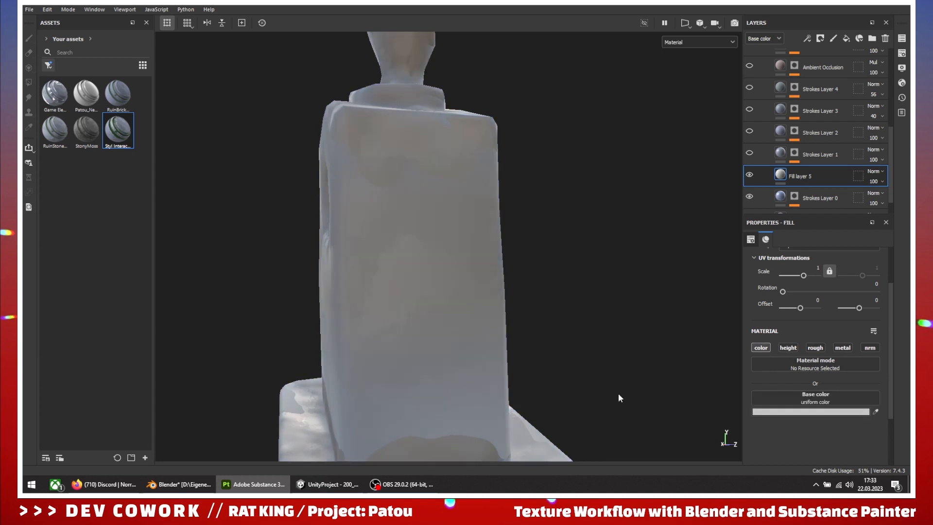
alt+drag(532, 308, 377, 322)
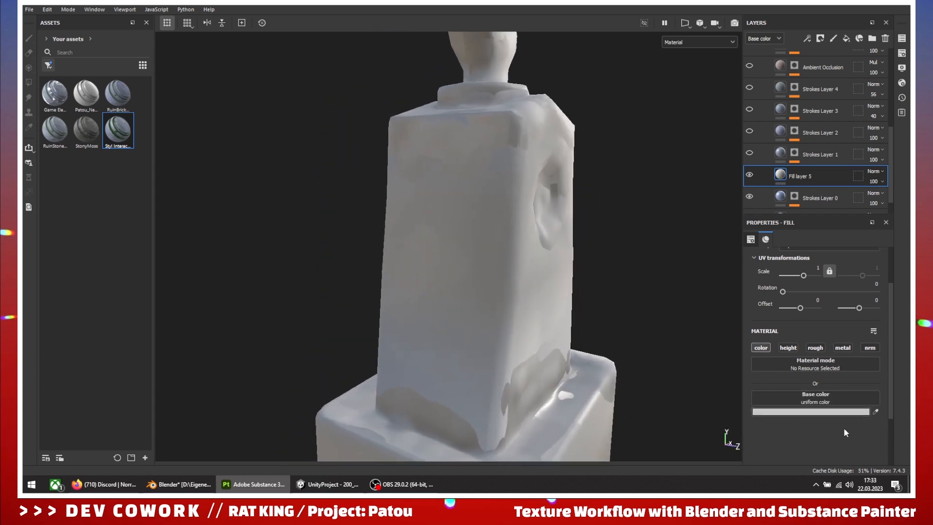
click(817, 413)
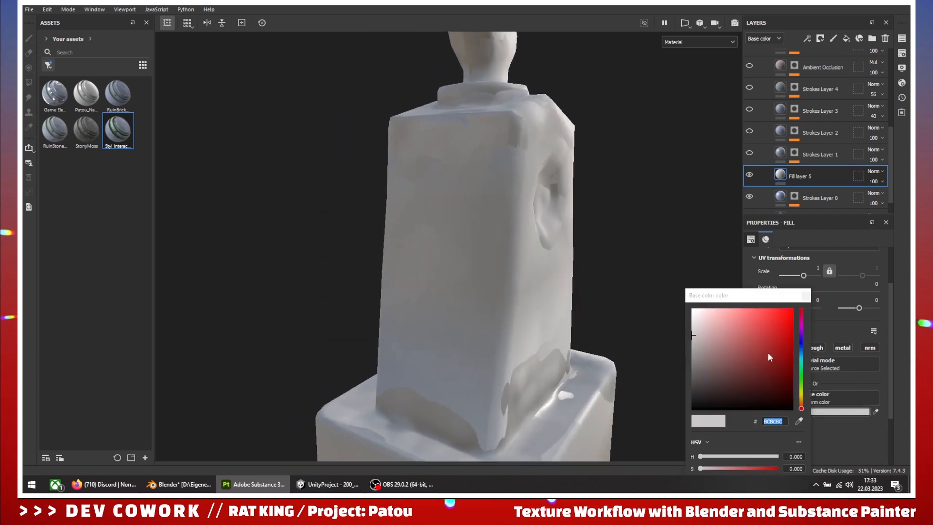
click(801, 348)
drag(714, 337, 730, 337)
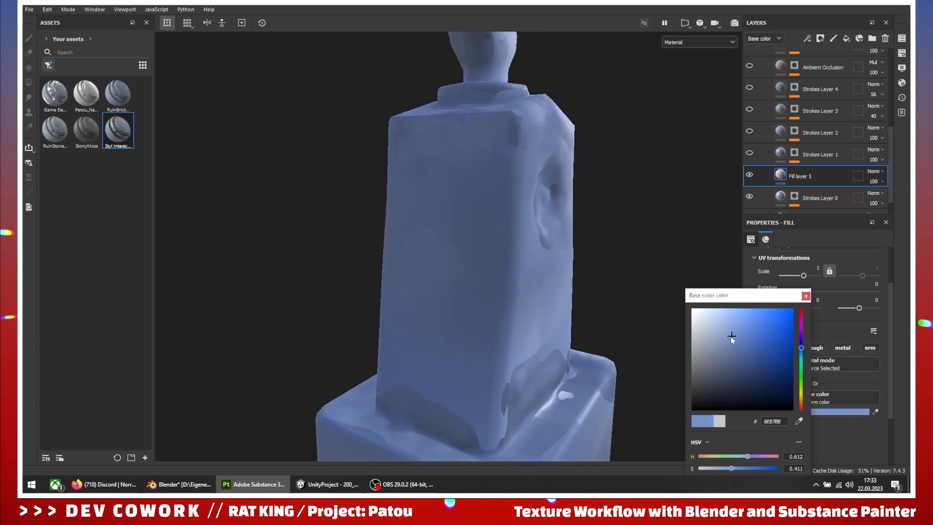
click(806, 296)
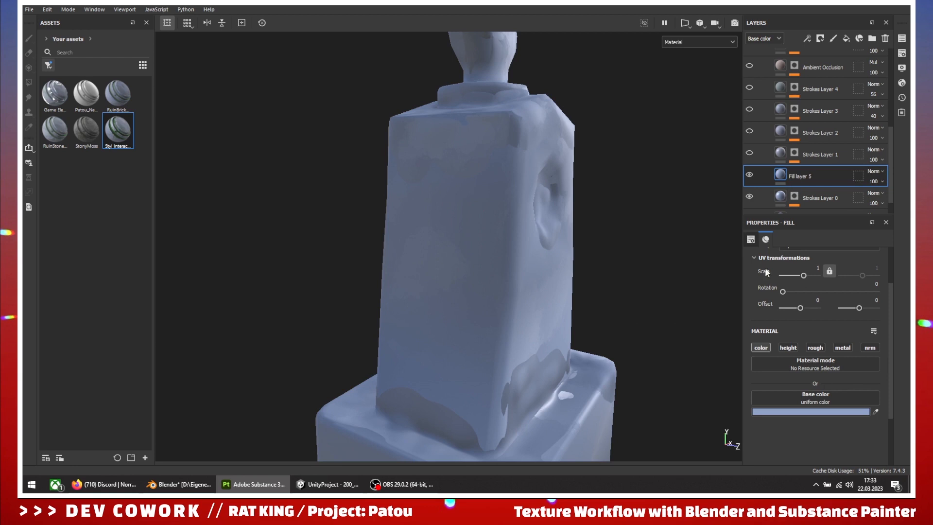
Add a black mask to Fill layer 5 and compare the pillar with Strokes Layer 0 hidden and shown
right_click(783, 175)
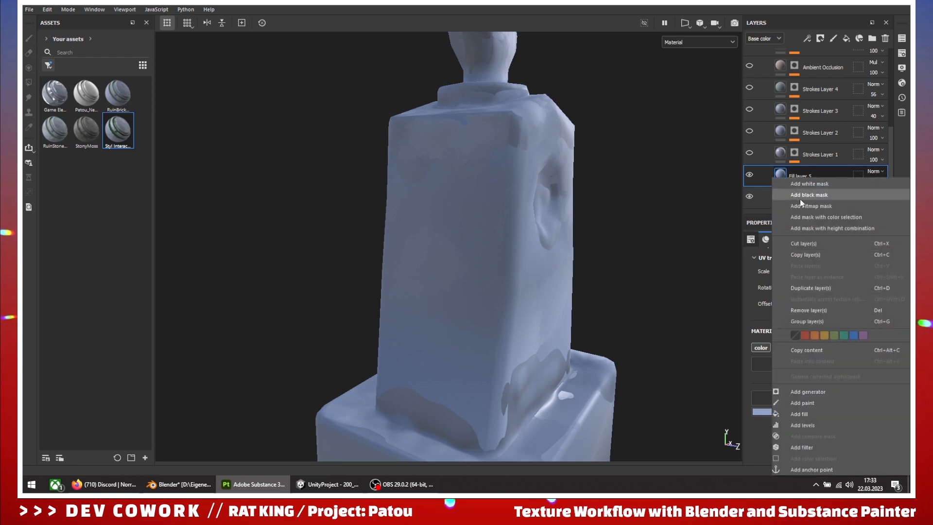
click(800, 196)
mouse_move(608, 254)
alt+mouse_down()
mouse_move(548, 306)
mouse_move(418, 294)
mouse_move(660, 298)
mouse_move(502, 254)
mouse_move(516, 270)
mouse_move(678, 250)
mouse_move(363, 250)
mouse_move(691, 264)
alt+mouse_up()
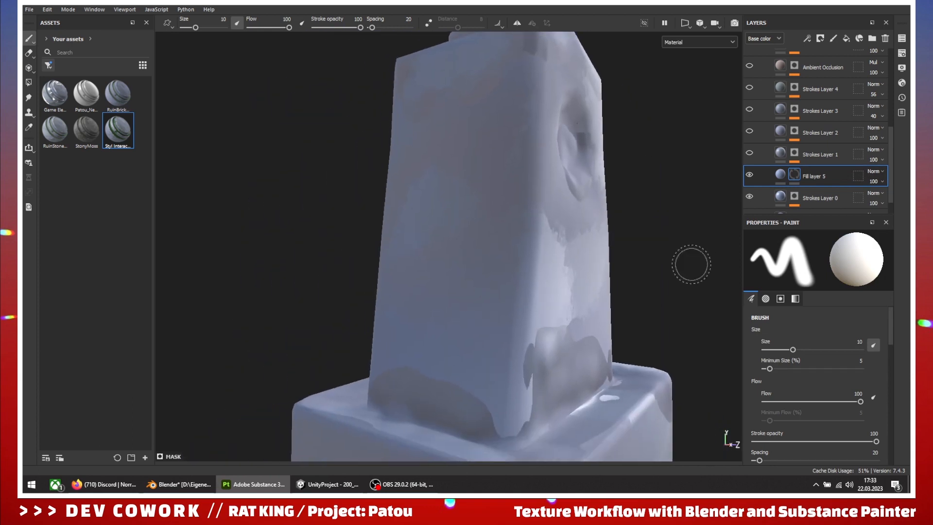
scroll(817, 175, down, 1)
click(750, 175)
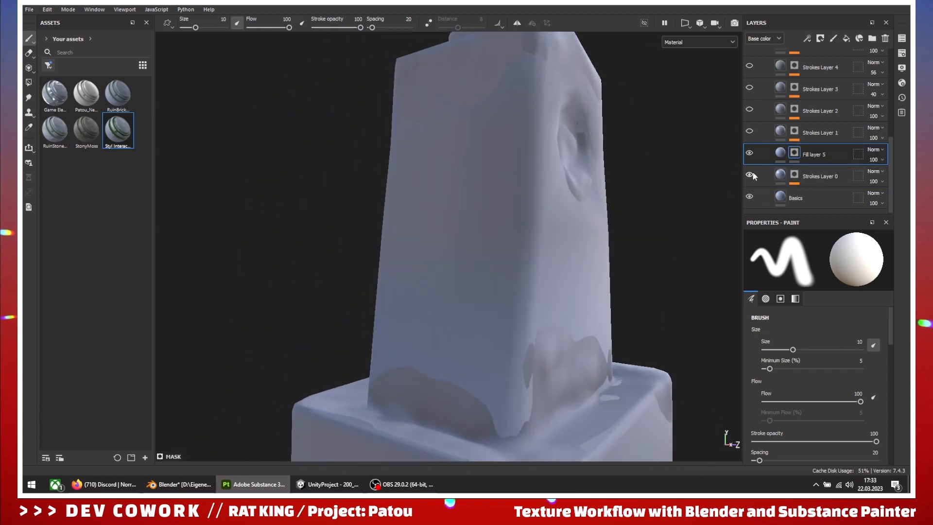
click(781, 153)
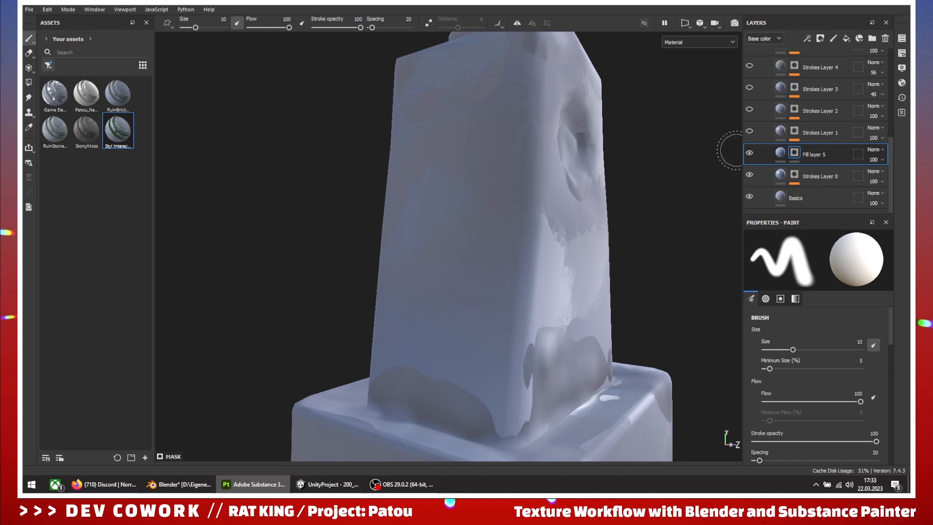
Add a fill to Fill layer 5's mask using the Cells 4 procedural texture and inspect the pattern on the pillar
right_click(794, 154)
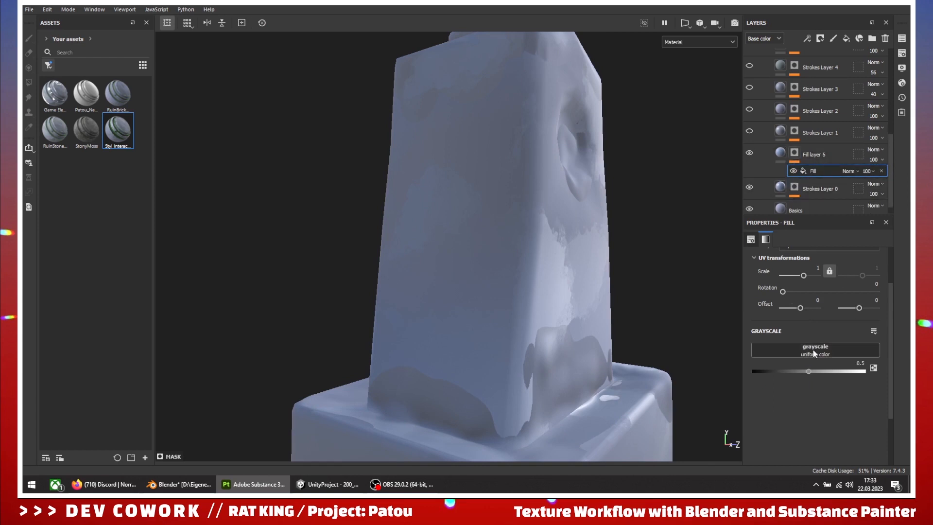
click(815, 351)
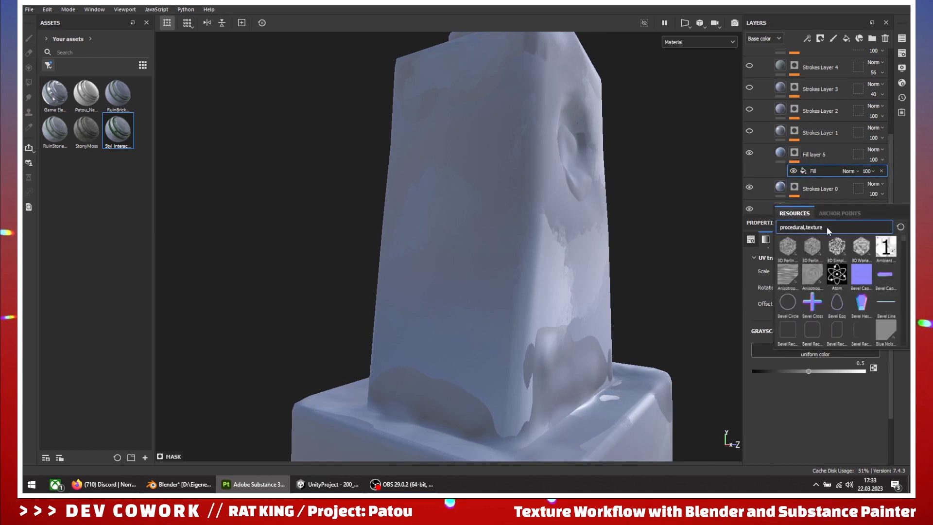
text(cell)
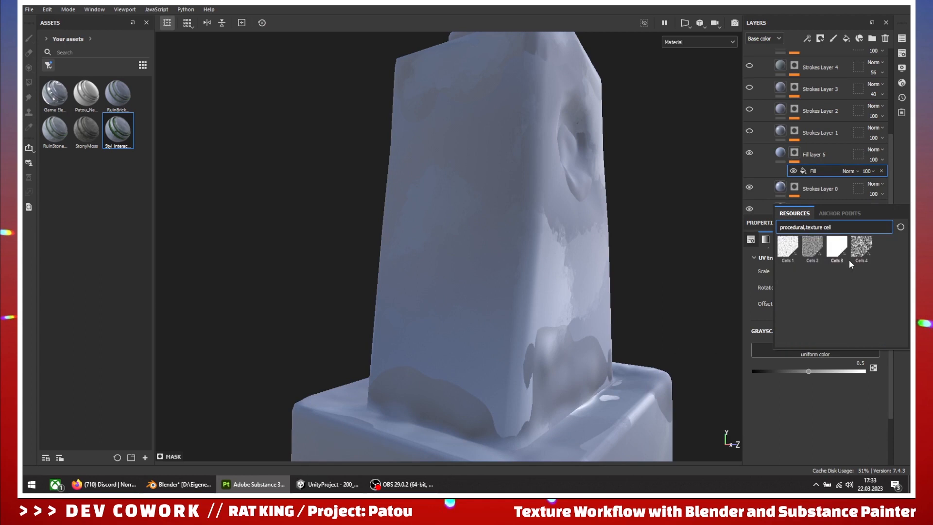
click(861, 248)
alt+drag(608, 278, 587, 245)
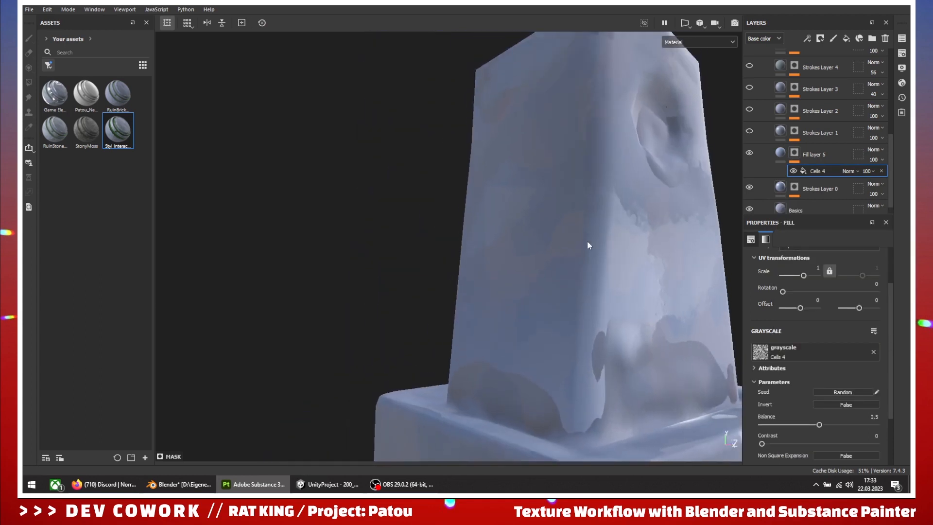
alt+drag(656, 223, 663, 254)
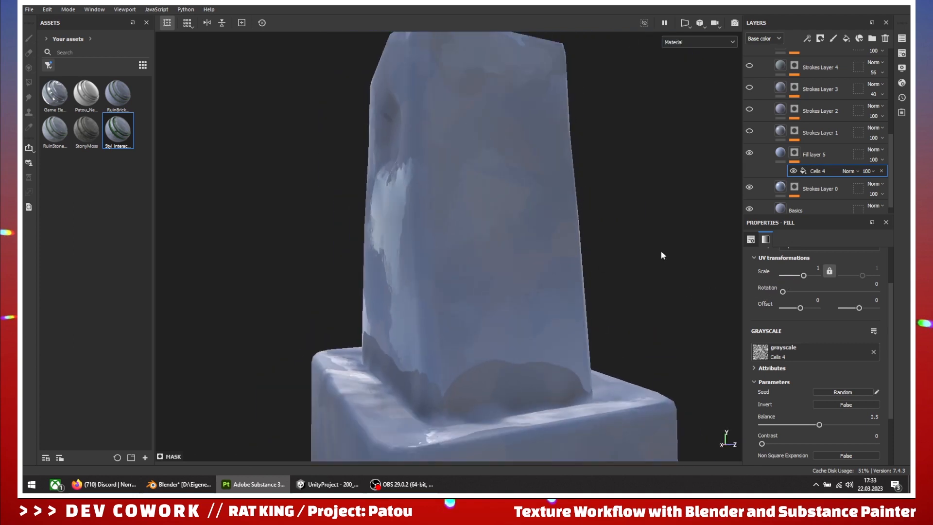
Shift Fill layer 5's base color to pink with hue 0.877 and check the cell pattern around the pillar
click(780, 154)
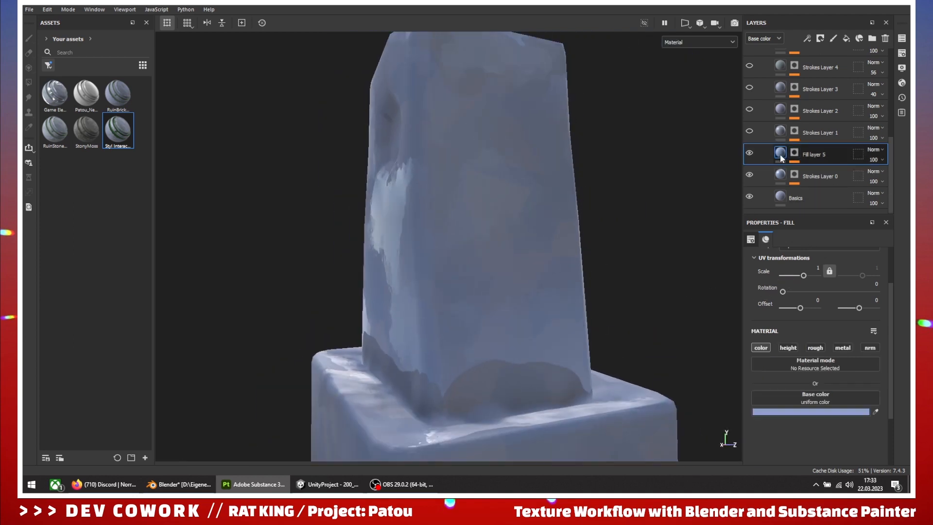
click(801, 412)
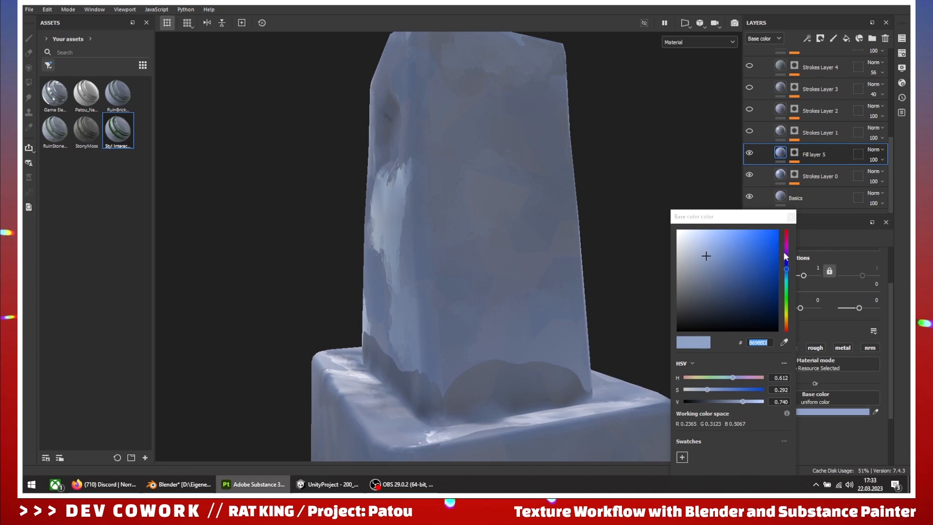
drag(787, 257, 786, 245)
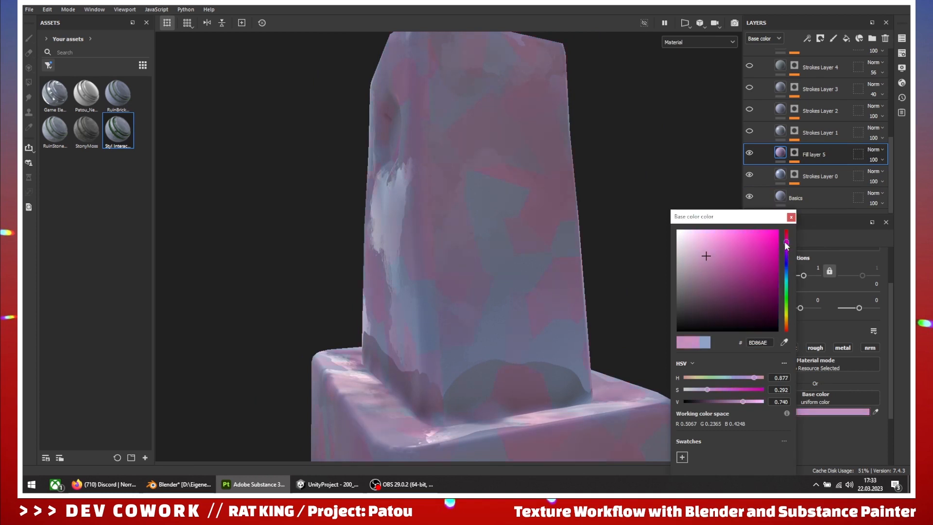
click(792, 217)
mouse_move(531, 245)
alt+mouse_down()
mouse_move(656, 286)
mouse_move(389, 270)
mouse_move(519, 327)
mouse_move(523, 317)
mouse_move(579, 352)
mouse_move(523, 302)
mouse_move(602, 313)
mouse_move(494, 277)
mouse_move(659, 341)
mouse_move(656, 279)
mouse_move(672, 334)
mouse_move(666, 321)
alt+mouse_up()
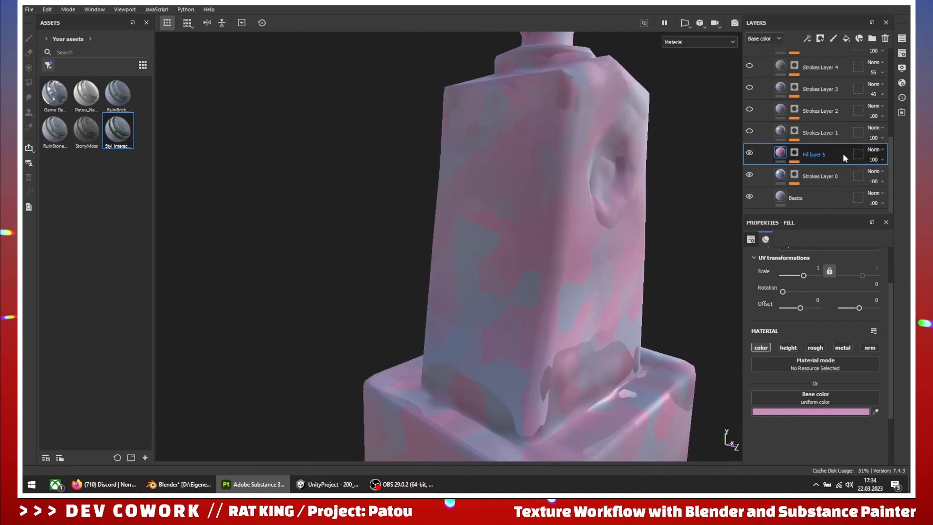
Add a Blur Slope filter above Cells 4 in Fill layer 5's mask, set its intensity to 3.7 and inspect the pillar
click(794, 154)
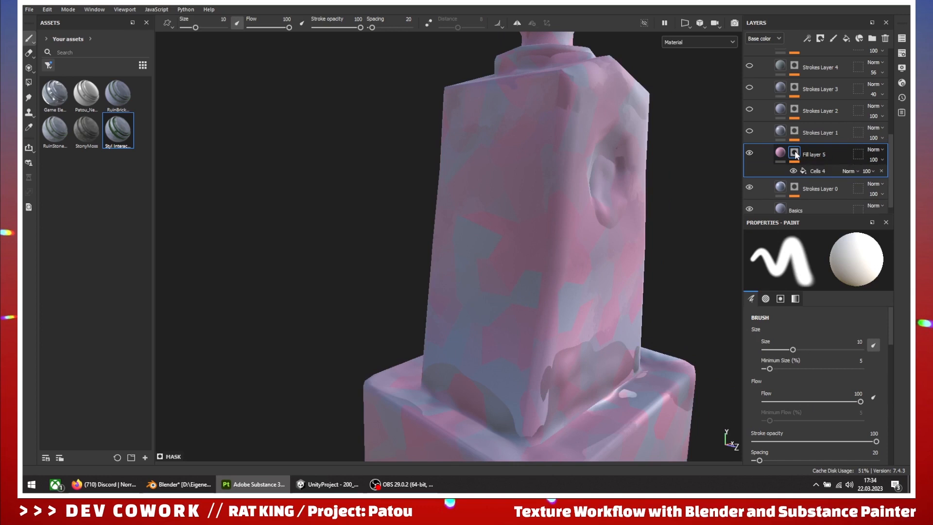
right_click(814, 172)
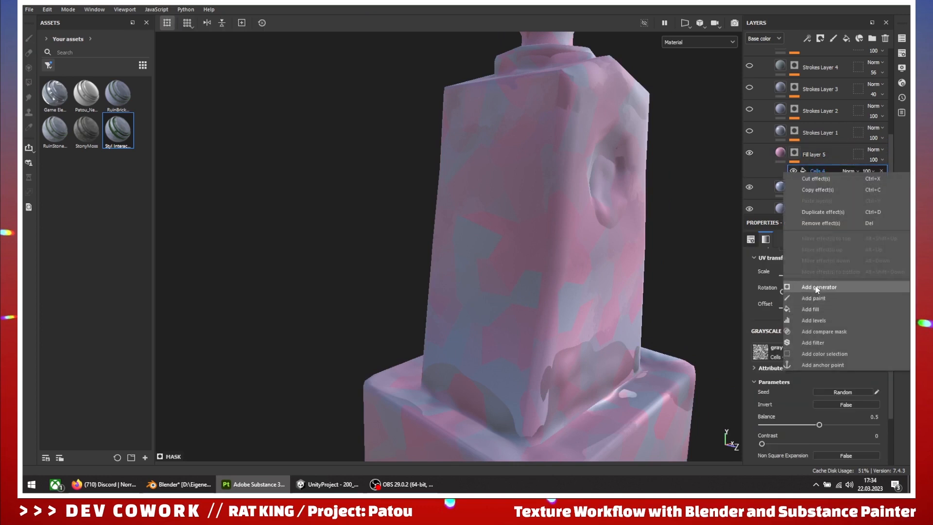
click(808, 343)
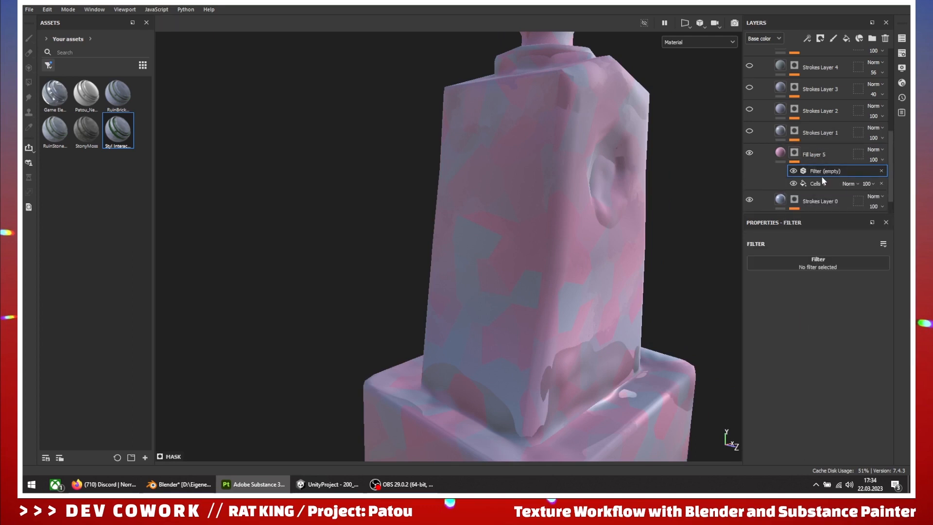
click(829, 263)
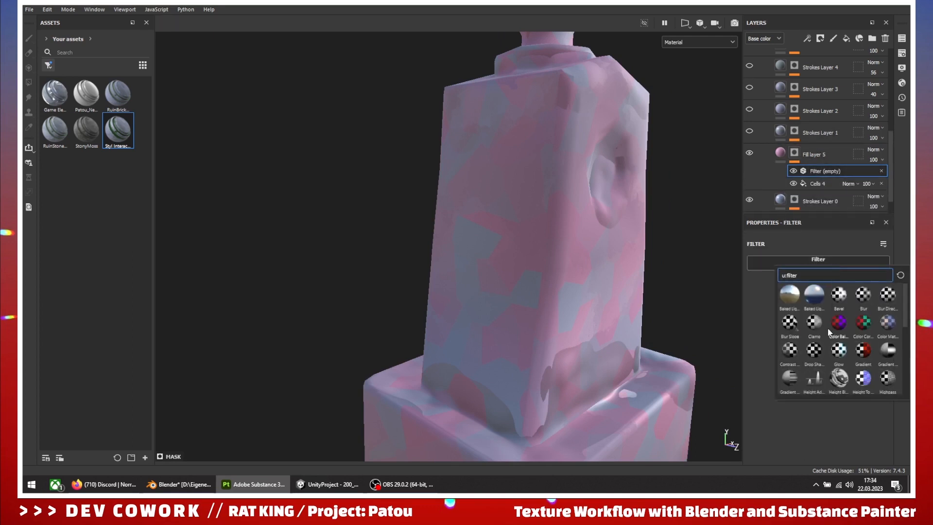
click(790, 323)
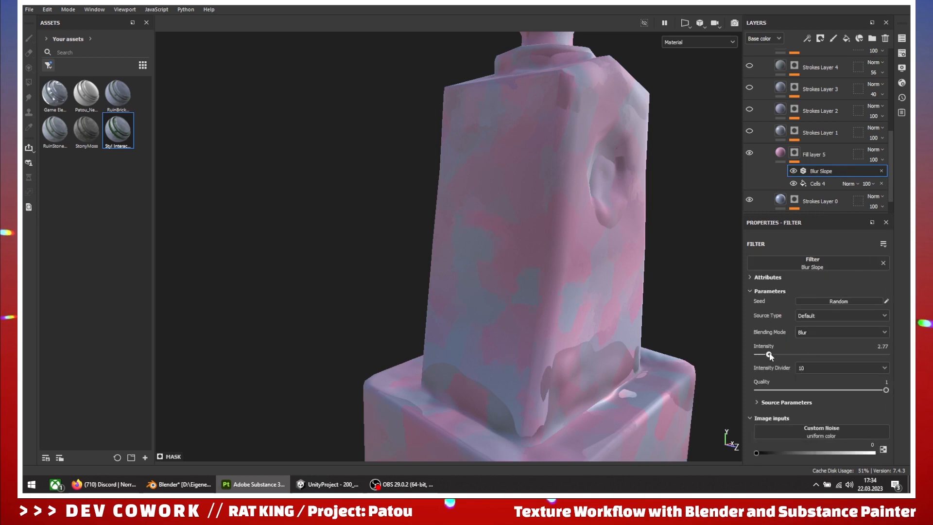
alt+drag(657, 315, 559, 301)
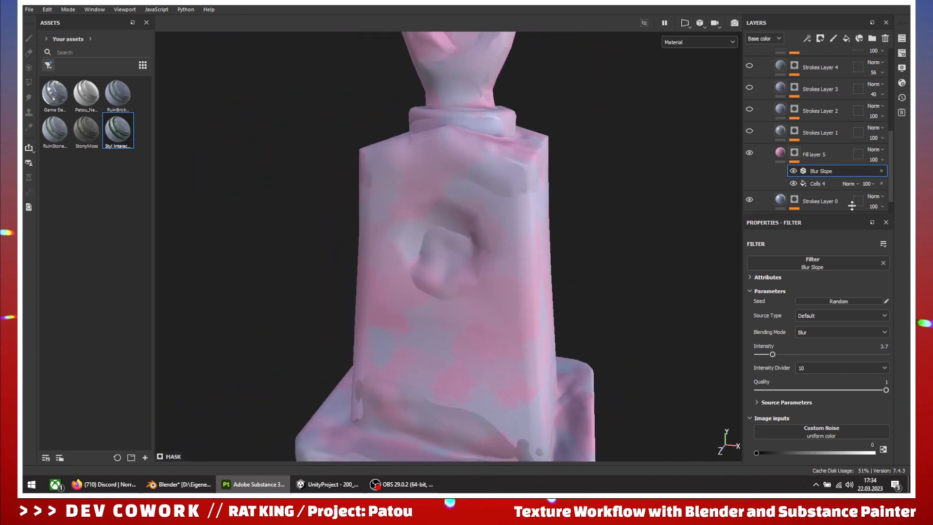
alt+drag(471, 366, 488, 267)
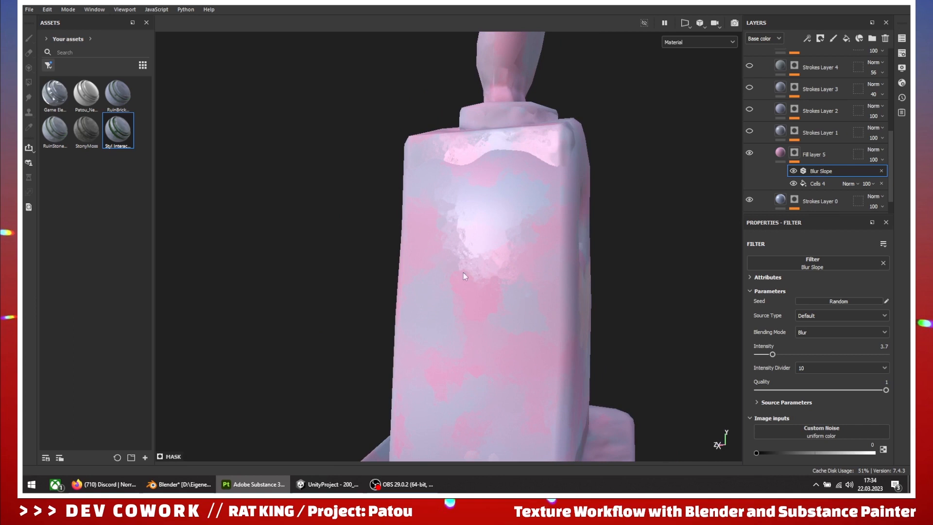
alt+drag(518, 329, 529, 295)
alt+drag(491, 327, 512, 333)
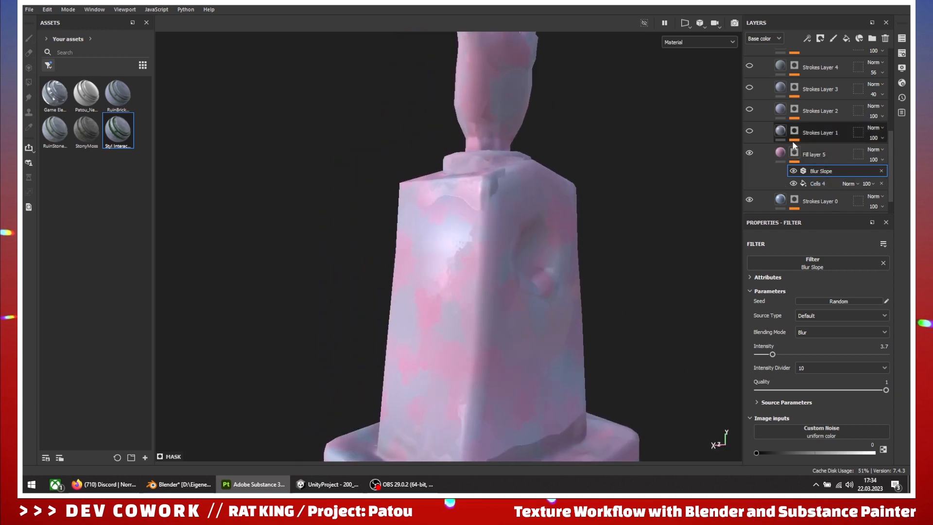
alt+drag(591, 244, 559, 253)
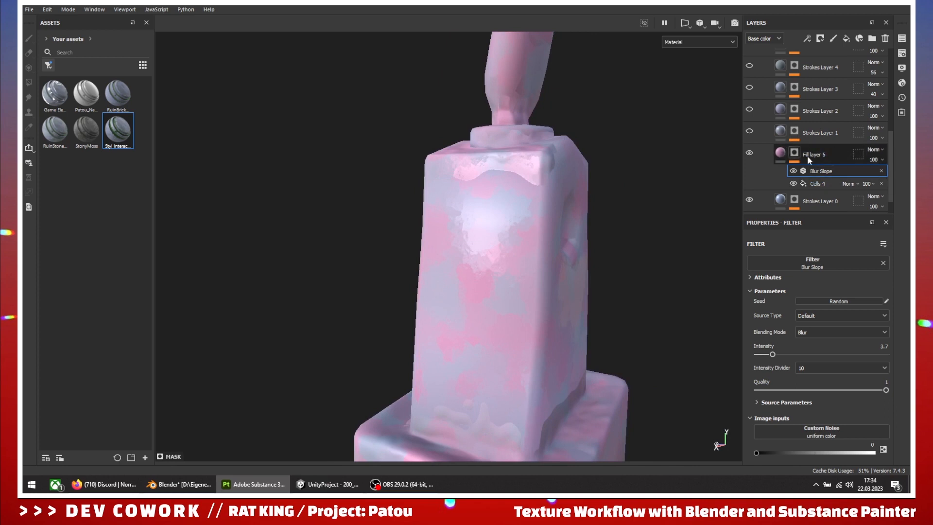
Set Fill layer 5's base color to a muted grey-blue with hue 0.562 and check it on the pillar
click(780, 155)
click(836, 411)
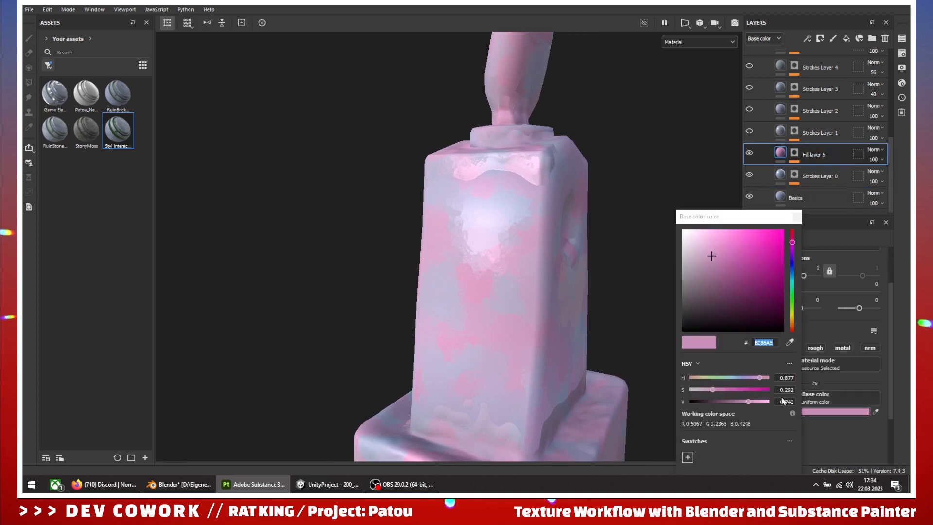
click(714, 280)
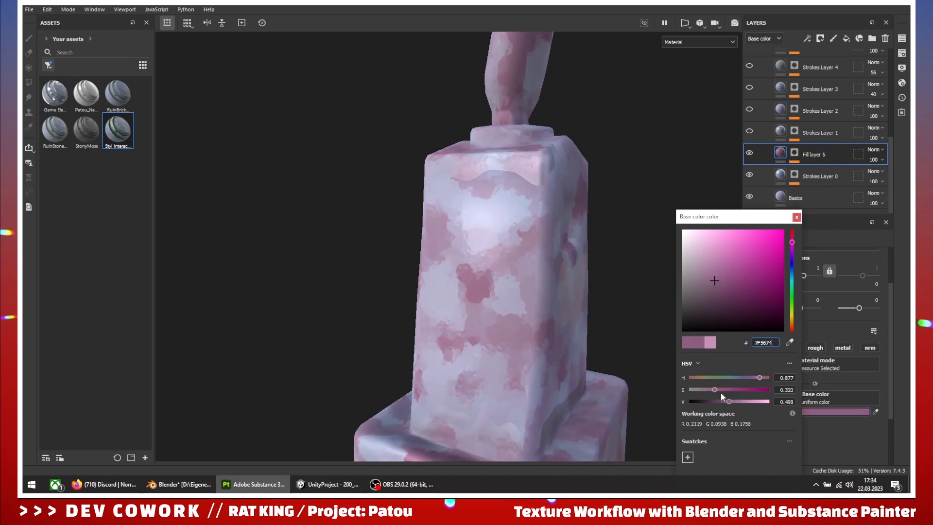
drag(794, 260, 792, 275)
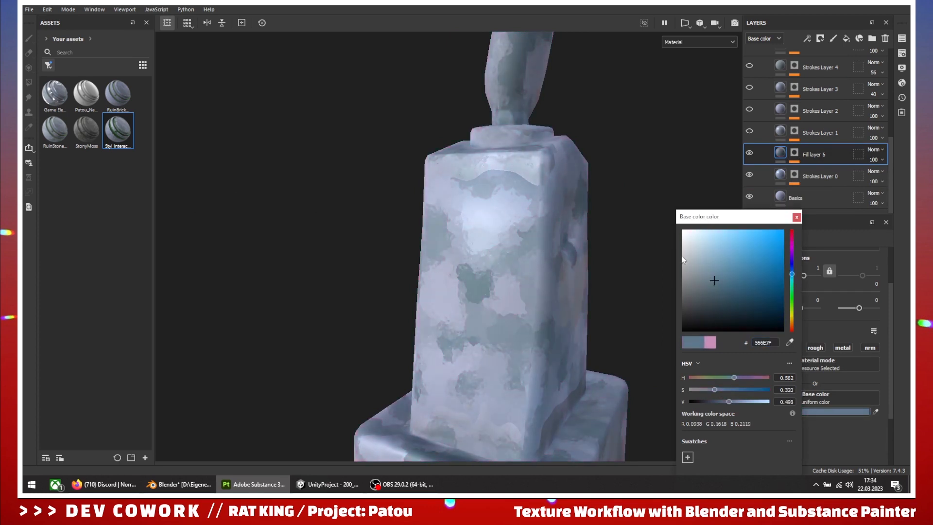
drag(699, 275, 690, 274)
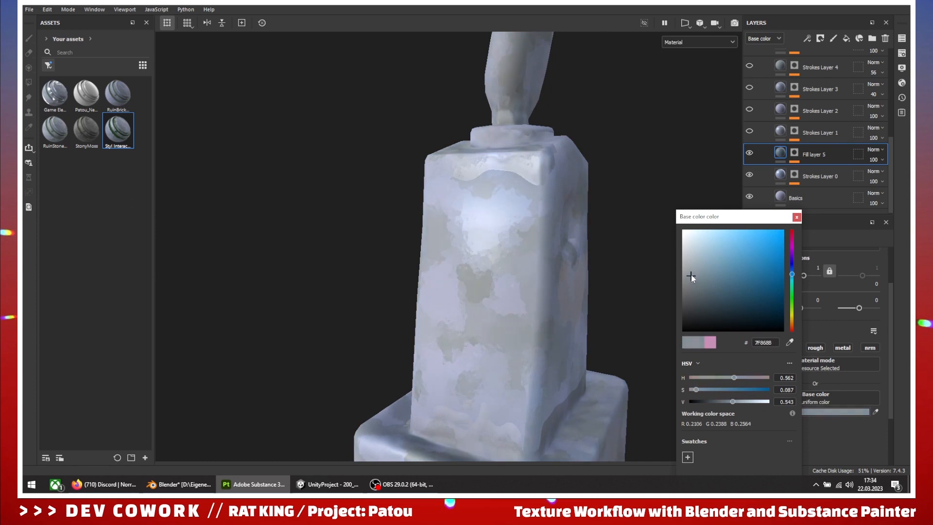
click(797, 218)
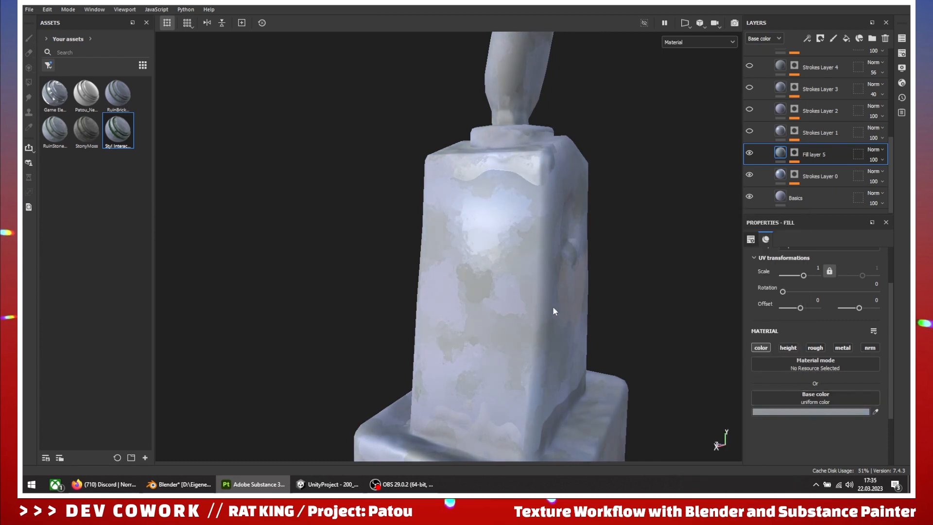
alt+drag(554, 308, 494, 202)
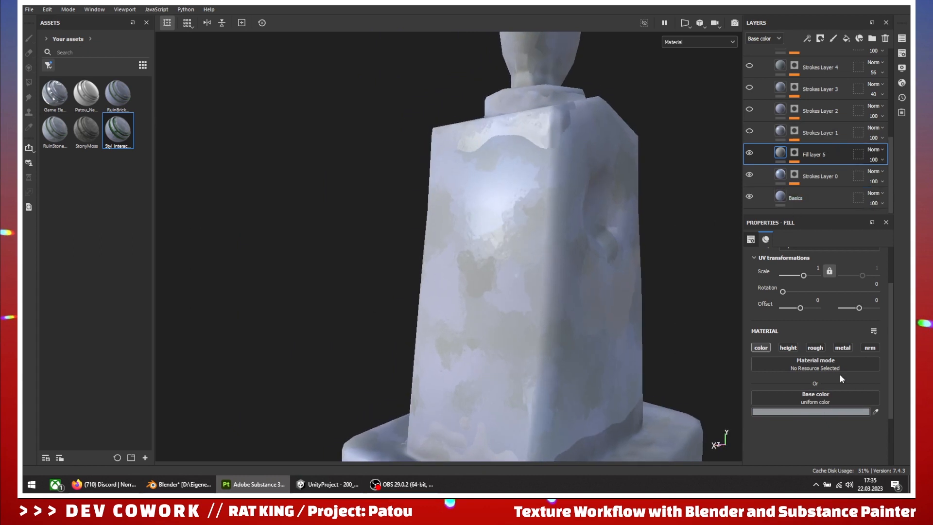
Enable the rough channel on Fill layer 5 and set its roughness to about 0.33
click(815, 347)
alt+drag(573, 355, 467, 300)
scroll(836, 430, down, 2)
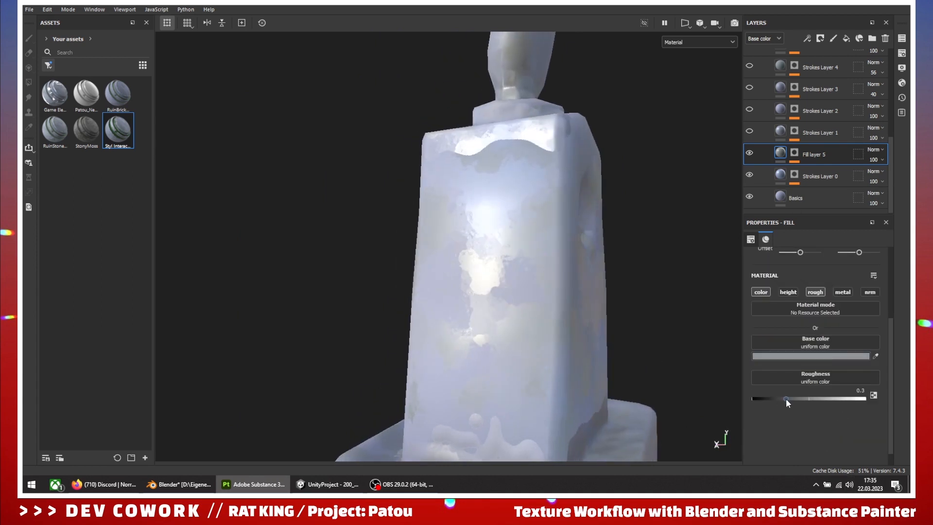
mouse_move(785, 399)
mouse_down()
mouse_move(773, 396)
mouse_move(792, 394)
mouse_up()
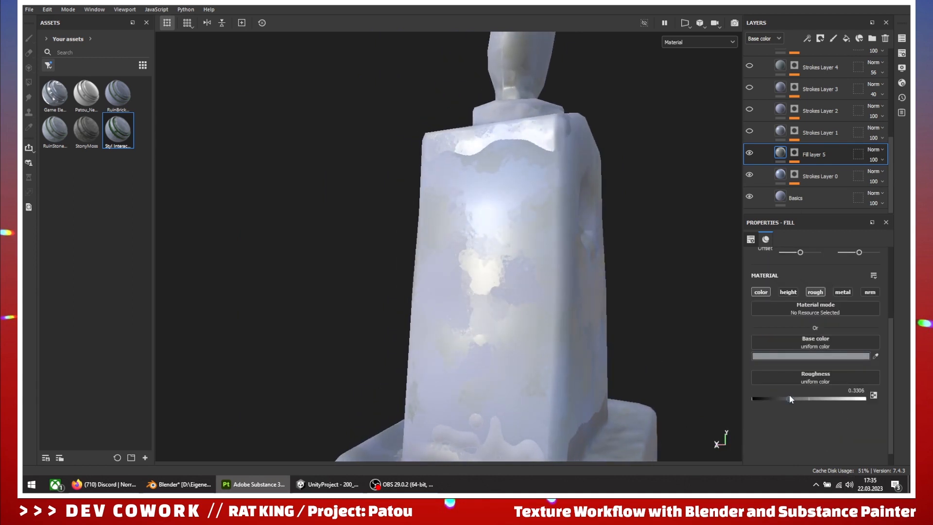
Delete Fill layer 5, make Strokes Layer 1 and Strokes Layer 2 visible, and check the pillar from several sides
alt+drag(573, 302, 516, 311)
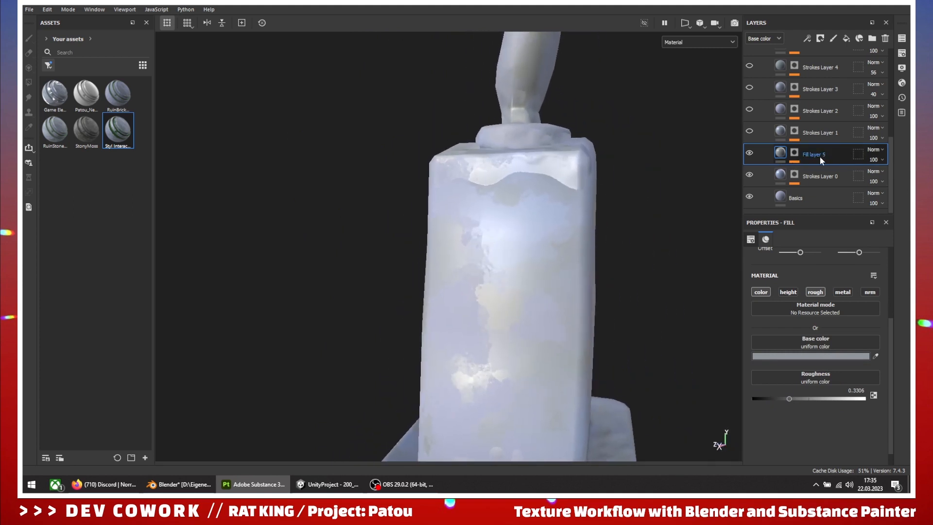
key(Delete)
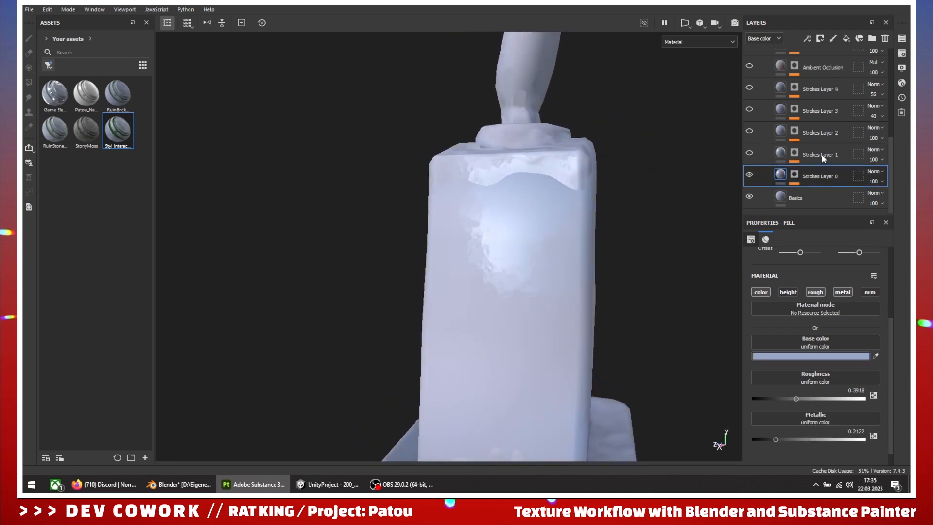
click(749, 152)
mouse_move(736, 167)
alt+mouse_down()
mouse_move(471, 291)
mouse_move(663, 338)
mouse_move(518, 343)
mouse_move(614, 279)
alt+mouse_up()
click(750, 131)
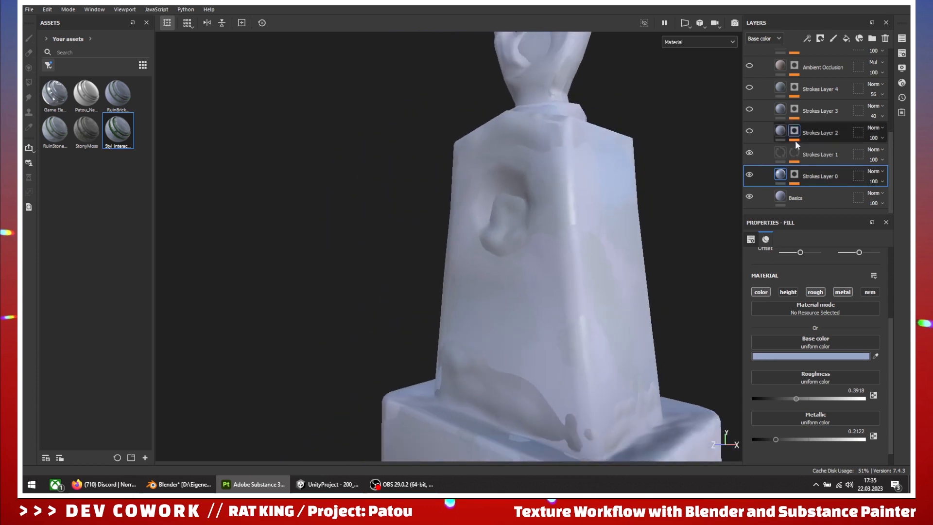
mouse_move(620, 317)
alt+mouse_down()
mouse_move(660, 305)
mouse_move(538, 348)
mouse_move(435, 314)
mouse_move(531, 293)
alt+mouse_up()
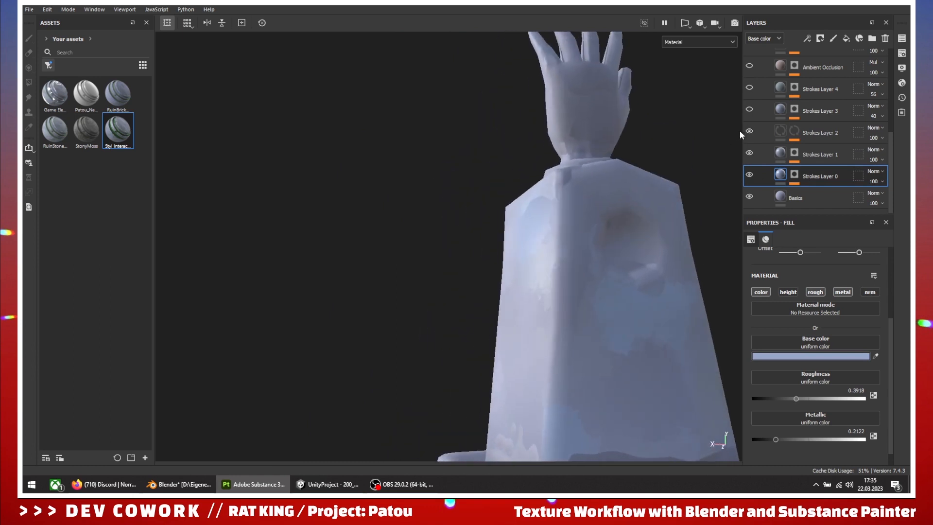
In Strokes Layer 0's mask, set the Cells 4 fill to scale -1.02, rotation 74.85 and horizontal offset -0.57
scroll(794, 369, up, 3)
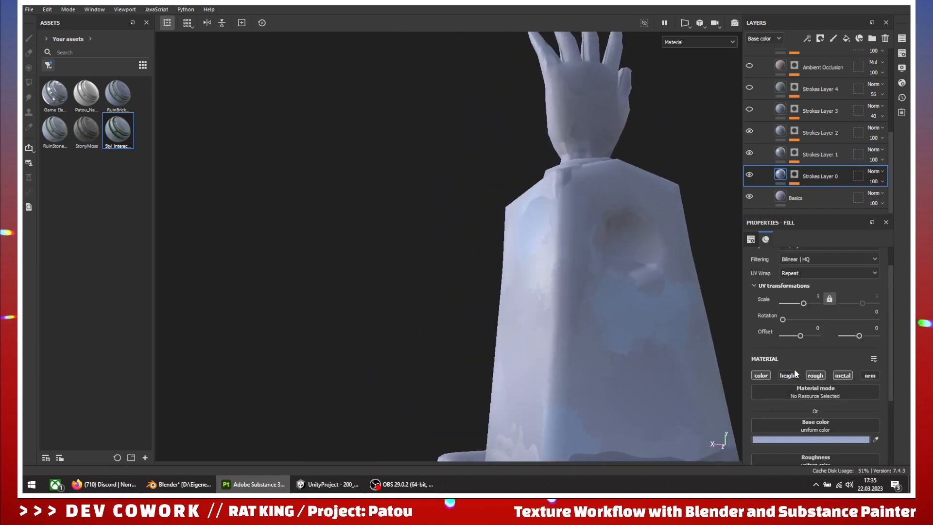
scroll(794, 369, up, 1)
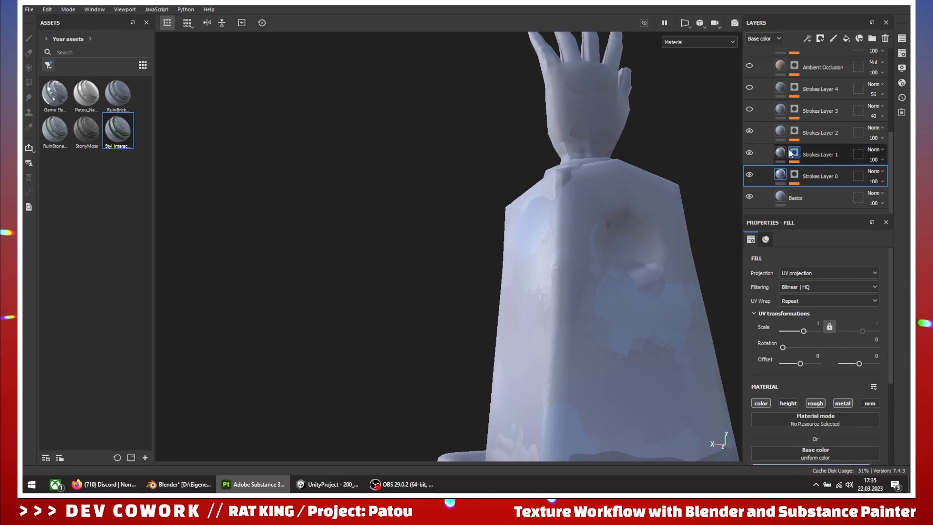
click(794, 174)
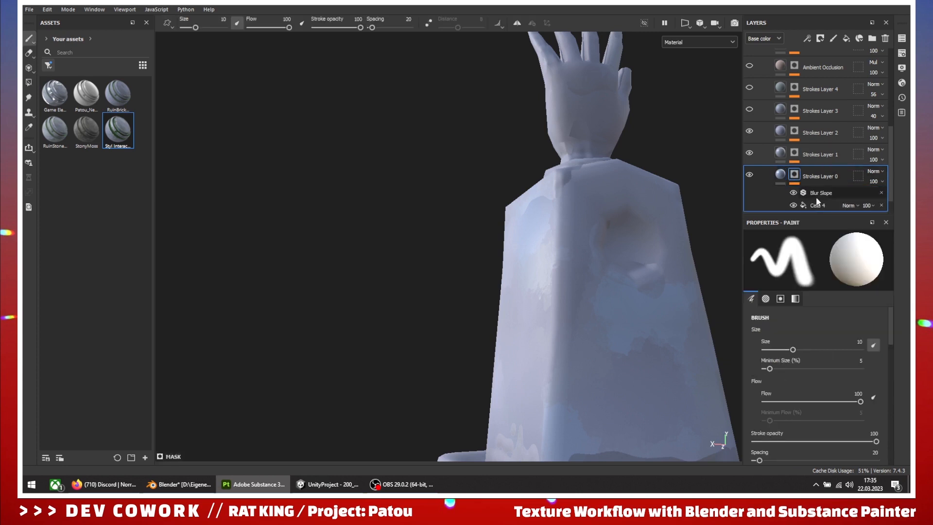
click(817, 204)
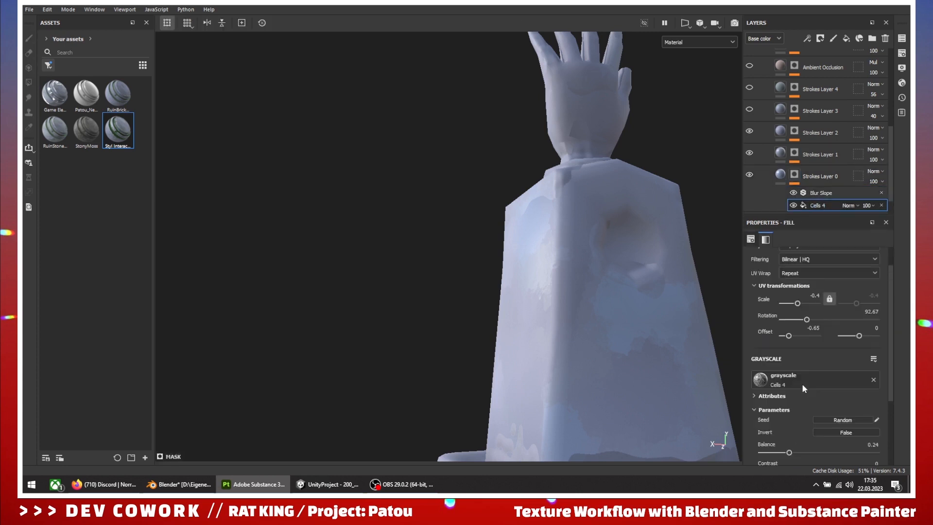
alt+drag(627, 347, 763, 334)
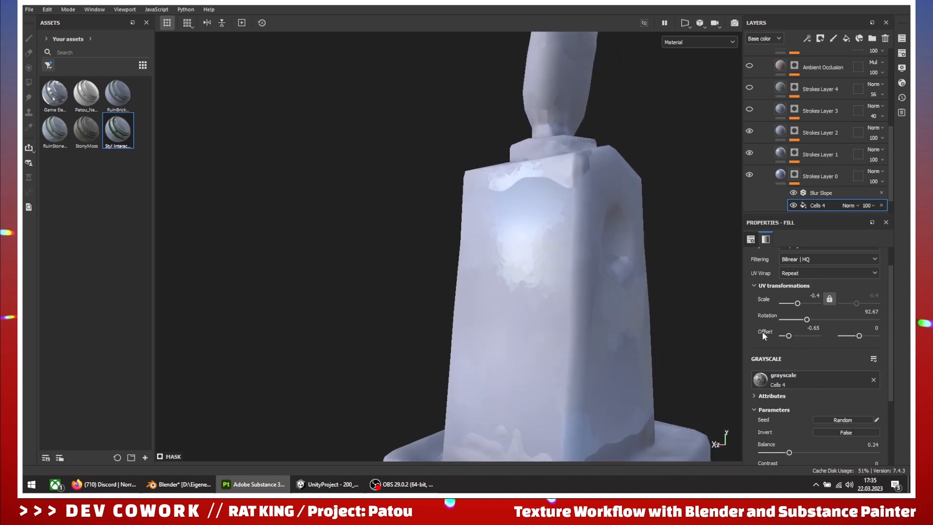
drag(800, 307, 798, 308)
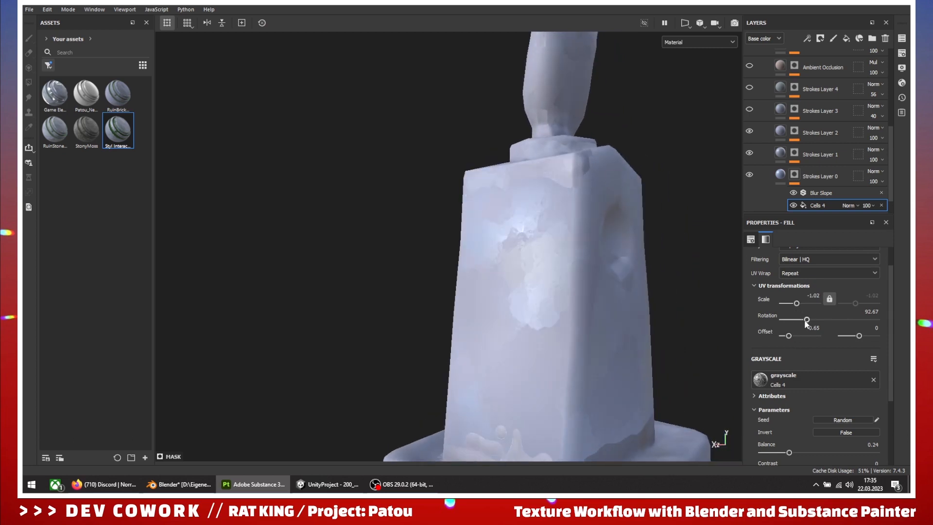
drag(808, 321, 802, 321)
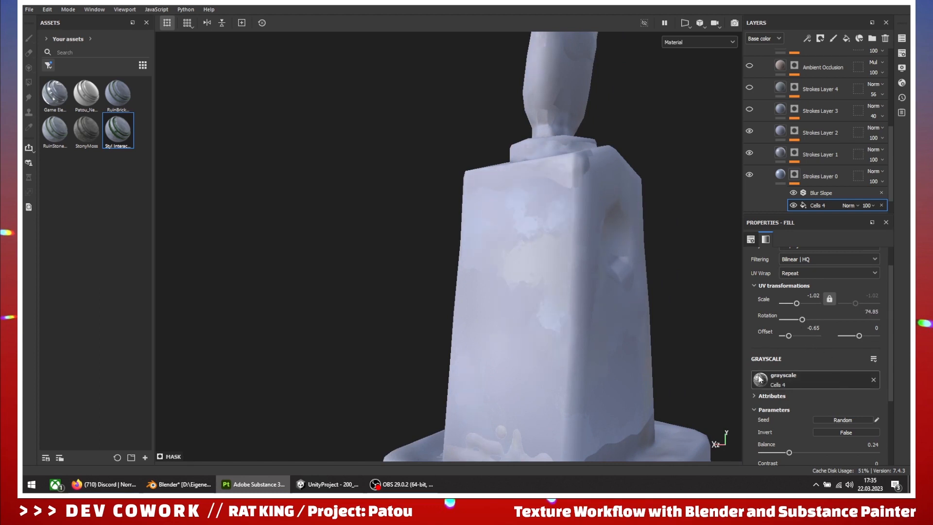
scroll(836, 381, down, 1)
scroll(816, 362, up, 1)
drag(789, 336, 791, 337)
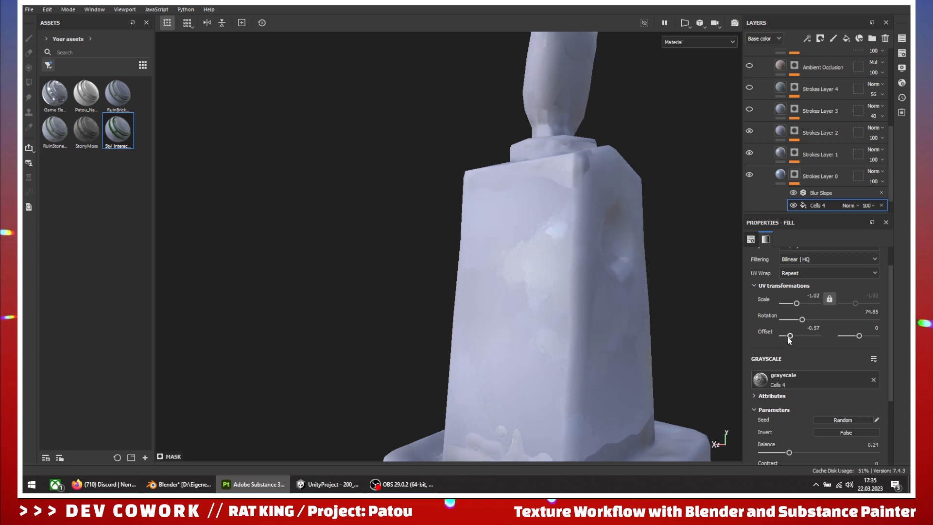
mouse_move(620, 315)
alt+mouse_down()
mouse_move(670, 315)
mouse_move(500, 334)
mouse_move(486, 311)
alt+mouse_up()
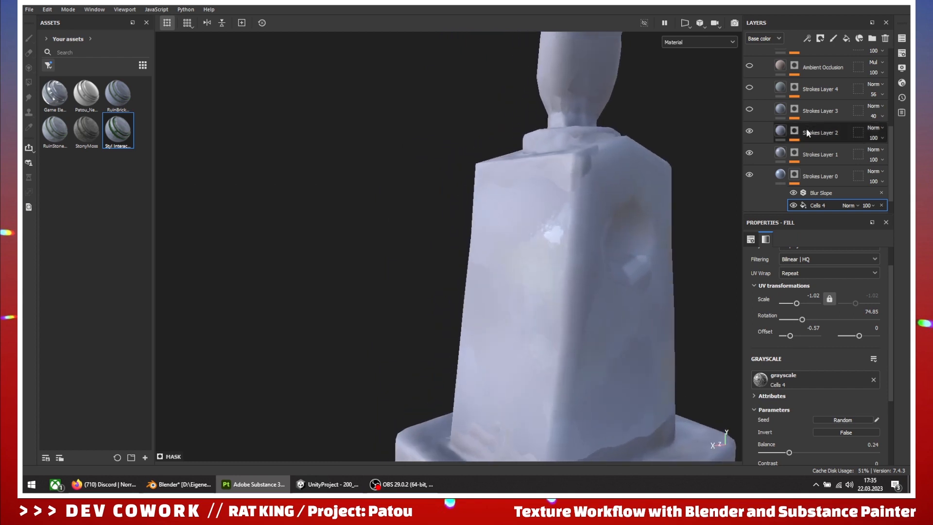
Make Strokes Layer 3 and Strokes Layer 4 visible and inspect their color variation around the pillar
click(750, 110)
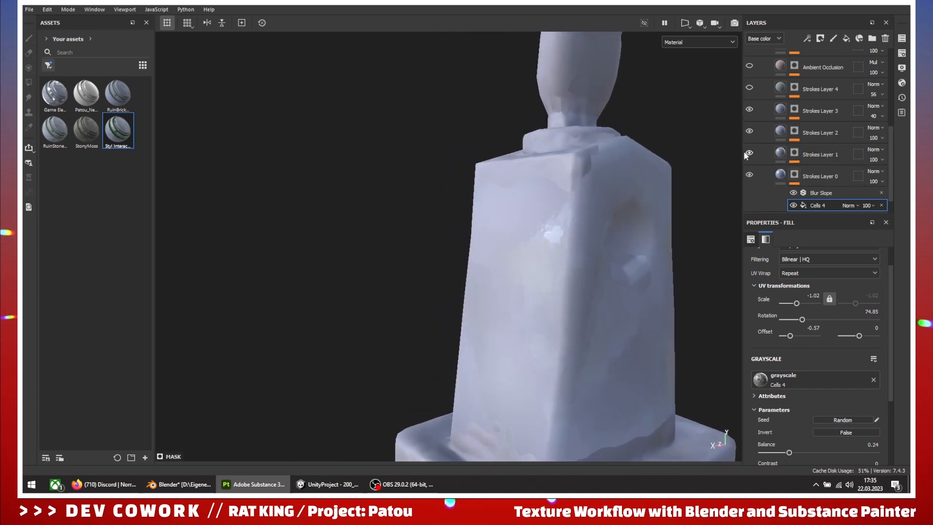
scroll(771, 142, up, 3)
click(751, 141)
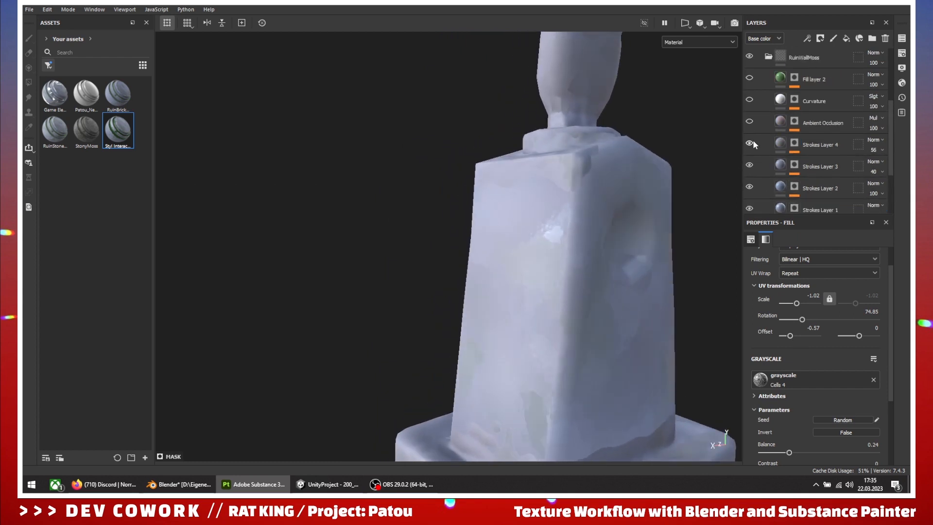
alt+drag(517, 320, 616, 229)
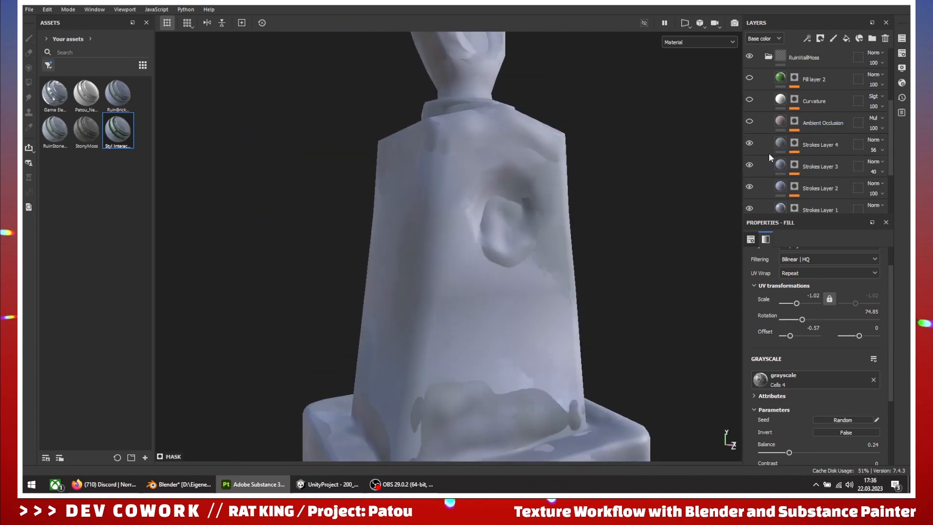
mouse_move(473, 323)
alt+mouse_down()
mouse_move(519, 325)
mouse_move(471, 287)
mouse_move(484, 311)
alt+mouse_up()
Make the Ambient Occlusion layer visible, then review its material settings and its shading on the pillar and hand
click(778, 131)
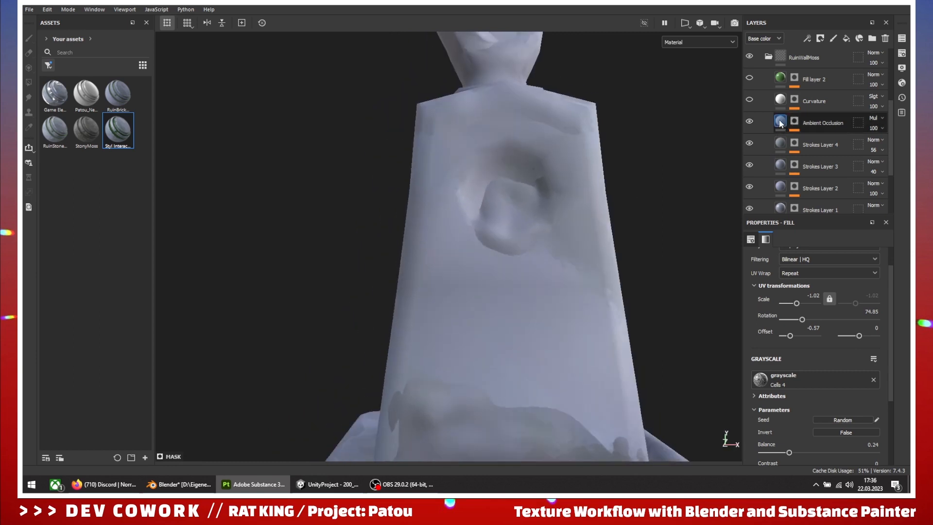
alt+drag(525, 267, 544, 294)
click(823, 123)
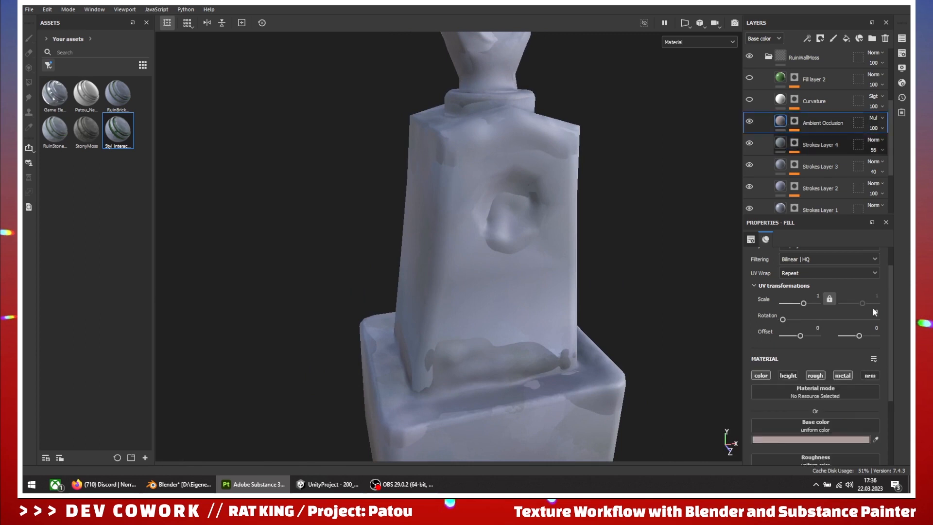
scroll(816, 381, down, 3)
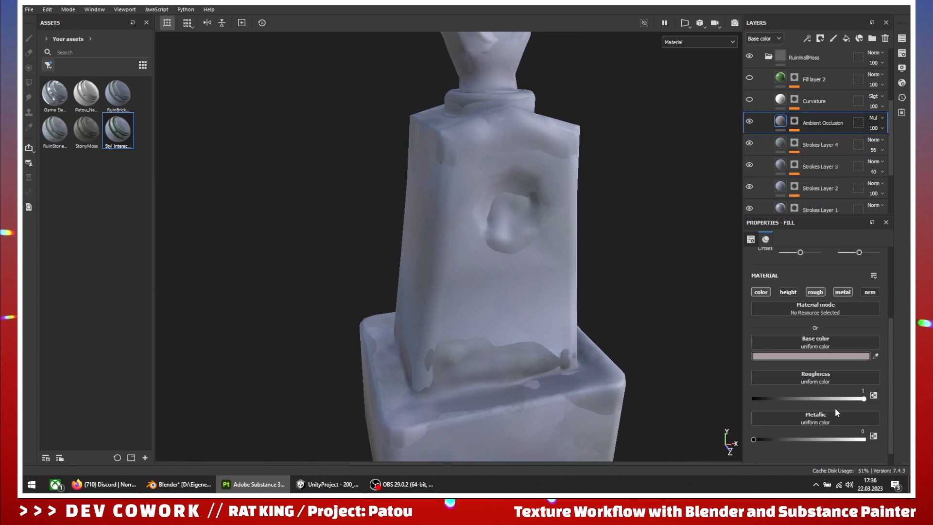
scroll(835, 407, up, 1)
alt+drag(437, 263, 563, 232)
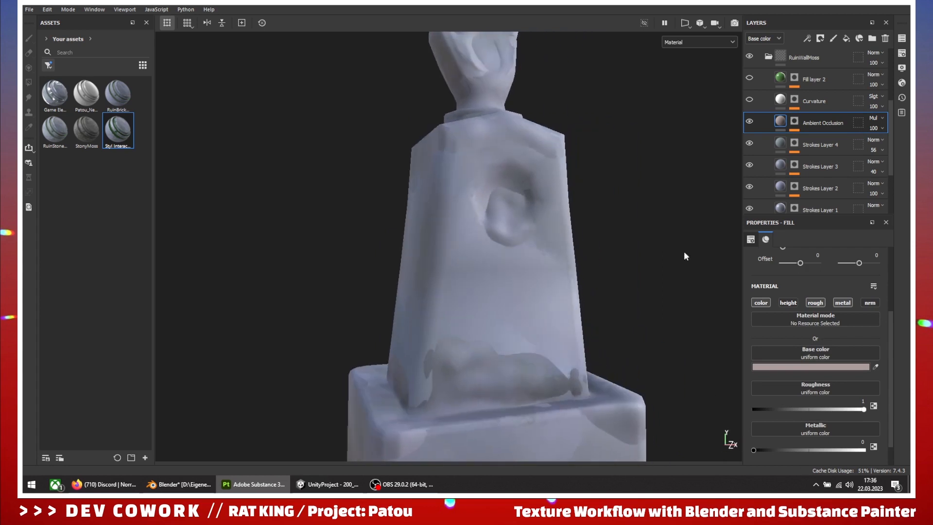
alt+middle_drag(638, 265, 661, 352)
alt+drag(603, 286, 430, 326)
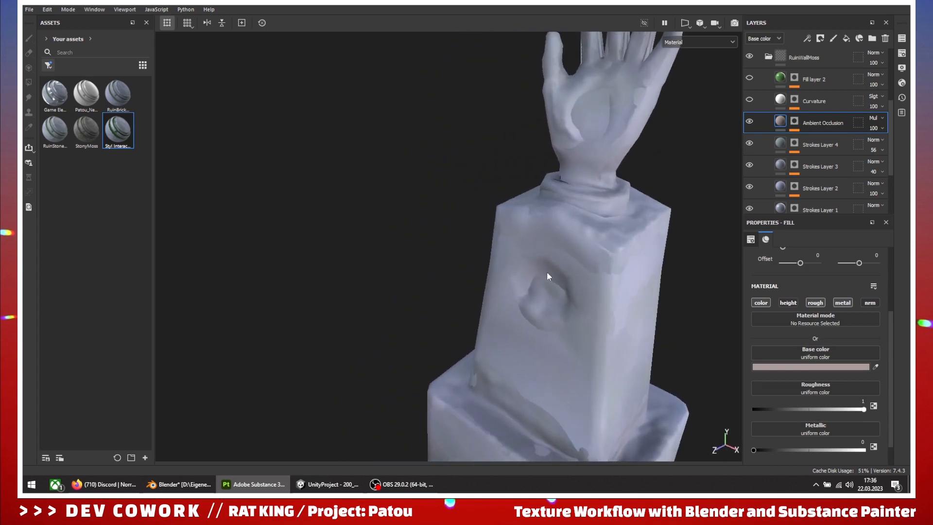
Remove the ambient occlusion fill and the Blur Slope filter from the Ambient Occlusion layer's mask
click(795, 121)
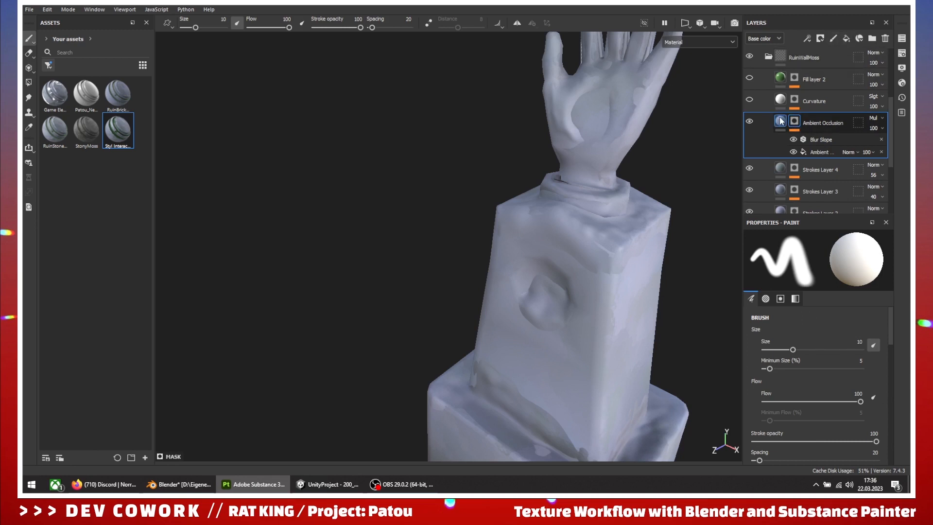
right_click(781, 120)
click(765, 123)
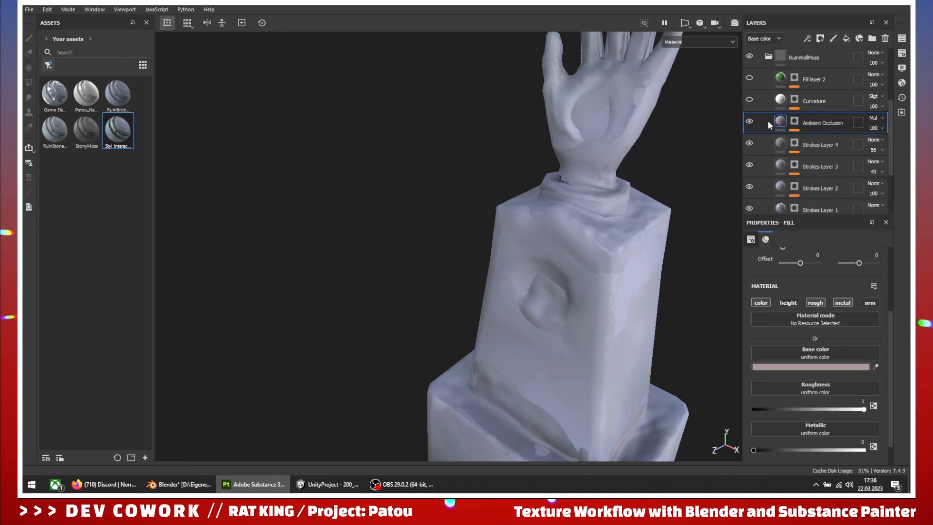
click(795, 121)
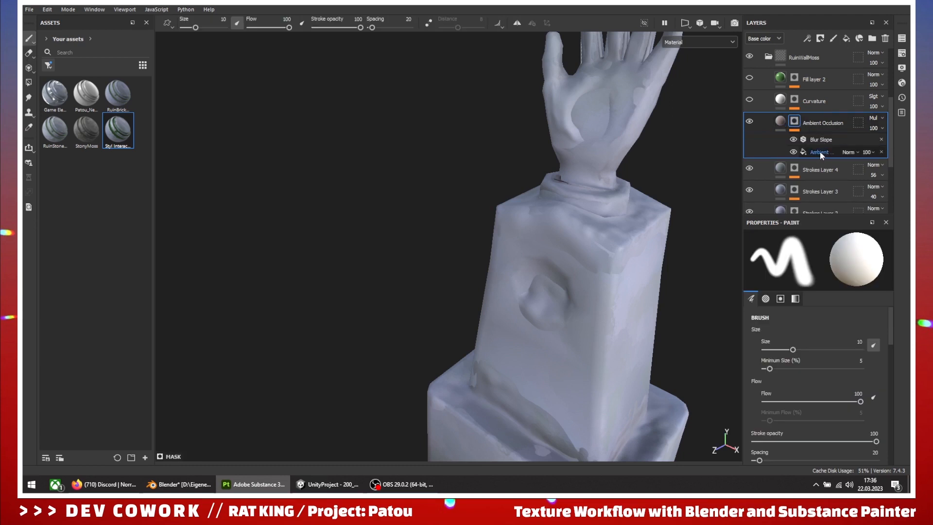
click(833, 153)
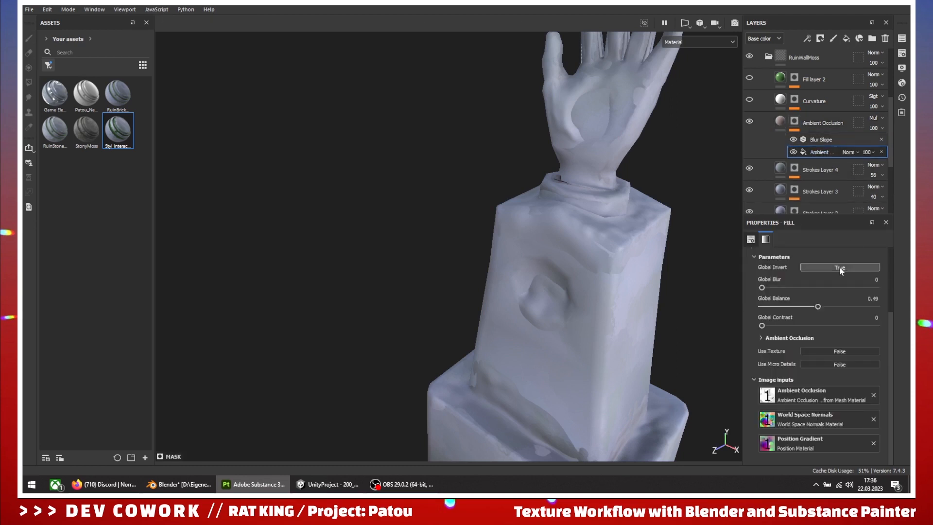
scroll(837, 327, up, 2)
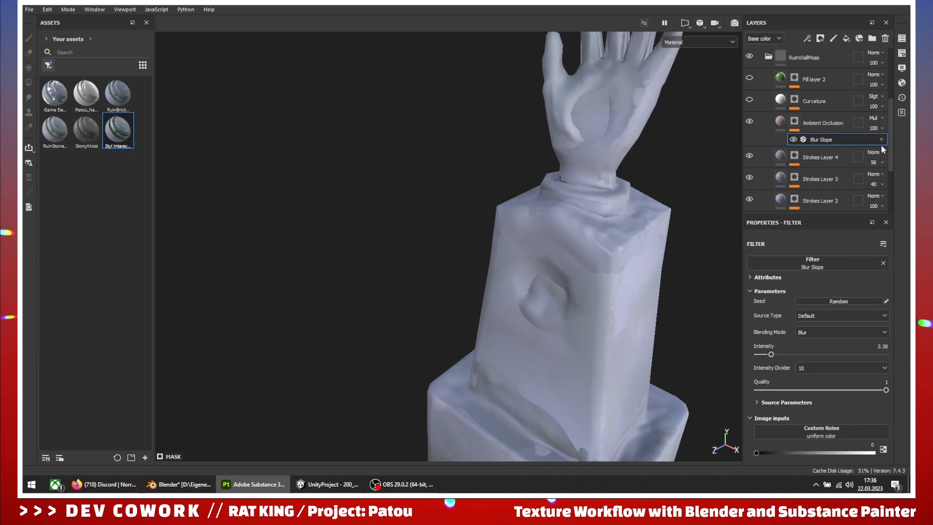
click(882, 151)
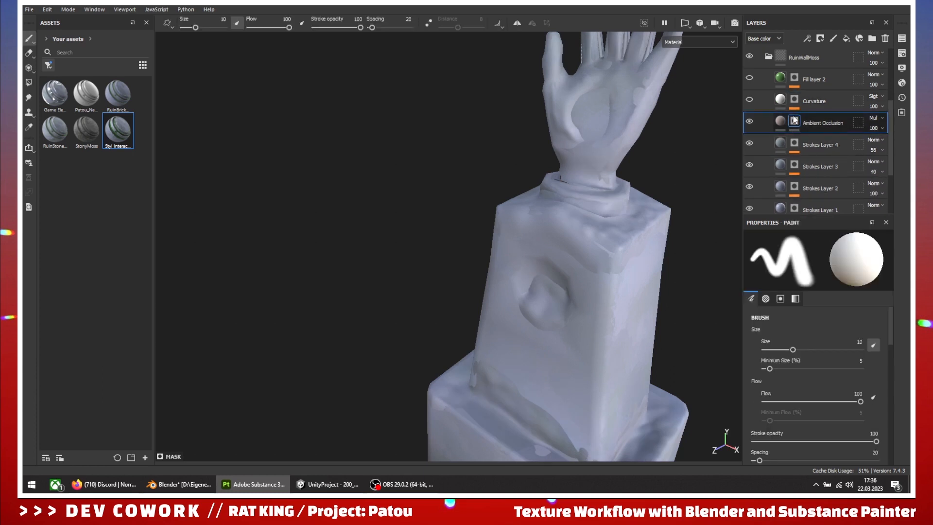
right_click(793, 121)
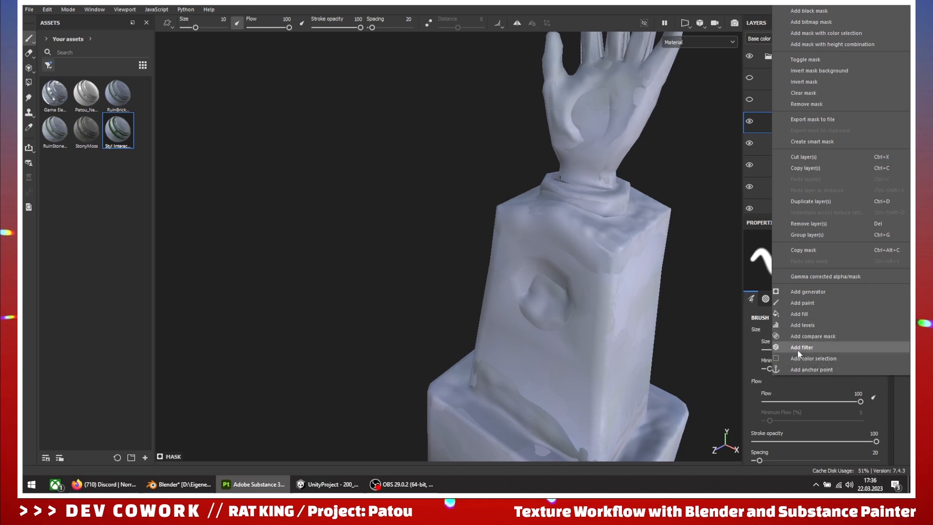
click(799, 314)
scroll(797, 365, down, 4)
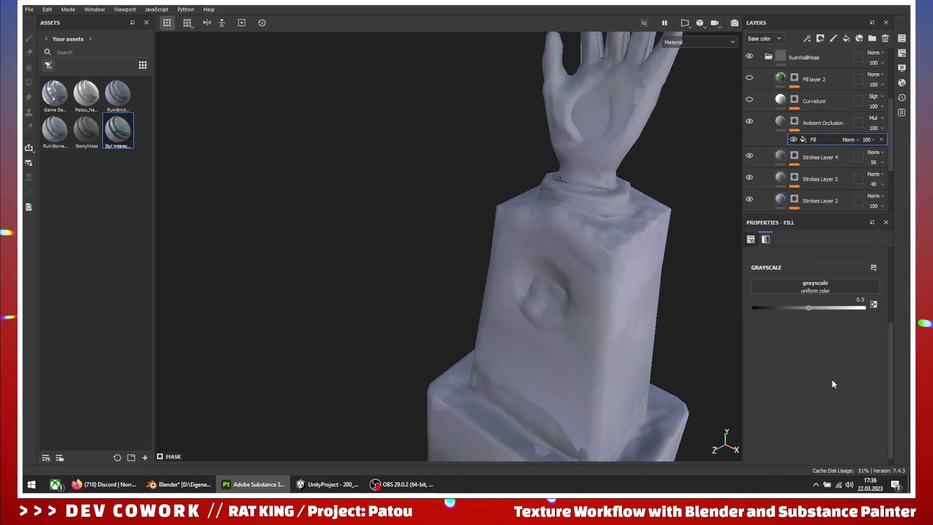
click(821, 294)
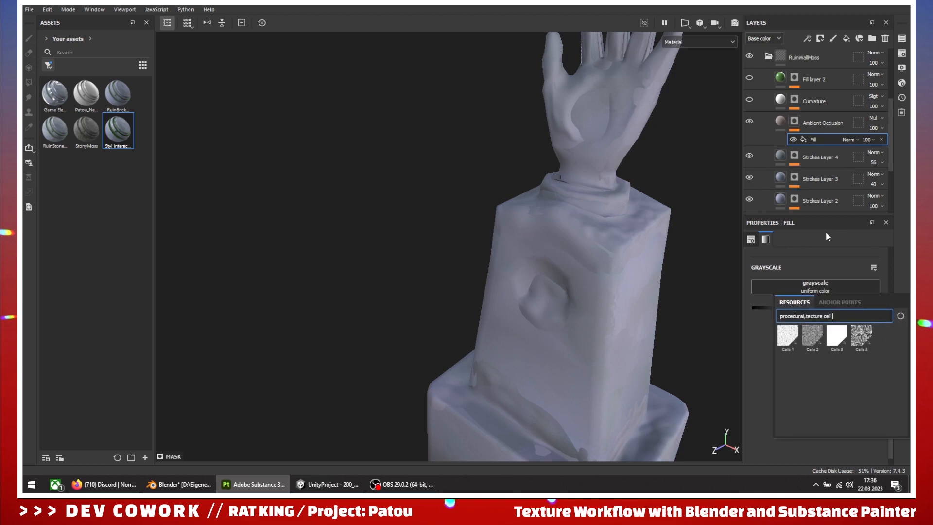
click(881, 139)
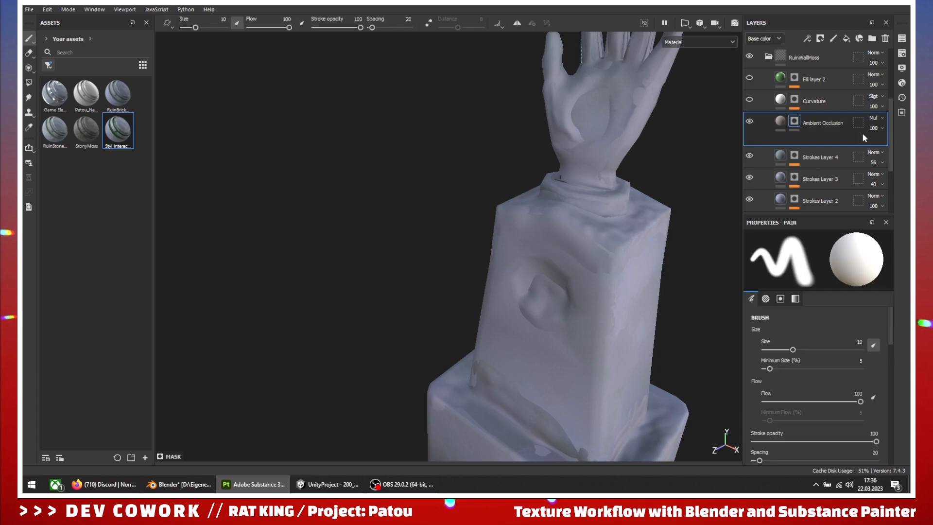
Add a generator to the Ambient Occlusion layer's mask and assign it the Ambient Occlusion generator
right_click(794, 124)
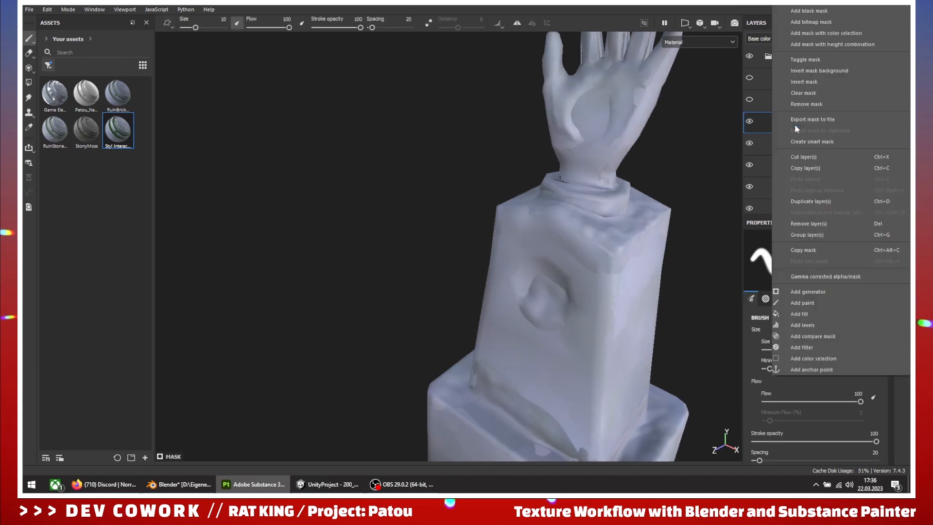
click(800, 290)
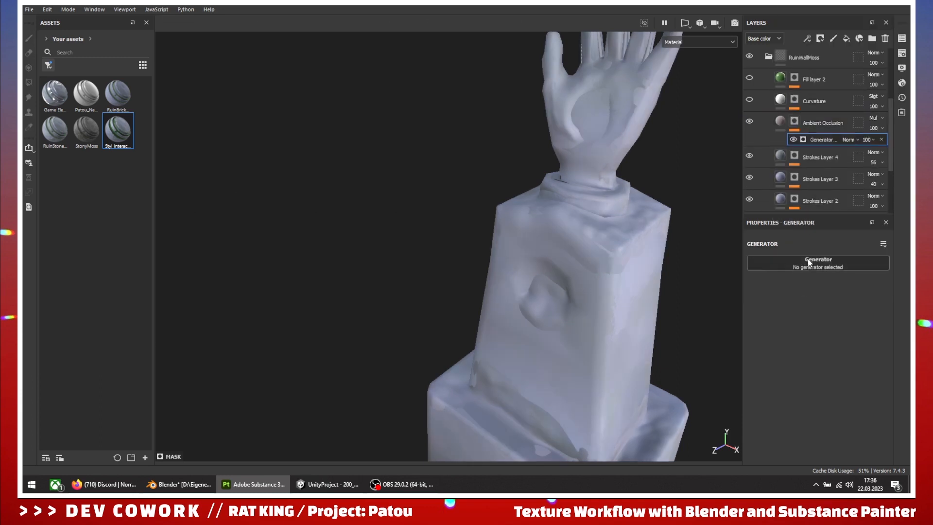
click(806, 260)
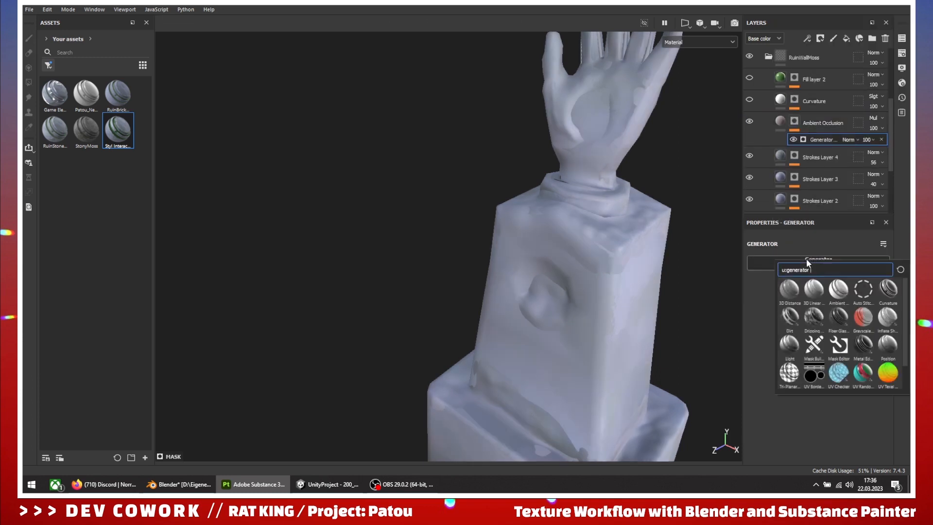
click(839, 290)
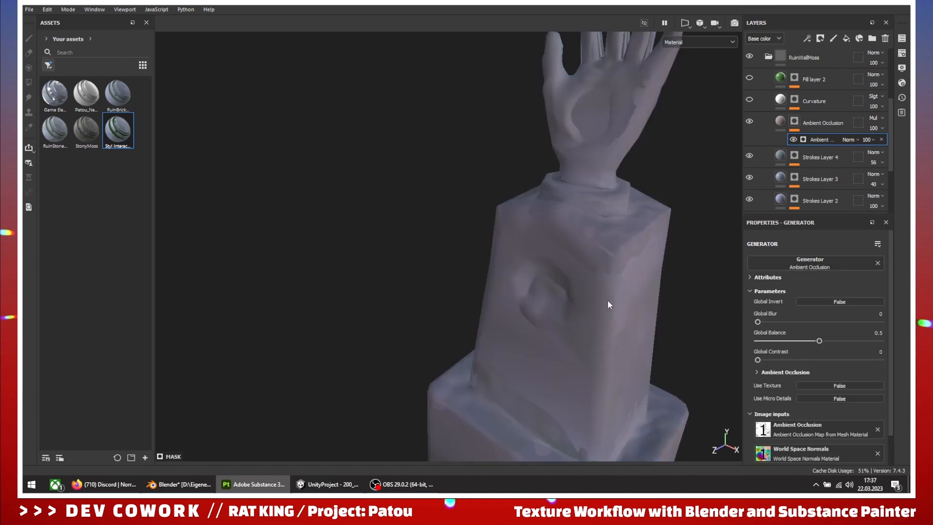
Set the Ambient Occlusion generator's global balance to 0.01 and turn on its global invert
alt+drag(607, 299, 593, 258)
alt+drag(635, 322, 731, 322)
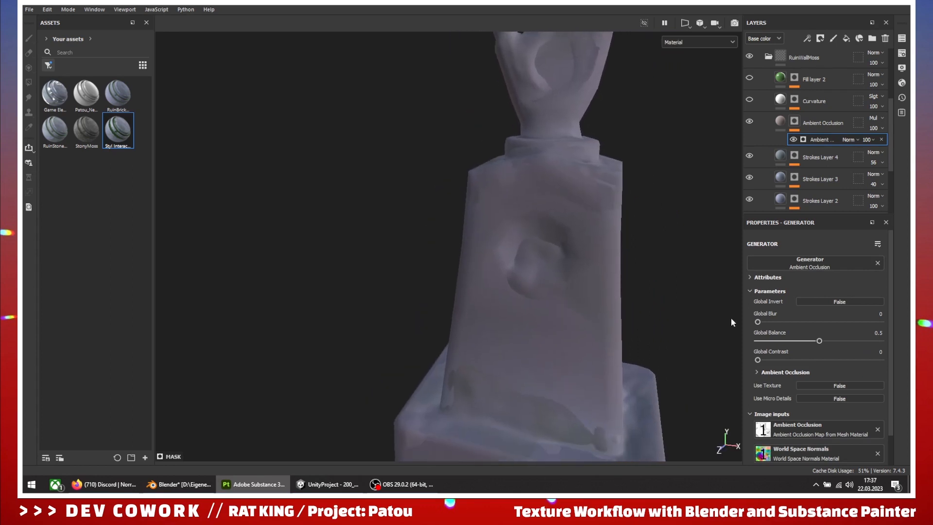
drag(820, 341, 759, 342)
click(840, 301)
scroll(656, 271, down, 3)
alt+drag(656, 271, 586, 290)
Set the Ambient Occlusion generator's global blur to 7.97, switch global invert back to False, and check the shading
drag(757, 322, 767, 322)
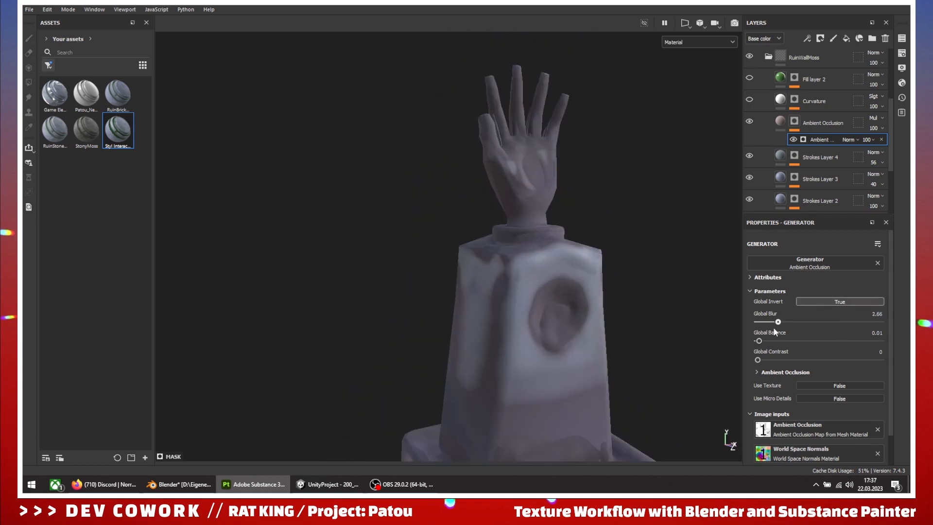
click(820, 301)
click(819, 322)
mouse_move(604, 254)
alt+mouse_down()
mouse_move(539, 272)
mouse_move(618, 346)
alt+mouse_up()
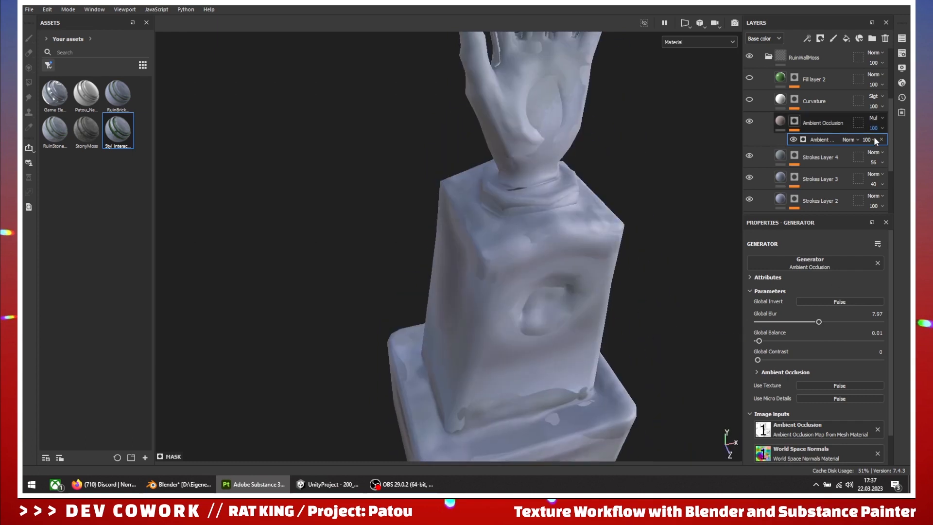
alt+drag(541, 282, 412, 250)
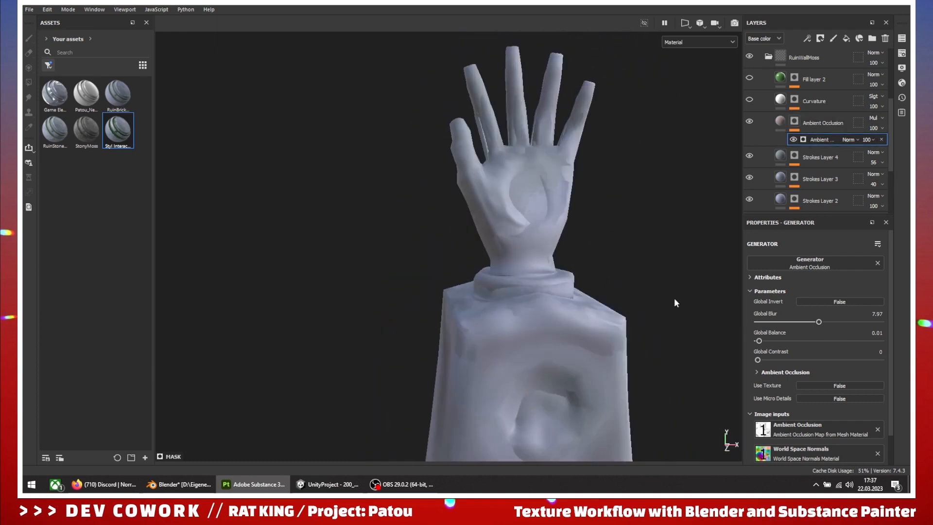
Make the Curvature layer visible and remove the Curvature generator from its mask
click(750, 100)
mouse_move(549, 312)
alt+mouse_down()
mouse_move(523, 270)
mouse_move(546, 251)
alt+mouse_up()
click(796, 99)
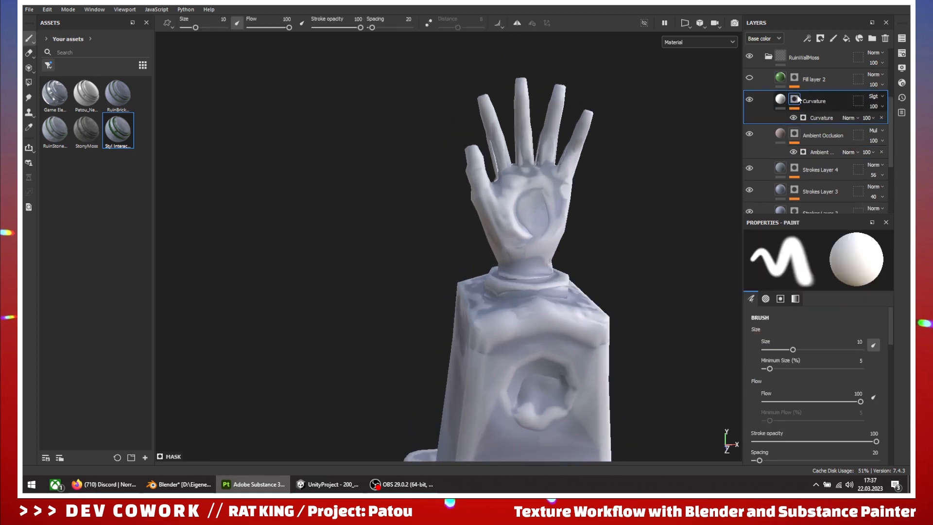
click(881, 117)
click(781, 100)
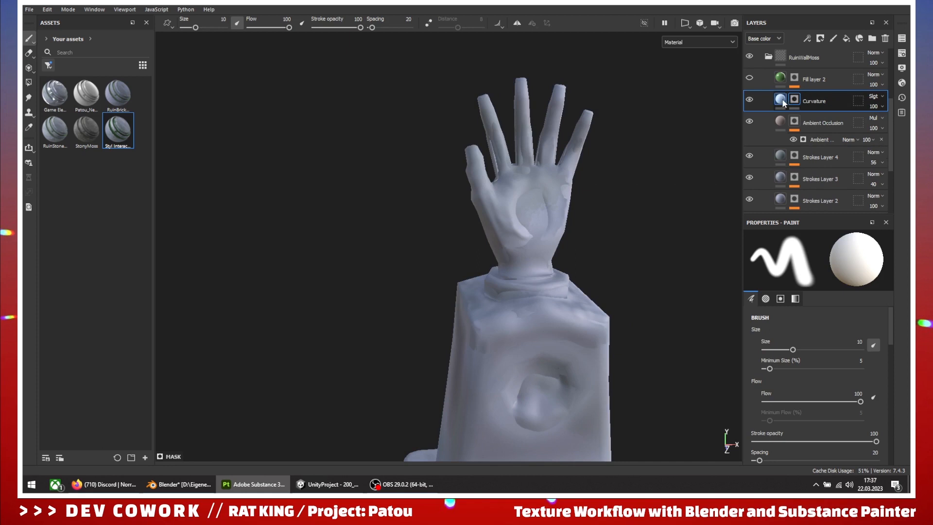
alt+drag(421, 243, 433, 270)
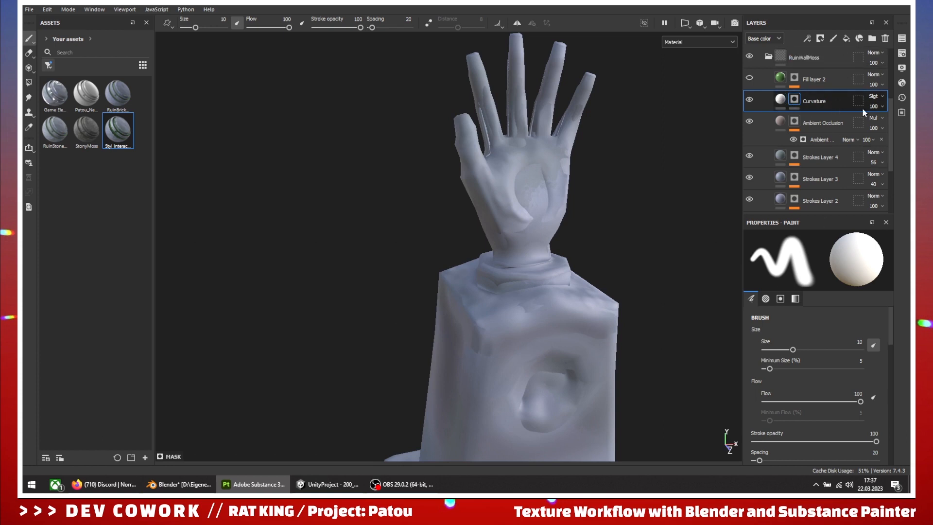
Replace the Curvature layer with a new fill layer directly above the Ambient Occlusion layer
right_click(818, 100)
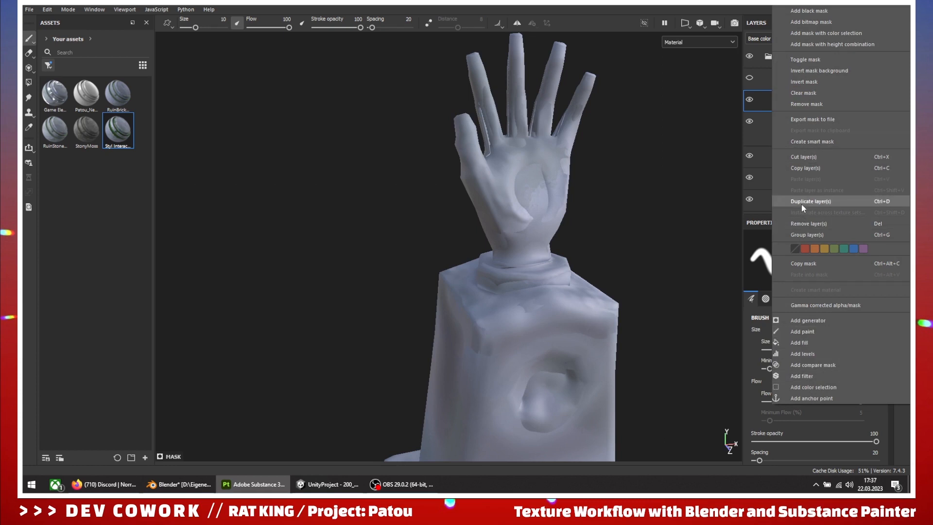
click(803, 225)
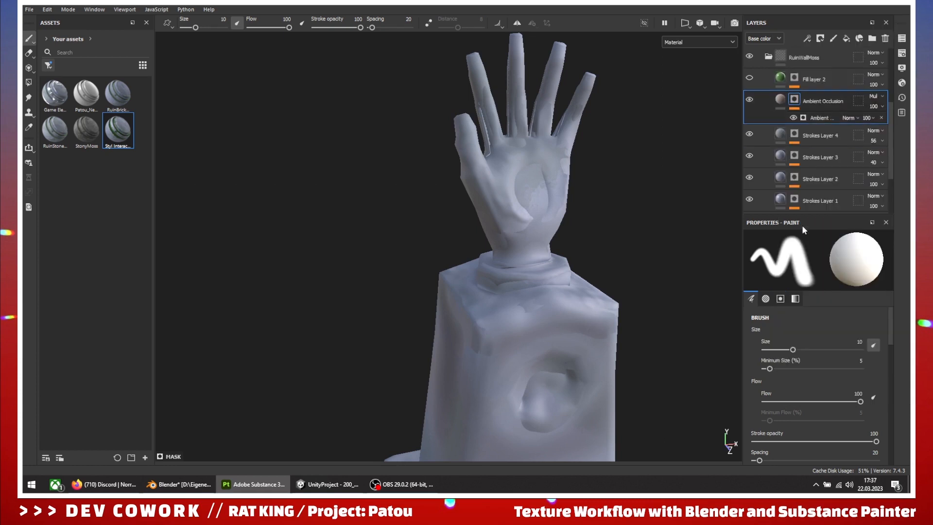
click(781, 101)
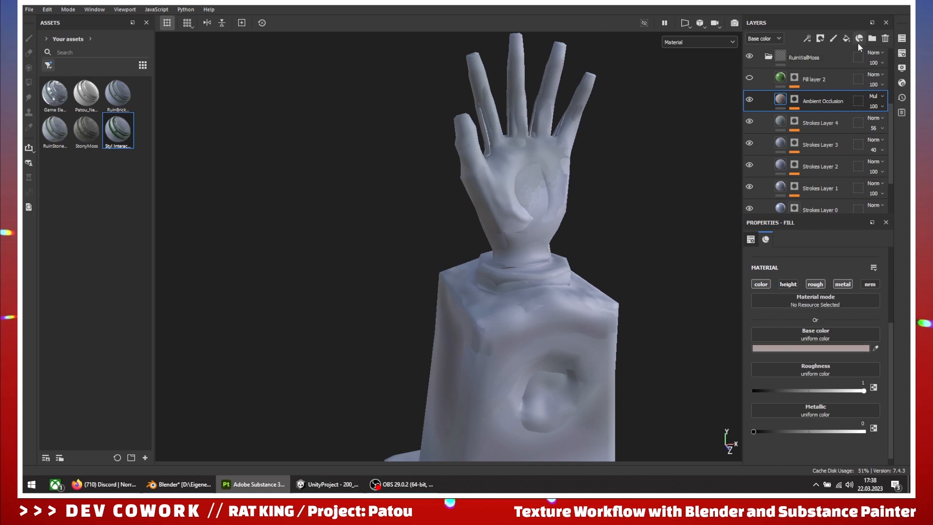
click(846, 39)
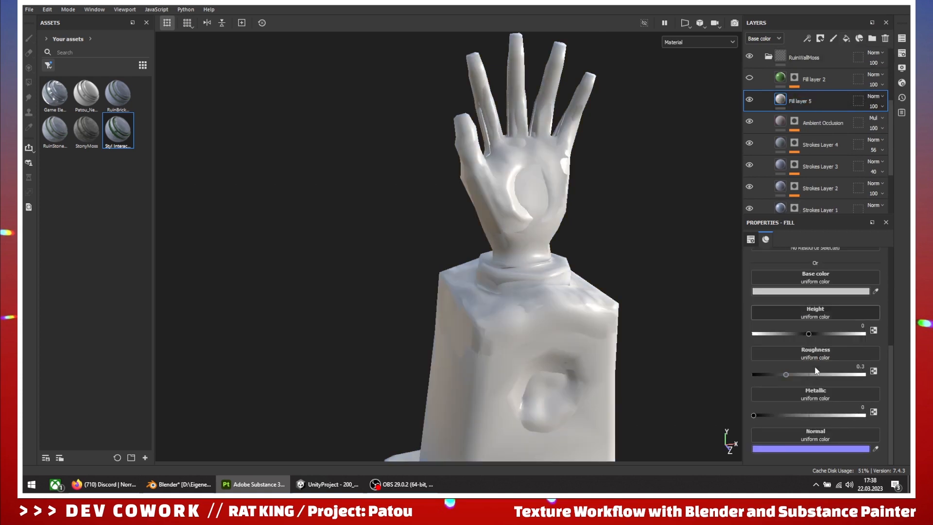
Disable the height, rough, metal and nrm channels of the new fill layer, leaving only color
scroll(812, 284, up, 2)
click(788, 310)
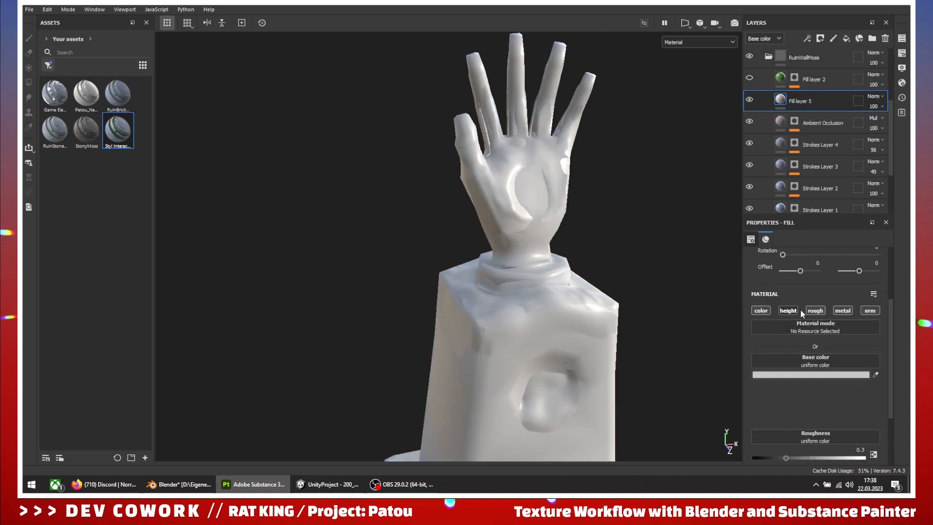
click(816, 310)
click(837, 311)
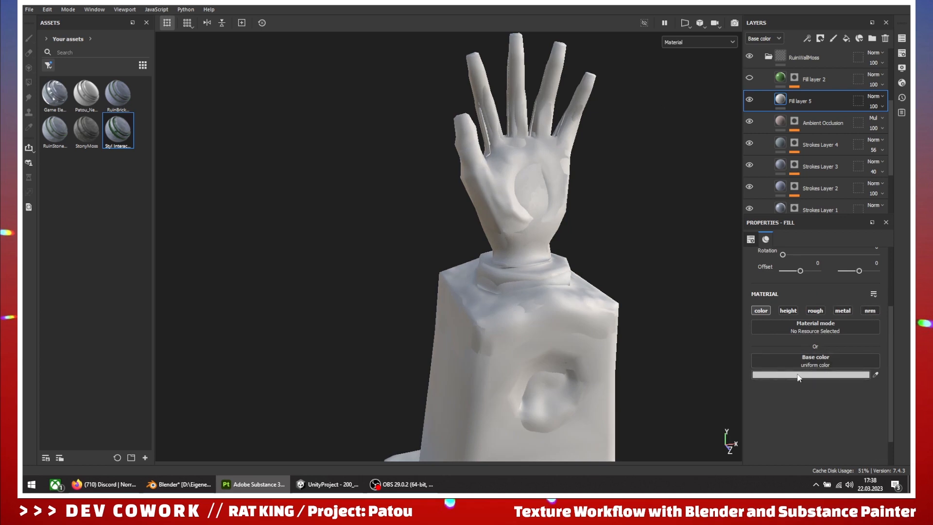
Give Fill layer 5 a black mask driven by a Curvature generator
right_click(784, 101)
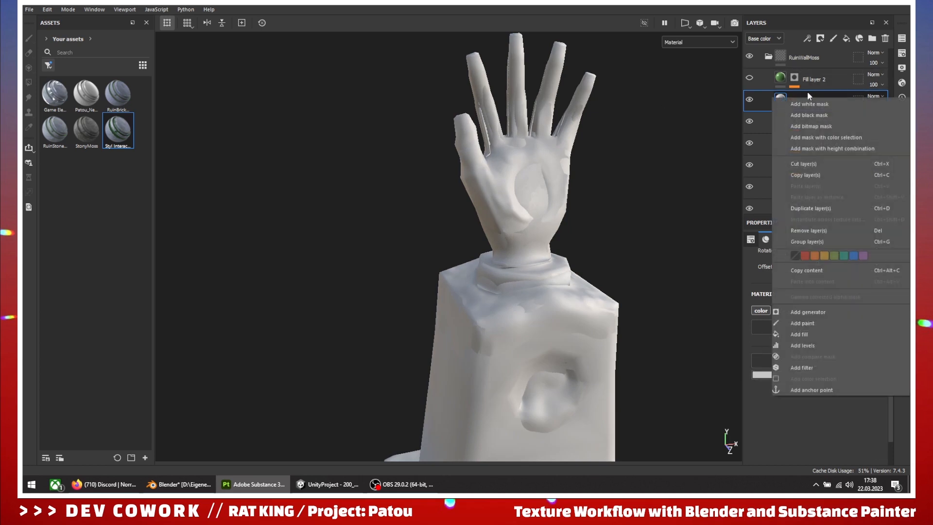
click(801, 115)
right_click(795, 100)
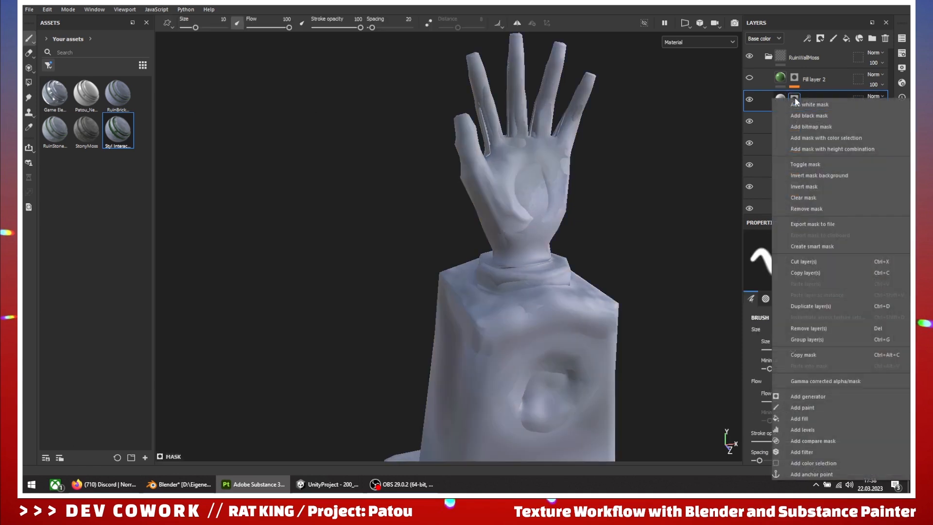
click(817, 396)
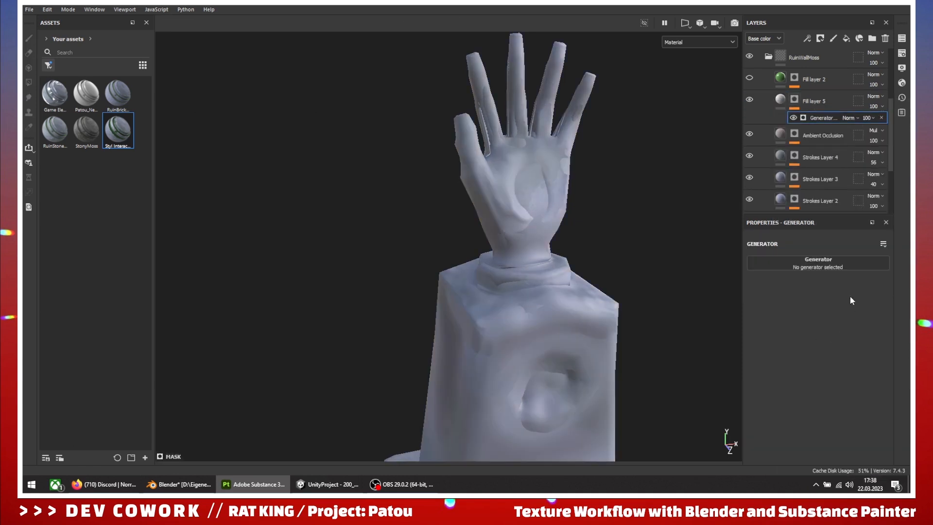
click(821, 263)
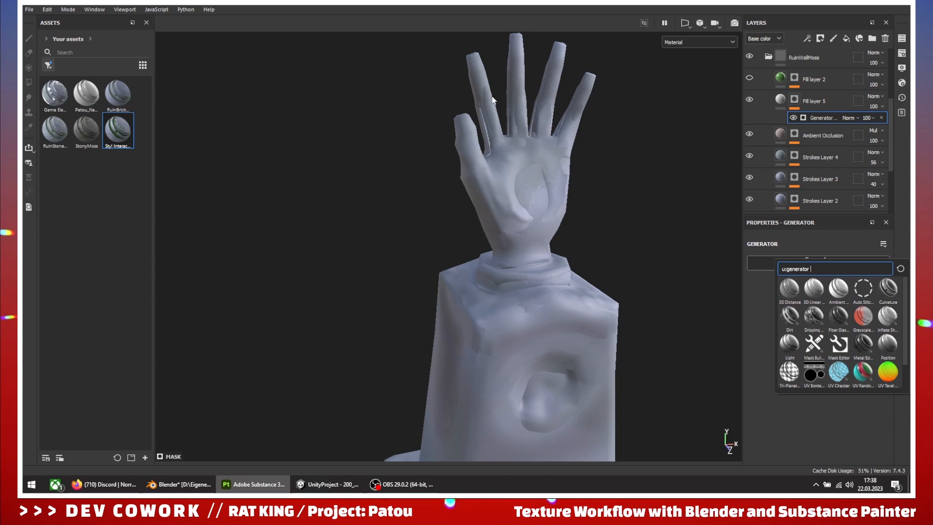
click(888, 288)
alt+drag(573, 359, 486, 301)
scroll(489, 272, up, 4)
alt+middle_drag(502, 350, 533, 396)
alt+drag(521, 328, 508, 383)
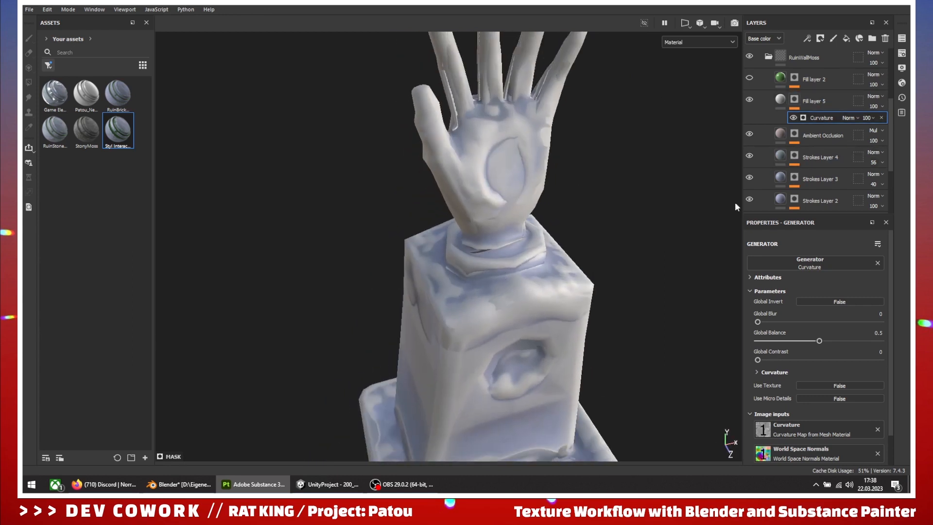
Lower the Global Balance of Fill layer 5's Curvature generator to 0.04
click(795, 101)
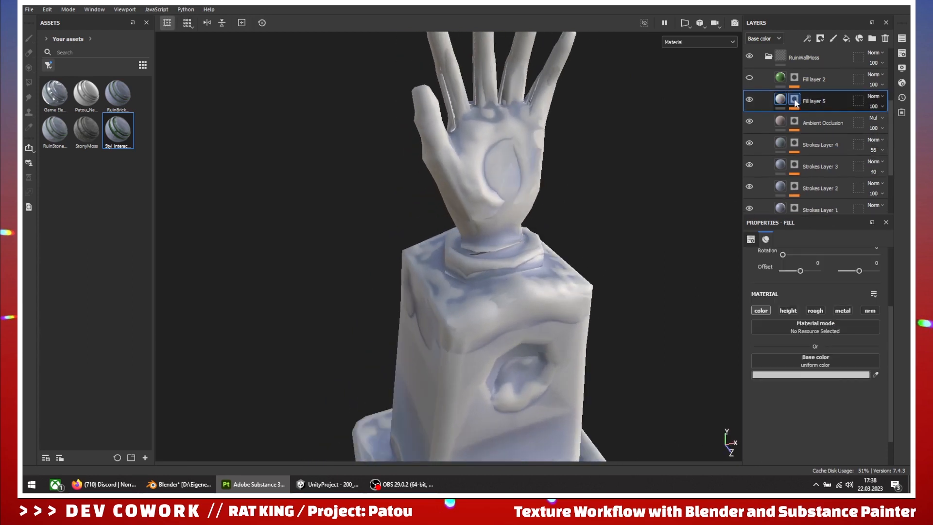
click(796, 101)
click(807, 120)
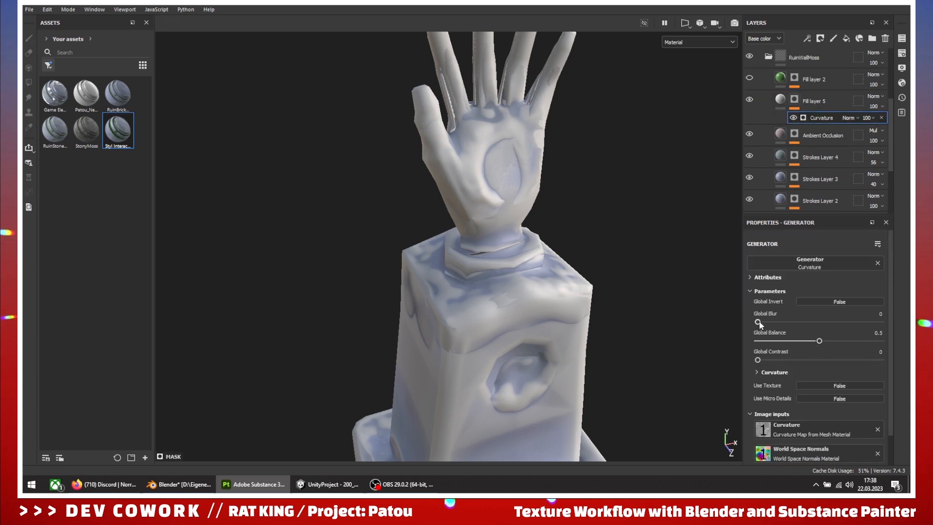
drag(820, 341, 762, 342)
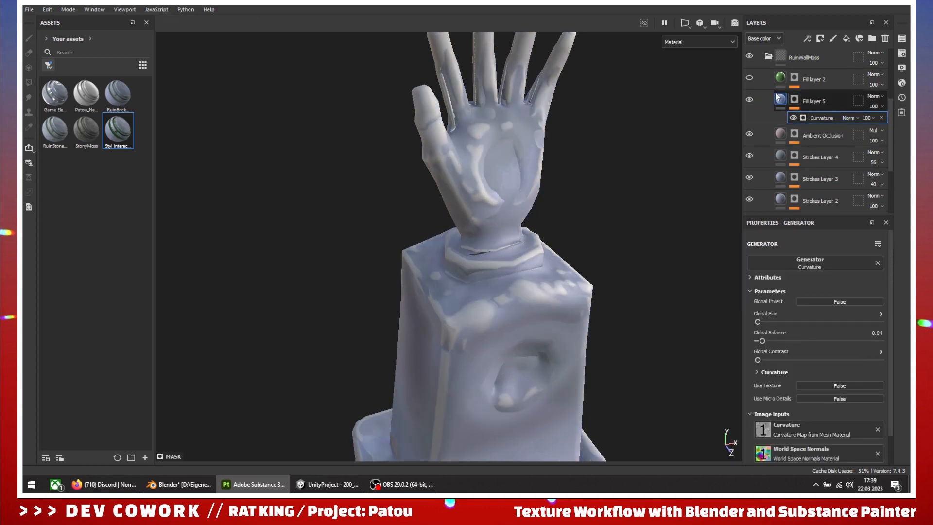
Set Fill layer 5's blend mode to Soft light and try a lower opacity on its Curvature generator
click(880, 96)
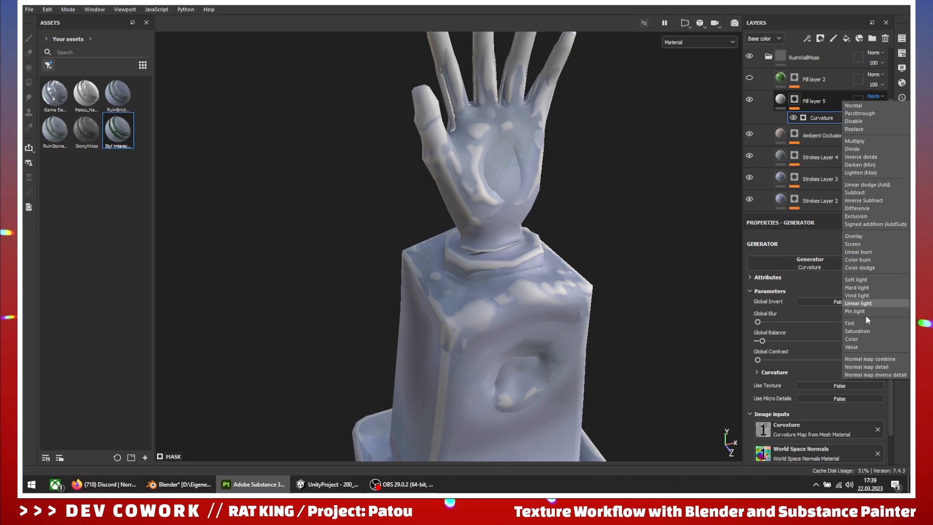
click(856, 281)
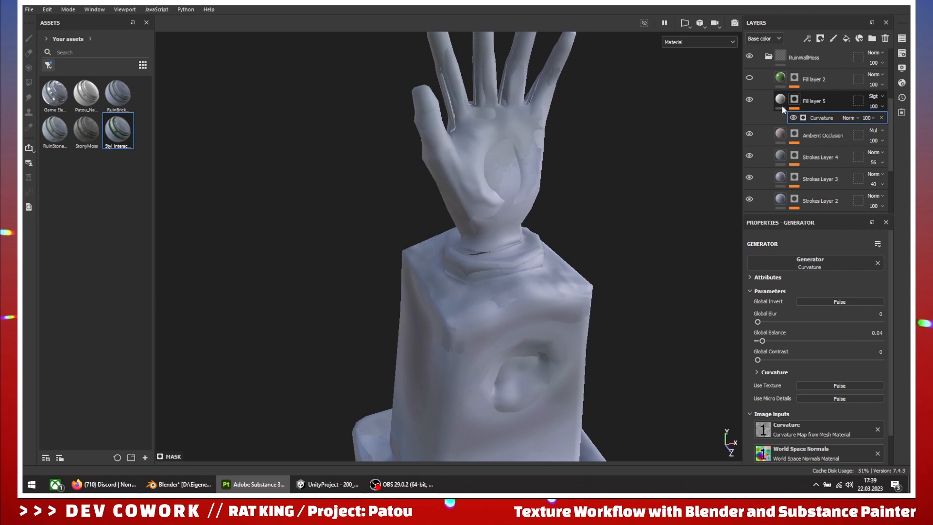
click(873, 118)
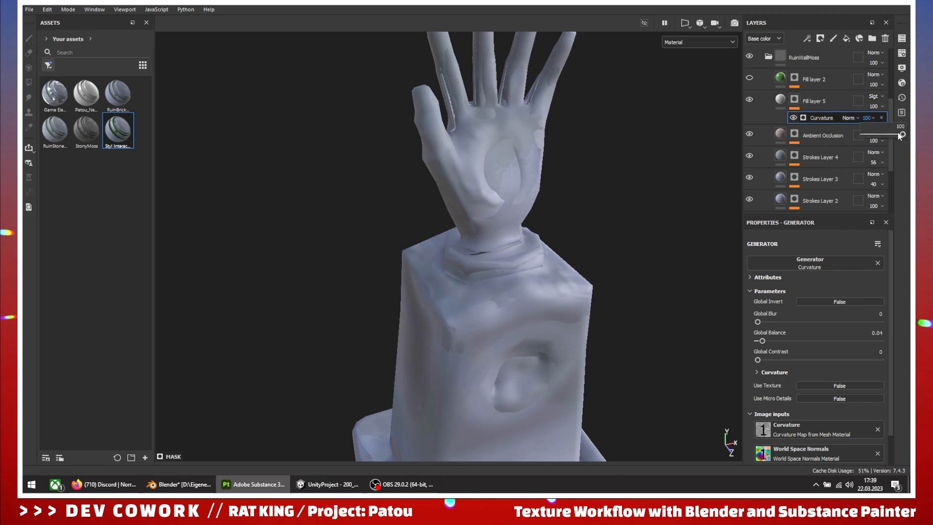
drag(900, 137, 896, 140)
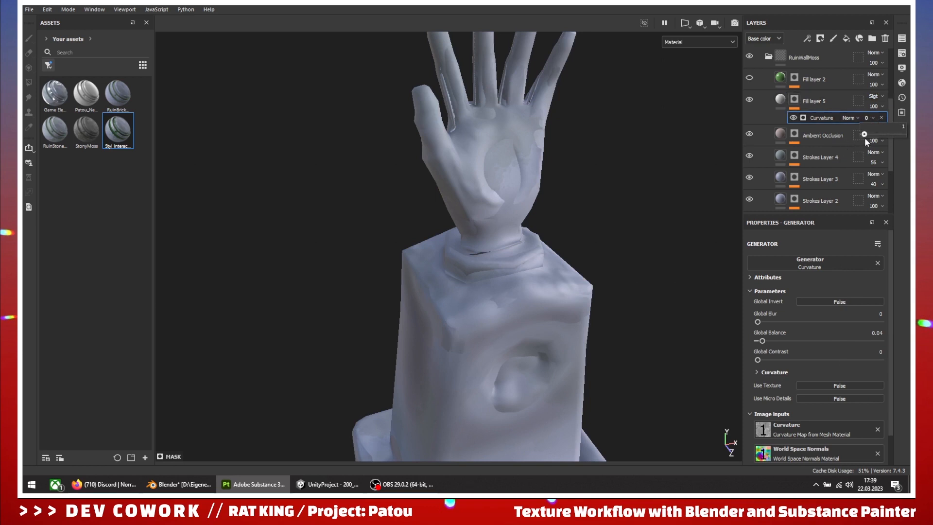
click(882, 106)
mouse_move(903, 123)
mouse_down()
mouse_move(864, 125)
mouse_move(905, 124)
mouse_up()
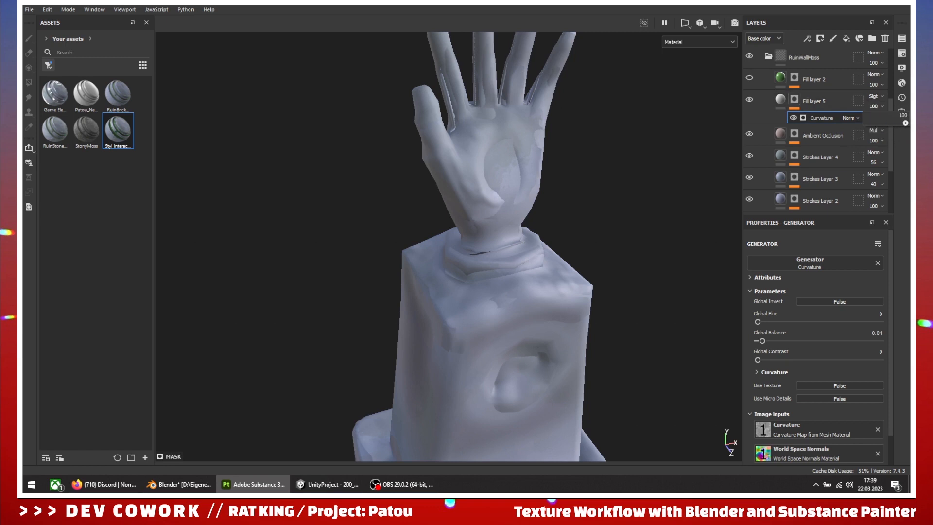
Set the Curvature generator's Global Balance to 0.15
alt+drag(553, 237, 495, 312)
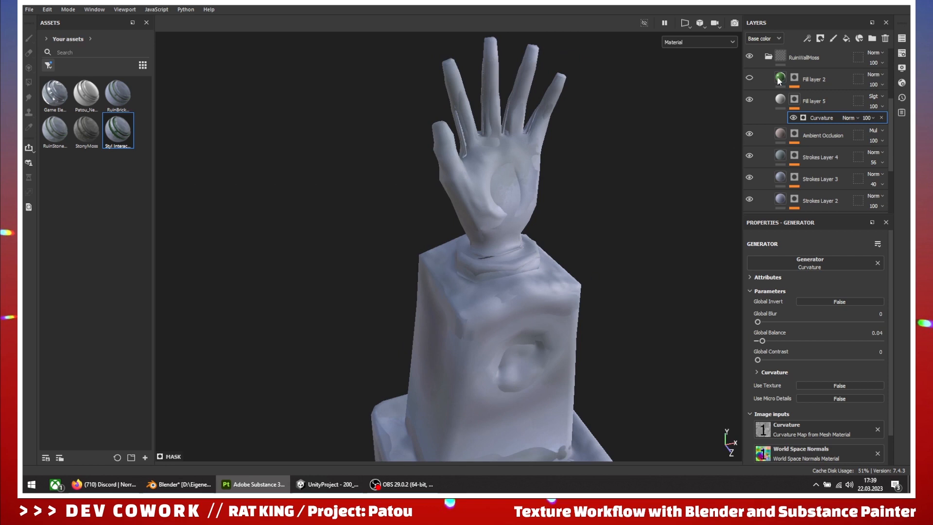
click(787, 103)
click(781, 100)
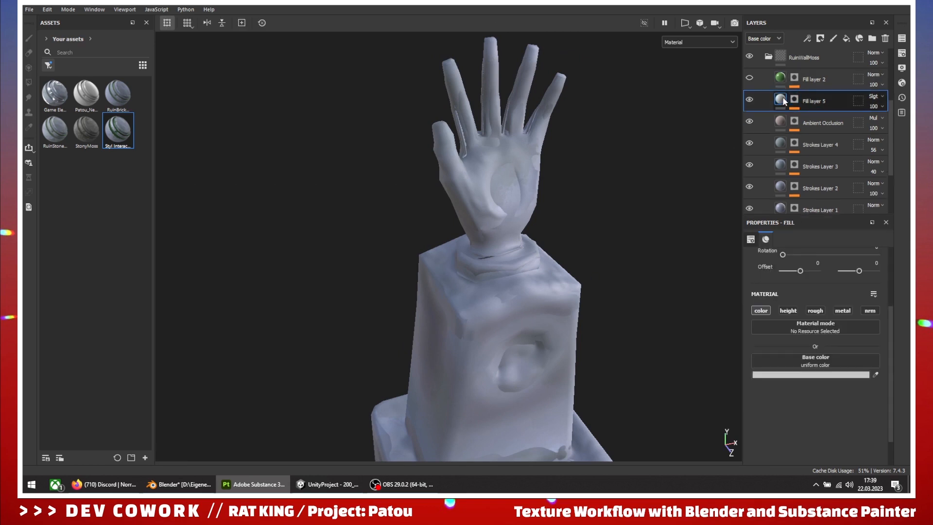
mouse_move(486, 389)
alt+mouse_down()
mouse_move(537, 409)
mouse_move(586, 278)
mouse_move(485, 370)
alt+mouse_up()
click(796, 101)
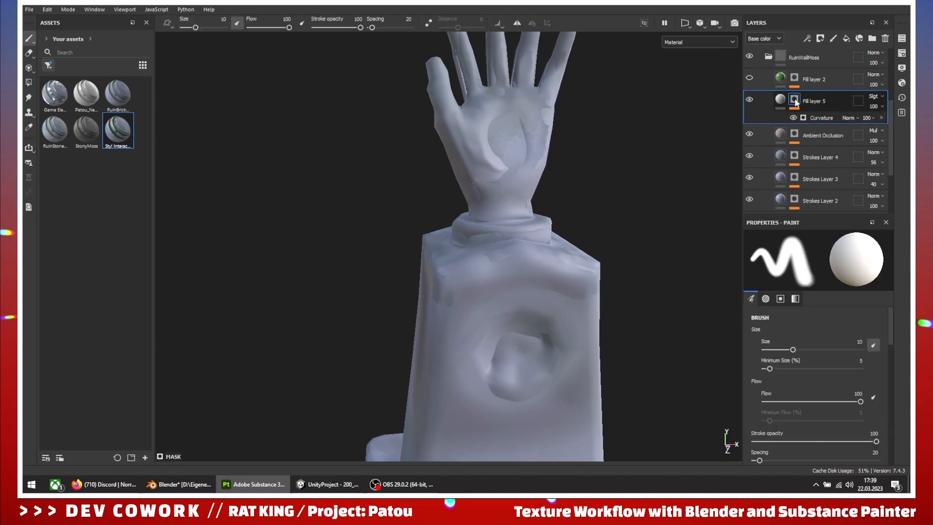
click(826, 116)
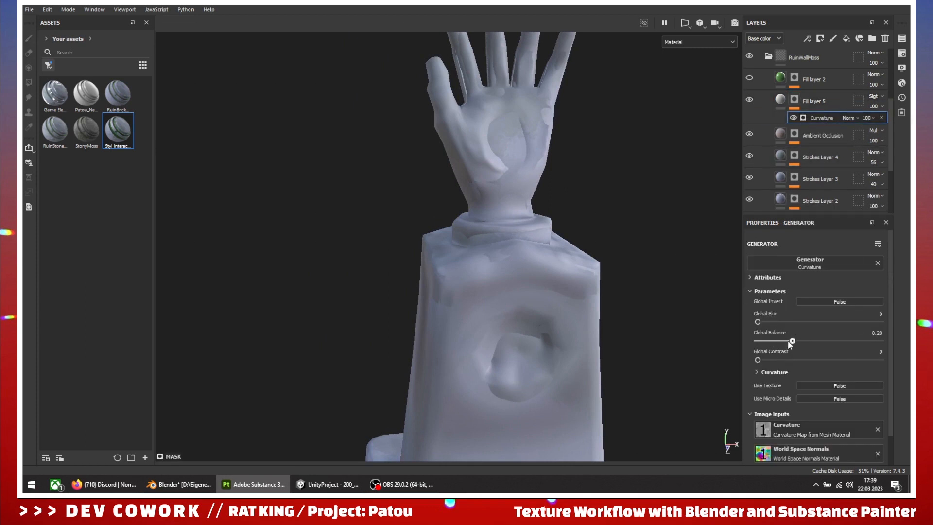
drag(791, 341, 769, 345)
Set the blend mode of the Curvature generator in Fill layer 5's mask to Soft light
click(881, 97)
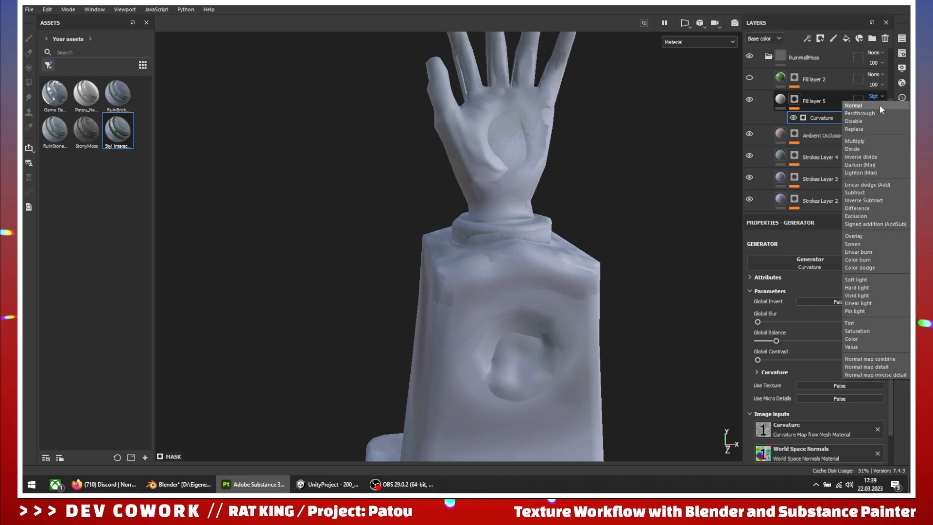
click(854, 279)
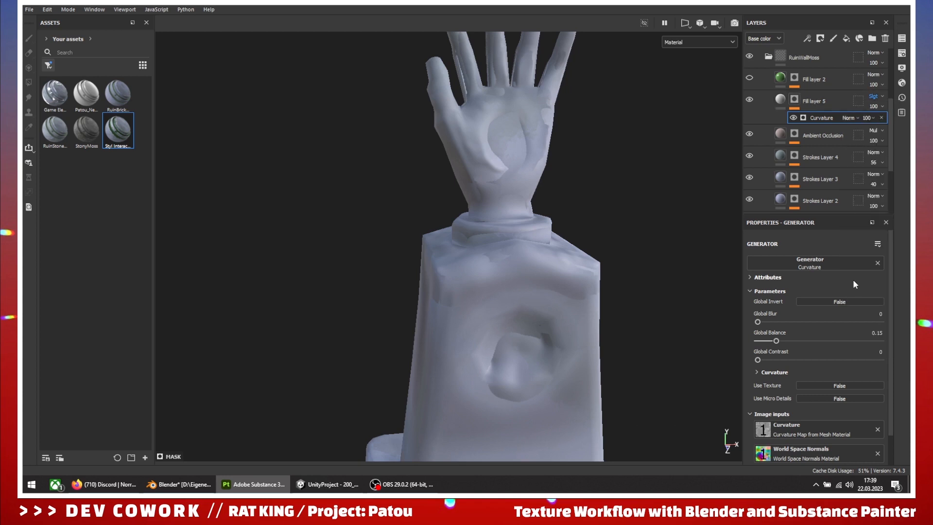
click(852, 118)
click(846, 118)
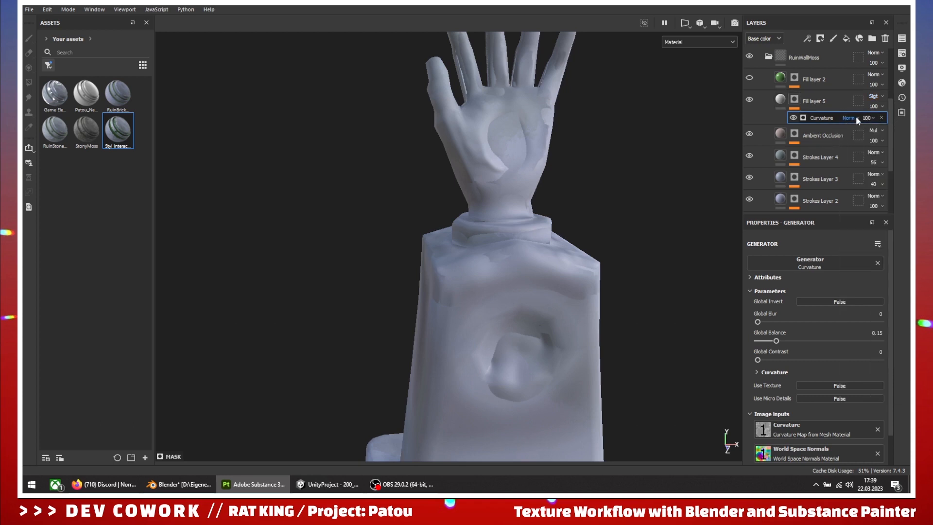
click(857, 118)
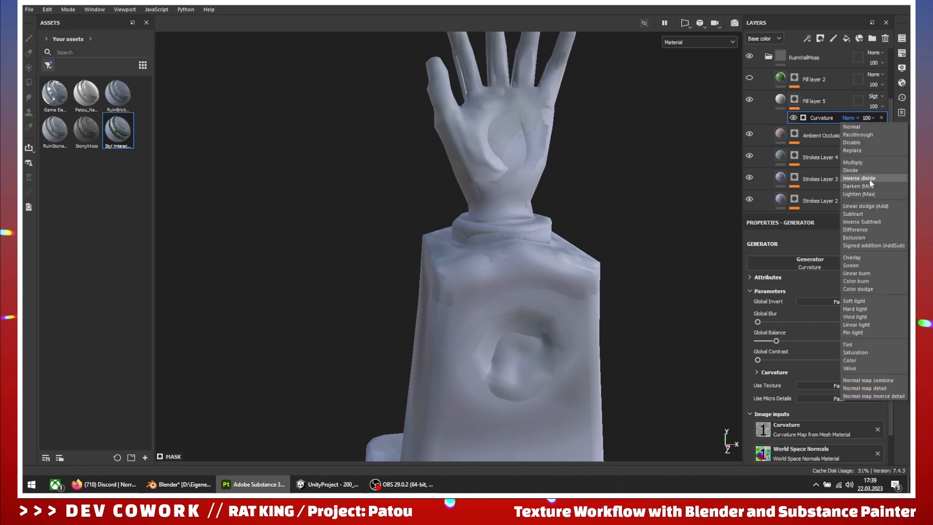
click(852, 301)
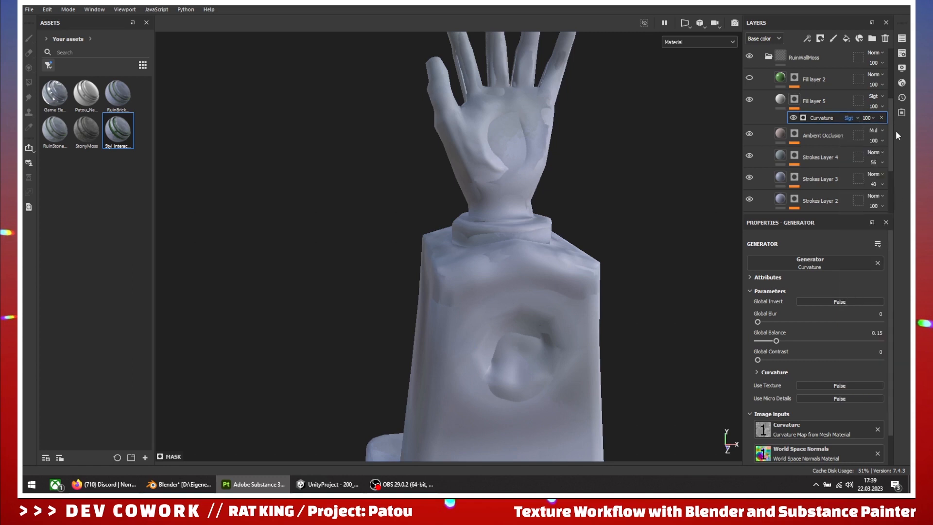
Try the Passthrough blend mode on Fill layer 5, then return the layer to Normal
click(874, 96)
click(849, 113)
click(875, 95)
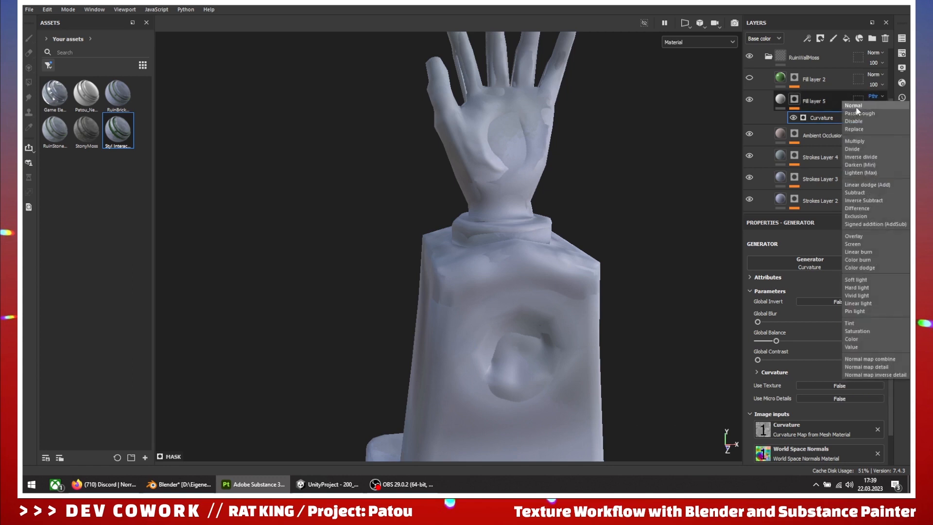
click(858, 104)
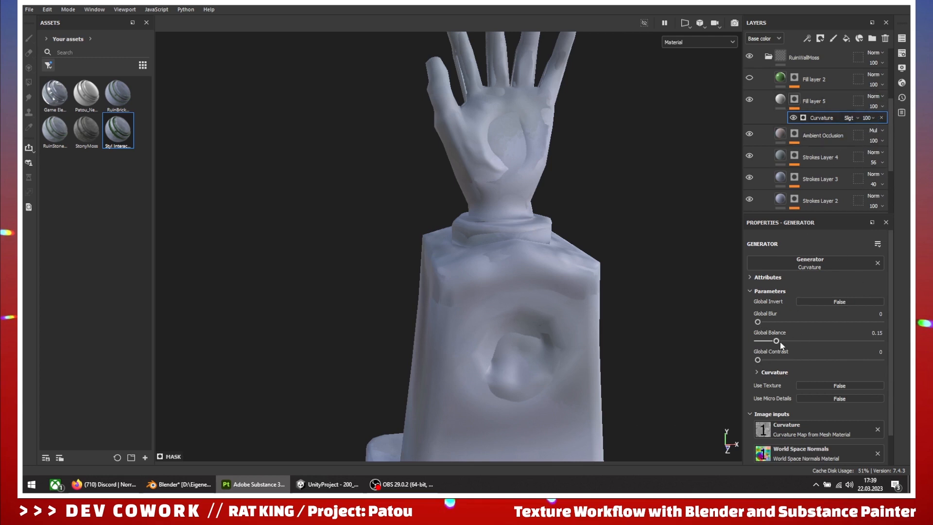
Set the Curvature generator's Global Balance to 0.37 and return its blend mode to Normal
drag(830, 342, 803, 340)
alt+drag(544, 269, 622, 292)
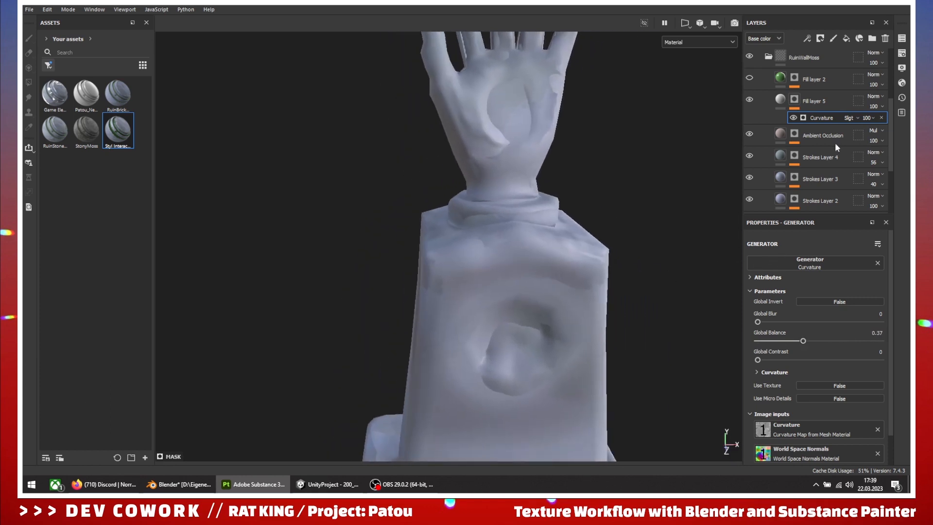
click(855, 118)
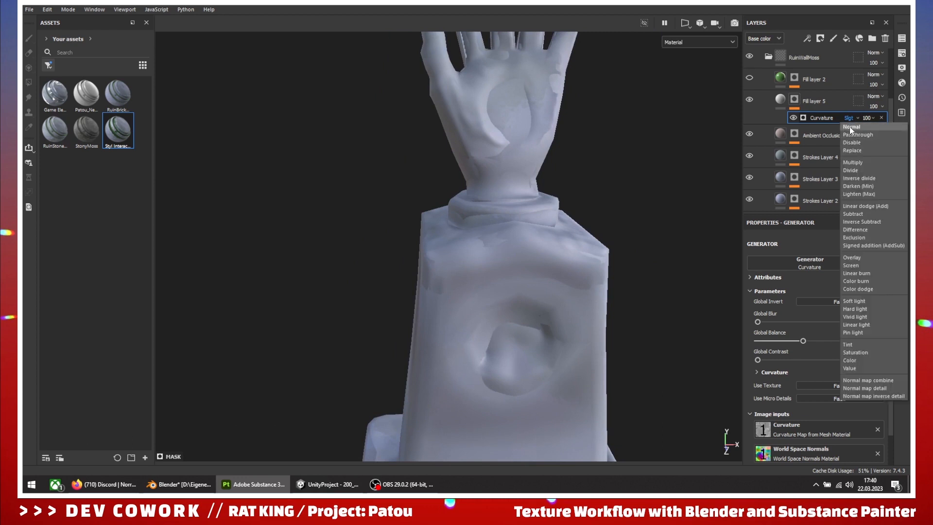
click(858, 131)
mouse_move(573, 214)
alt+mouse_down()
mouse_move(549, 208)
mouse_move(590, 224)
alt+mouse_up()
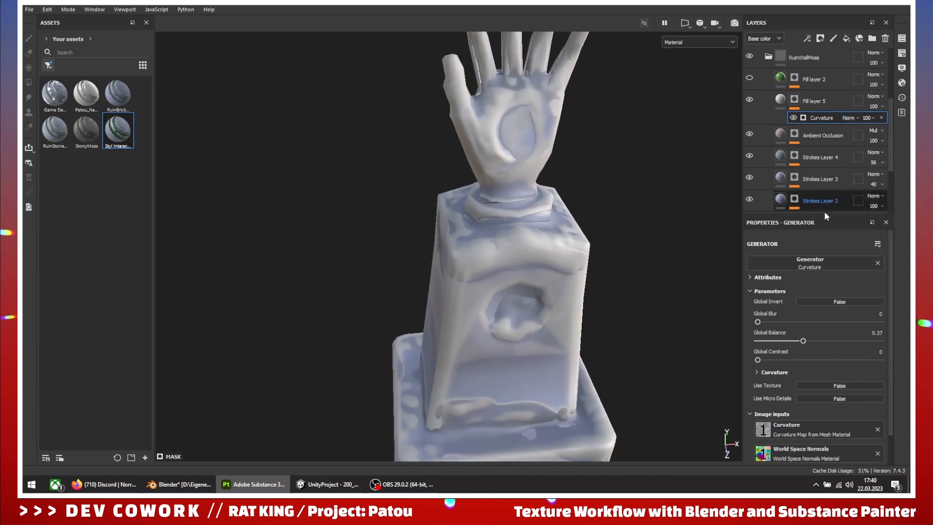
Set the Curvature generator's Global Balance to 0.02 and its opacity to 31
drag(801, 342, 761, 344)
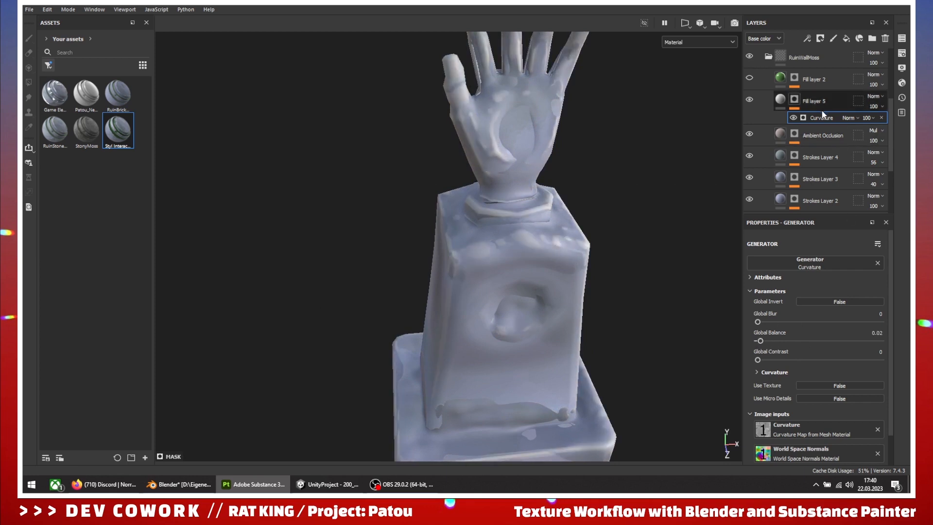
click(870, 118)
drag(902, 134, 874, 135)
alt+drag(448, 240, 503, 273)
scroll(762, 162, up, 3)
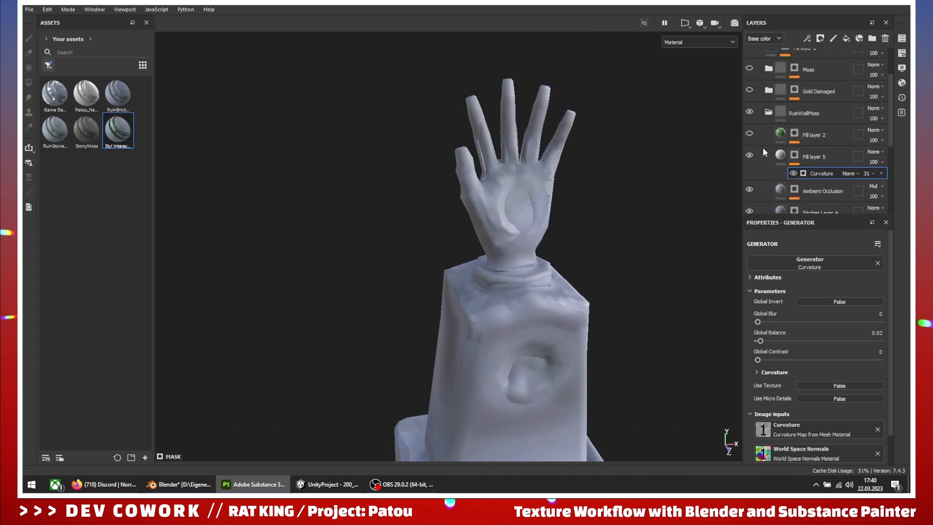
Show Fill layer 2 in the RuinWallMoss folder and examine its moss detail on the hand and pedestal
click(750, 133)
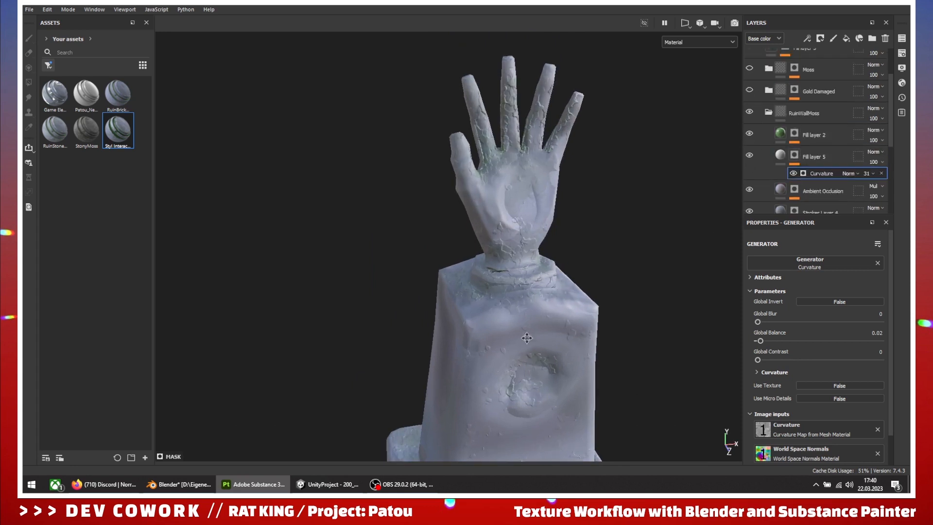
scroll(552, 267, up, 3)
scroll(552, 287, up, 3)
alt+middle_drag(543, 367, 510, 207)
scroll(503, 215, down, 2)
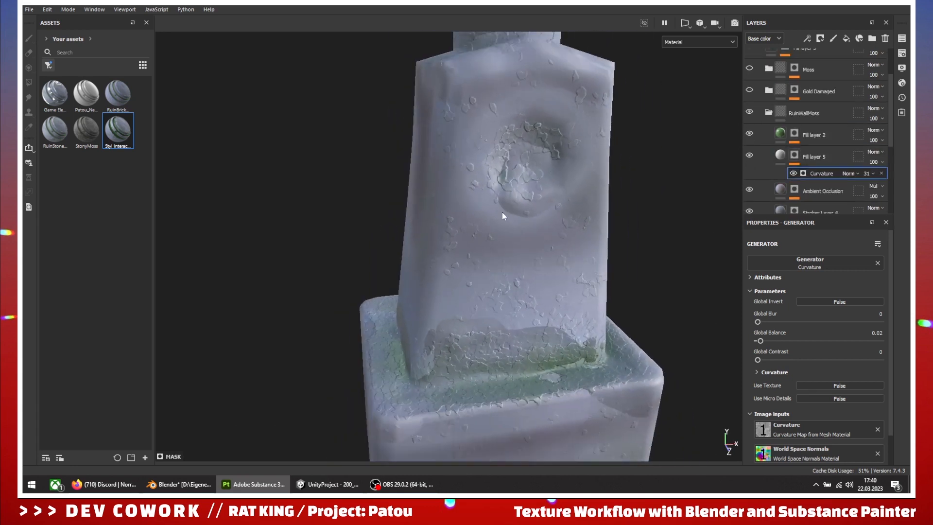
mouse_move(544, 217)
alt+mouse_down()
mouse_move(512, 262)
mouse_move(570, 340)
mouse_move(538, 323)
mouse_move(558, 275)
mouse_move(478, 272)
mouse_move(576, 274)
mouse_move(540, 298)
mouse_move(615, 243)
mouse_move(506, 319)
alt+mouse_up()
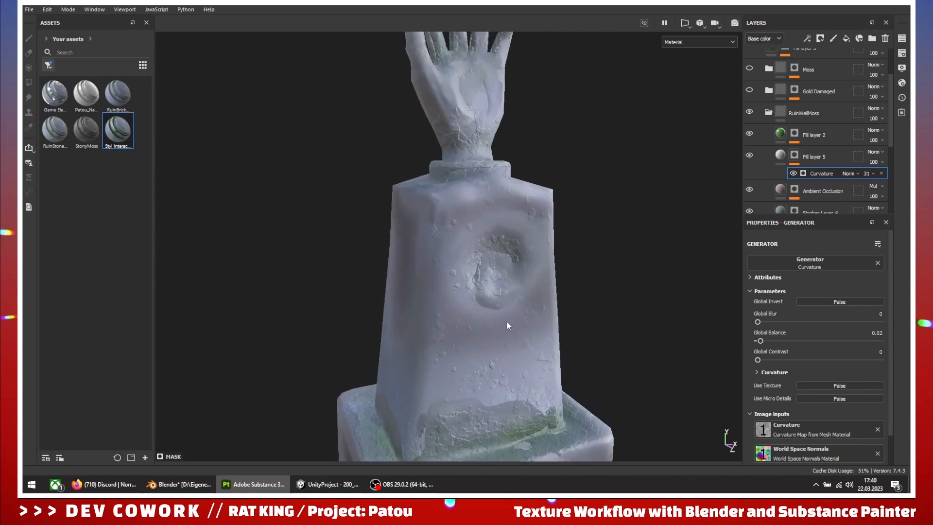
scroll(503, 297, up, 3)
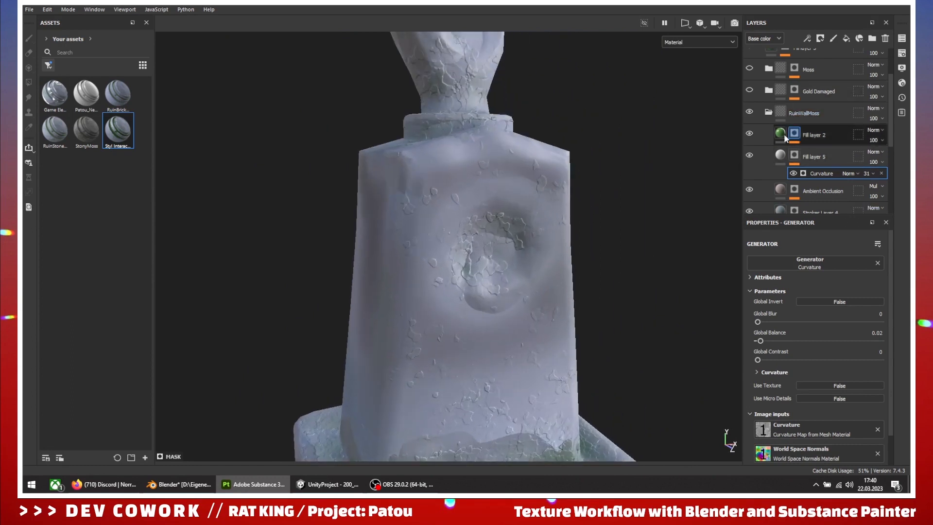
scroll(806, 355, down, 1)
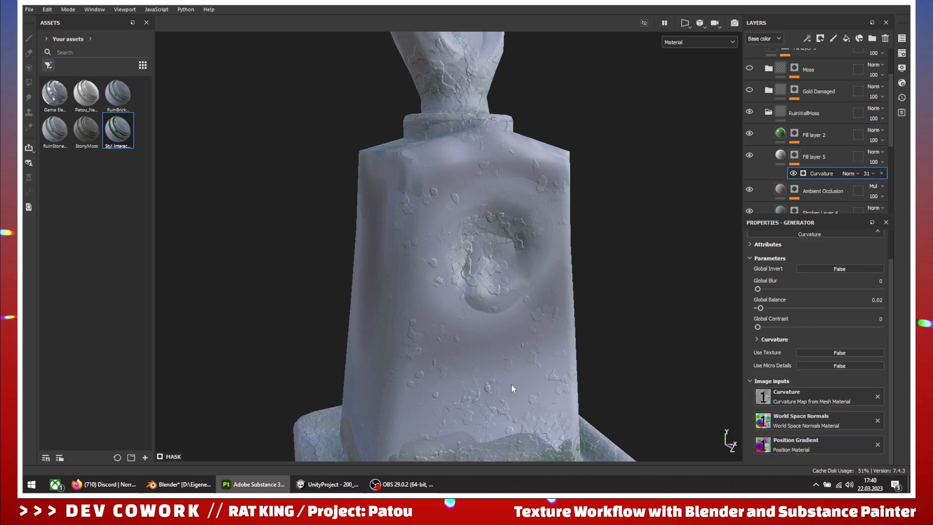
scroll(512, 385, up, 1)
scroll(457, 263, down, 1)
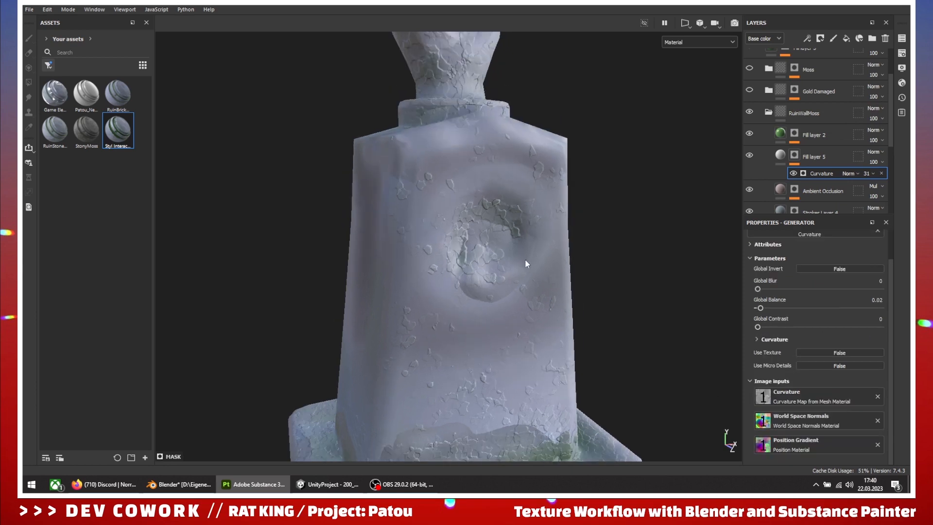
Examine the settings and image inputs of the Dirt effect in Fill layer 2's mask
click(795, 136)
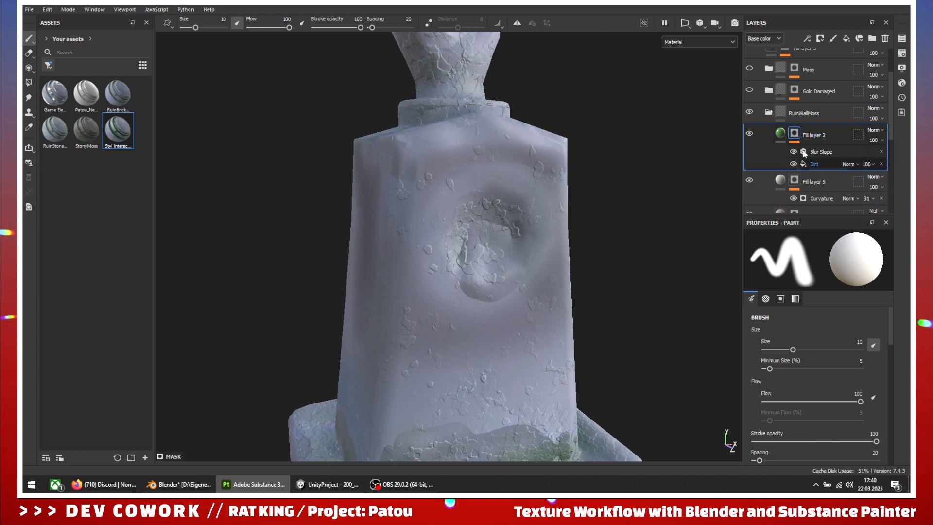
click(815, 165)
scroll(830, 370, down, 10)
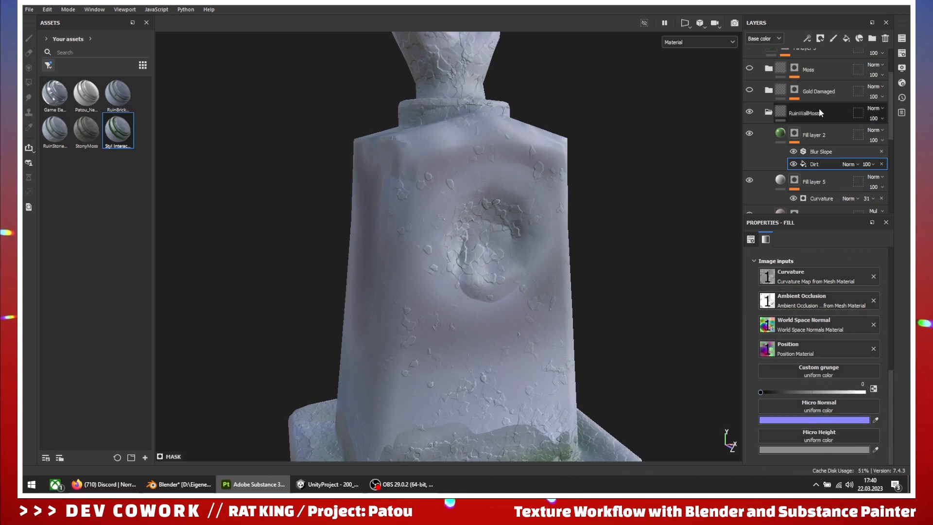
scroll(812, 129, up, 1)
Examine Fill layer 2's material, toggling its normal channel off and back on, and inspect the relief on the pedestal
click(781, 162)
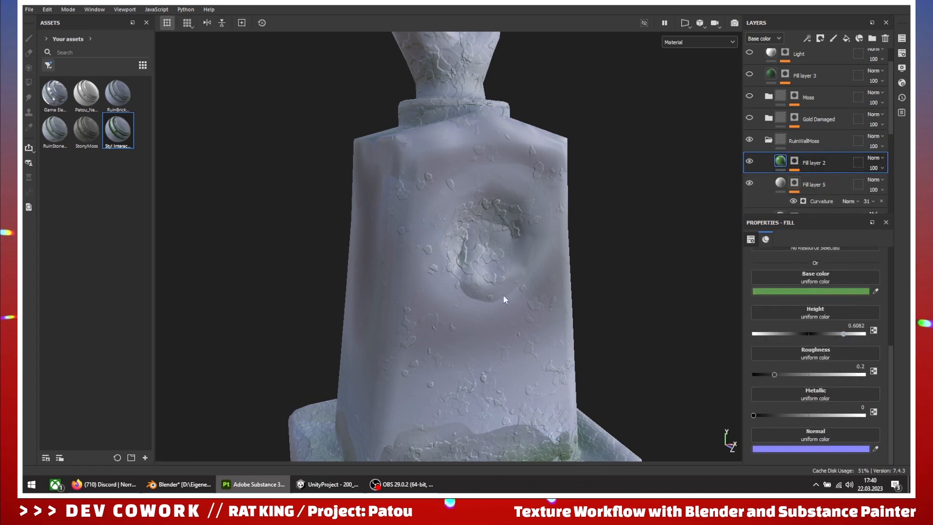
scroll(424, 227, up, 2)
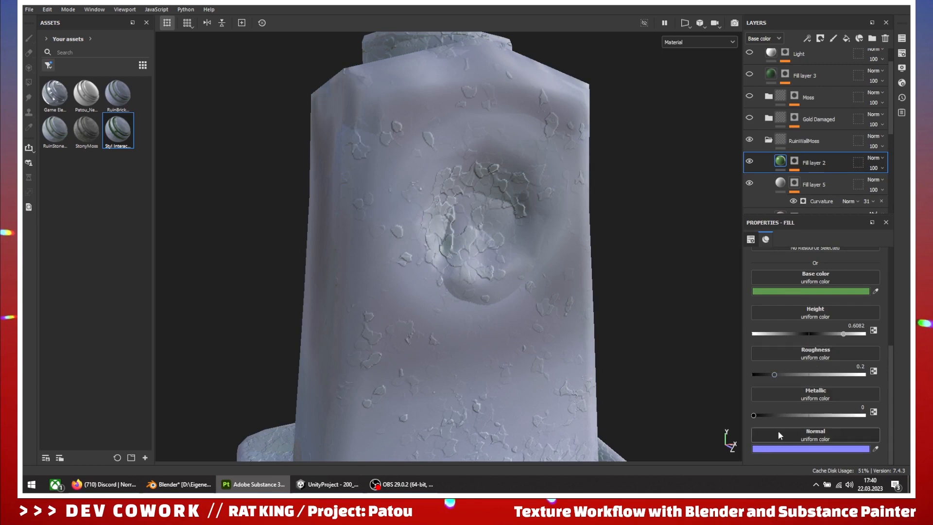
scroll(823, 399, up, 2)
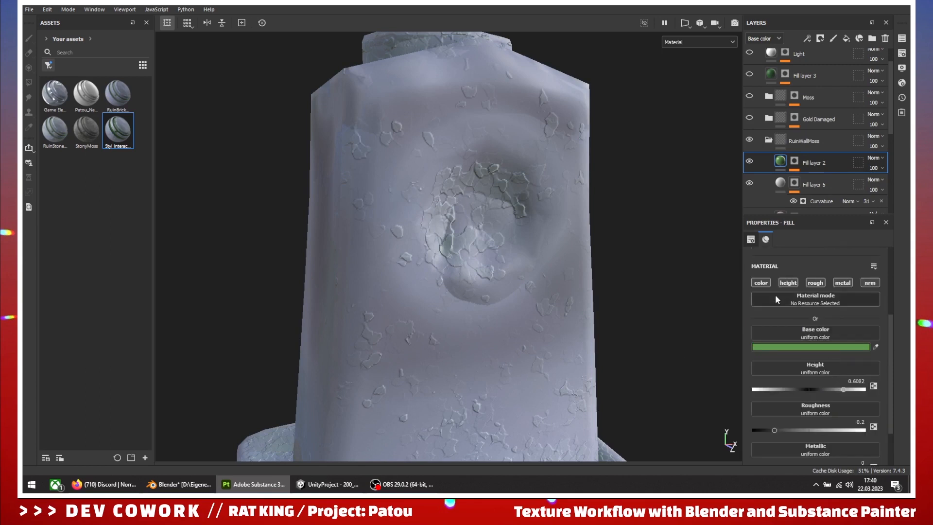
click(870, 284)
click(870, 284)
scroll(517, 372, down, 4)
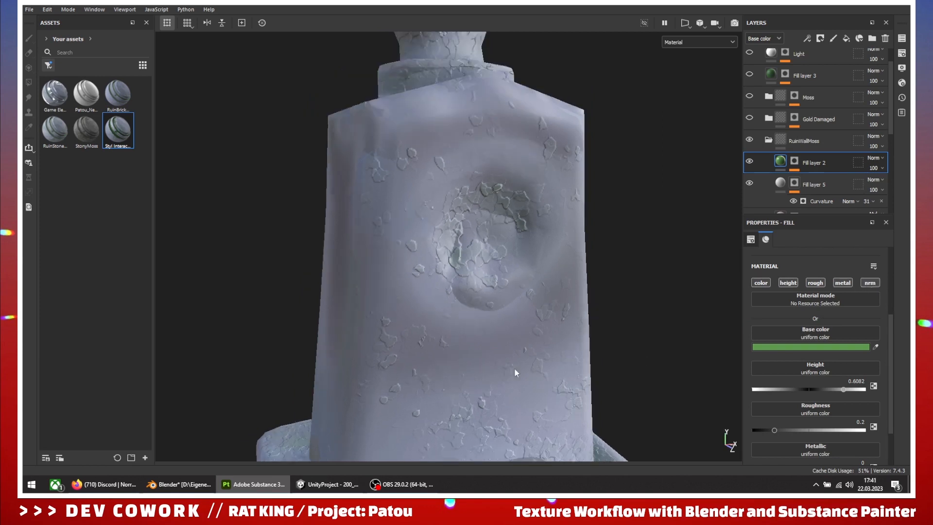
alt+drag(460, 341, 625, 336)
alt+middle_drag(428, 308, 527, 242)
alt+drag(527, 242, 455, 243)
alt+middle_drag(527, 267, 543, 304)
alt+drag(543, 304, 491, 331)
scroll(491, 330, up, 2)
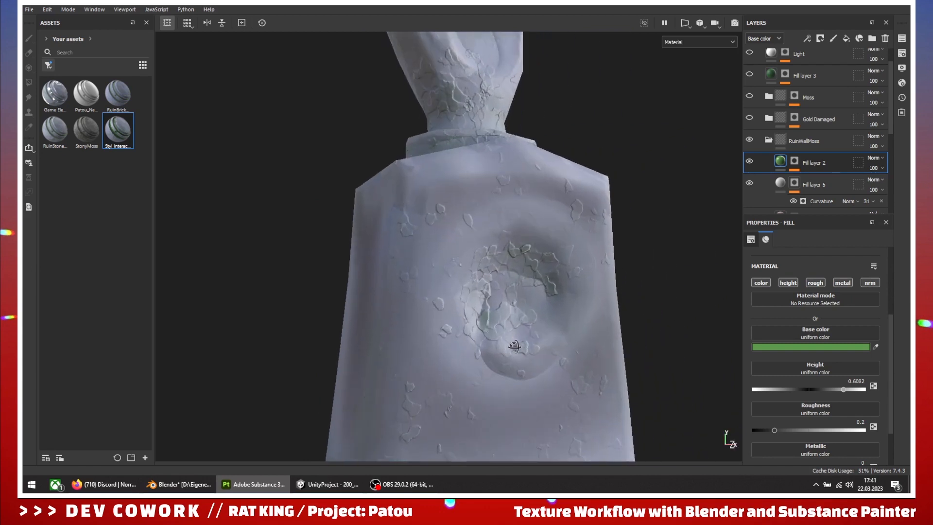
Collapse the RuinWallMoss folder, show the Gold Damaged folder, and check the gold on the pedestal from several sides
click(768, 141)
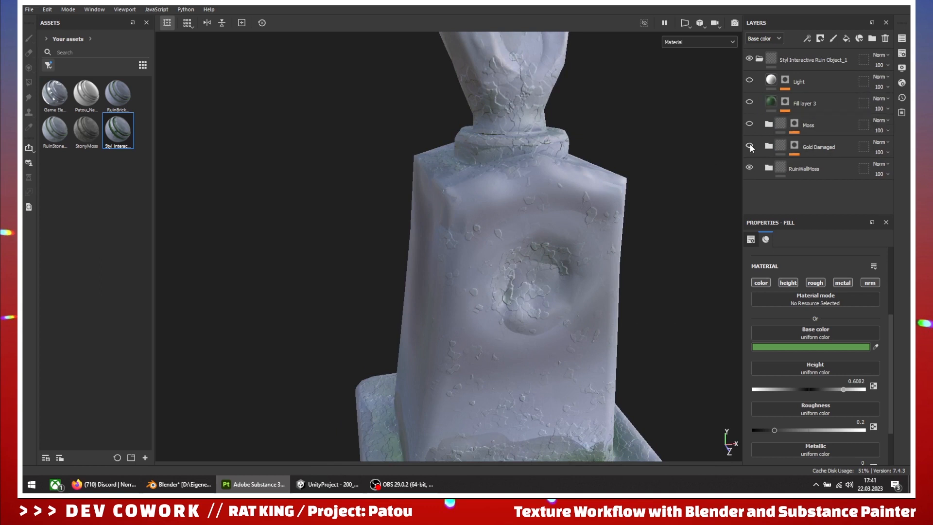
click(750, 146)
alt+drag(525, 325, 634, 336)
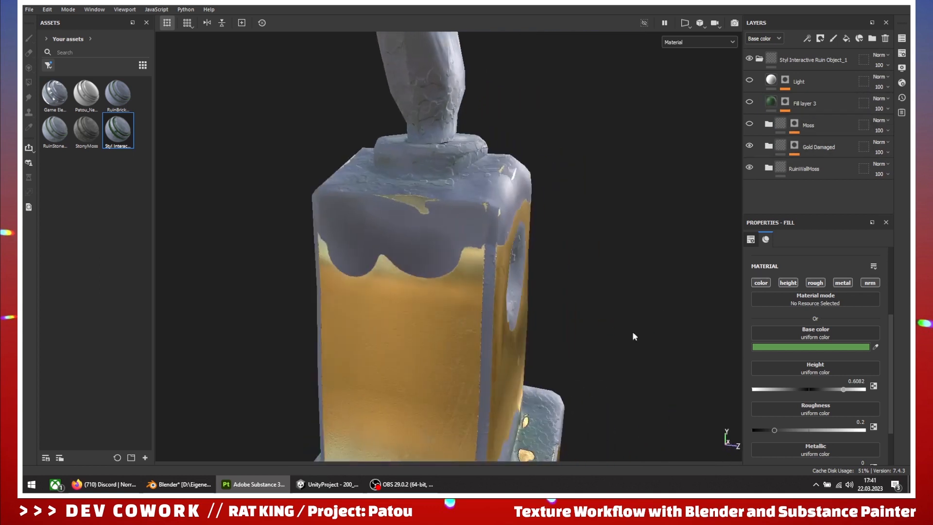
alt+right_drag(634, 337, 567, 358)
alt+drag(566, 358, 515, 342)
alt+middle_drag(515, 343, 514, 247)
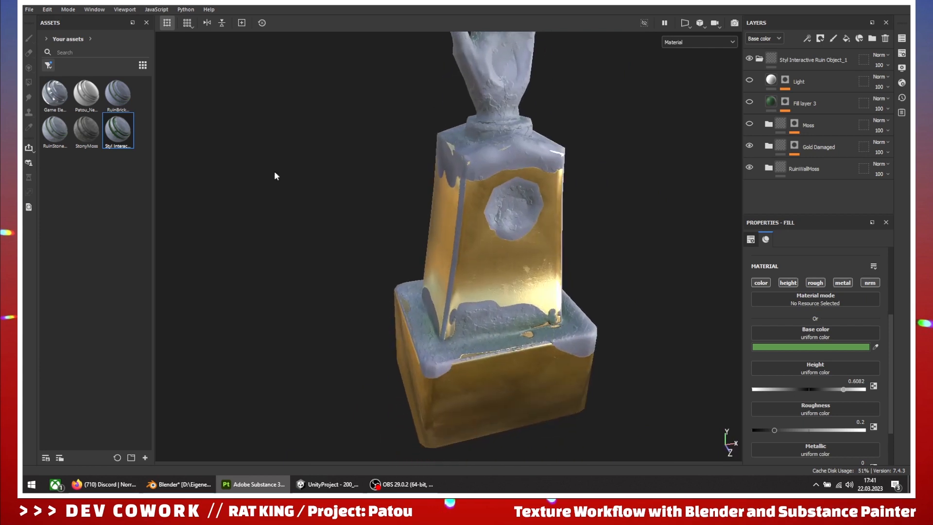
scroll(797, 324, down, 2)
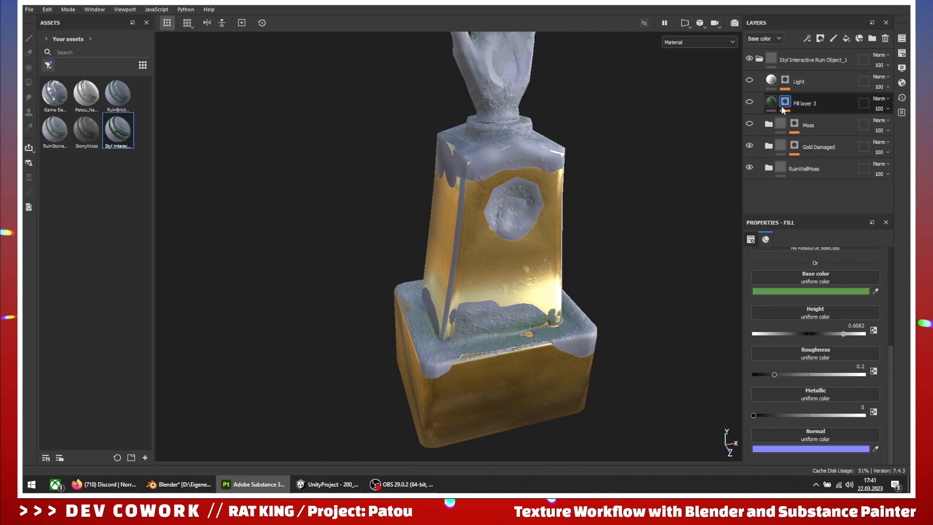
scroll(490, 300, up, 2)
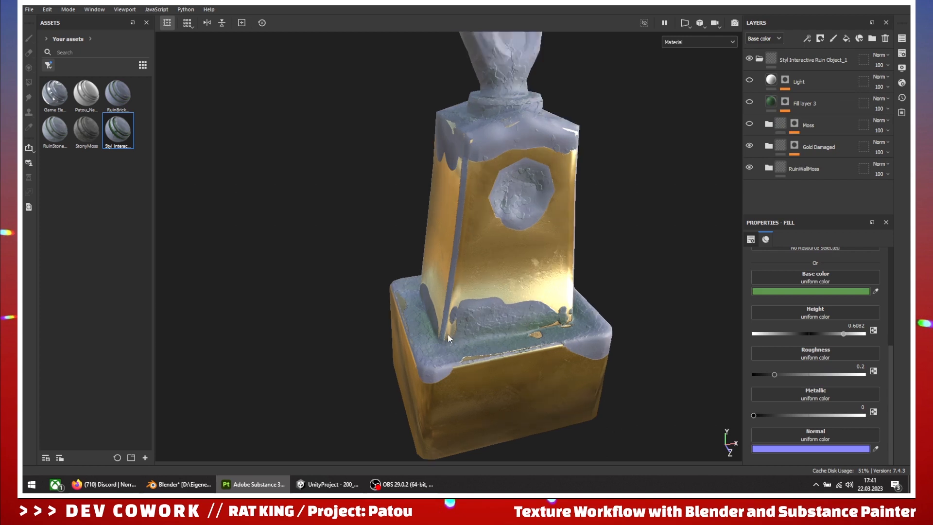
alt+drag(448, 334, 549, 272)
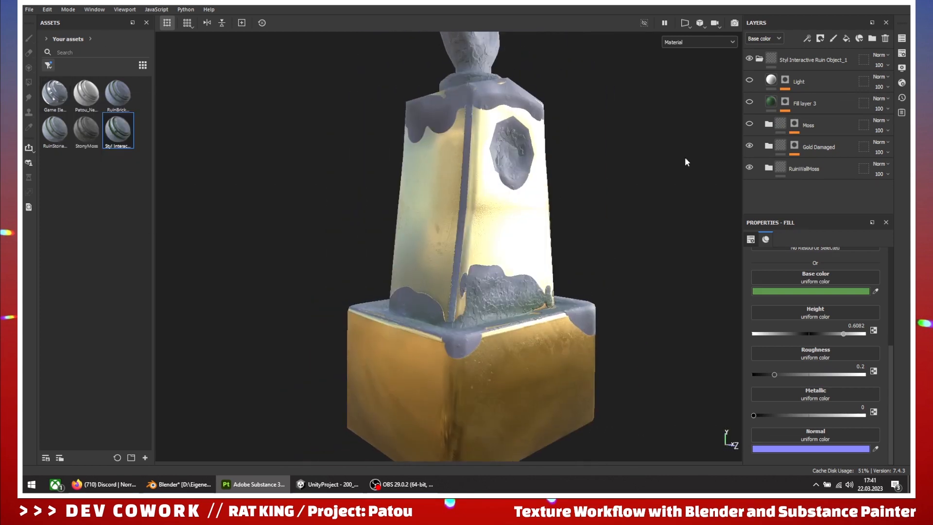
Replace the Color selection in the Gold Damaged folder's mask with a new, empty Color selection
click(794, 145)
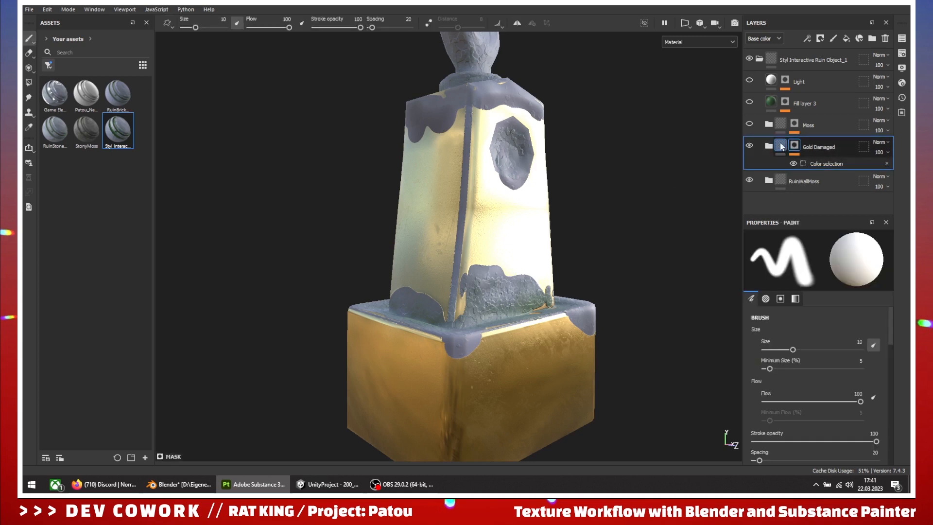
click(830, 165)
alt+drag(583, 257, 523, 291)
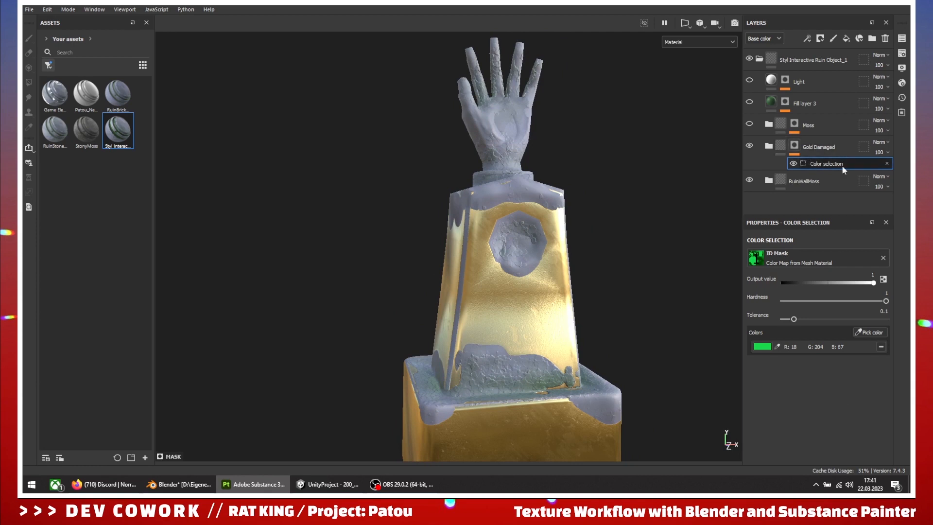
click(887, 163)
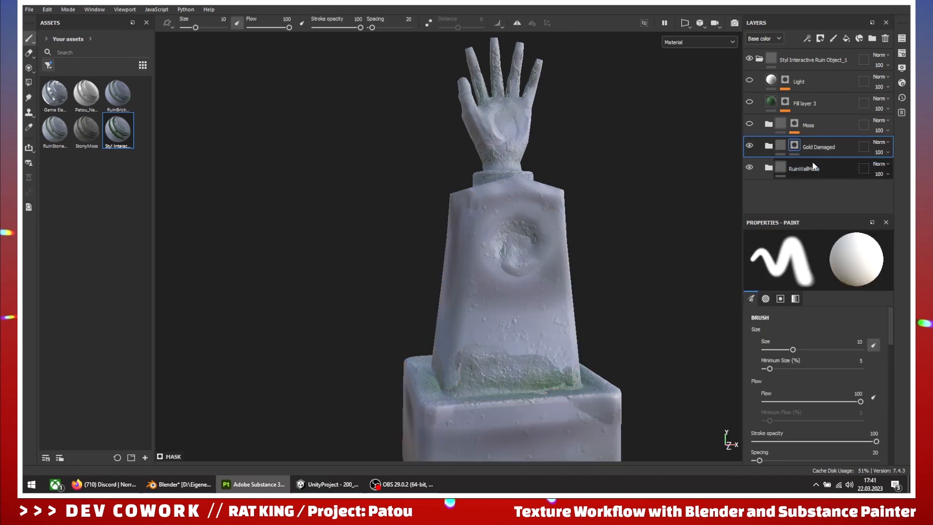
right_click(792, 148)
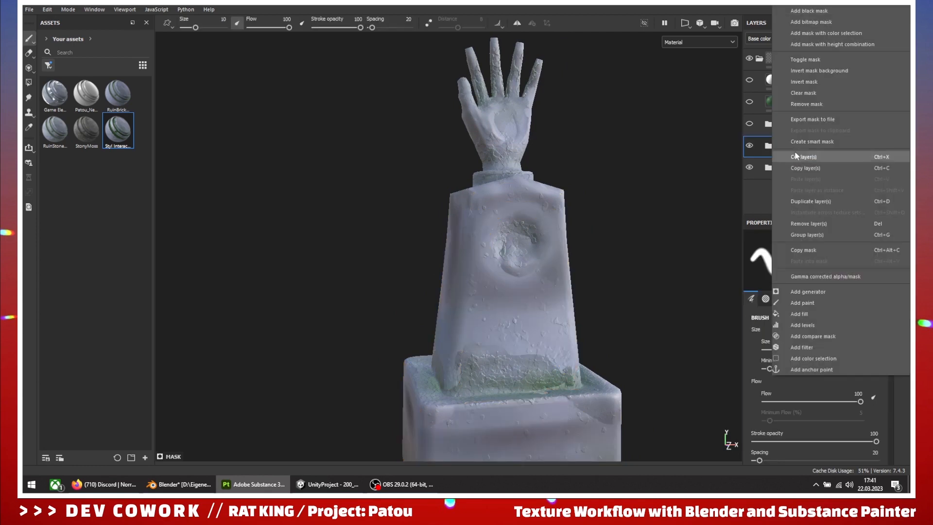
click(807, 362)
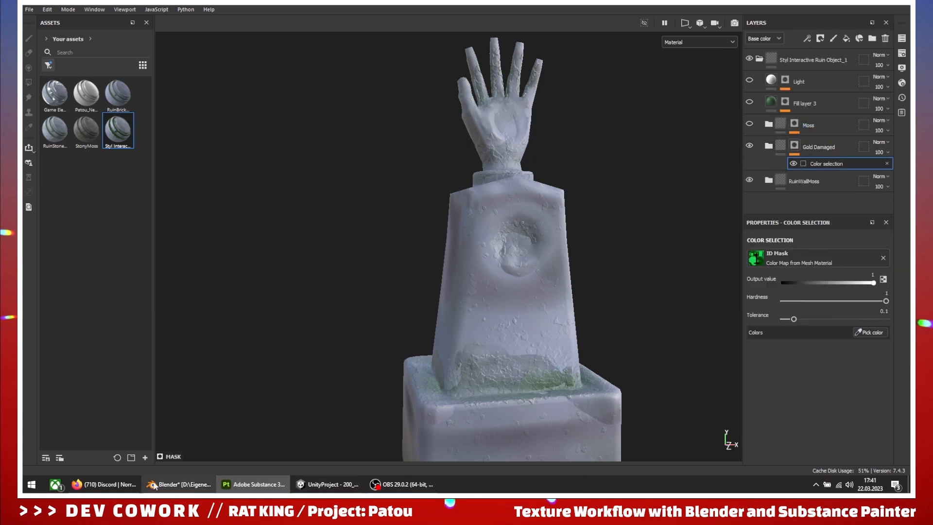
Compare the statue's material colours in Blender with its ID map colours in Substance 3D Painter without picking one
click(179, 484)
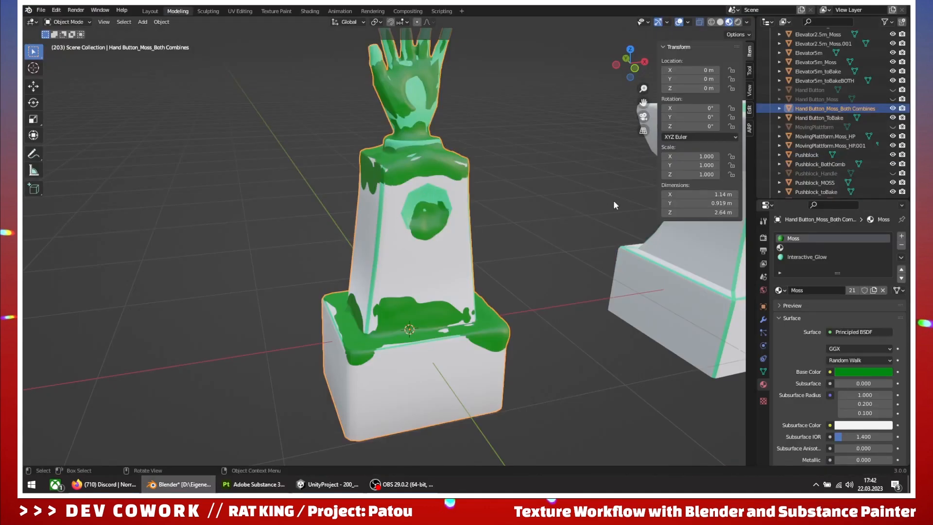
key(alt+Tab)
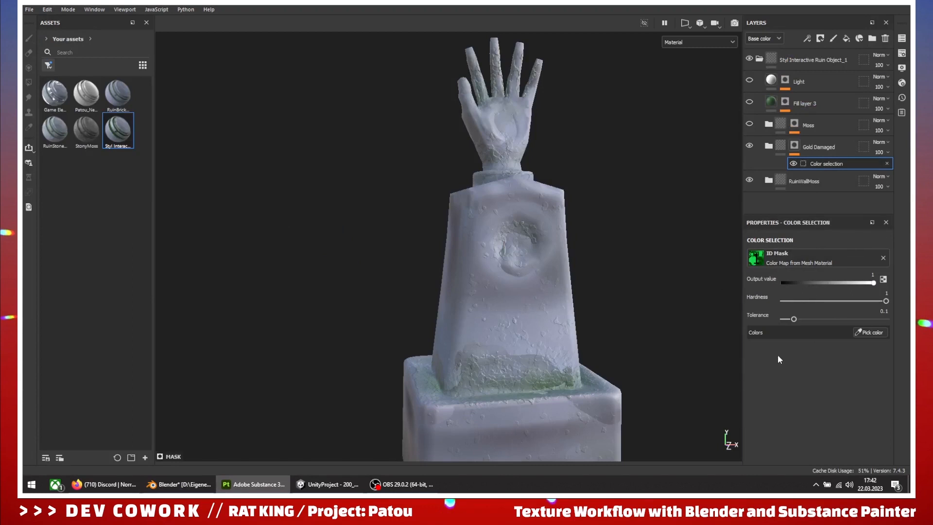
click(873, 332)
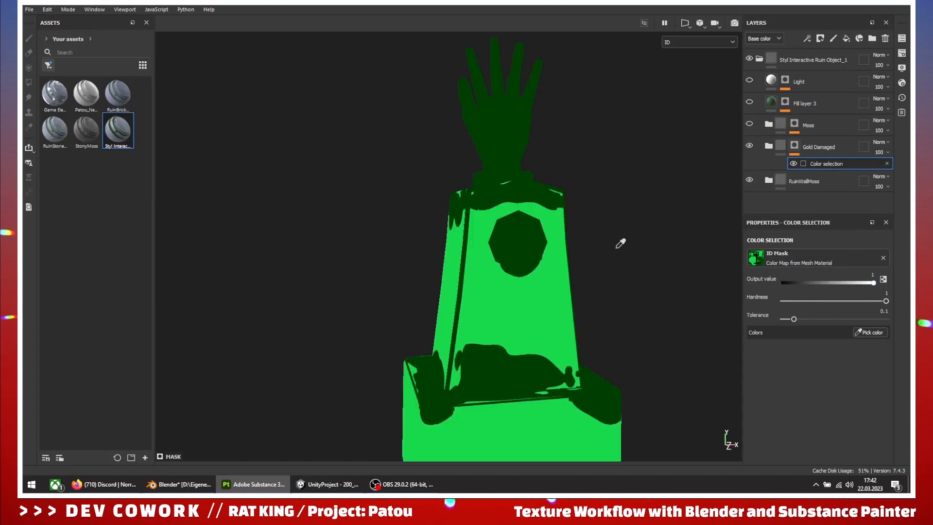
scroll(601, 317, down, 2)
key(Escape)
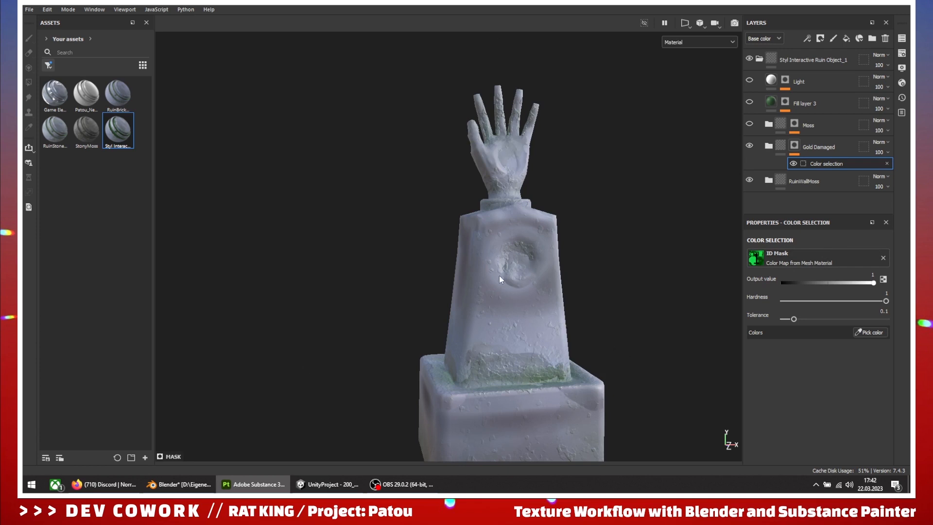
Switch to Blender, hide Hand Button_ToBake, and show Hand Button_Moss and Hand Button
click(180, 484)
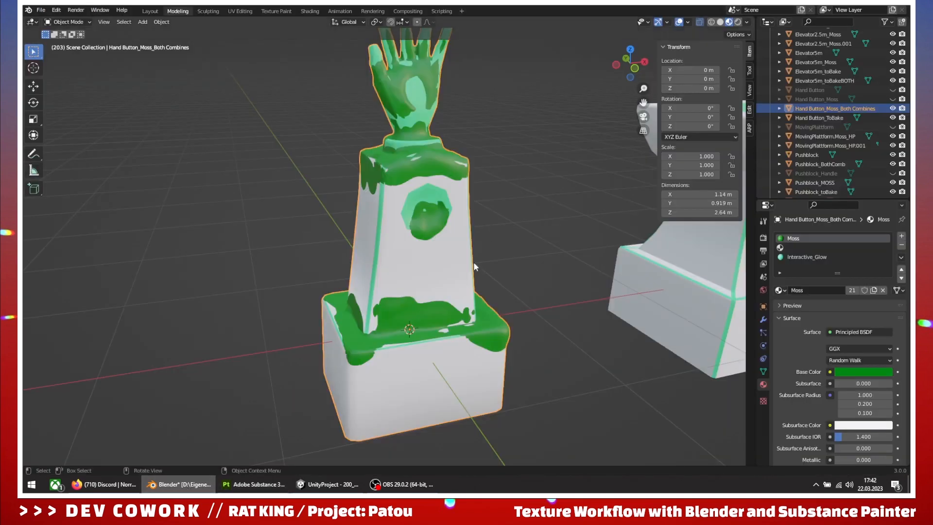
middle_drag(490, 282, 504, 299)
scroll(505, 298, up, 1)
click(820, 99)
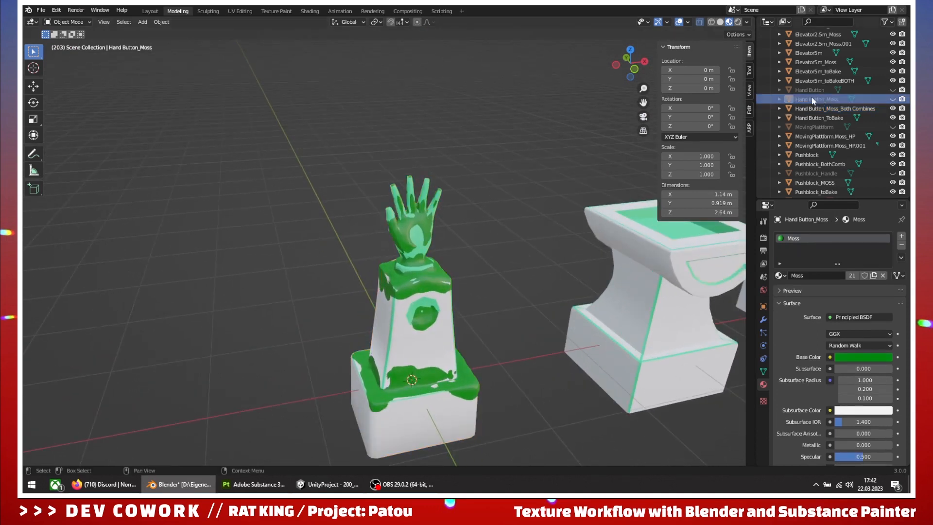
click(893, 118)
click(893, 99)
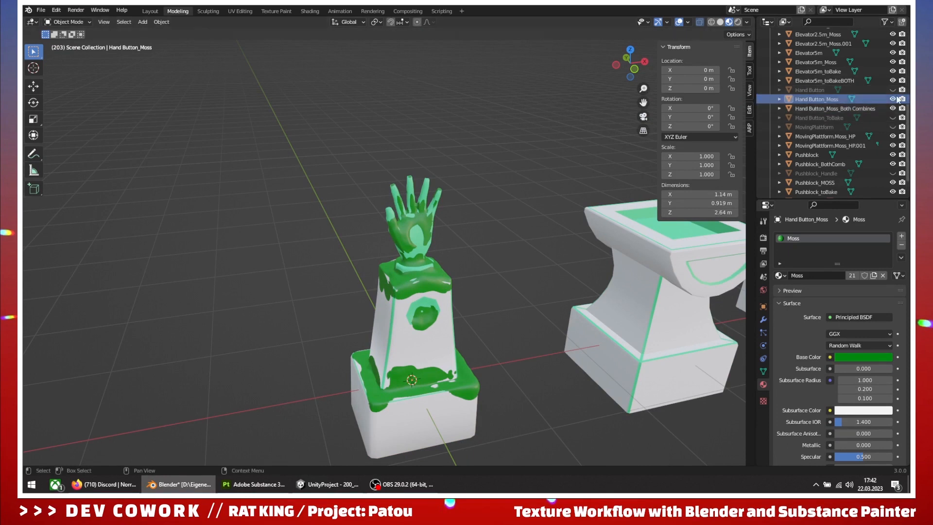
click(893, 89)
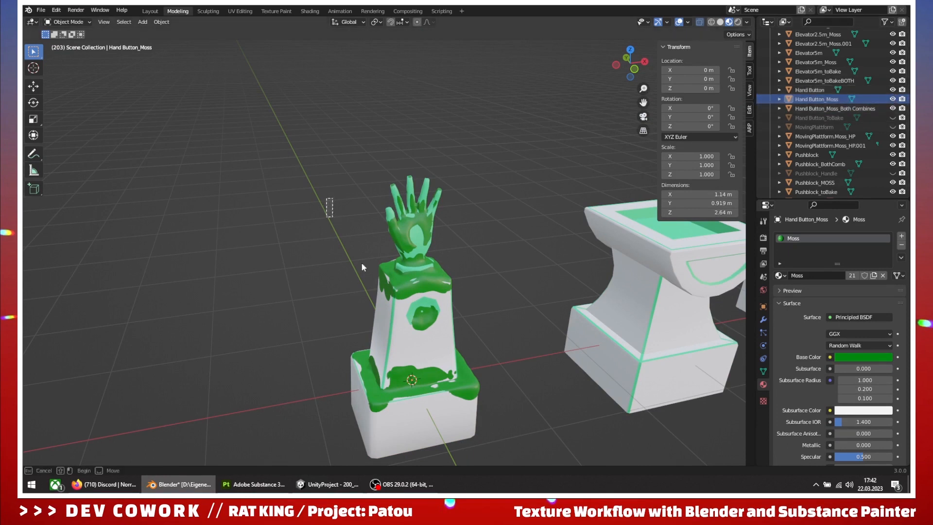
Select the visible hand statue objects together and open the Shading workspace with the statue in view
drag(326, 198, 500, 400)
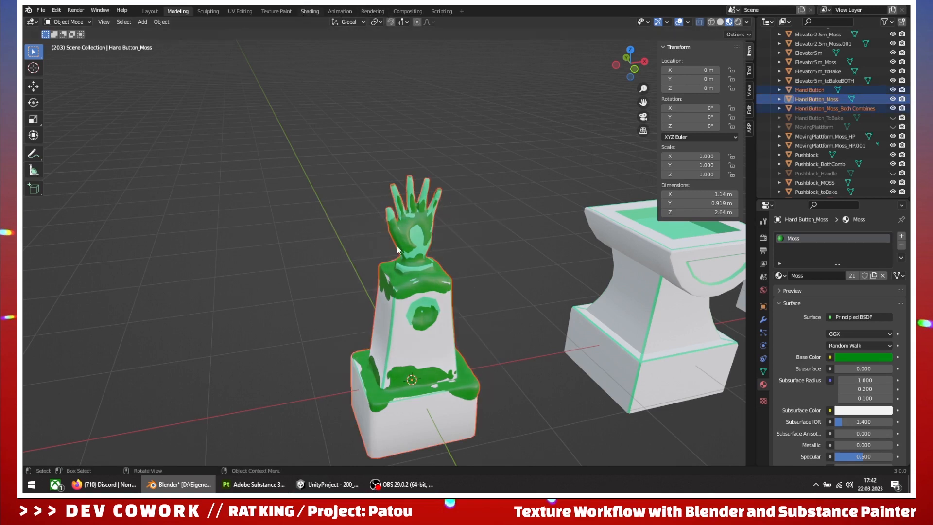
click(311, 11)
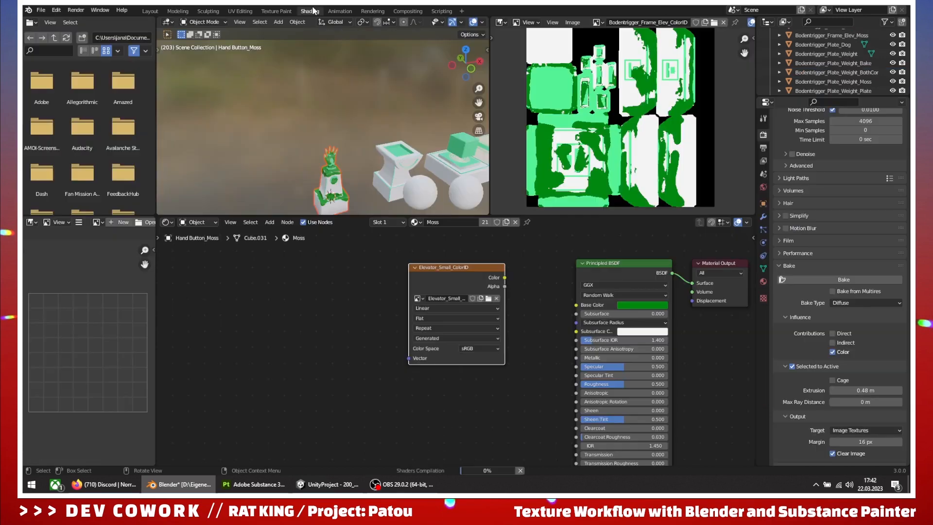
shift+middle_drag(382, 177, 379, 117)
scroll(377, 121, up, 2)
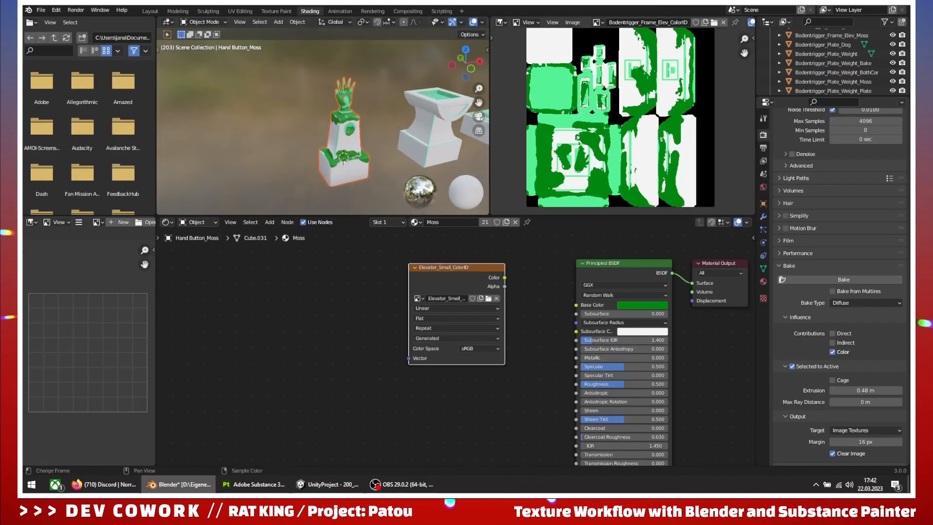
Unlink the previous color ID image from the image editor and isolate the selected statue objects in local view
click(724, 23)
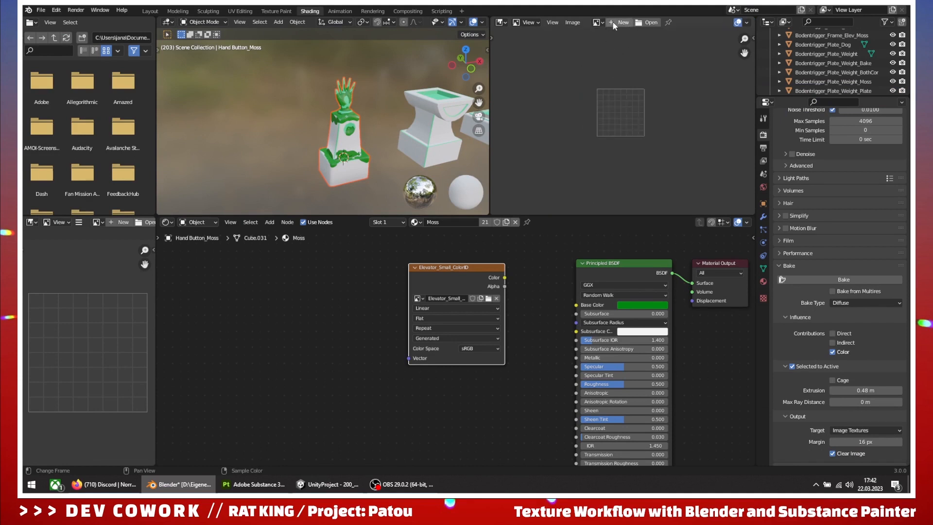
scroll(341, 146, up, 3)
shift+middle_drag(371, 152, 365, 160)
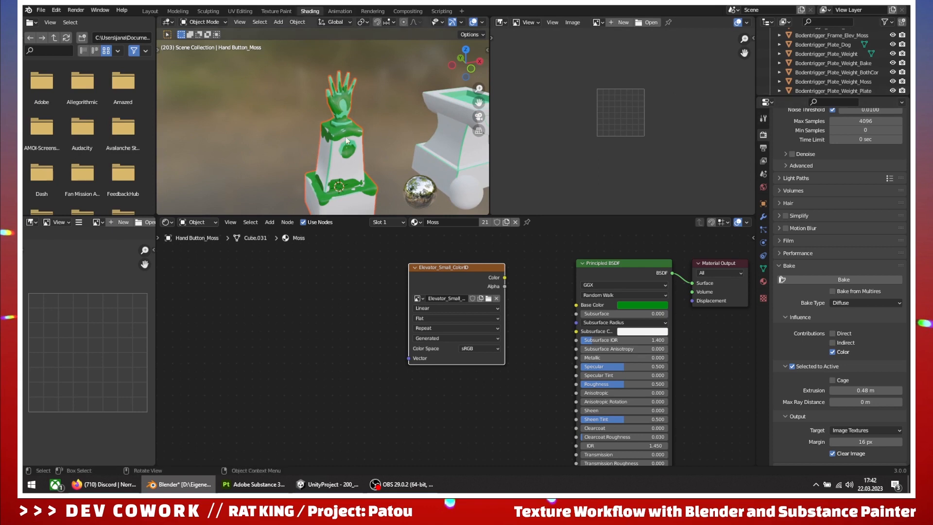
key(KP_Divide)
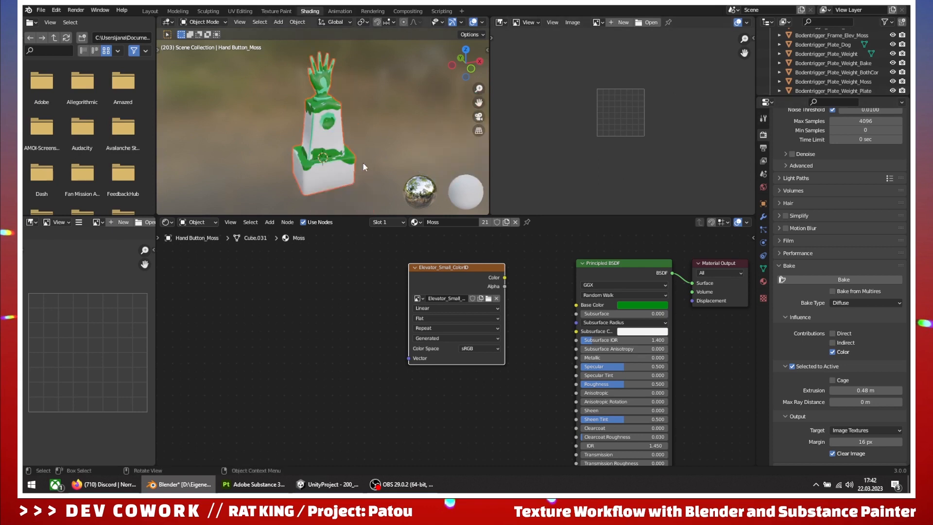
Make Hand Button the only selected object and hide Hand Button_Moss, keeping Hand Button_Moss_Both Combines visible
scroll(836, 81, down, 3)
scroll(837, 81, down, 5)
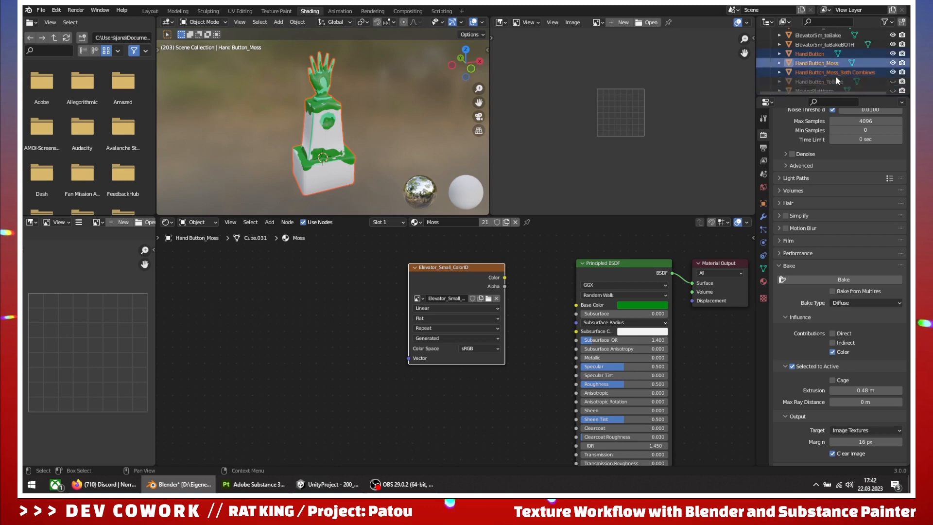
click(821, 54)
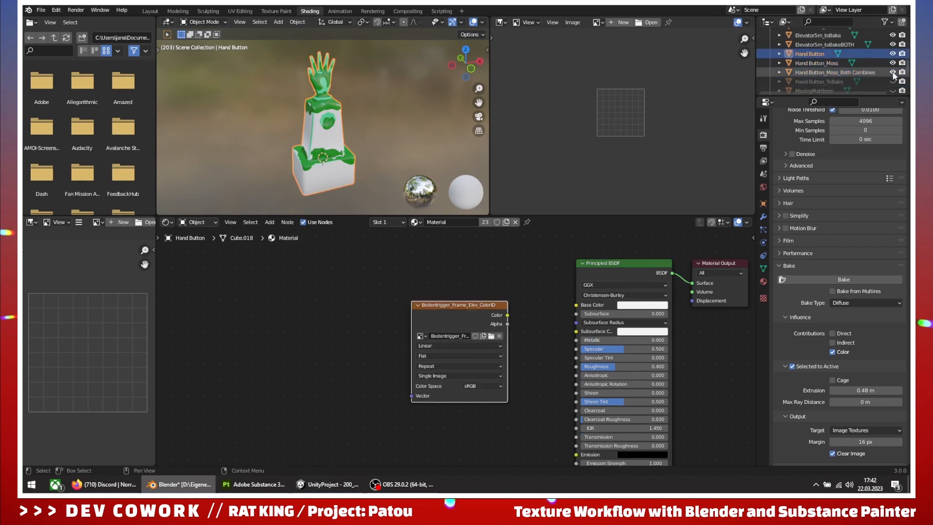
click(893, 63)
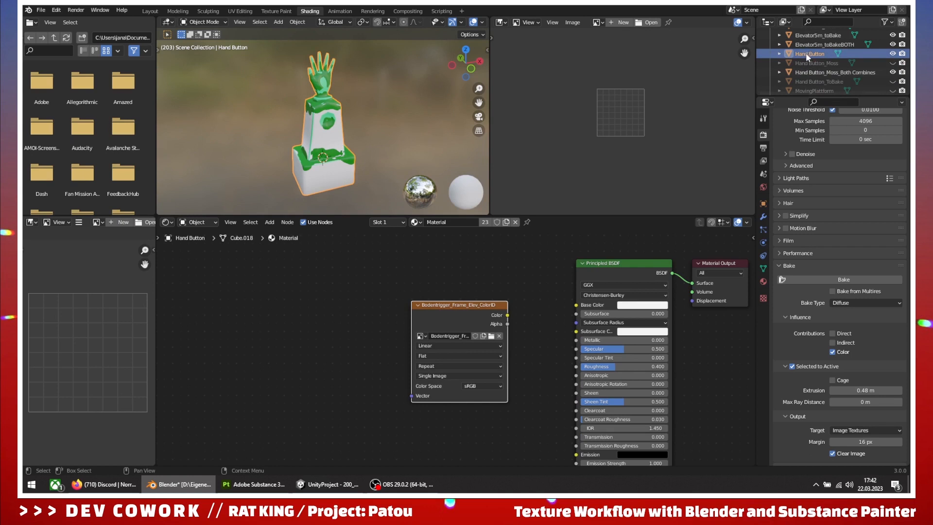
click(893, 72)
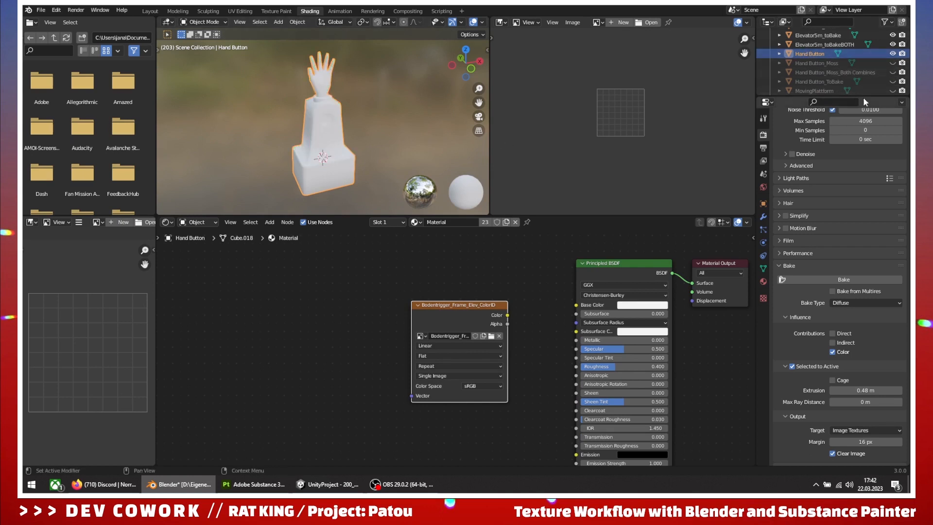
click(893, 72)
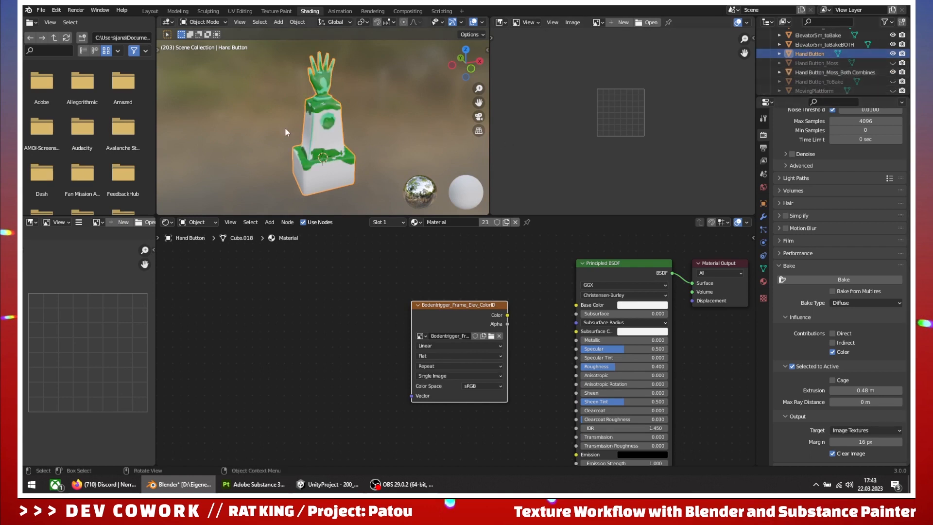
scroll(334, 143, up, 3)
shift+middle_drag(350, 108, 371, 138)
scroll(367, 139, down, 1)
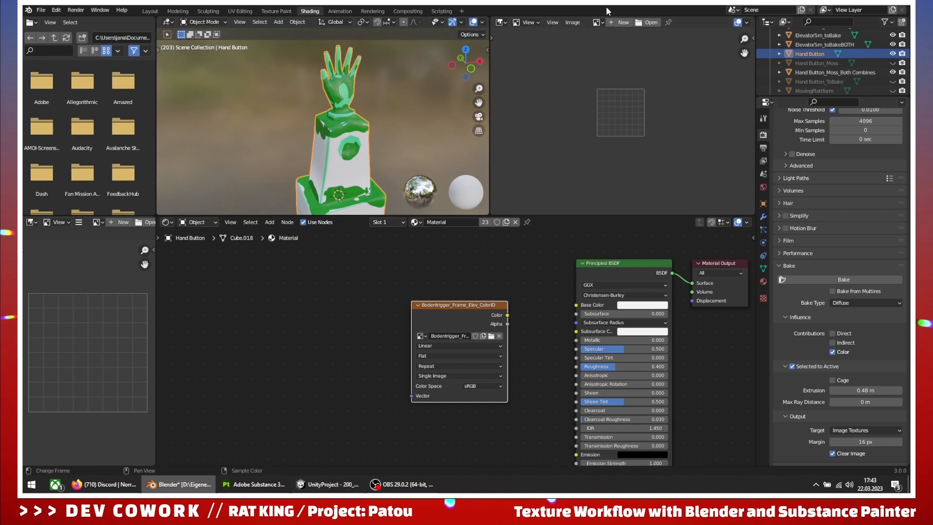
Create a new blank image named Head Button_ColorID without an alpha channel
click(623, 23)
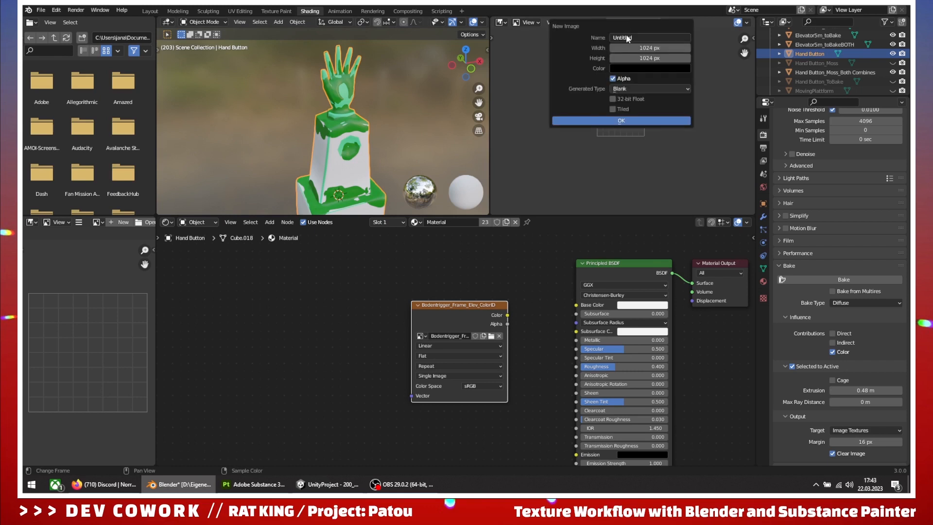
click(627, 37)
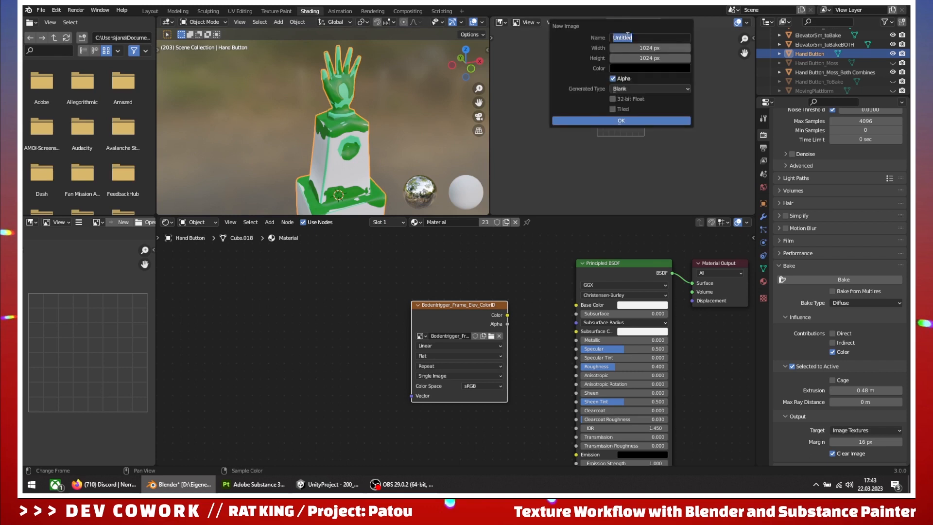
text(Head Button_ColorID)
click(613, 79)
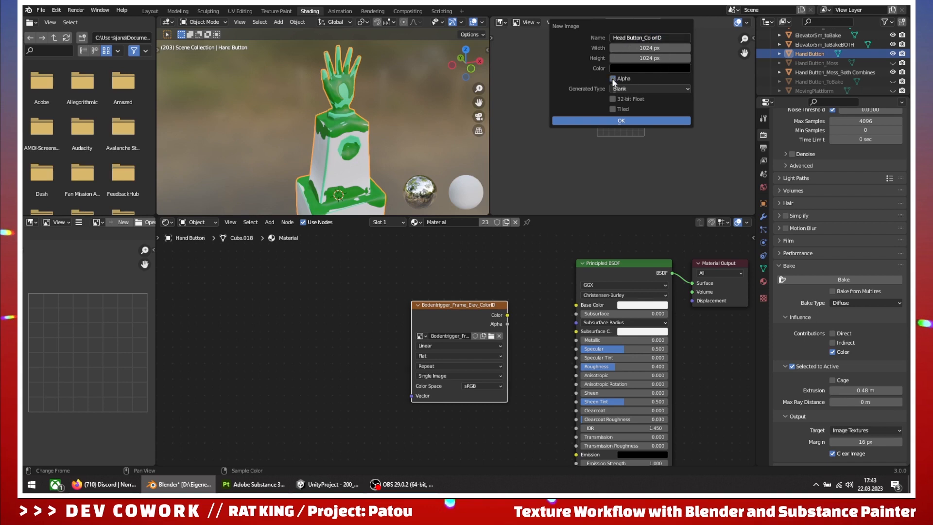
click(616, 121)
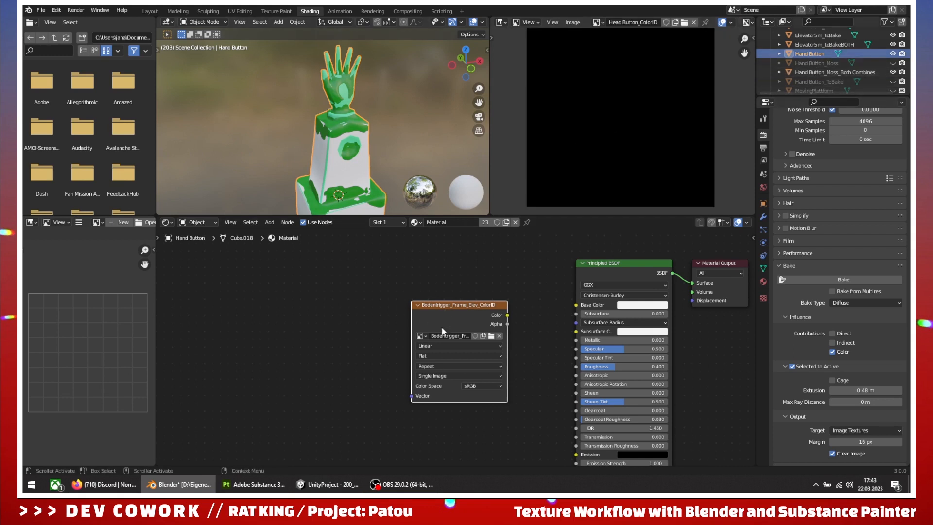
Replace the Bodentrigger_Frame_Elev_ColorID texture node in Hand Button's material with a new, unconnected Image Texture node
drag(453, 304, 416, 287)
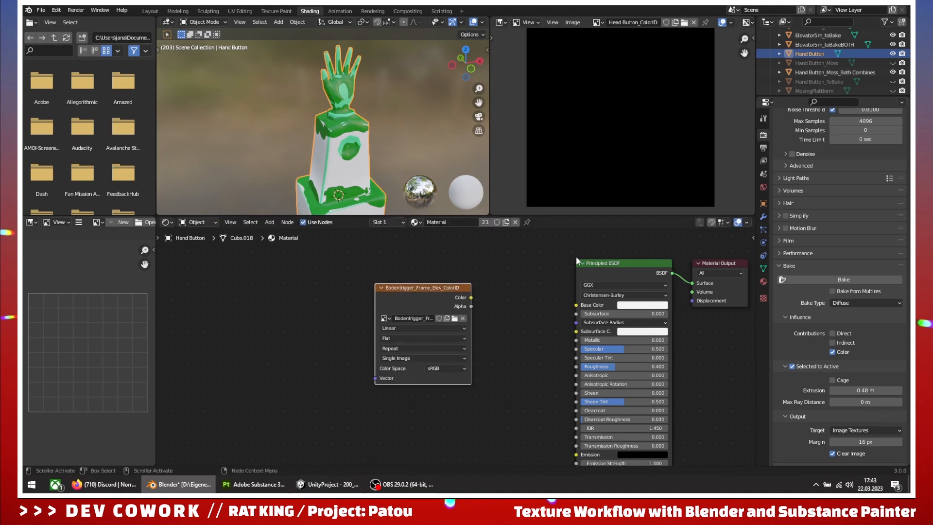
key(Delete)
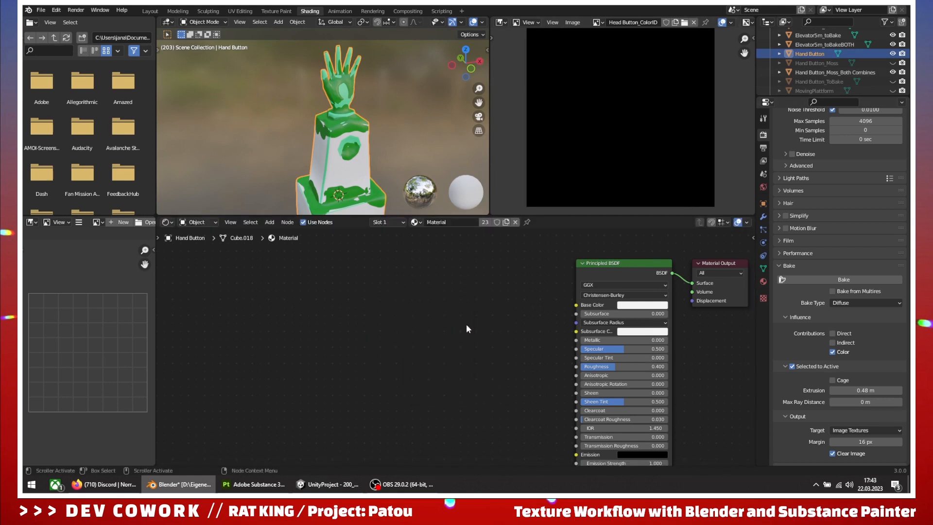
right_click(434, 323)
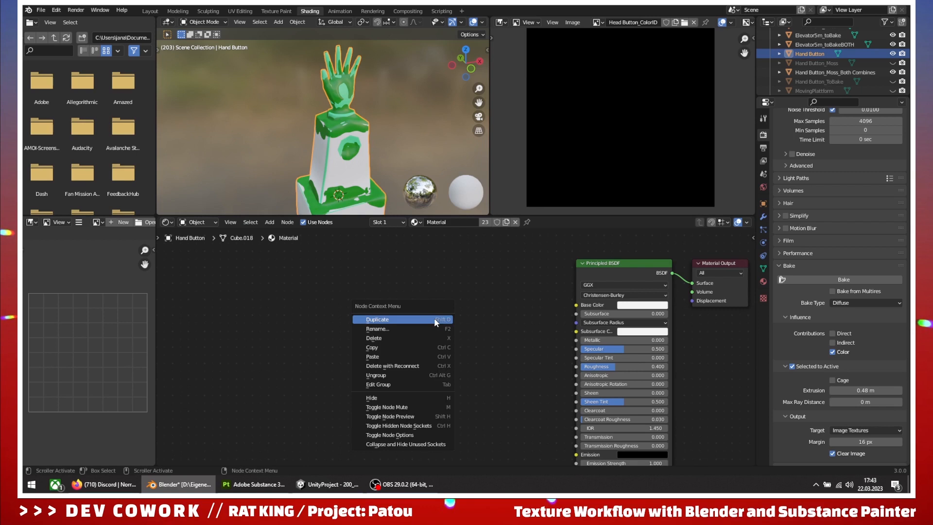
key(shift+a)
click(468, 316)
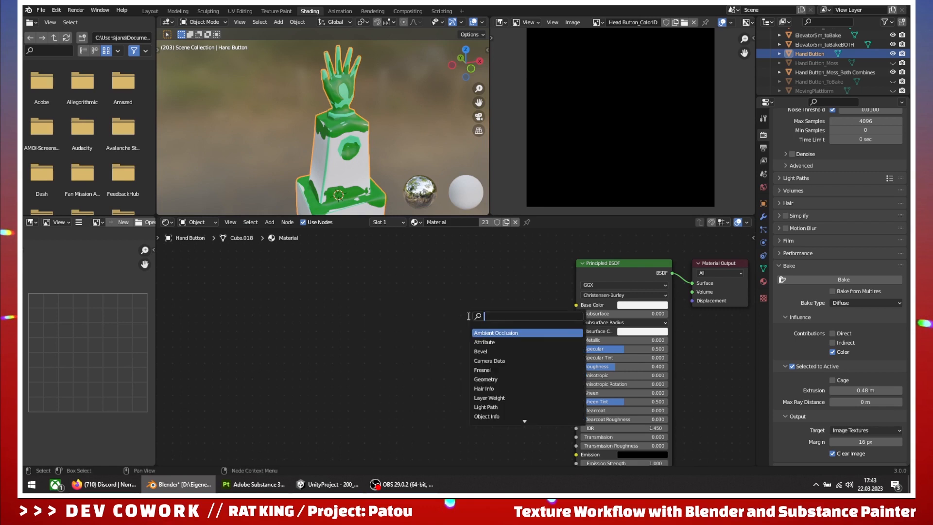
text(image)
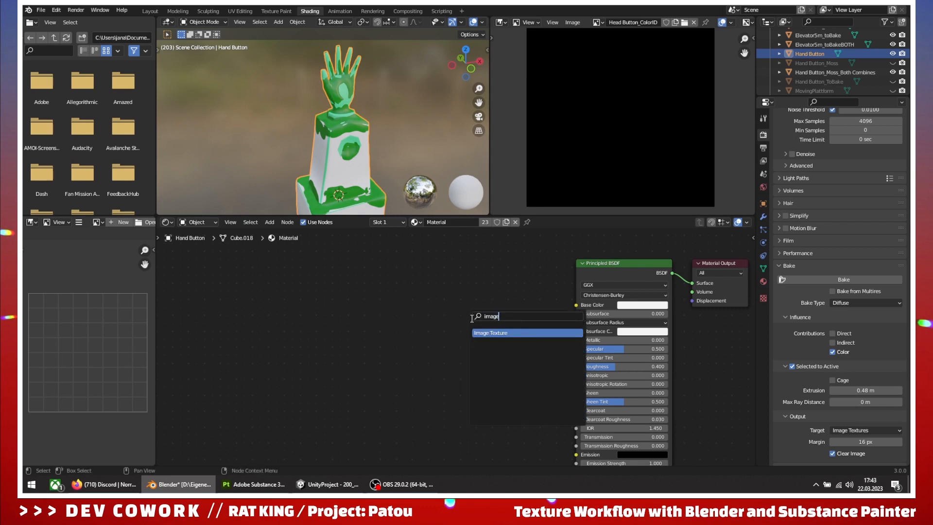
click(495, 333)
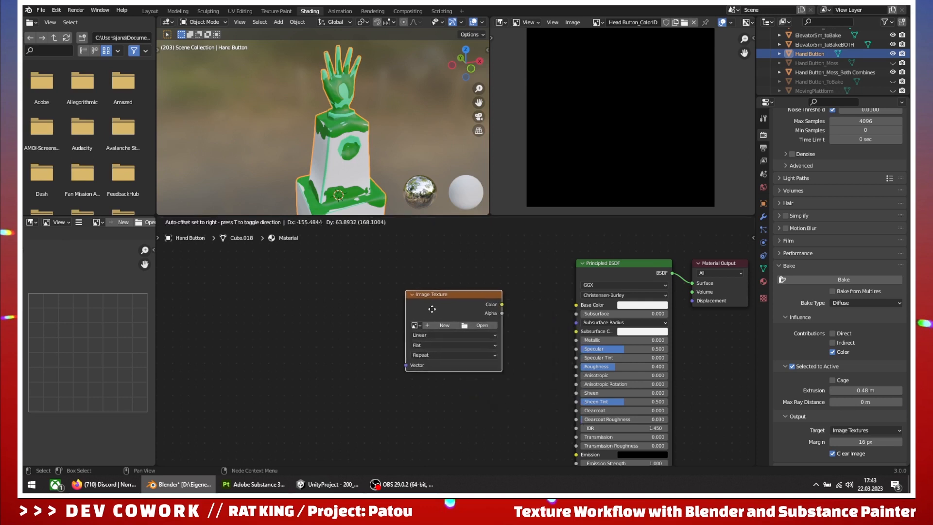
click(450, 306)
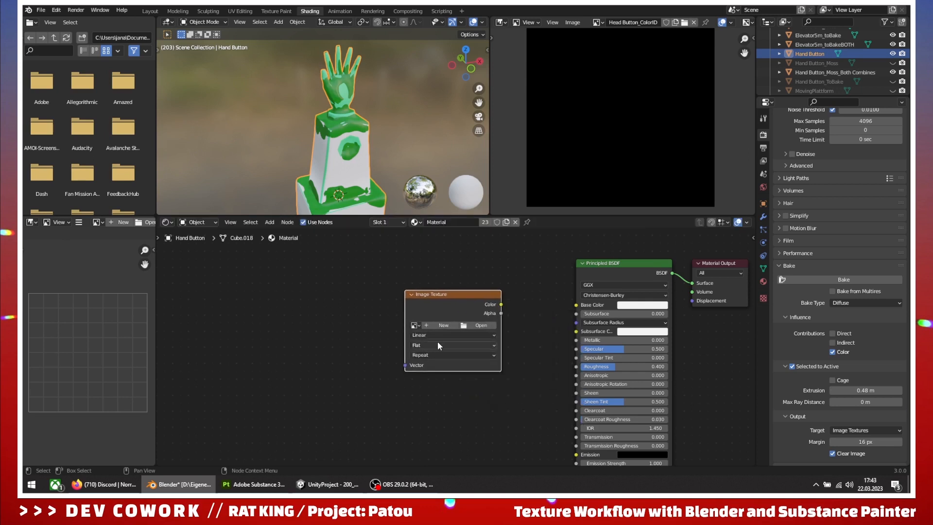
Assign the Head Button_ColorID image to the new Image Texture node
click(416, 325)
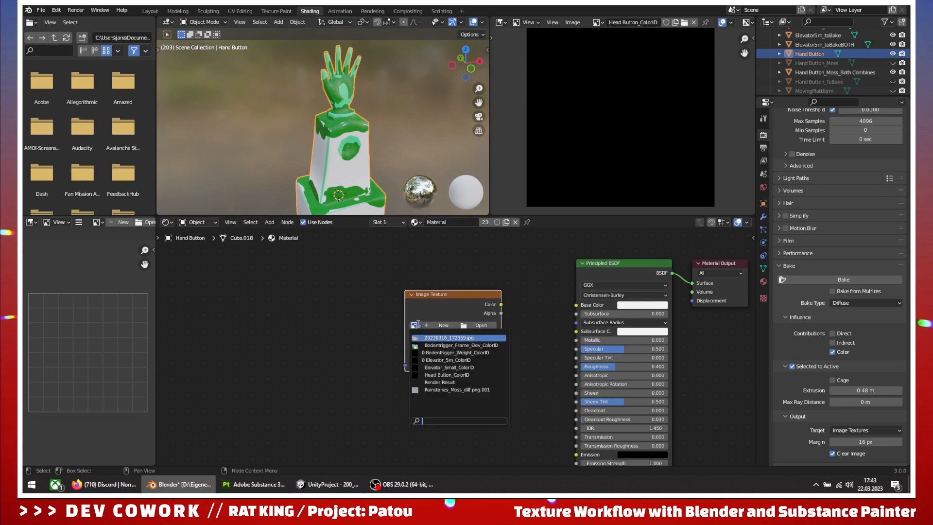
click(442, 375)
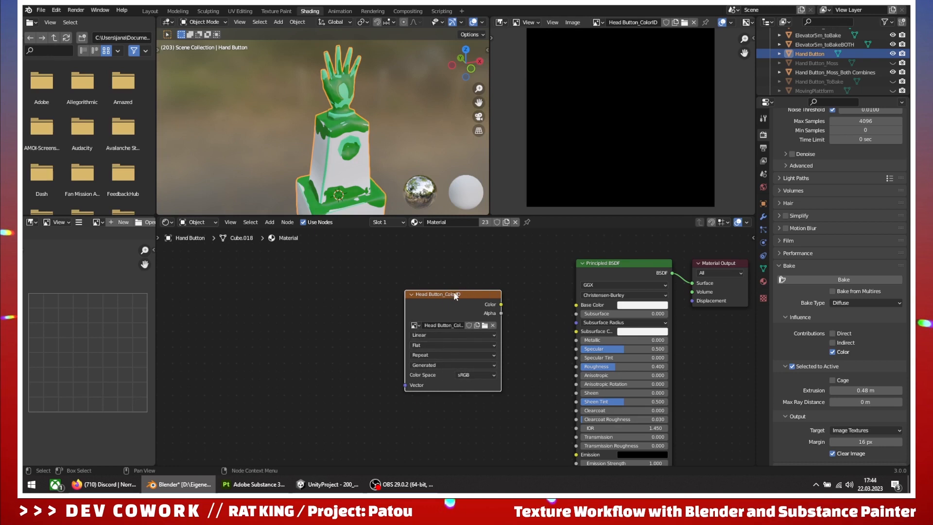
mouse_move(457, 295)
mouse_down()
mouse_move(479, 282)
mouse_move(456, 306)
mouse_up()
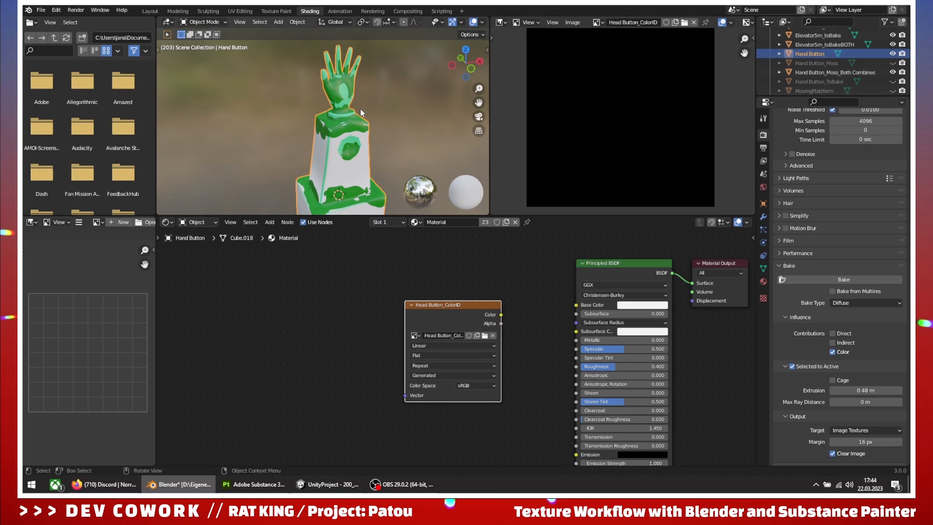
Select Hand Button_Moss_Both Combines together with Hand Button, with Hand Button as the active object, and review the Cycles render settings
ctrl+click(830, 71)
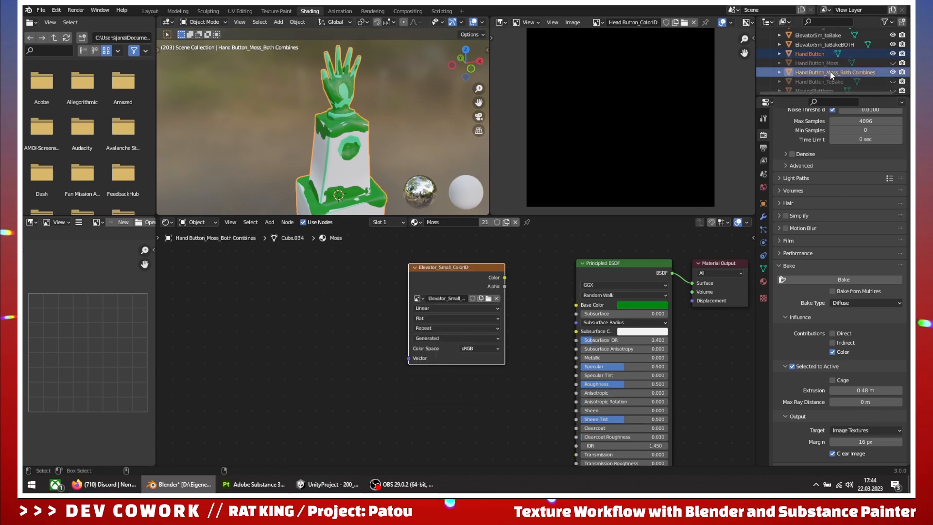
ctrl+click(812, 54)
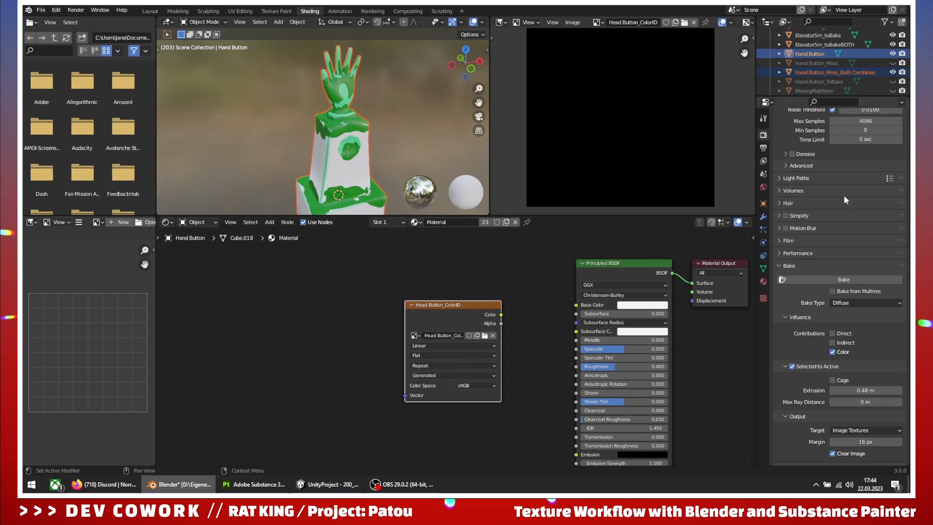
scroll(845, 214, up, 2)
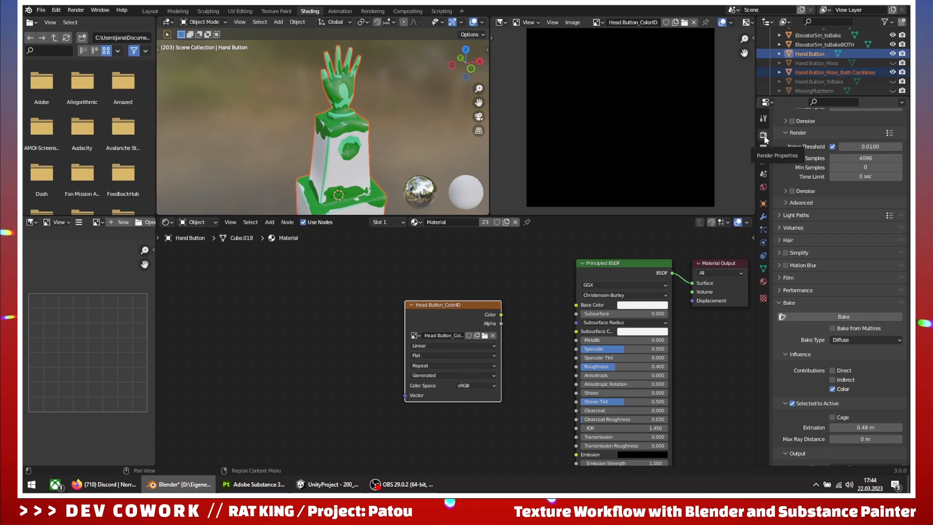
scroll(837, 324, up, 3)
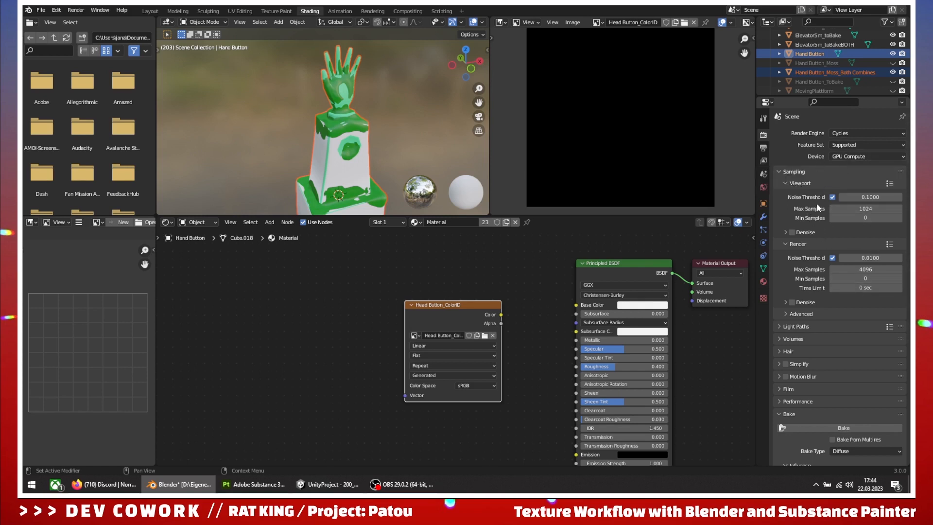
Set the bake type to Diffuse with the Direct and Indirect contributions off, leaving only Color enabled
scroll(817, 206, down, 8)
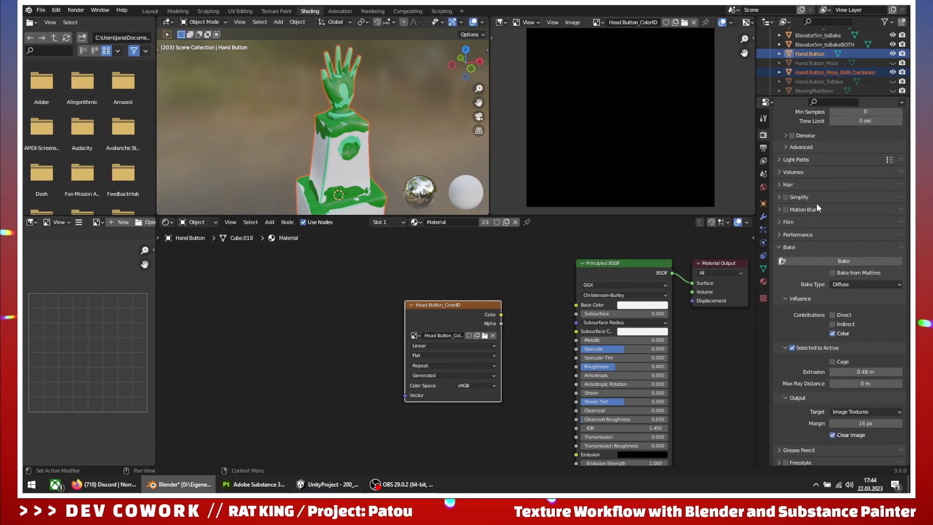
click(845, 285)
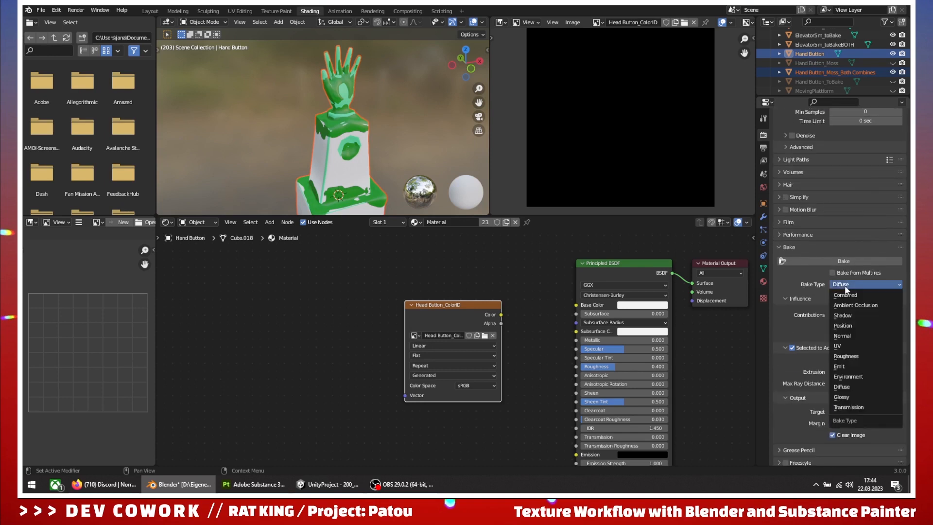
click(842, 386)
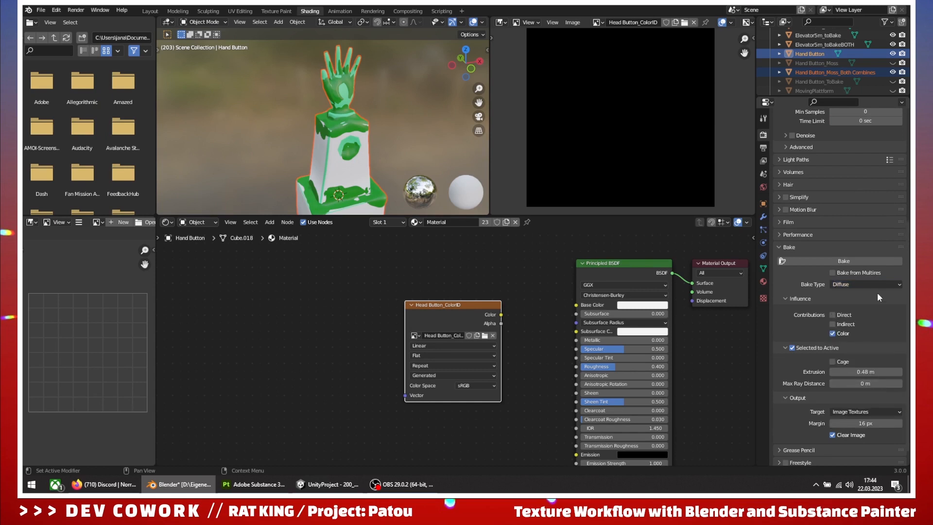
scroll(882, 301, down, 1)
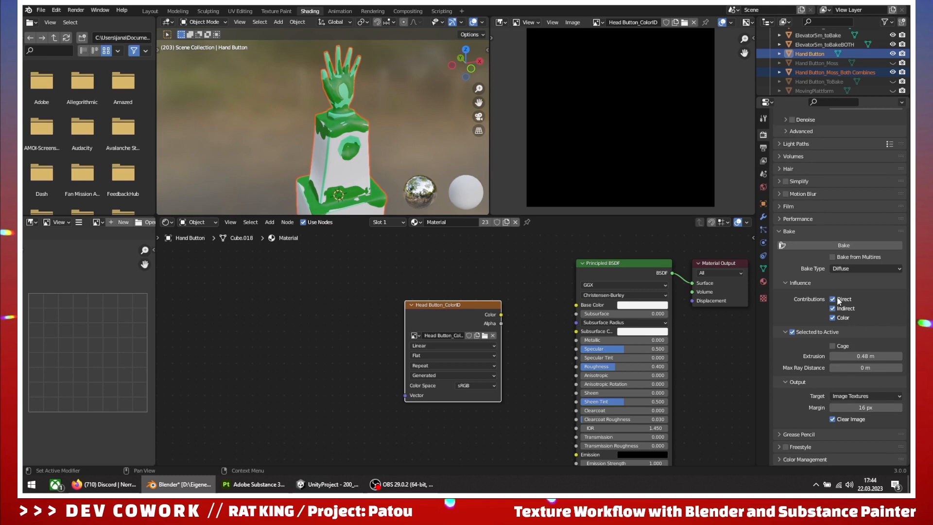
click(833, 299)
click(833, 308)
scroll(817, 428, up, 1)
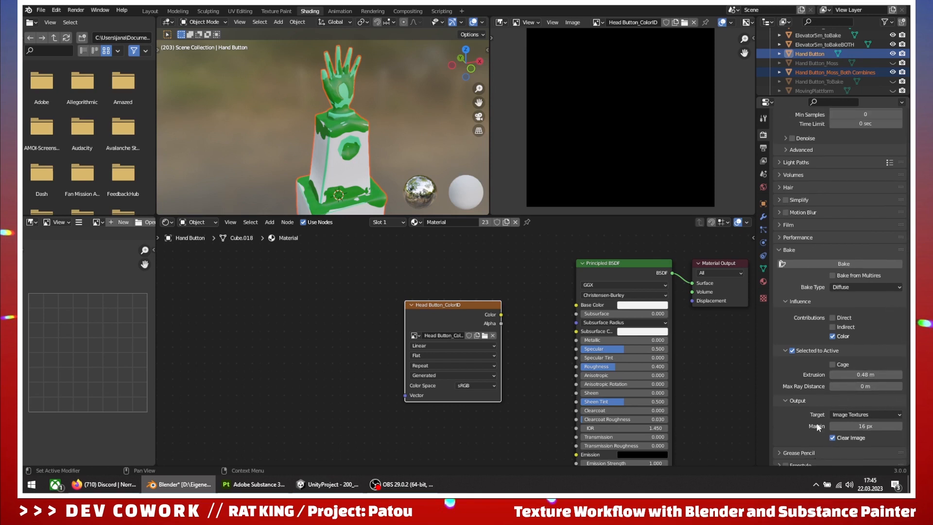
Bake the combined moss statue's diffuse color onto Hand Button in the Head Button_ColorID image
scroll(817, 427, up, 6)
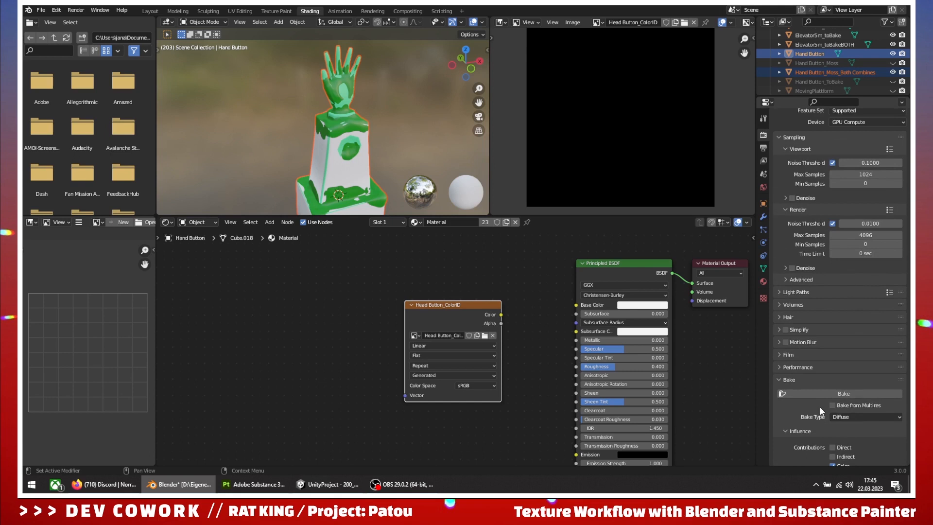
scroll(821, 407, down, 5)
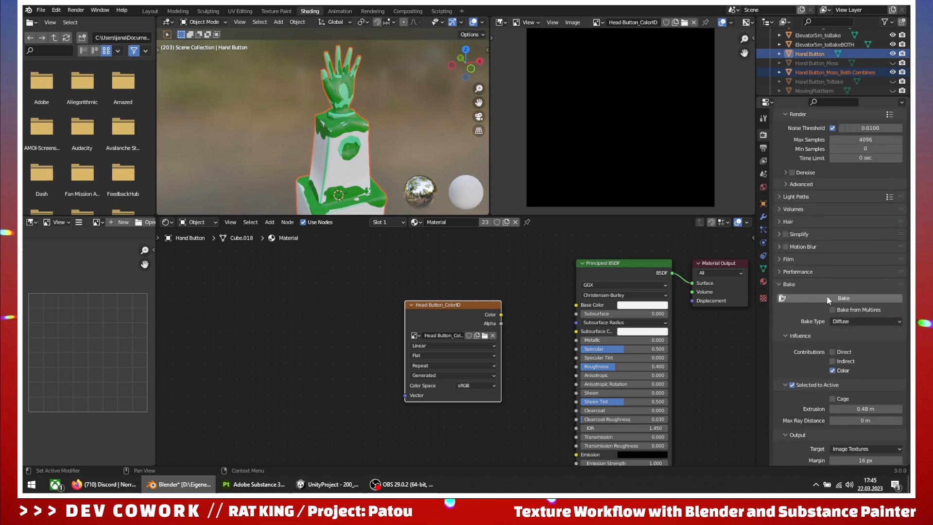
click(845, 298)
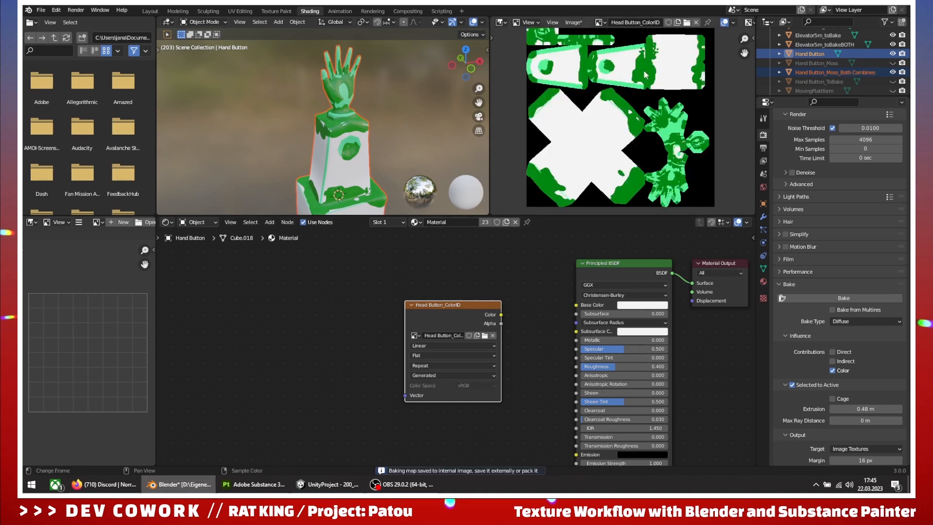
Save the baked image as Head Button_ColorID.png in the Hand Button folder
scroll(636, 98, up, 3)
scroll(632, 97, down, 5)
scroll(624, 96, up, 2)
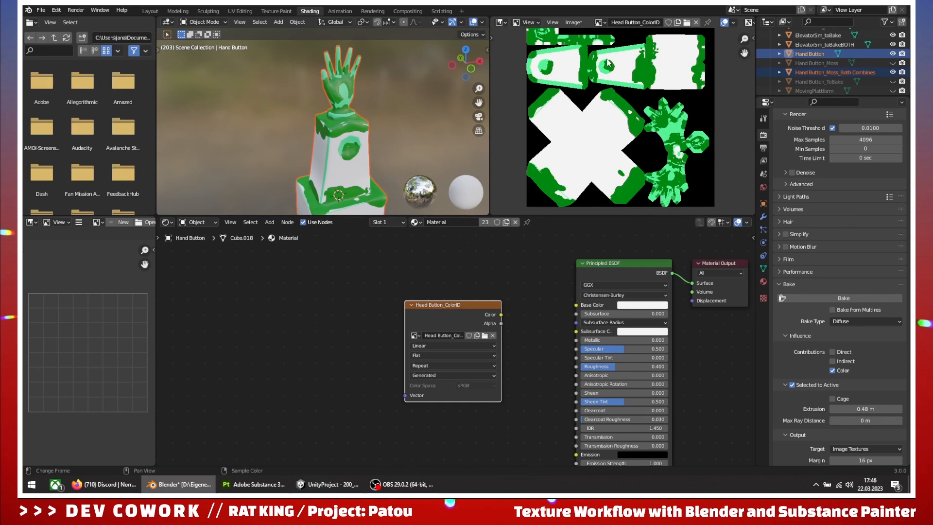
click(580, 23)
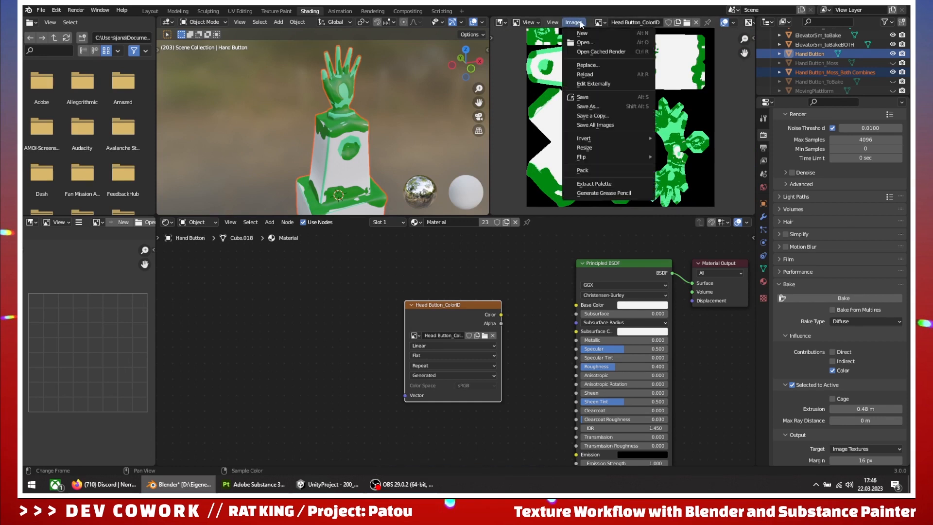
click(592, 106)
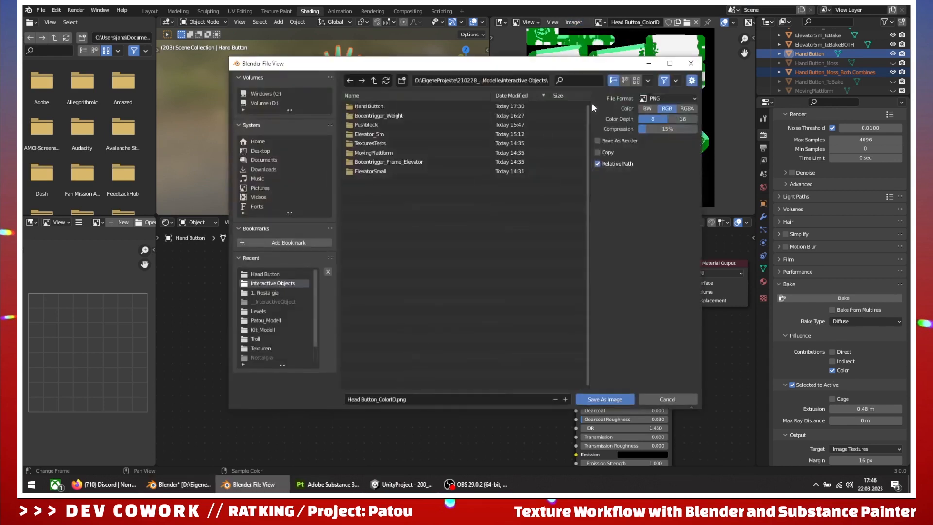
double_click(371, 107)
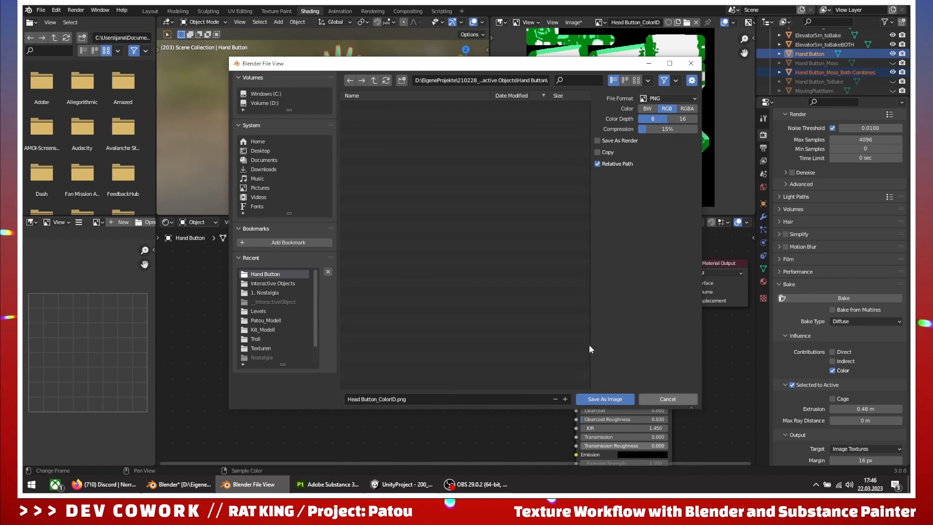
click(605, 399)
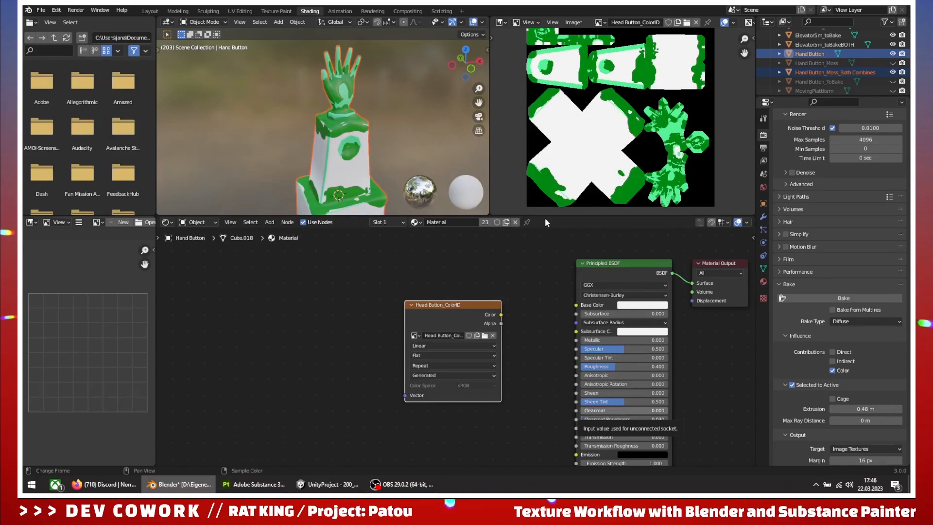
Switch to Substance Painter and import Head Button_ColorID.png as a texture into the current session
click(253, 484)
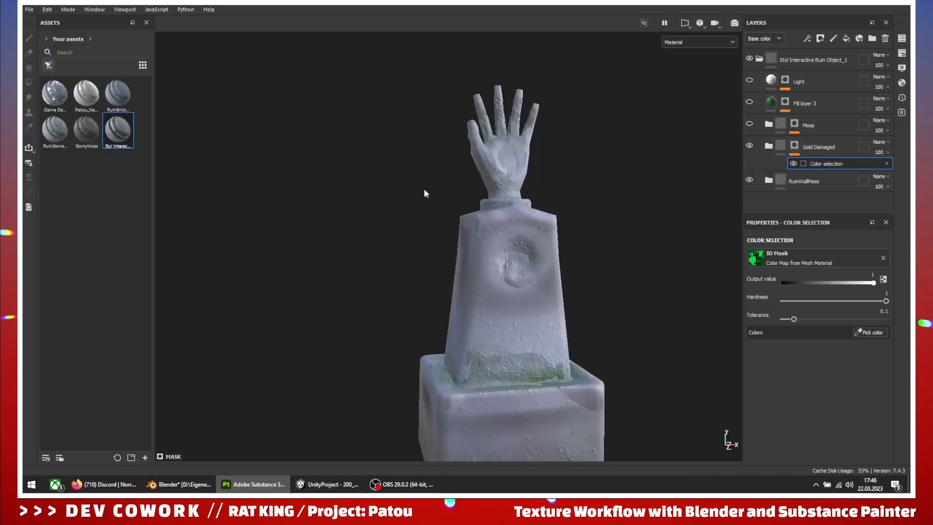
click(144, 457)
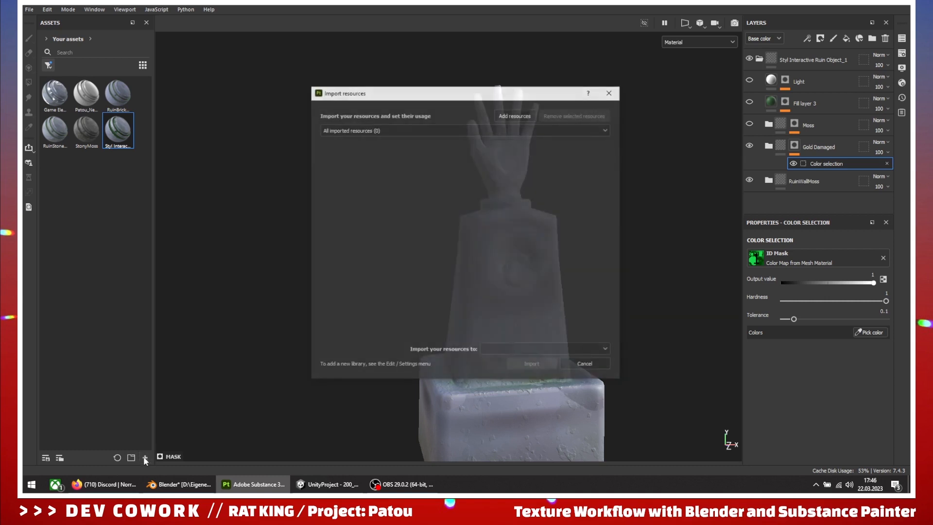
click(509, 116)
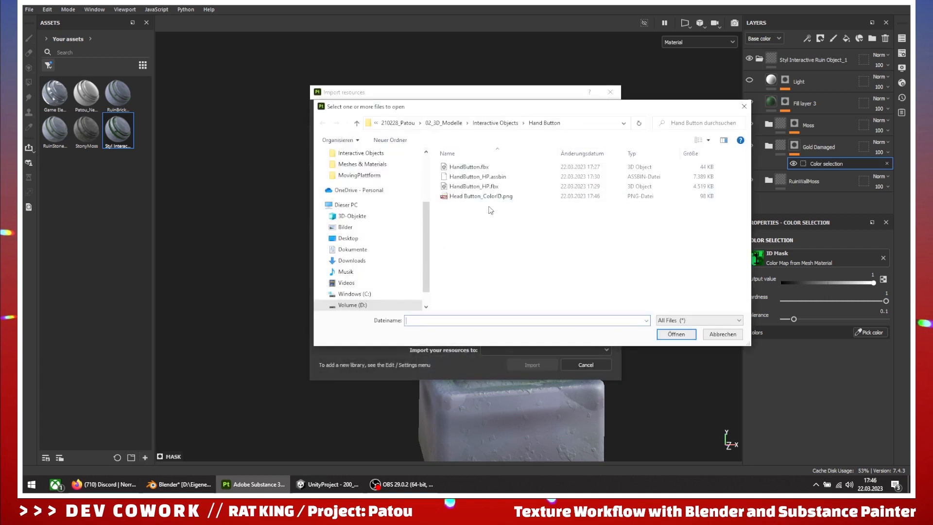
double_click(489, 196)
click(586, 146)
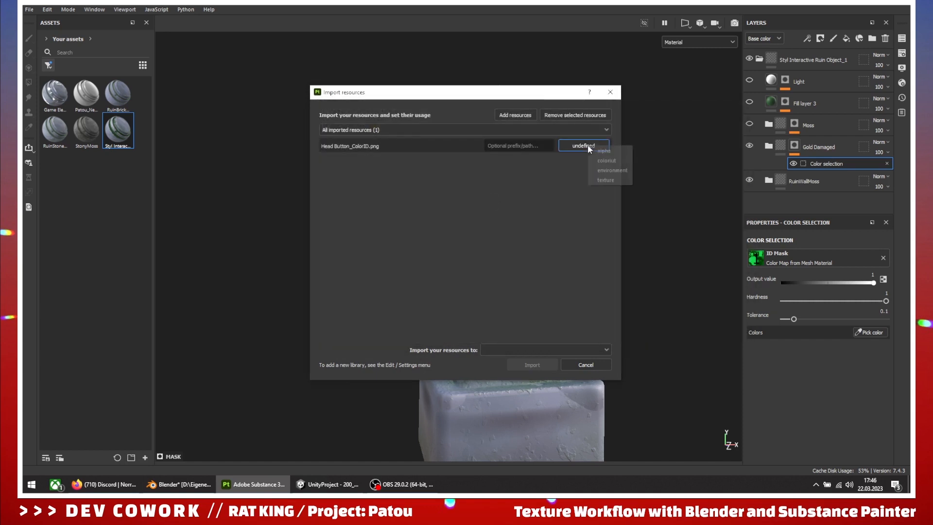
click(602, 182)
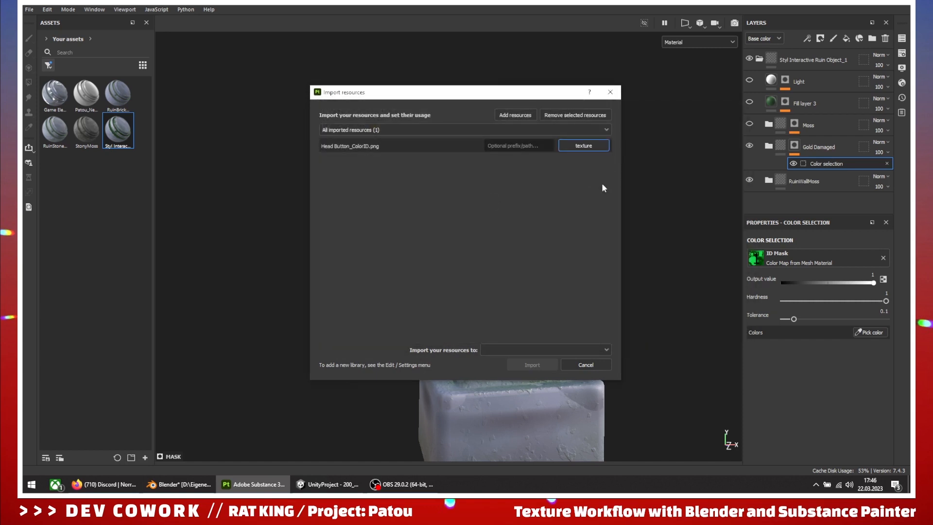
click(557, 351)
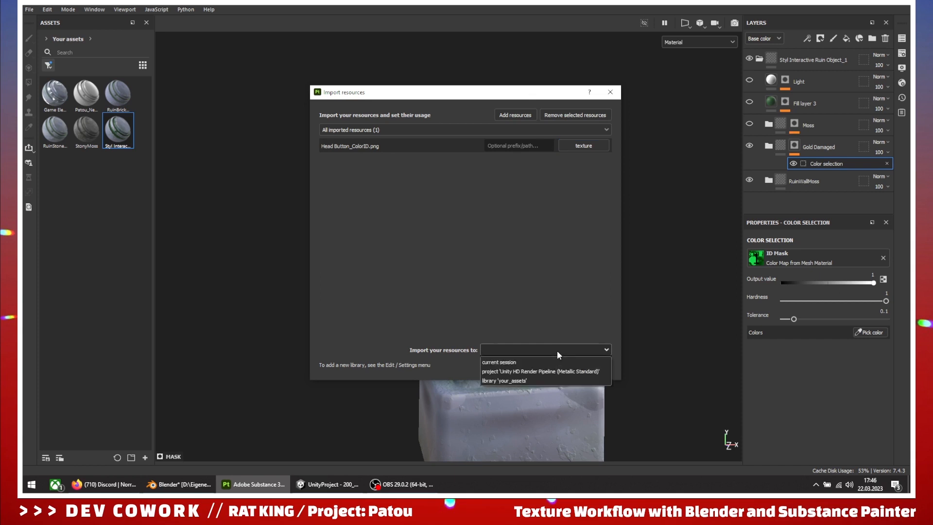
click(497, 363)
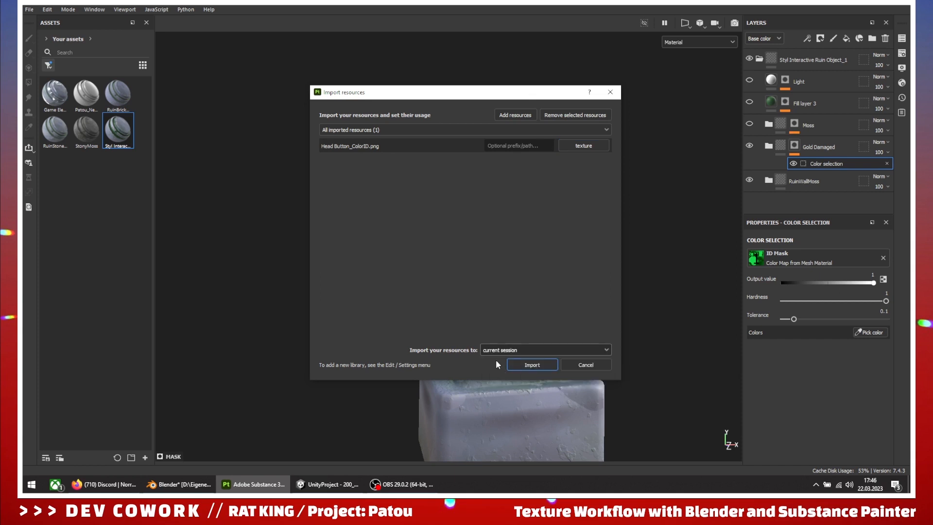
click(527, 365)
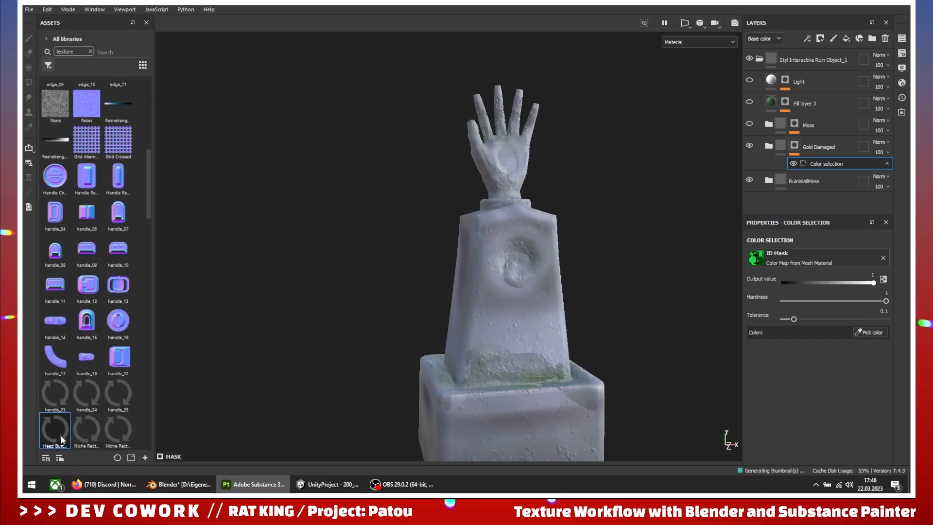
Use Head Button_ColorID as the ID mask of Gold Damaged's color selection and pick the light green around the round recess
drag(62, 440, 778, 261)
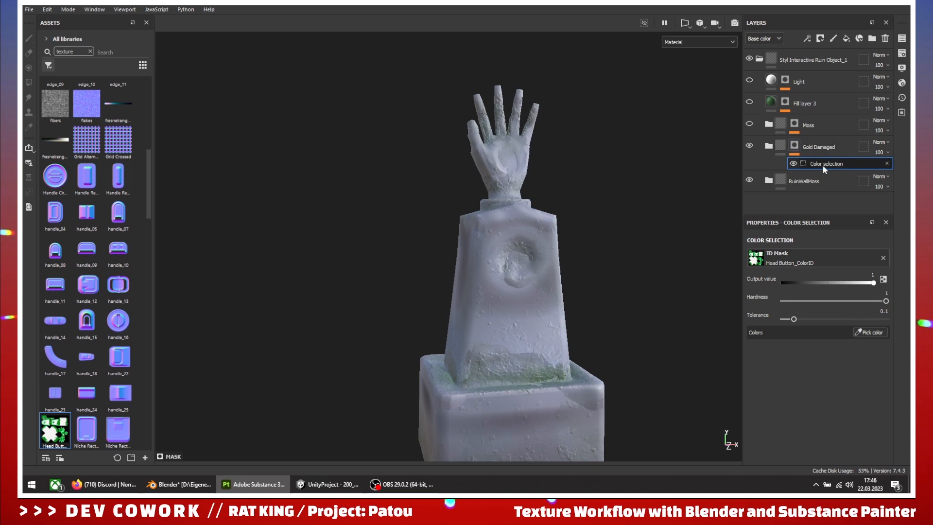
click(865, 333)
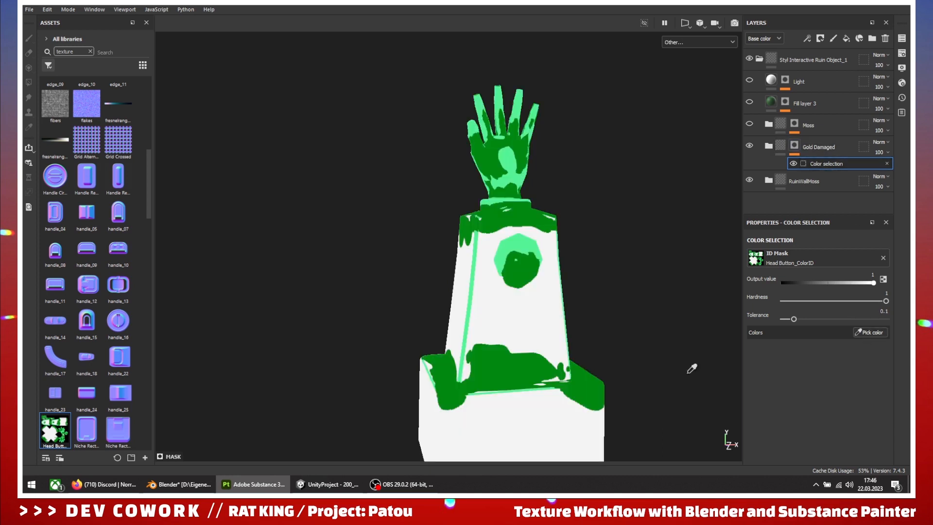
click(511, 247)
scroll(525, 305, up, 2)
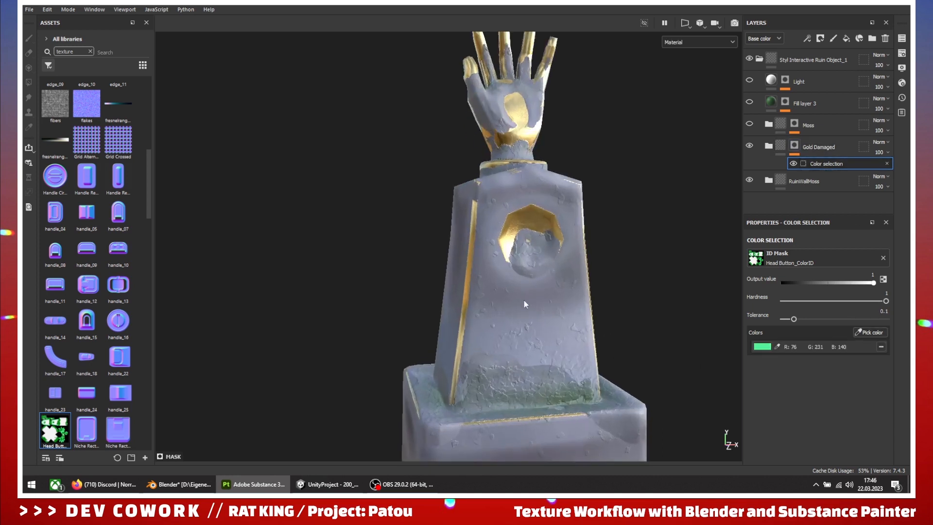
alt+drag(615, 192, 573, 367)
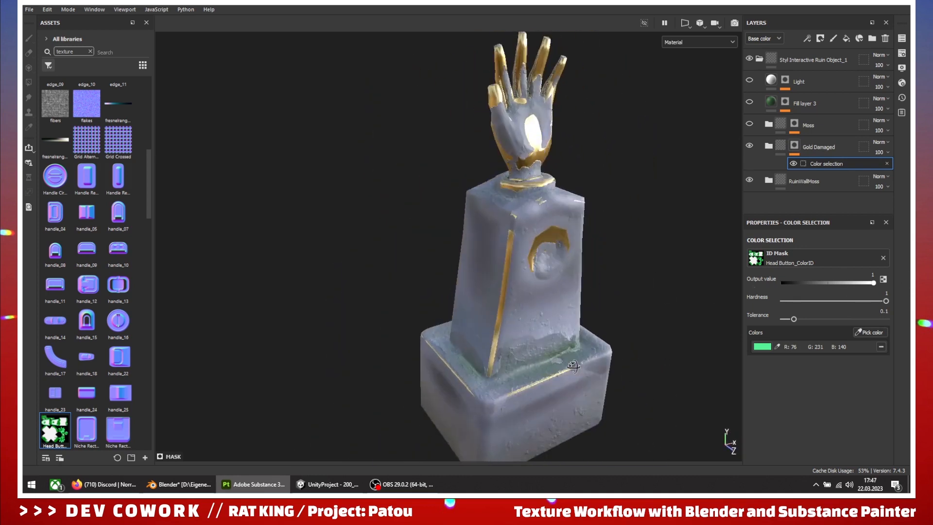
alt+middle_drag(603, 396, 549, 367)
alt+right_drag(549, 366, 527, 352)
alt+drag(527, 352, 483, 295)
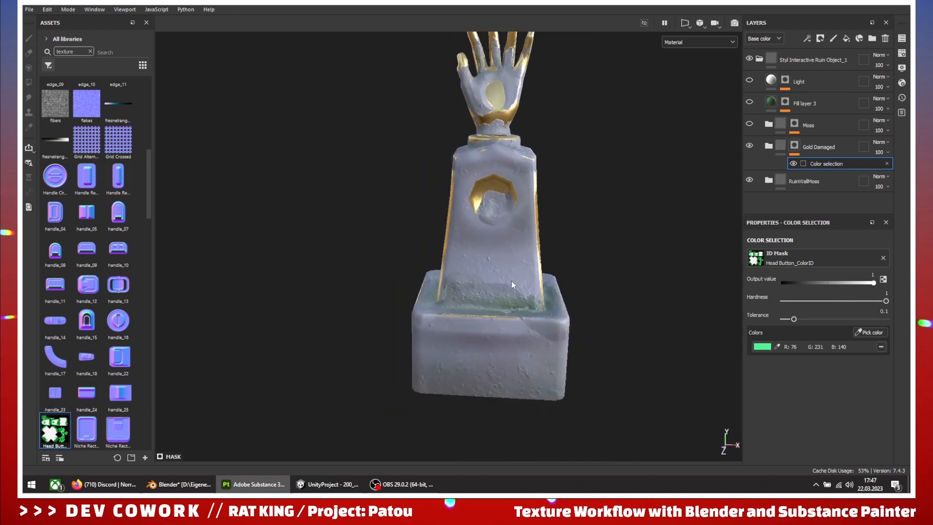
alt+middle_drag(483, 296, 486, 357)
alt+drag(485, 357, 457, 306)
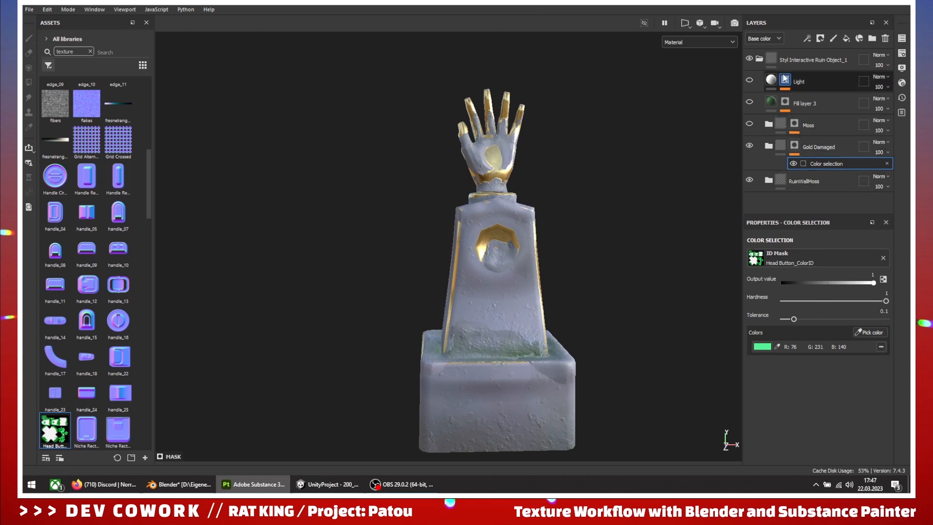
Make the Moss group visible and expand it to list its layers
click(750, 125)
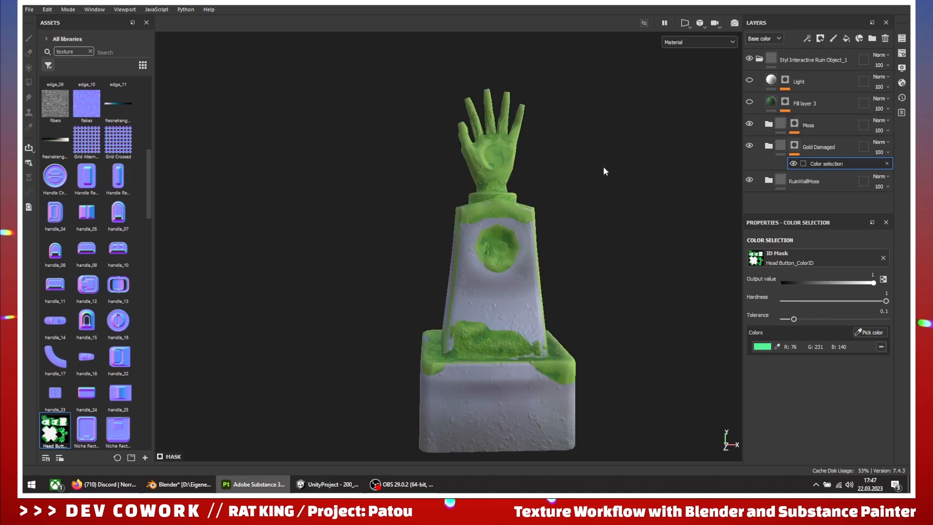
click(769, 125)
scroll(771, 126, down, 2)
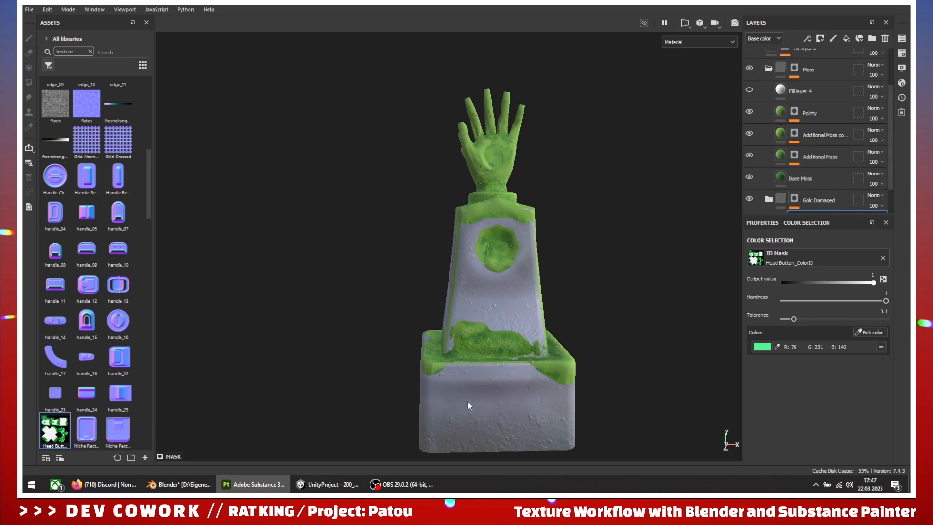
scroll(810, 136, down, 1)
Examine the Base Moss and Additional Moss layers, including the latter's mask effects, and how the moss looks across the statue
click(800, 150)
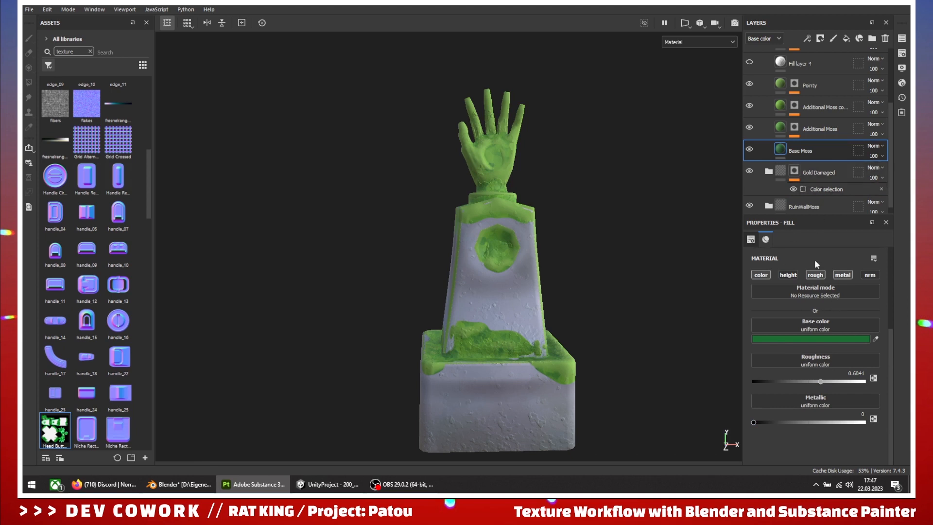
scroll(814, 258, up, 1)
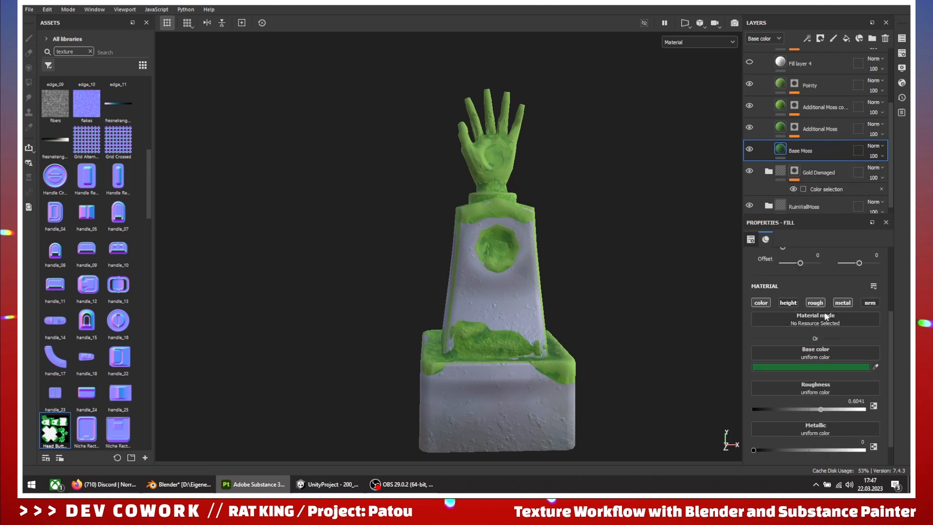
scroll(820, 145, up, 1)
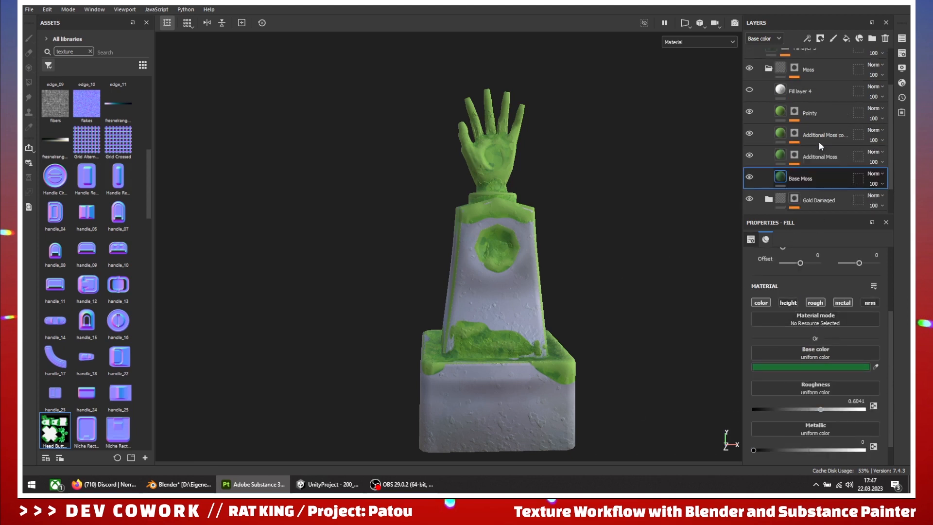
click(784, 154)
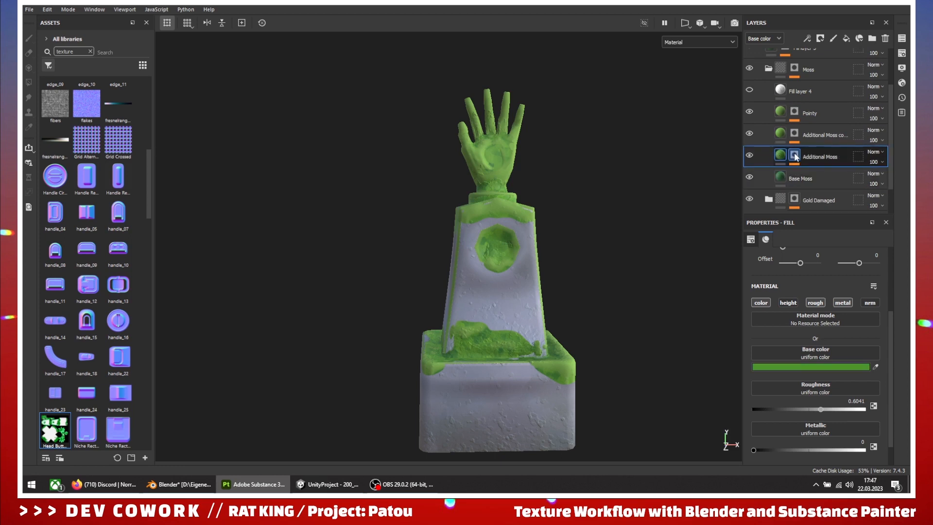
click(794, 155)
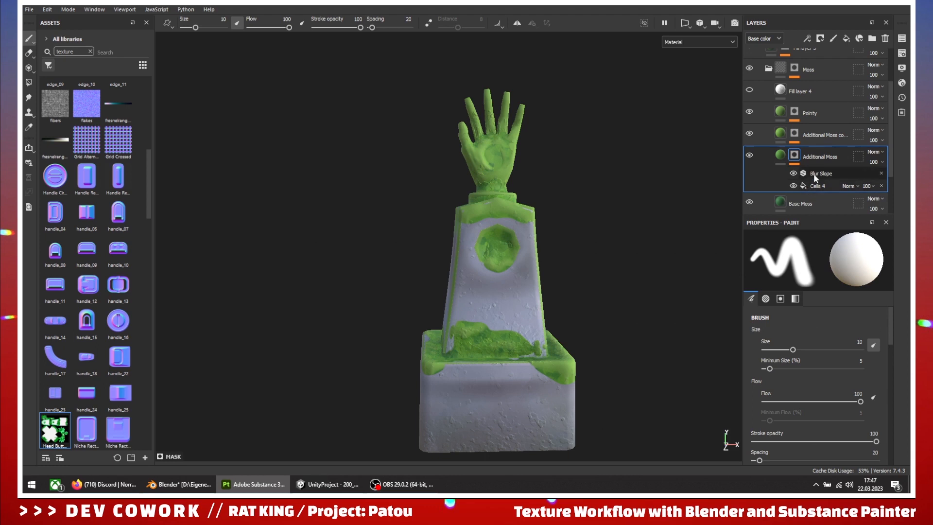
click(782, 154)
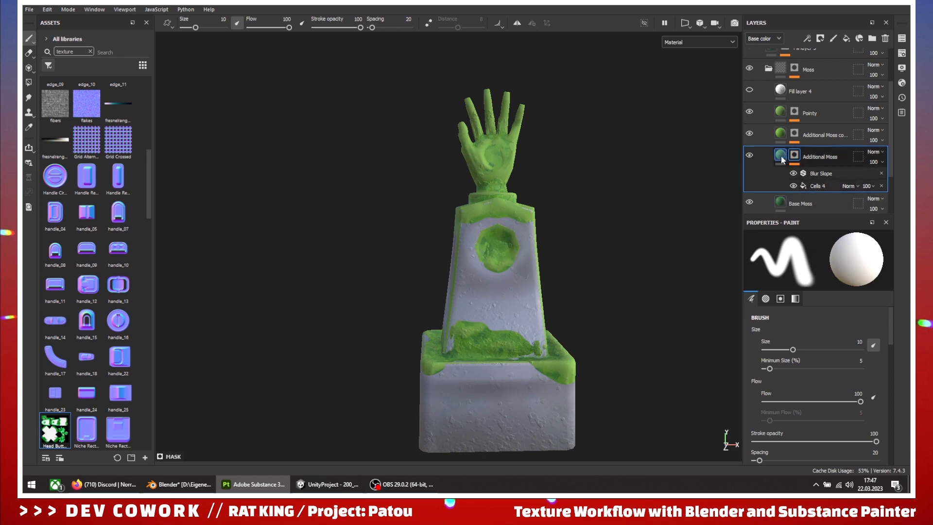
click(795, 154)
scroll(552, 269, up, 5)
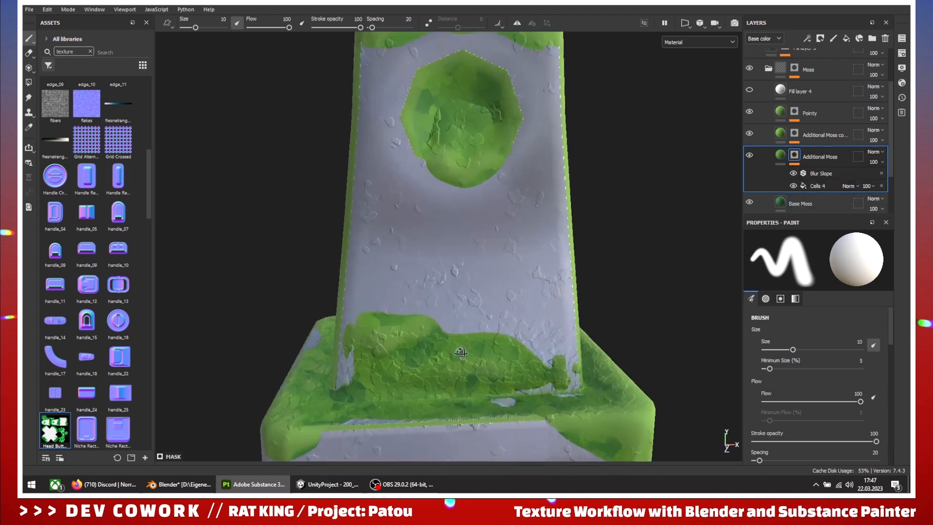
alt+drag(461, 353, 593, 387)
scroll(598, 330, down, 4)
alt+middle_drag(620, 272, 561, 392)
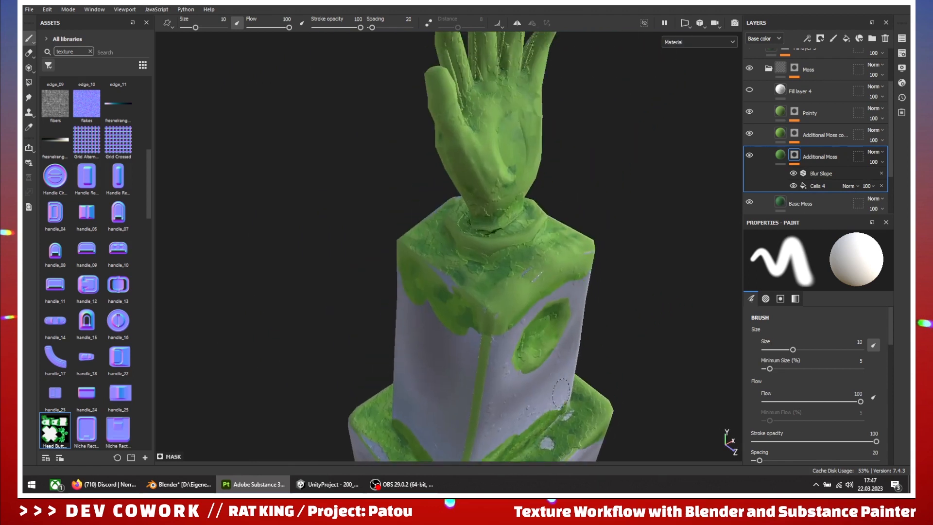
scroll(561, 393, up, 2)
alt+drag(561, 389, 462, 355)
alt+middle_drag(530, 311, 505, 335)
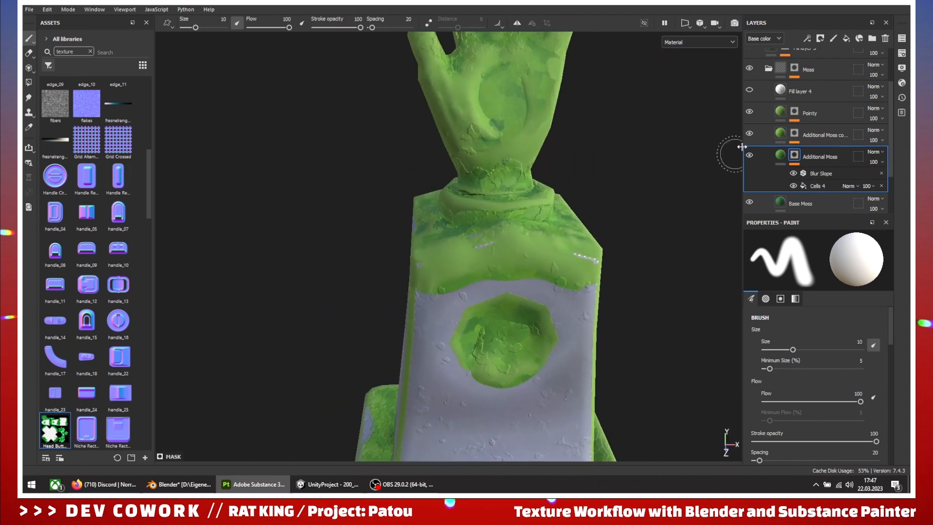
Set the Global Balance of the Curvature generator in the Pointy moss layer's mask to 0.02
click(781, 113)
alt+drag(488, 313, 521, 322)
click(795, 112)
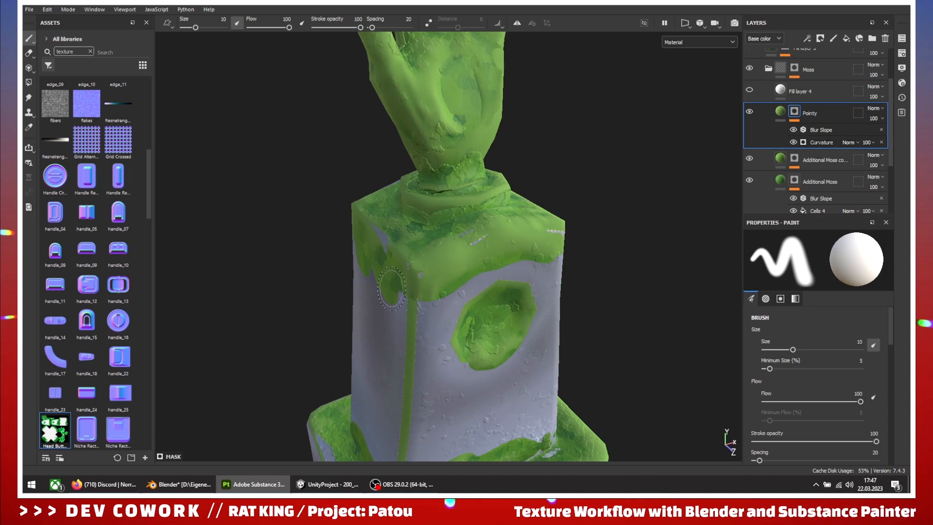
scroll(437, 243, down, 3)
scroll(467, 277, up, 4)
alt+drag(467, 277, 469, 292)
alt+middle_drag(485, 161, 484, 324)
scroll(484, 324, up, 3)
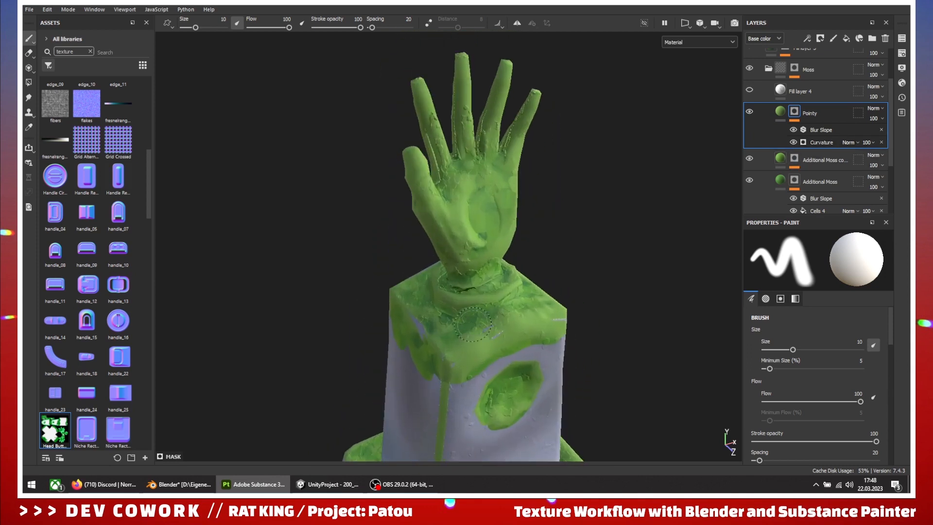
click(822, 142)
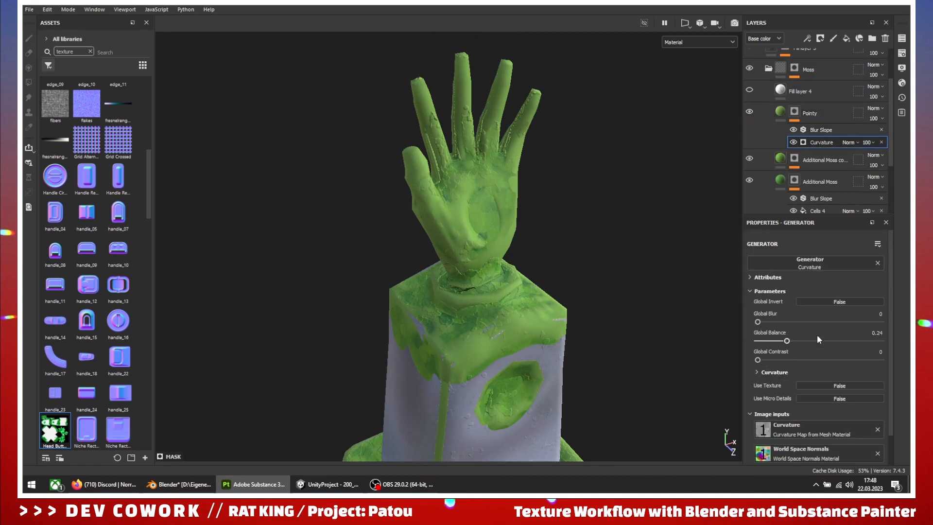
drag(787, 341, 761, 357)
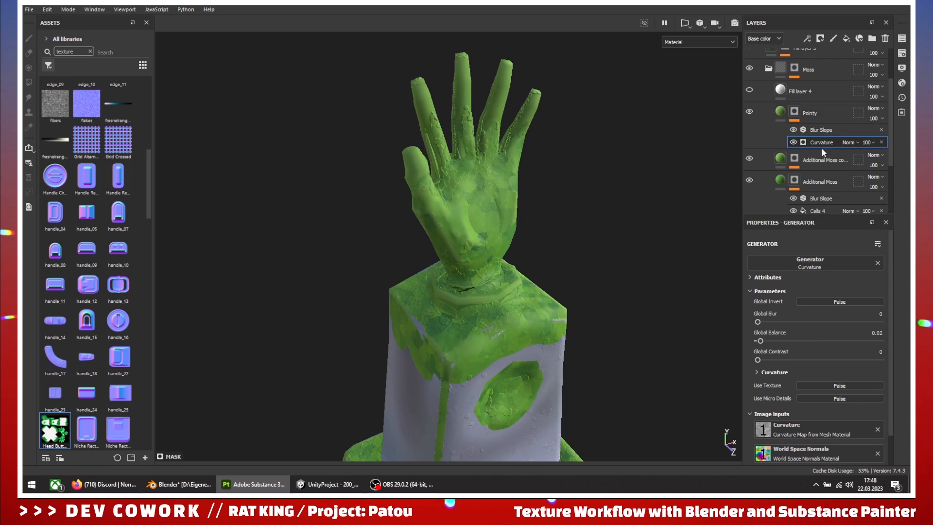
scroll(783, 123, up, 1)
alt+drag(472, 326, 554, 365)
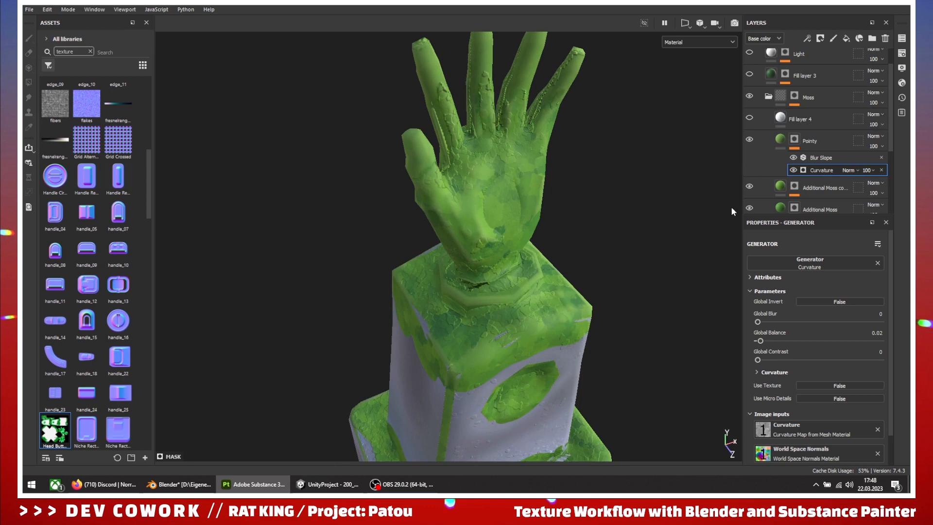
Show Fill layer 4 in the Moss group to check its normal texture on the statue, and delete the layer
click(786, 122)
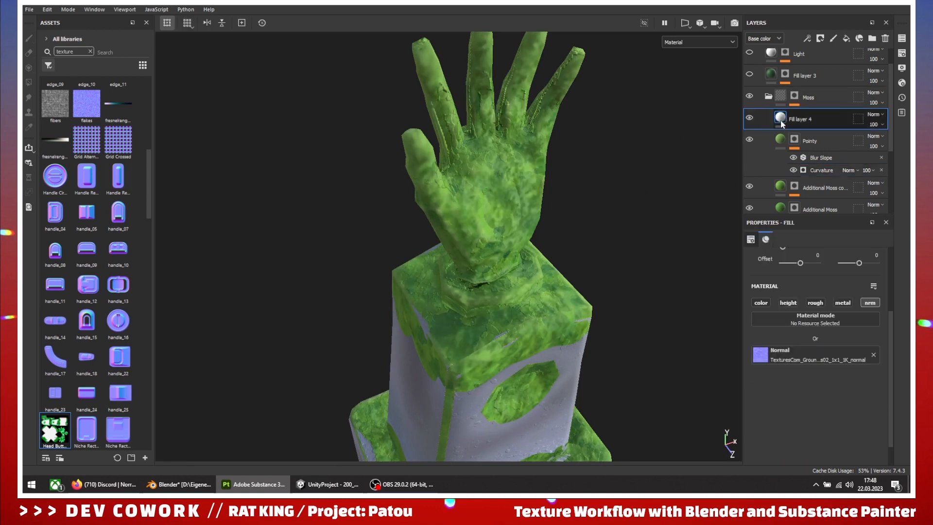
alt+drag(560, 354, 605, 320)
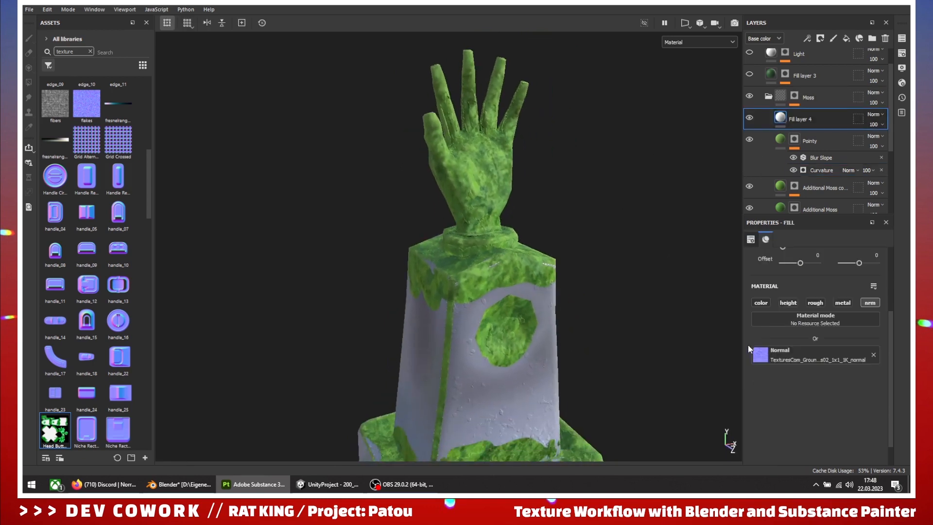
scroll(434, 338, up, 1)
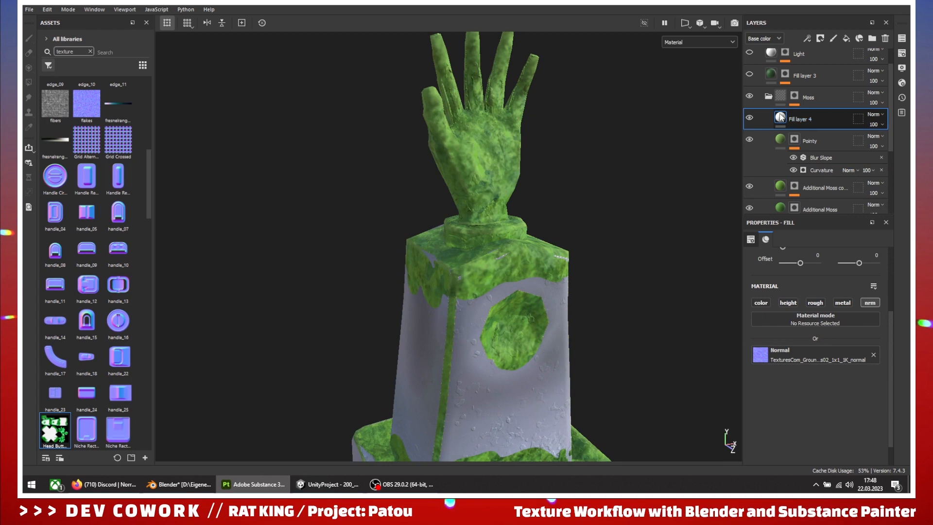
scroll(413, 329, up, 1)
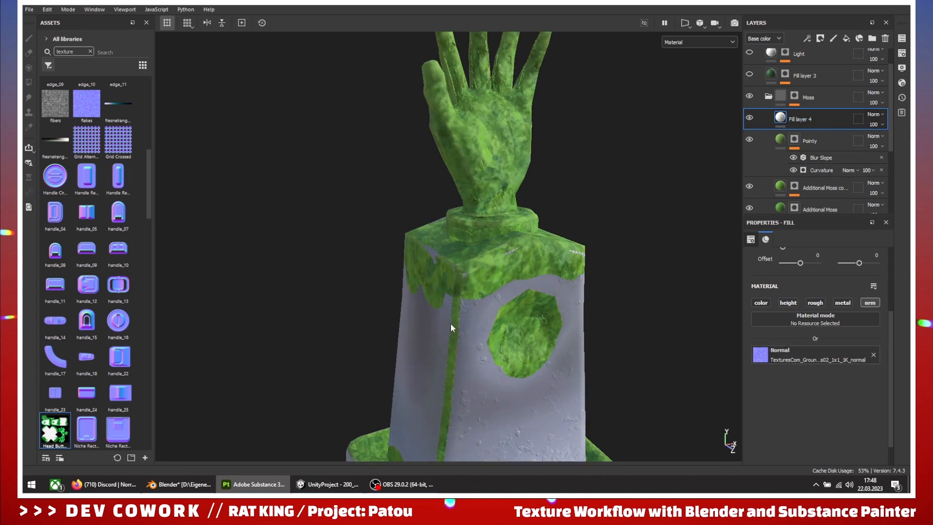
alt+drag(419, 247, 423, 295)
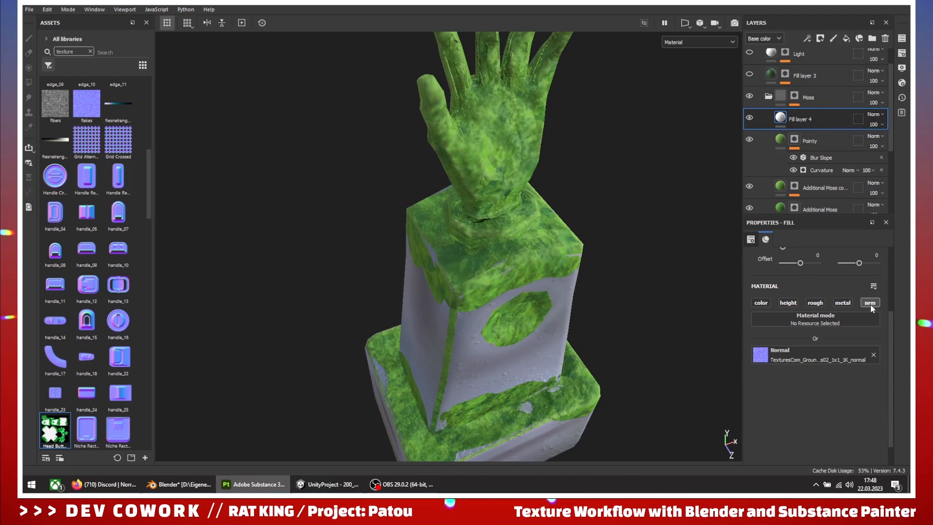
alt+drag(706, 257, 476, 262)
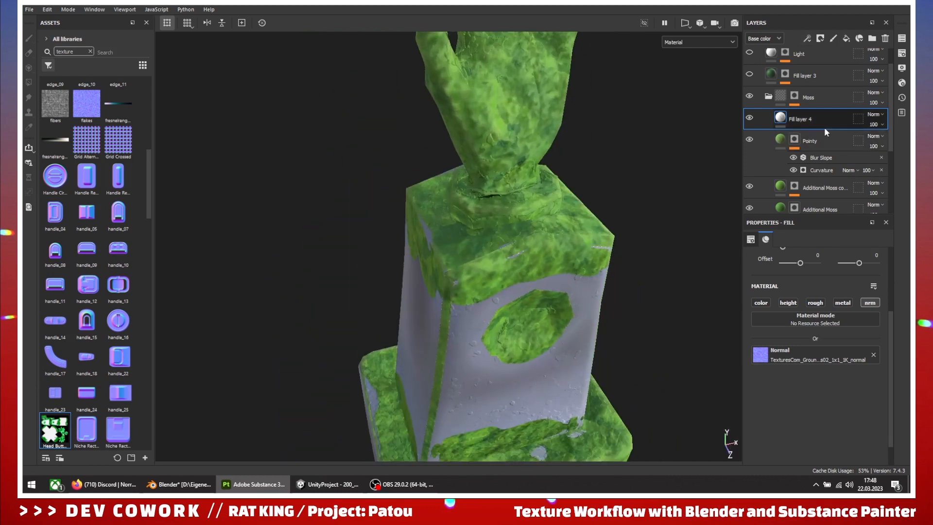
click(750, 117)
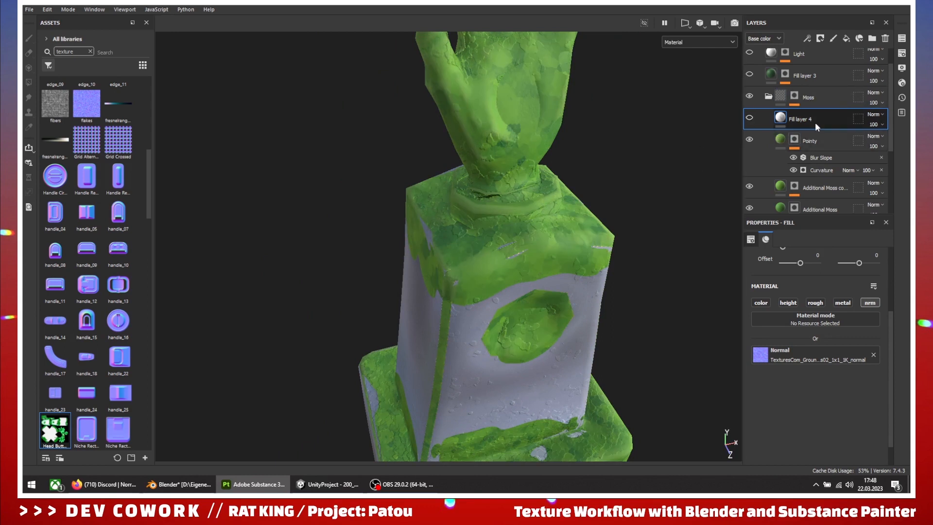
key(Delete)
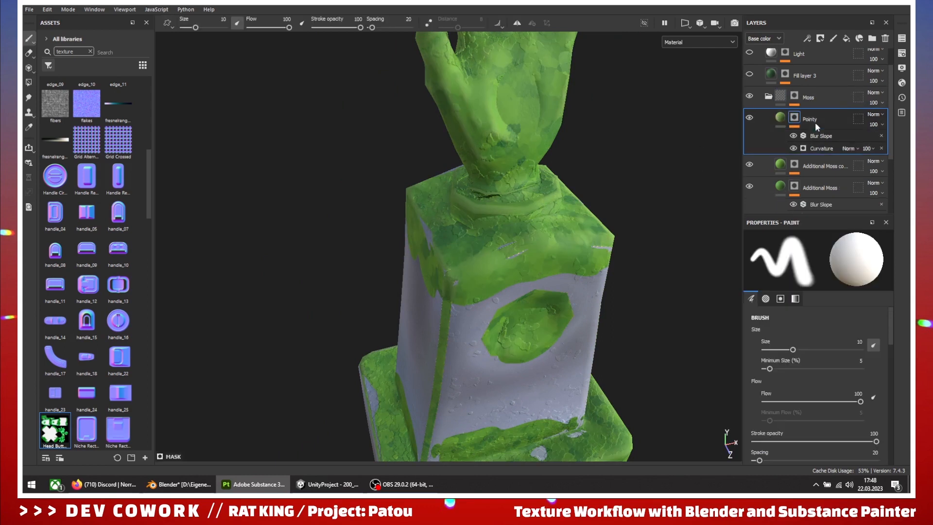
Use Head Button_ColorID as the ID mask of the Moss group's color selection
click(795, 96)
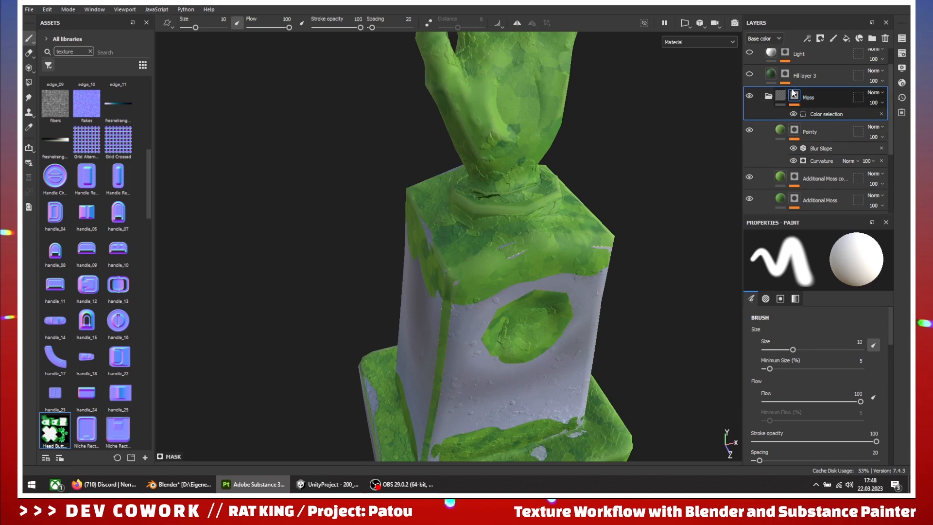
click(825, 115)
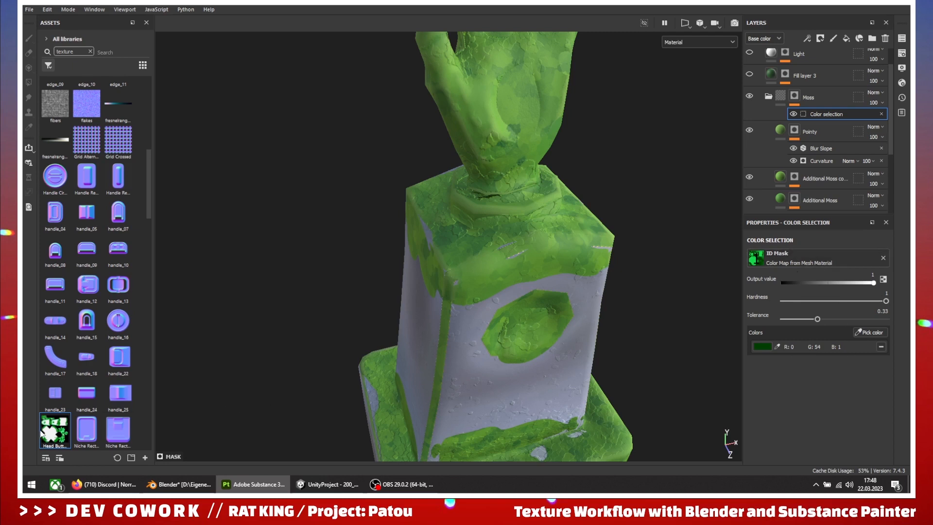
drag(43, 432, 771, 257)
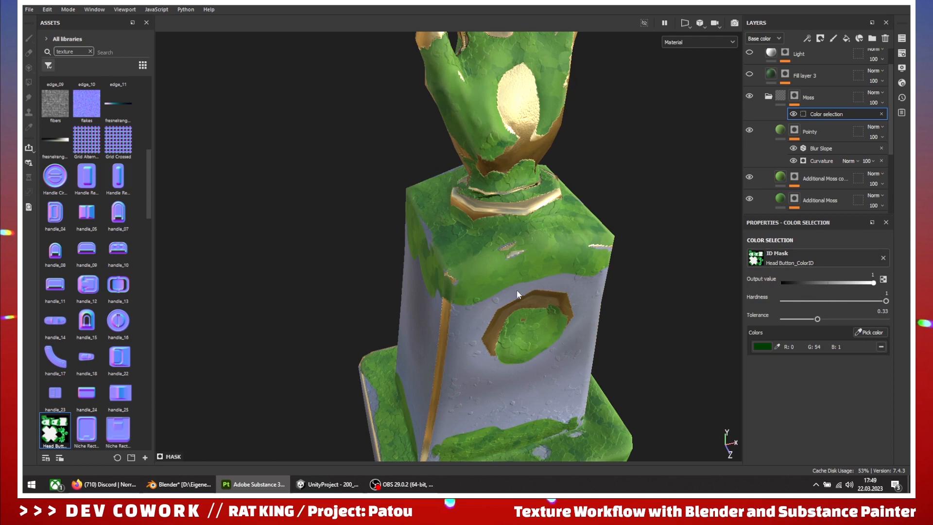
alt+drag(517, 290, 587, 397)
alt+middle_drag(587, 396, 568, 230)
alt+drag(568, 229, 716, 368)
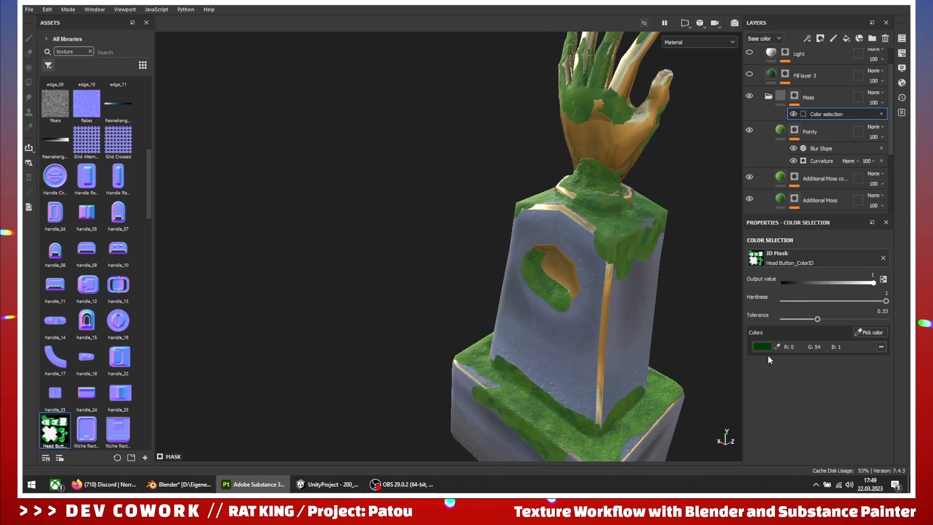
alt+drag(700, 362, 350, 332)
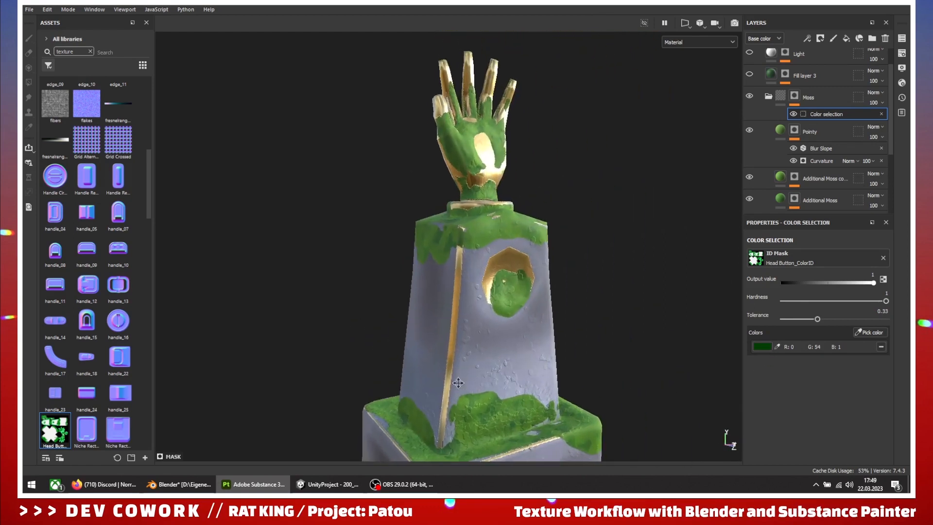
scroll(807, 124, up, 1)
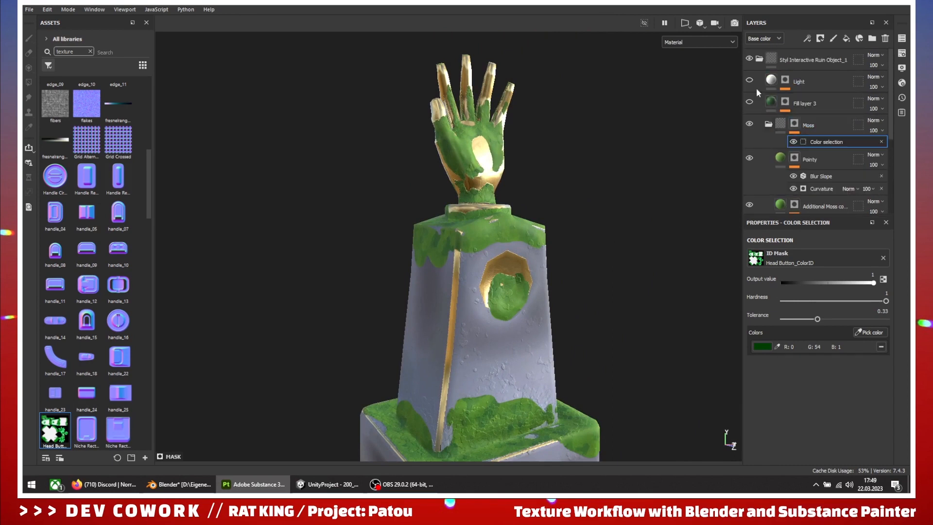
Make Fill layer 3 visible and set the Dirt Level of its mask's Dirt generator to 0.64
alt+drag(497, 244, 622, 249)
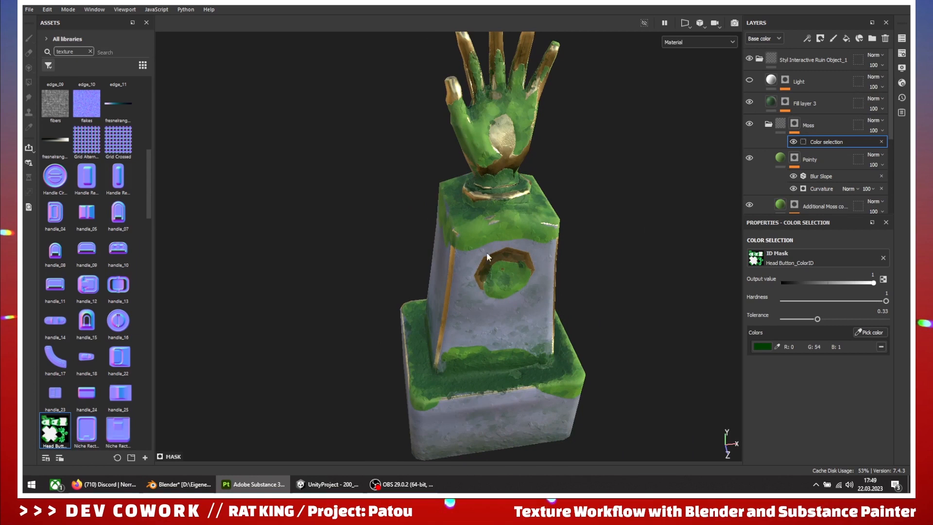
click(786, 101)
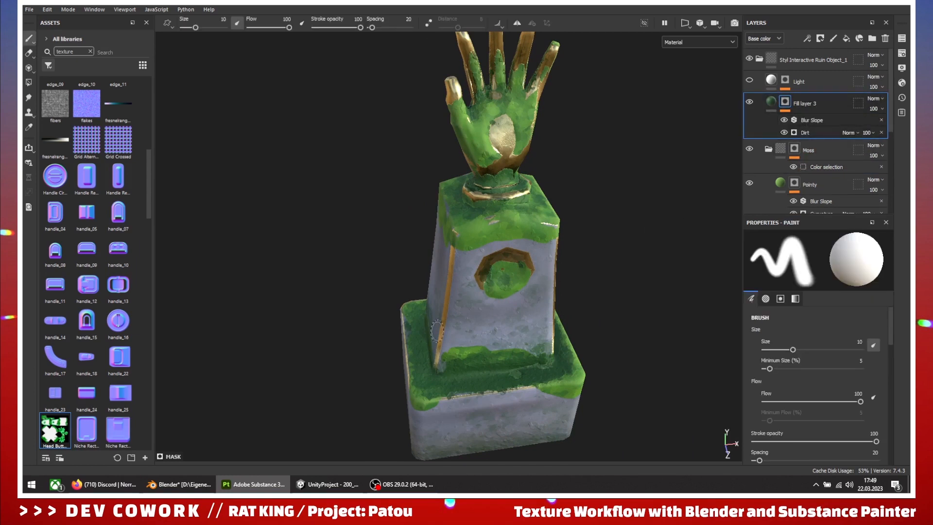
alt+drag(437, 330, 485, 360)
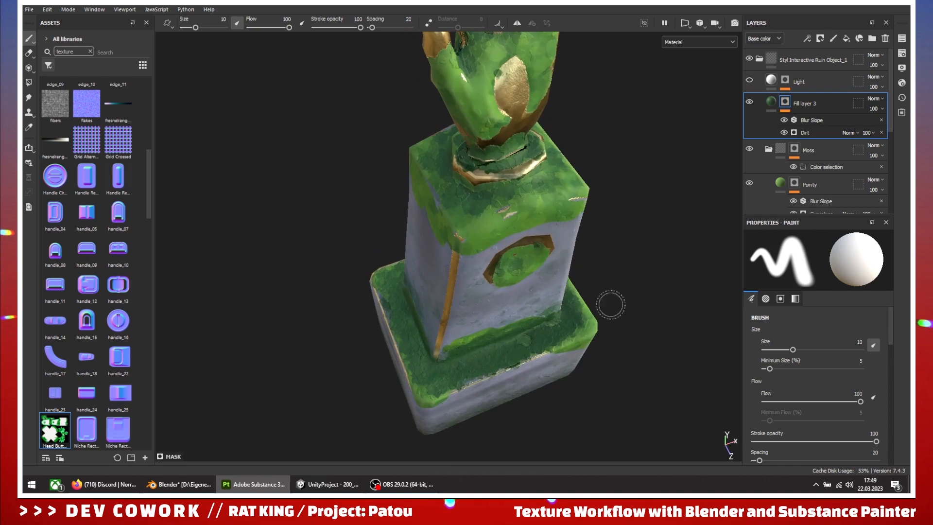
click(826, 108)
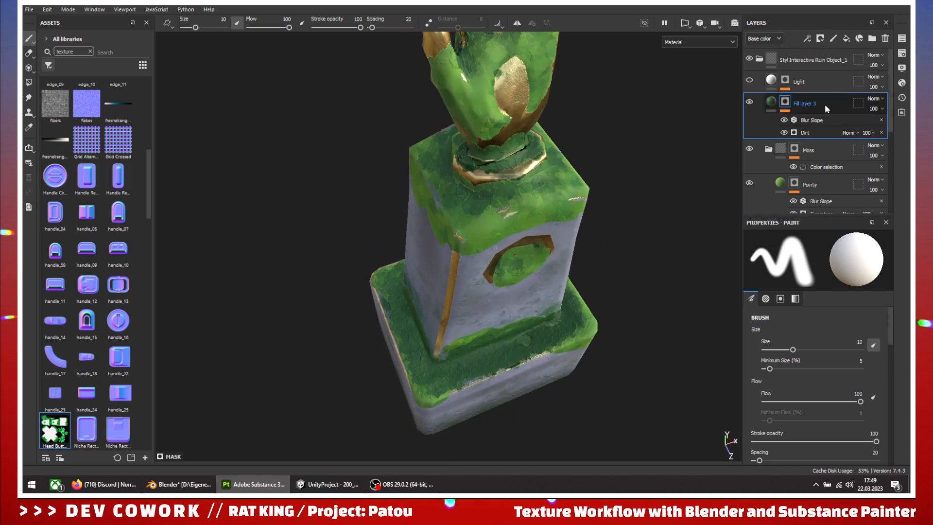
click(806, 132)
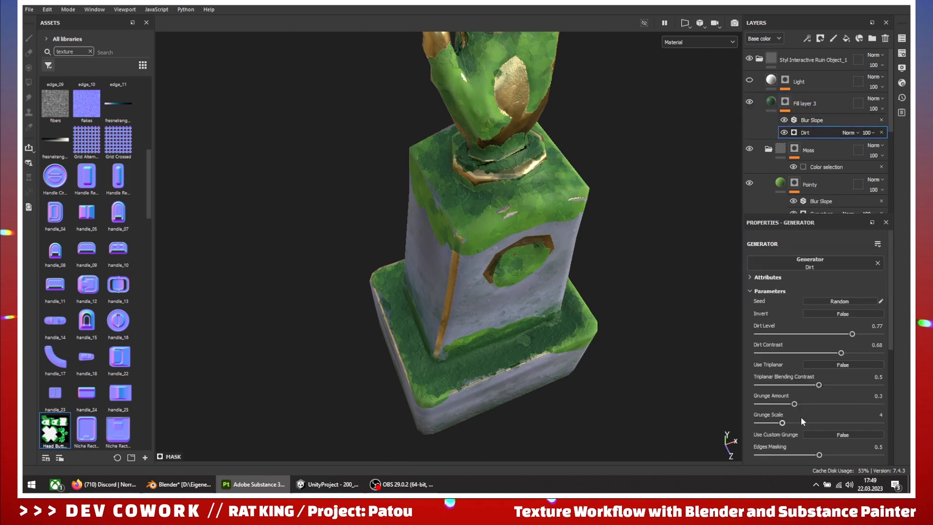
drag(854, 337, 837, 340)
scroll(550, 331, down, 5)
mouse_move(550, 331)
alt+mouse_down()
mouse_move(557, 306)
mouse_move(597, 293)
mouse_move(823, 281)
mouse_move(556, 279)
mouse_move(545, 329)
mouse_move(635, 231)
mouse_move(525, 413)
mouse_move(565, 338)
alt+mouse_up()
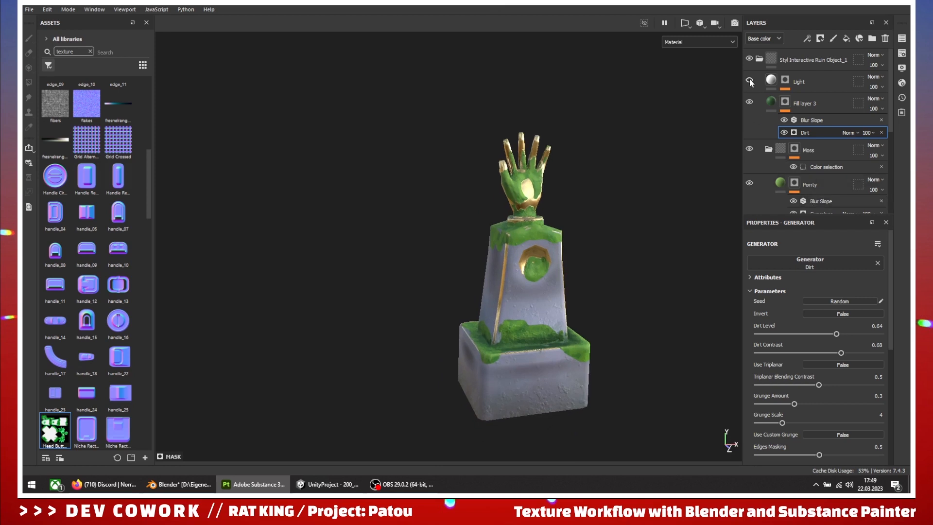
Make the Light layer visible and examine its effect on the hand and pedestal from several angles
alt+right_drag(486, 305, 588, 270)
alt+middle_drag(588, 270, 421, 265)
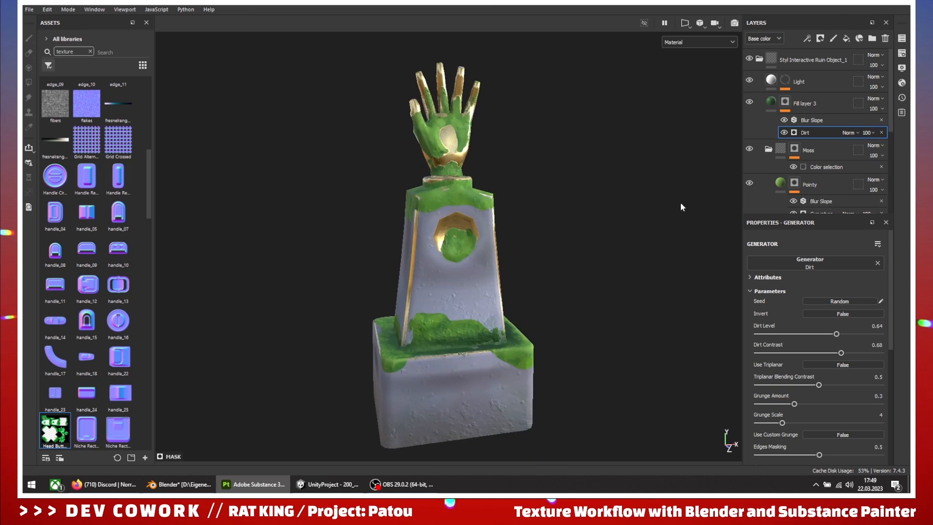
alt+drag(659, 273, 391, 316)
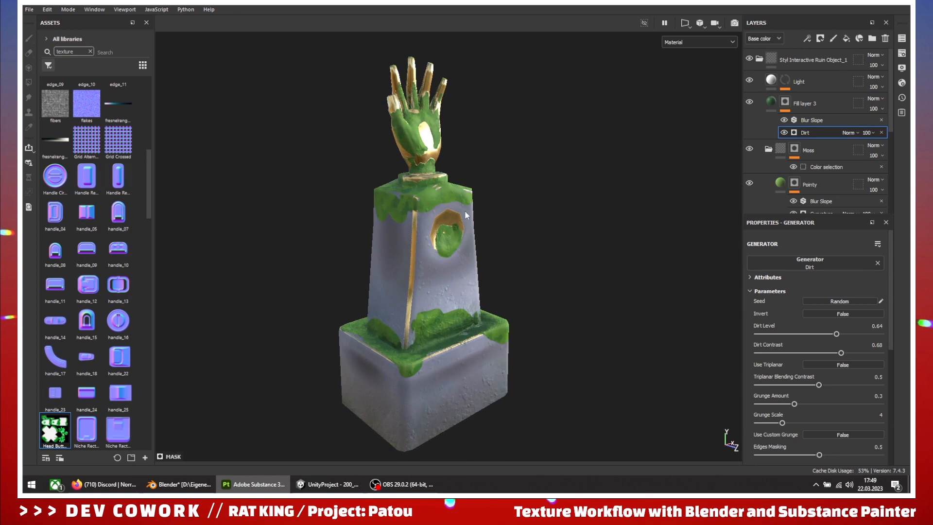
alt+middle_drag(494, 227, 524, 301)
alt+right_drag(523, 301, 553, 328)
alt+drag(553, 328, 440, 317)
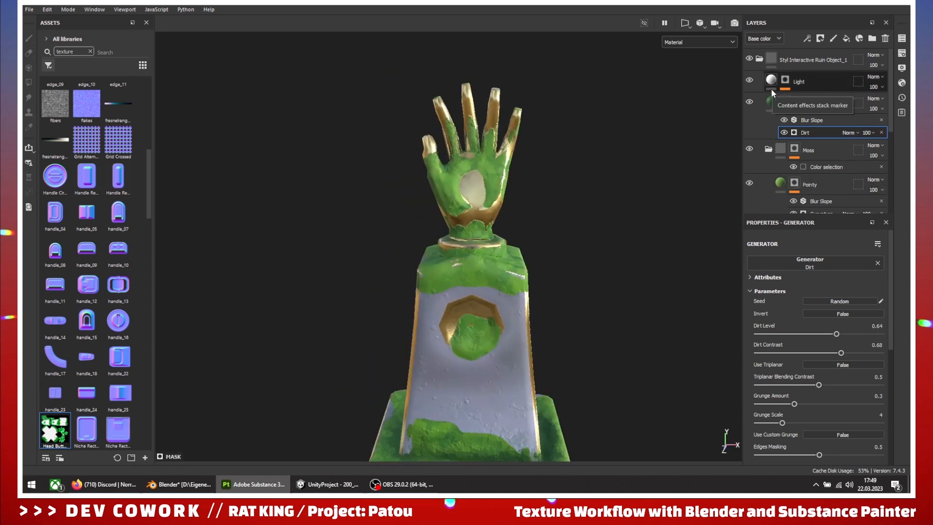
scroll(499, 187, down, 2)
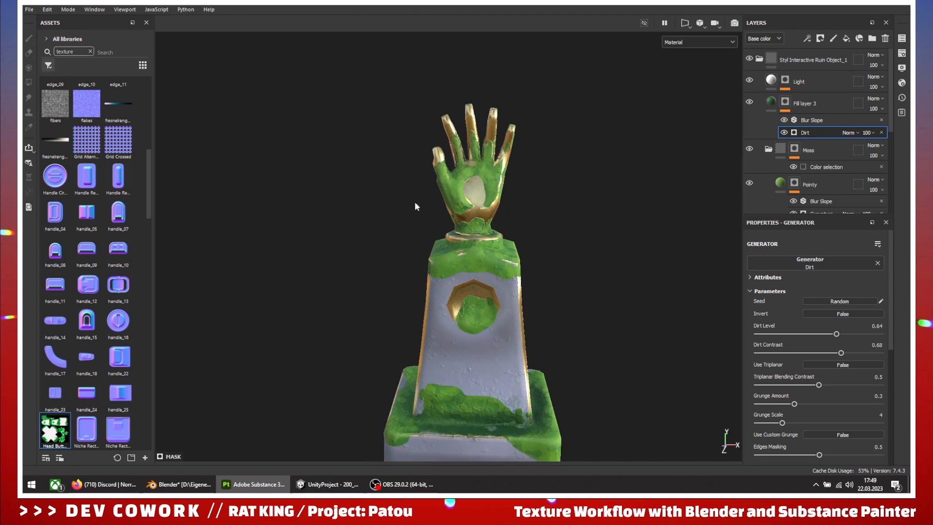
alt+drag(415, 206, 489, 273)
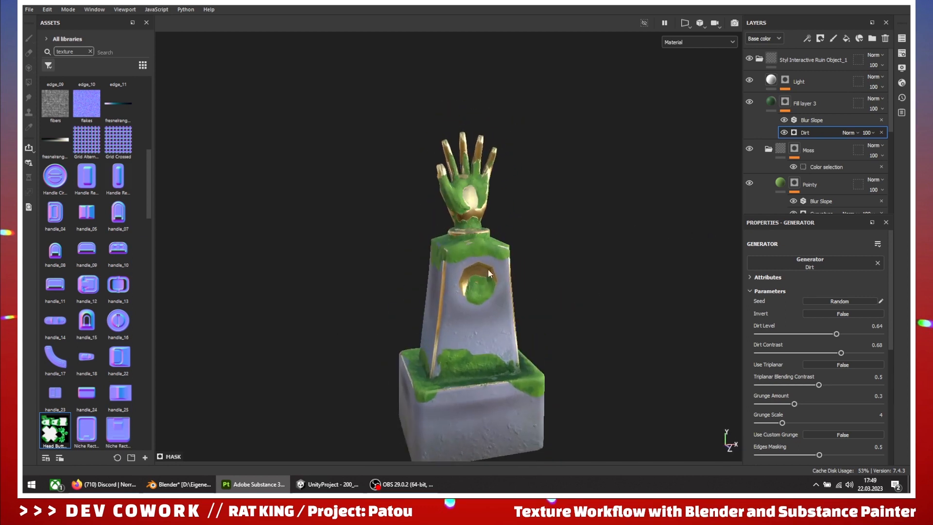
Remove the Light layer from the Styl Interactive Ruin Object_1 group
click(773, 84)
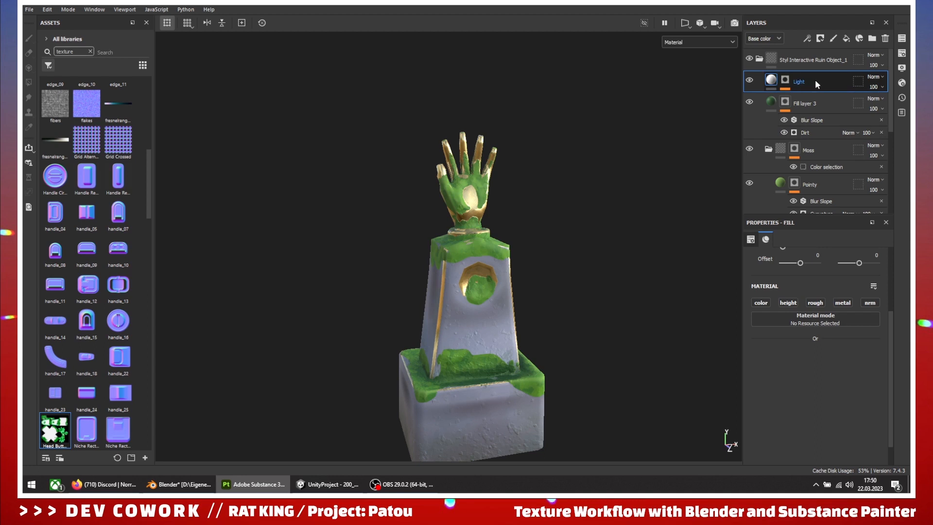
right_click(829, 79)
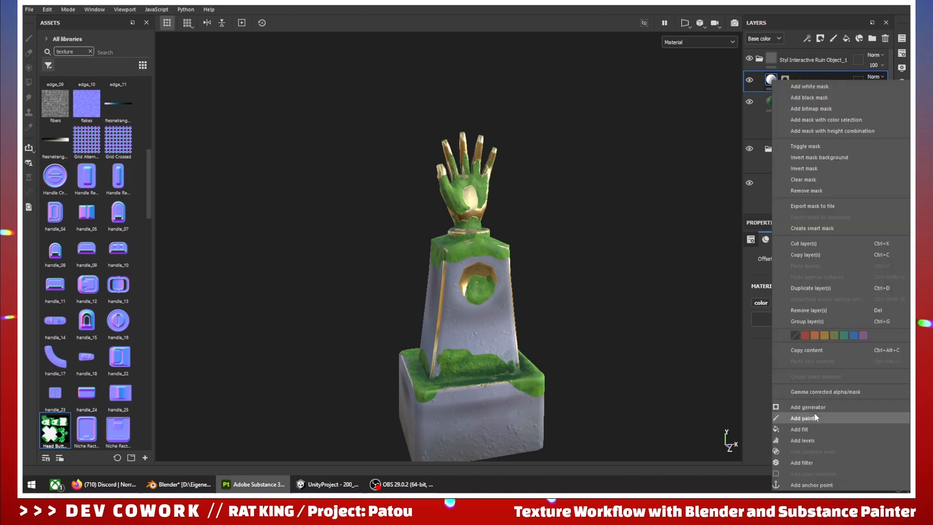
click(800, 311)
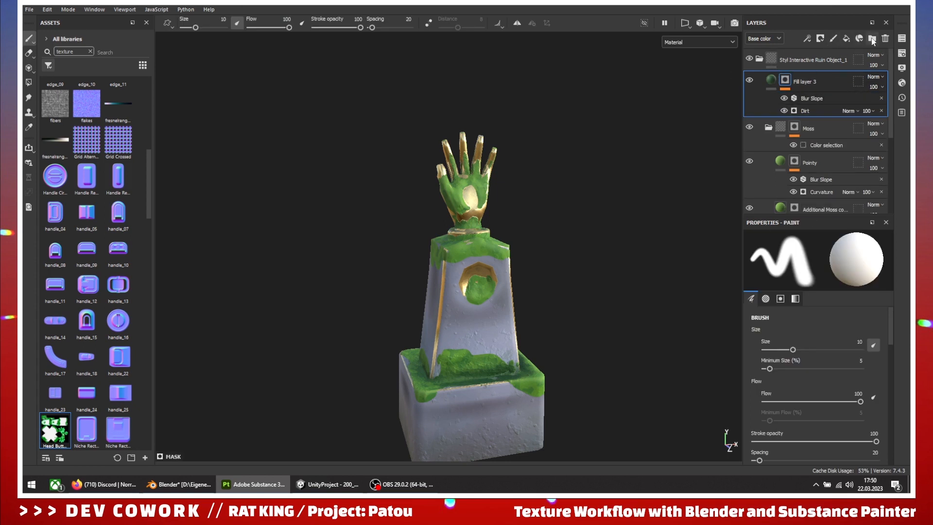
Add a fill layer above Fill layer 3 with only its color channel active
click(846, 39)
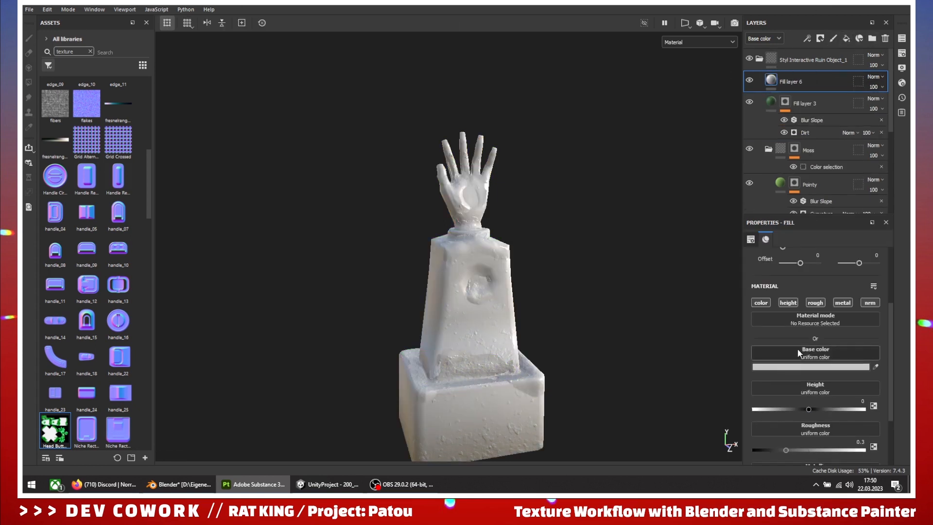
click(761, 302)
click(788, 302)
click(815, 302)
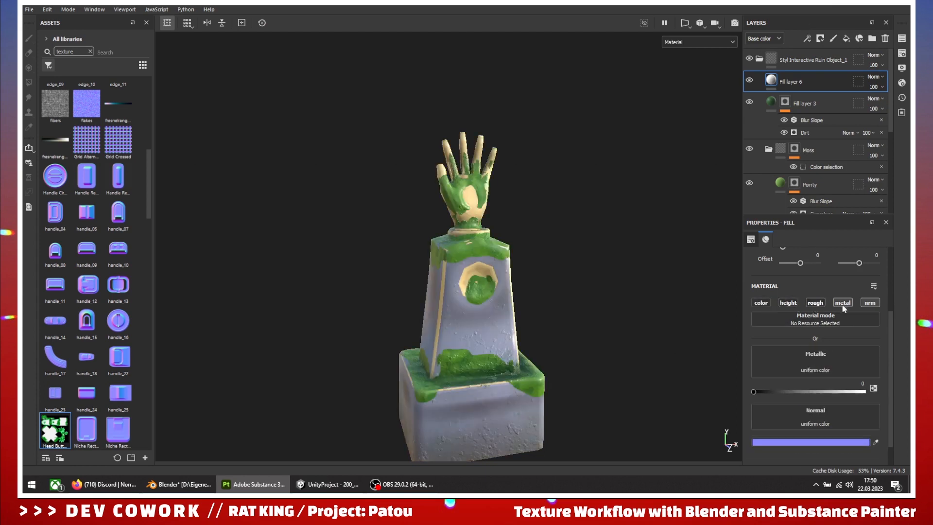
click(843, 303)
click(870, 302)
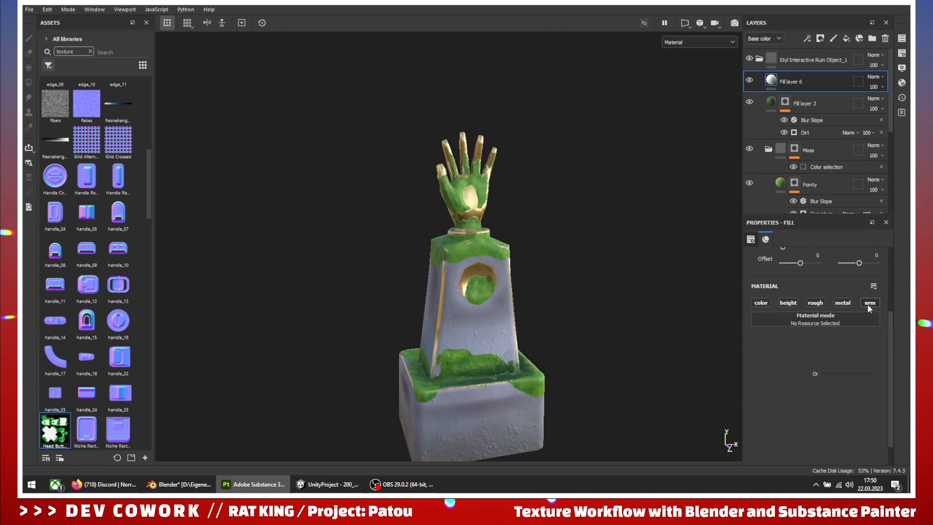
click(761, 302)
Set the base color of the new fill layer to white (FFFFFF)
click(816, 367)
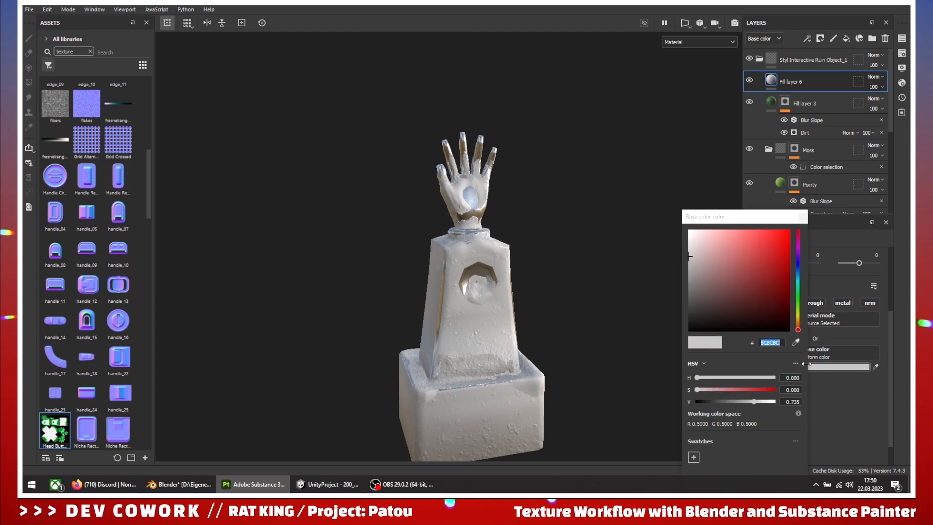
click(711, 253)
drag(696, 245, 672, 212)
click(673, 212)
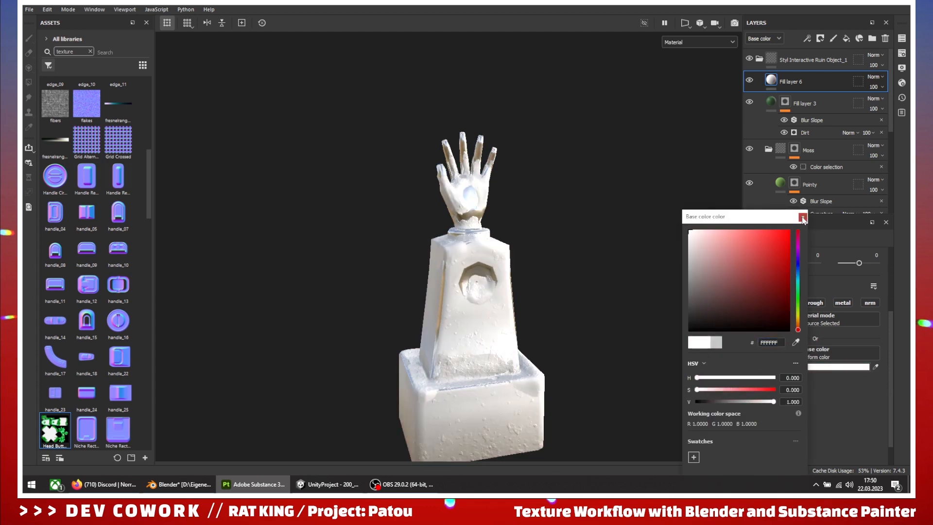
click(803, 217)
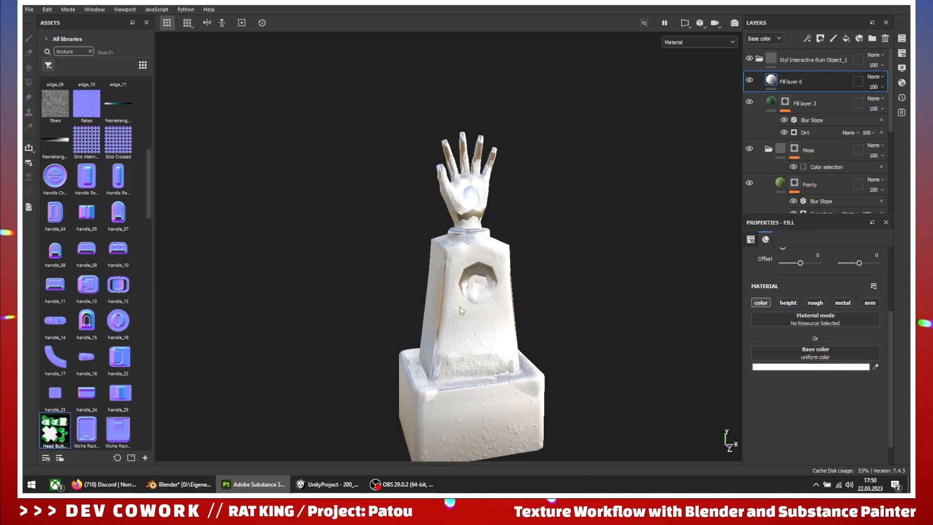
Switch to Unity to examine the existing ruin objects from different angles, and return to the hand statue in Substance Painter
click(328, 484)
scroll(121, 276, down, 2)
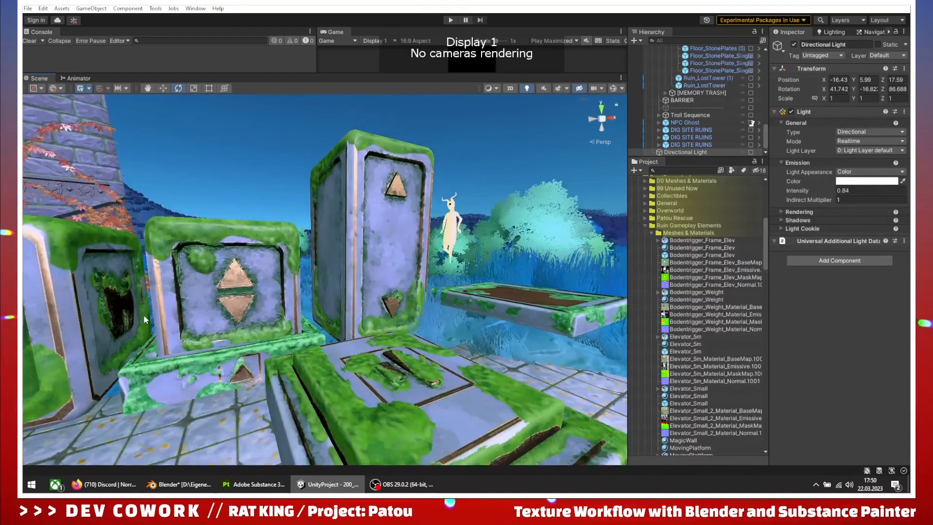
scroll(145, 312, down, 3)
alt+drag(146, 312, 217, 293)
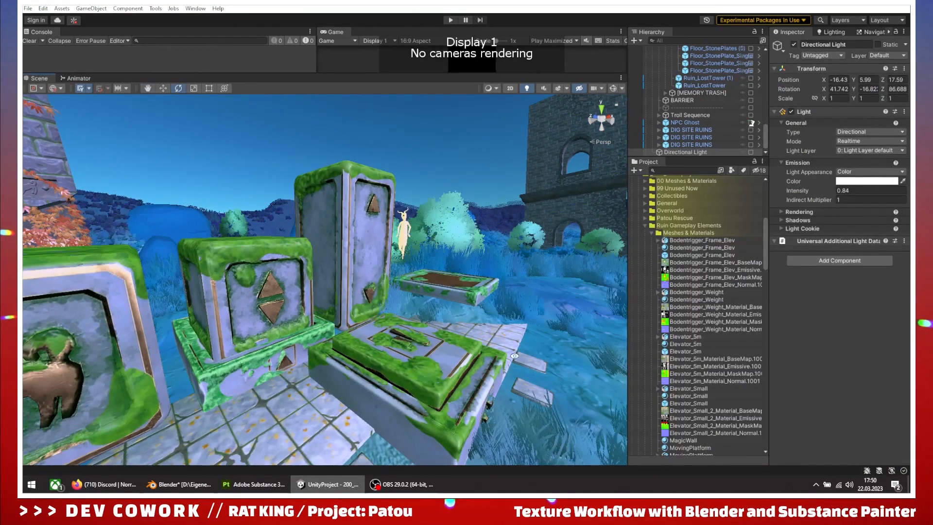
key(alt+Tab)
scroll(503, 229, up, 3)
alt+drag(504, 229, 477, 265)
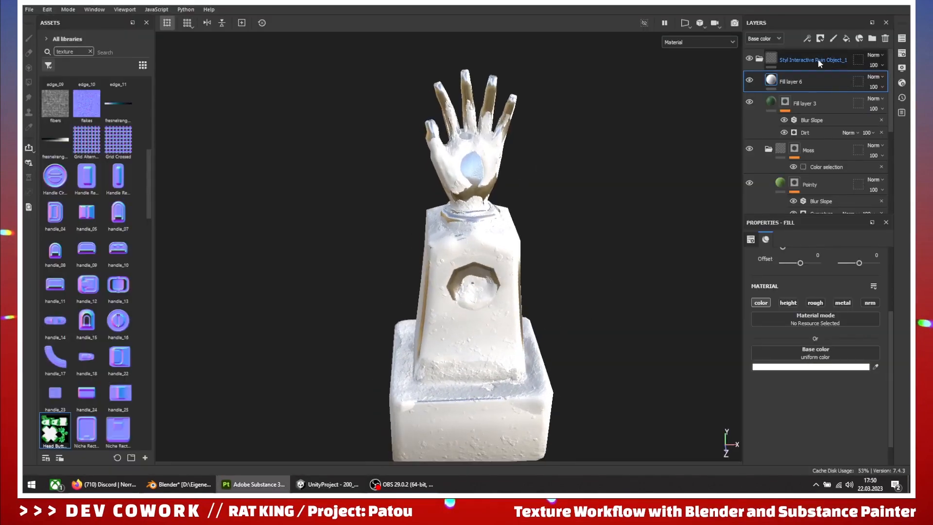
Give Fill layer 6 a black mask with a color selection using Head Button_ColorID, picking the ID color of the gold areas
right_click(772, 81)
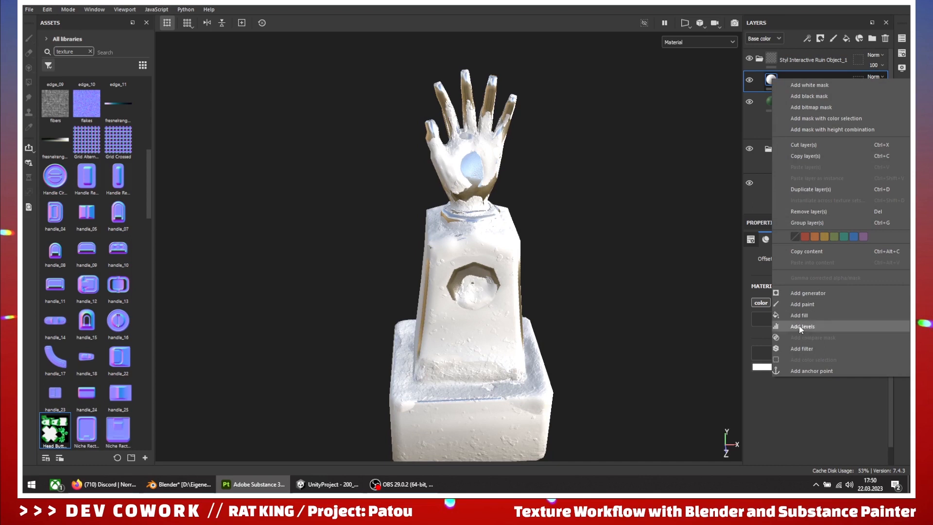
click(808, 97)
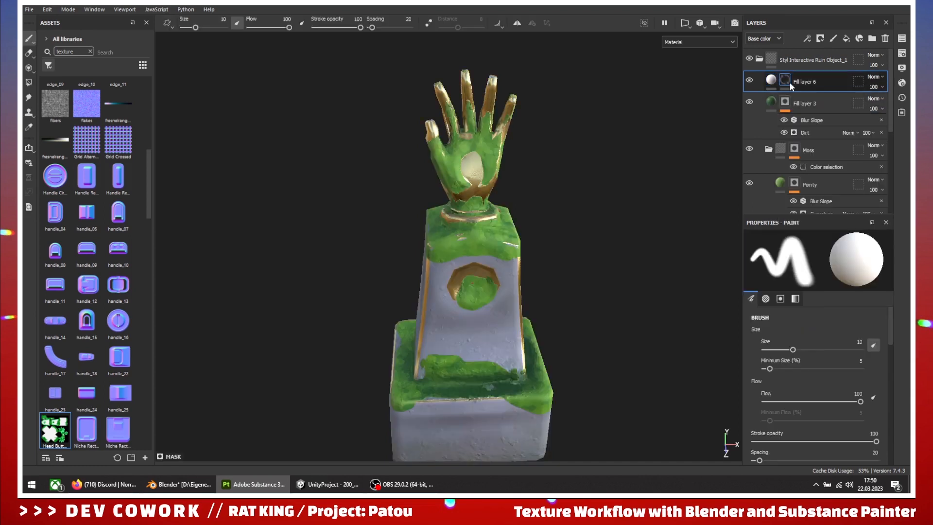
right_click(785, 81)
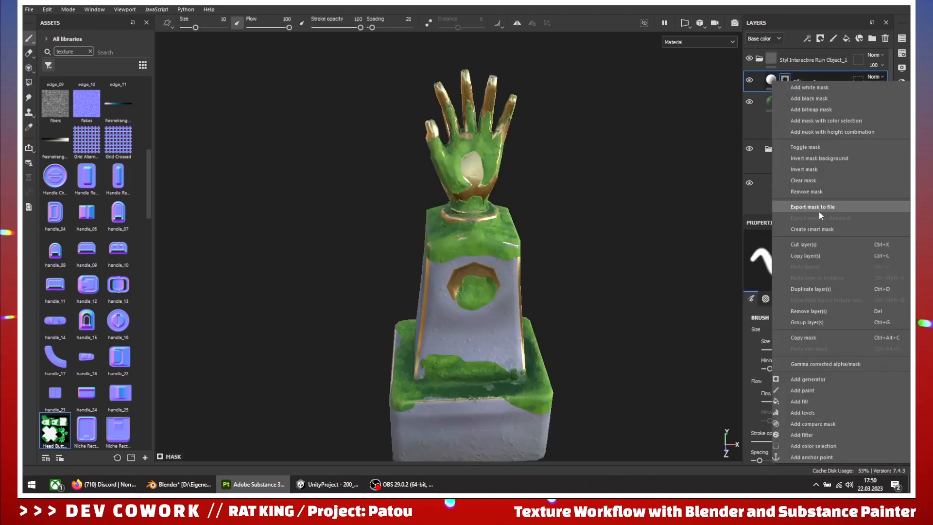
click(808, 445)
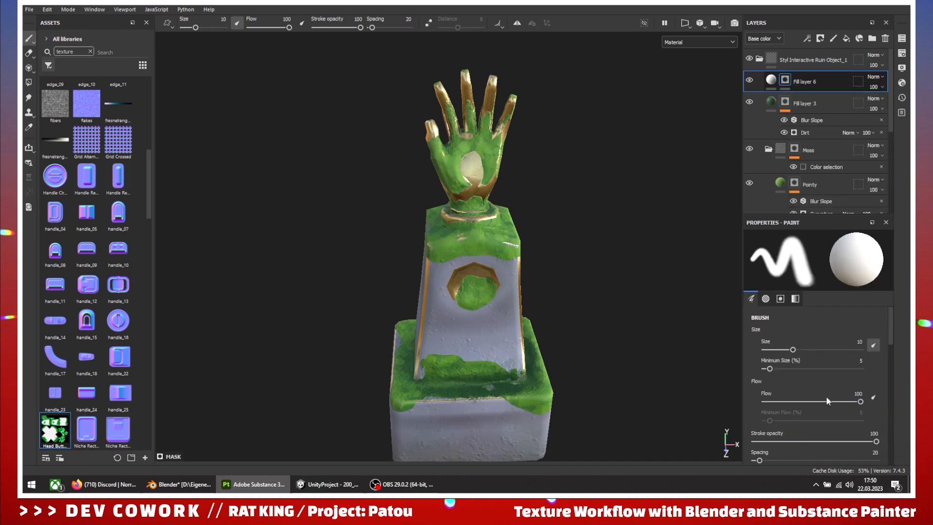
click(862, 334)
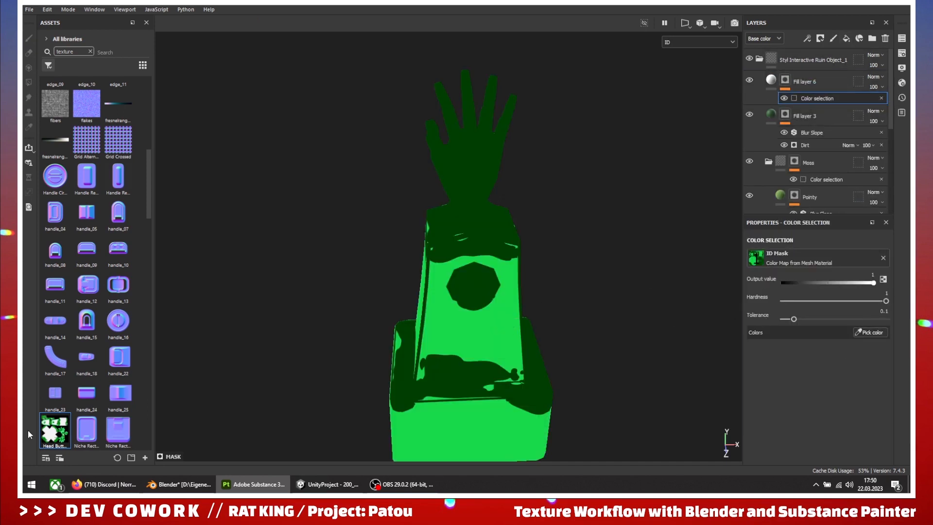
drag(55, 444, 757, 259)
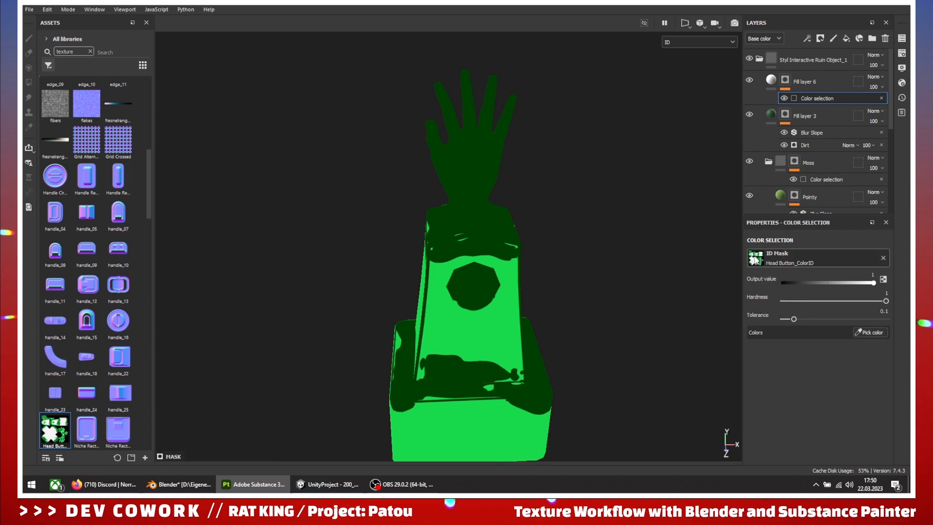
click(879, 334)
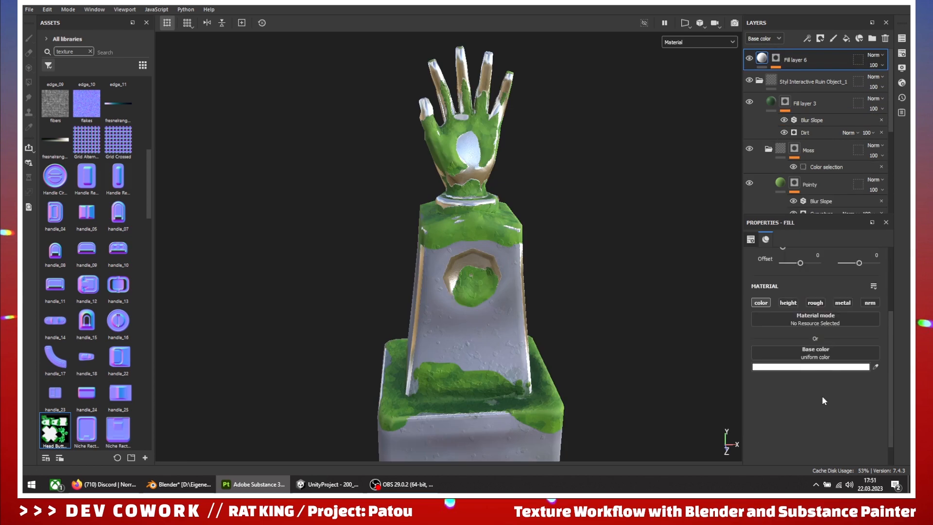
alt+drag(387, 329, 409, 293)
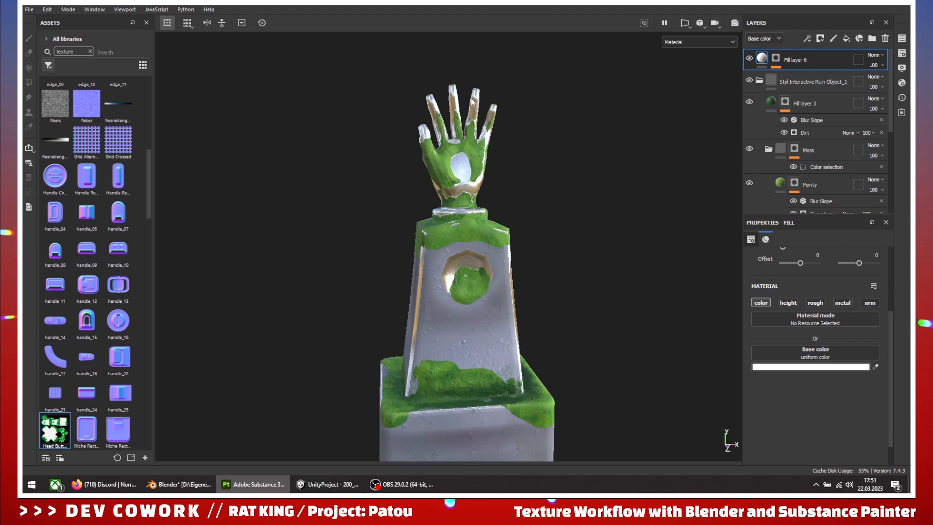
Add an Emissive channel to the texture set
click(902, 54)
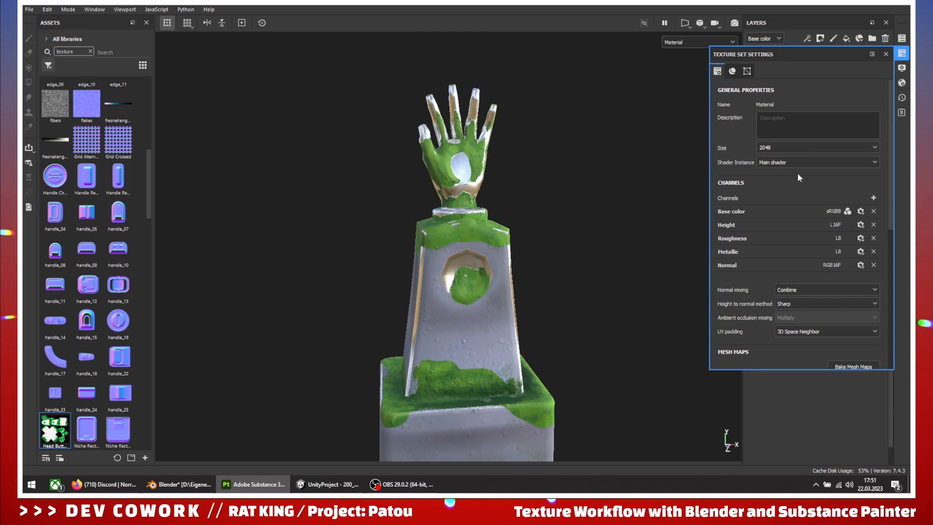
click(873, 198)
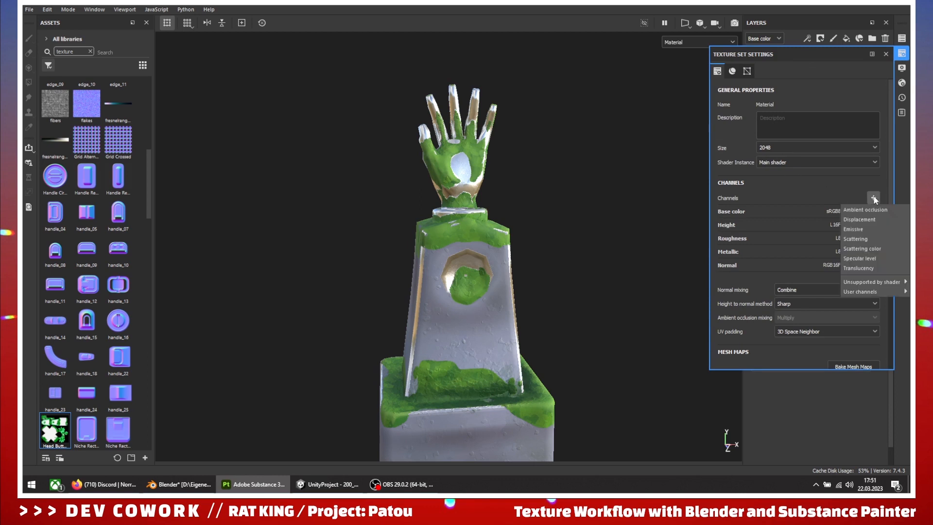
click(854, 232)
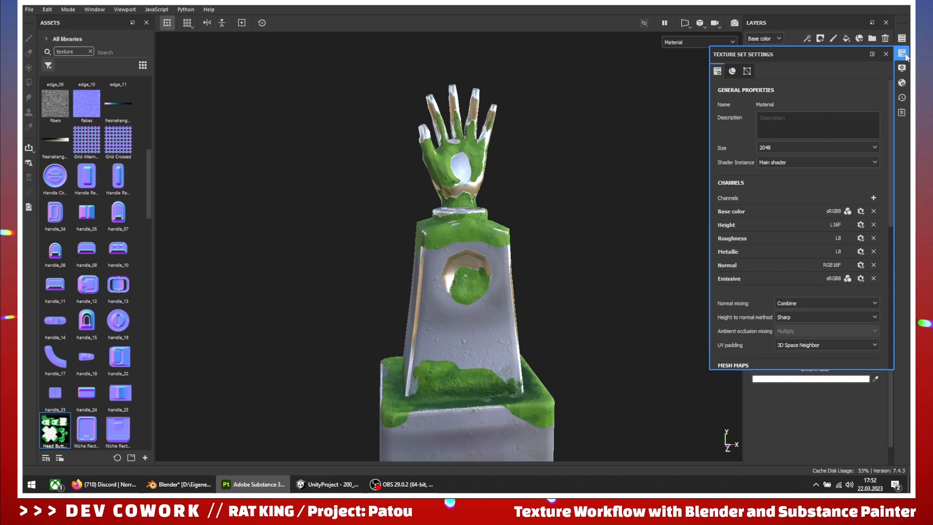
click(886, 54)
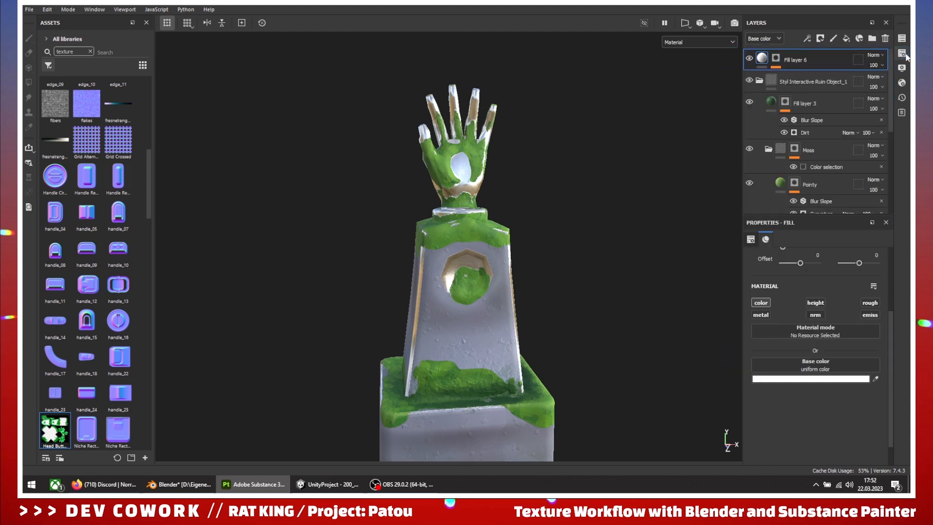
Make Fill layer 6 affect only the emissive channel and set its emissive color to white
click(869, 315)
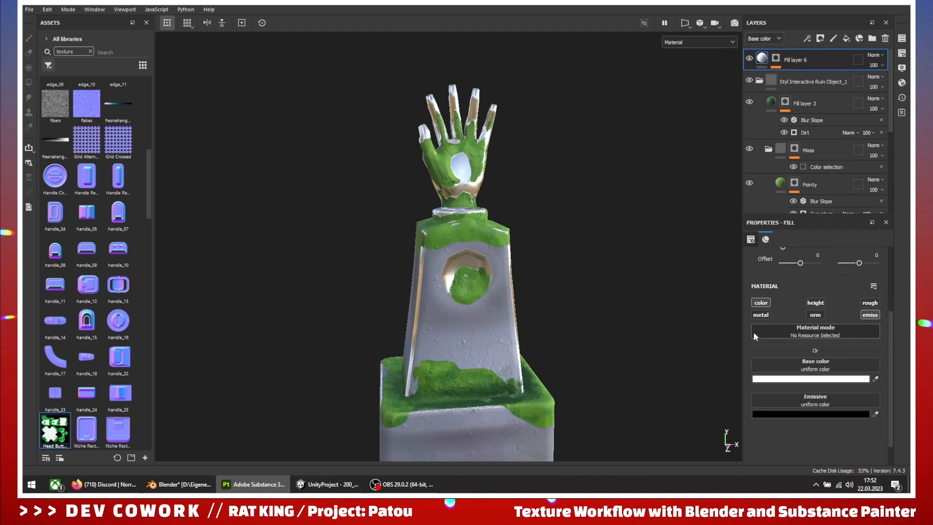
scroll(808, 413, down, 1)
click(809, 377)
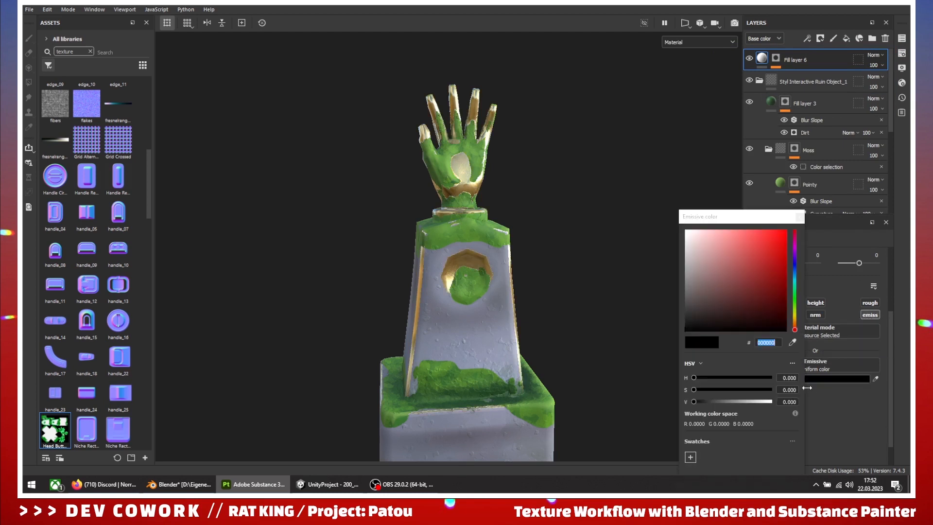
click(686, 231)
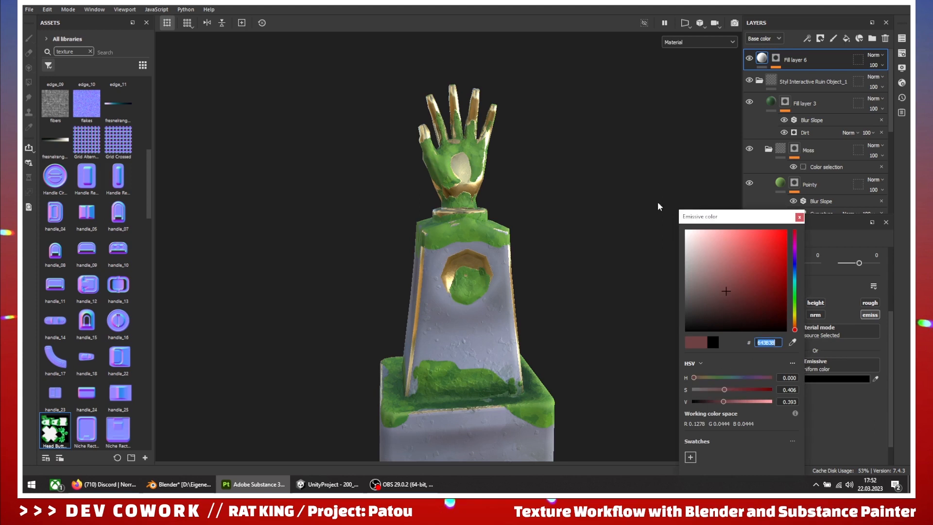
click(799, 218)
mouse_move(506, 300)
alt+mouse_down()
mouse_move(438, 328)
mouse_move(742, 337)
mouse_move(414, 343)
alt+mouse_up()
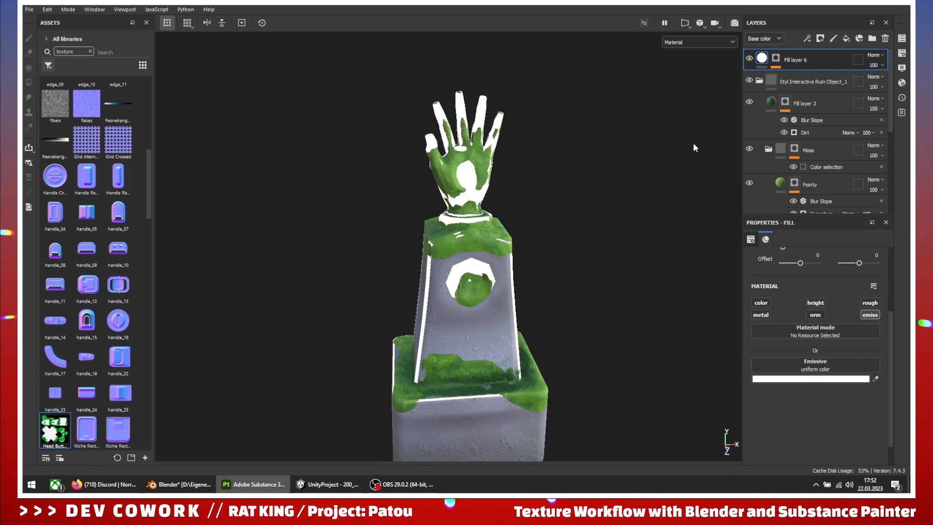
alt+drag(463, 280, 474, 272)
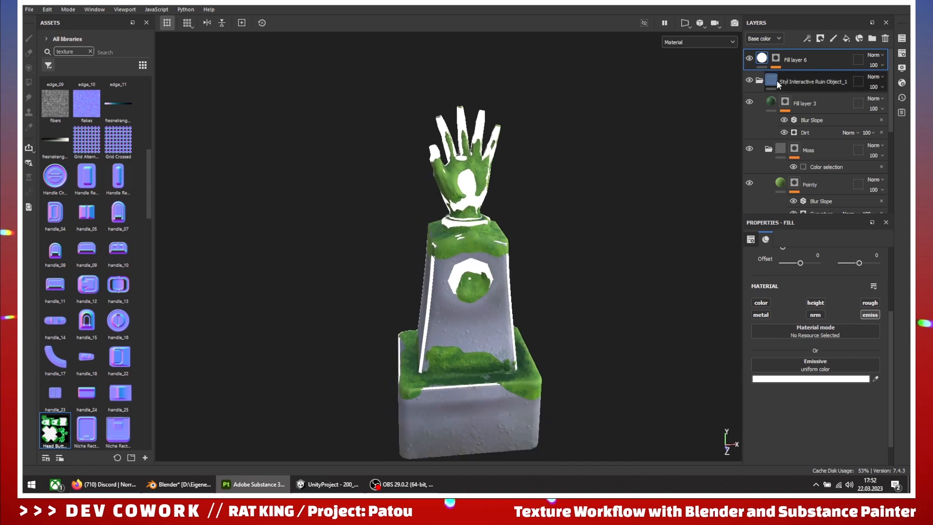
Move Fill layer 6 into the Styl Interactive Ruin Object_1 group above Fill layer 3 and compare the statue with the layer hidden and shown
drag(795, 59, 792, 89)
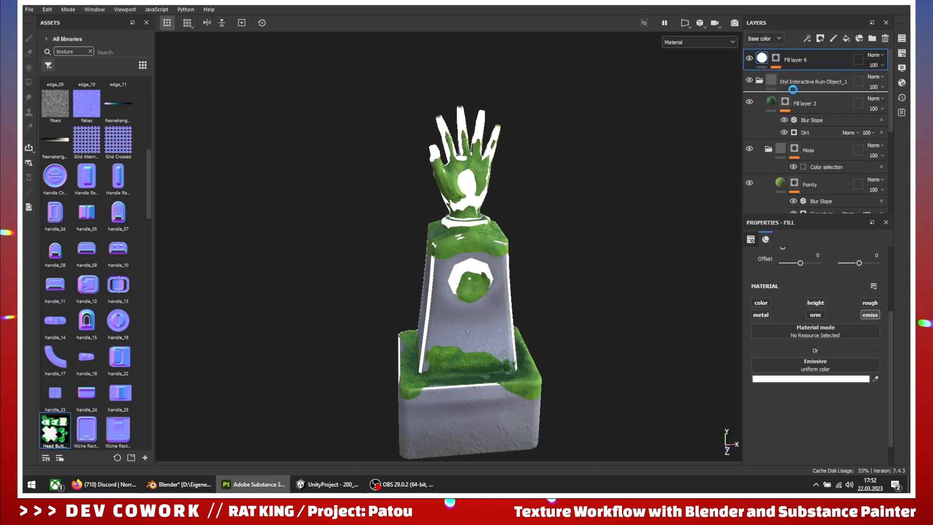
click(749, 81)
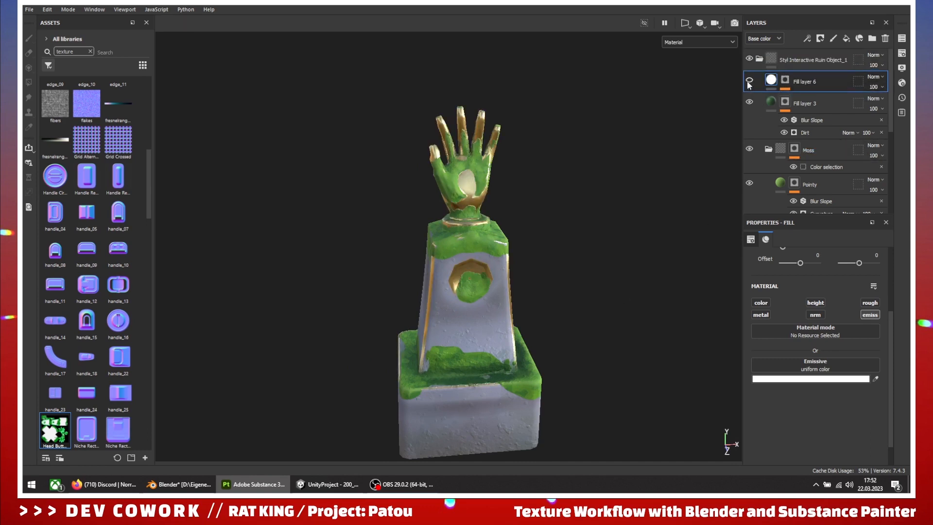
click(750, 82)
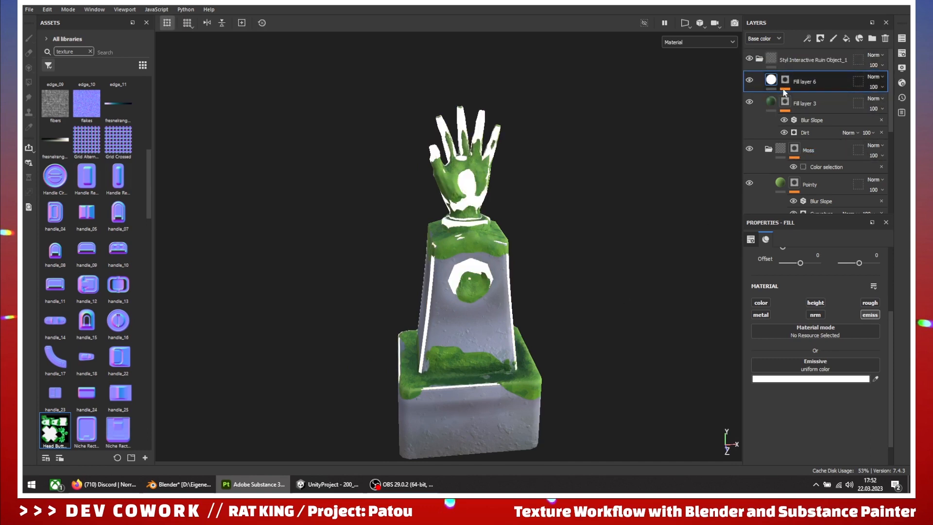
click(749, 81)
scroll(465, 296, up, 2)
scroll(456, 307, down, 3)
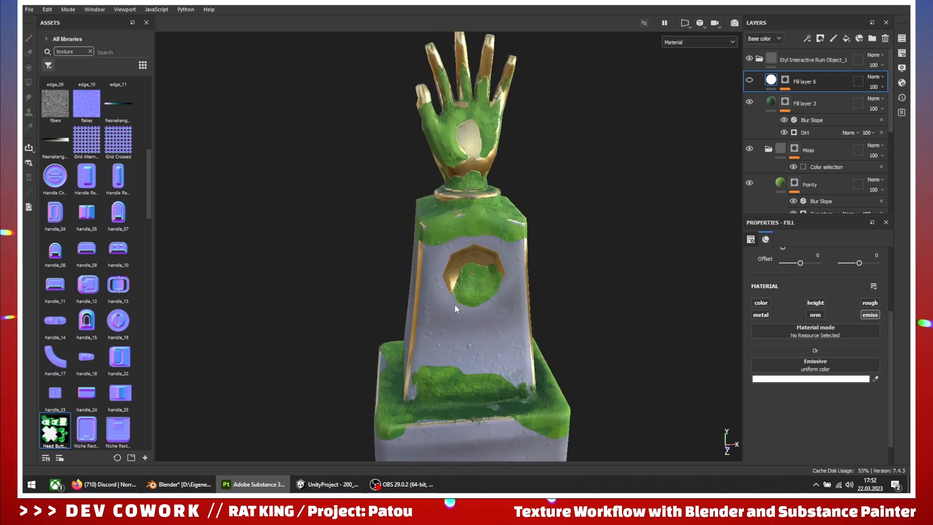
alt+drag(374, 293, 737, 103)
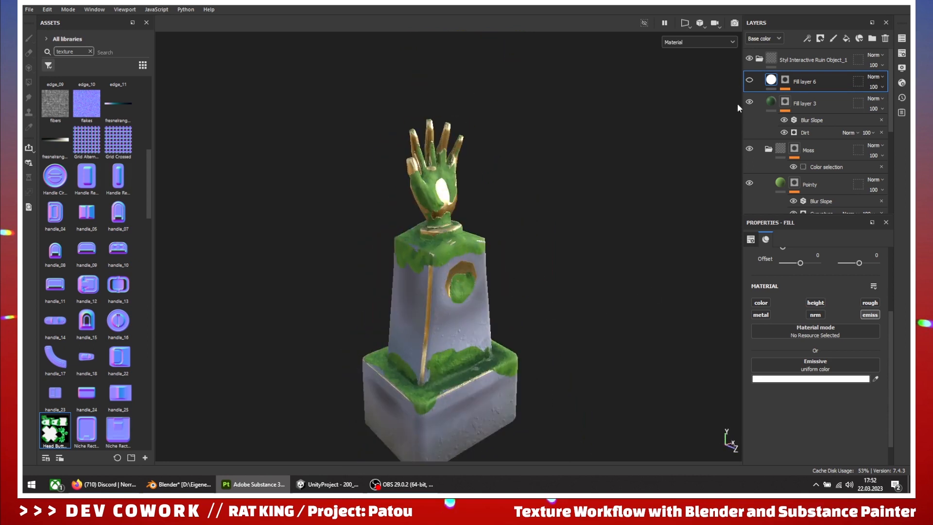
click(749, 80)
scroll(549, 258, down, 2)
alt+drag(549, 259, 510, 304)
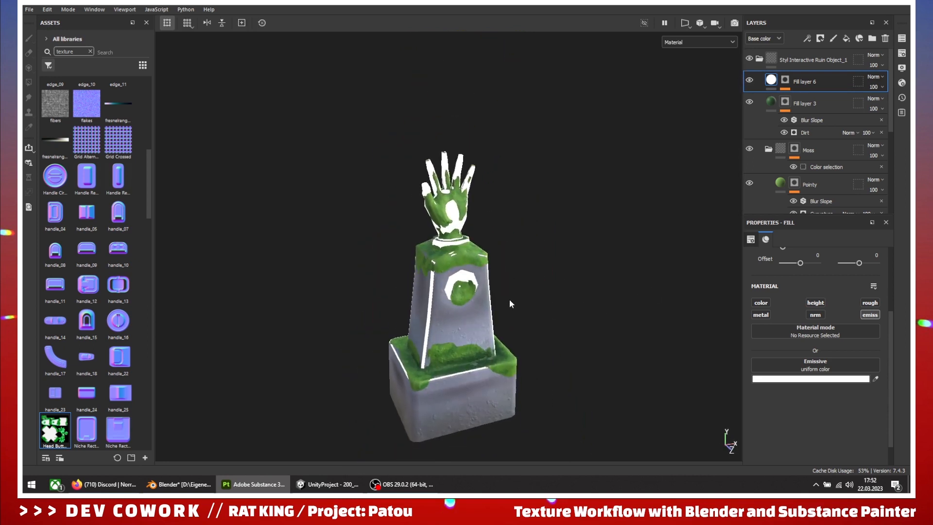
Start a texture export and set its output directory to the Hand Button folder inside Interactive Objects
click(29, 9)
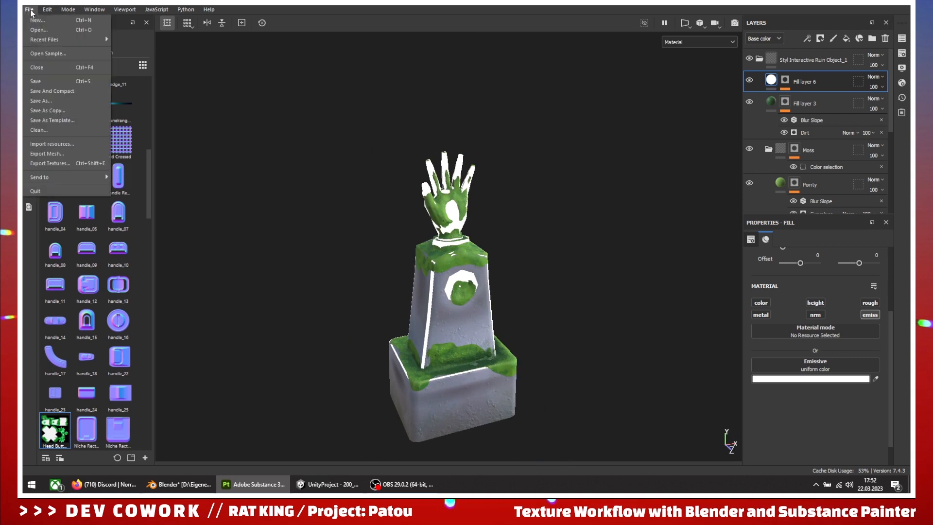
click(51, 164)
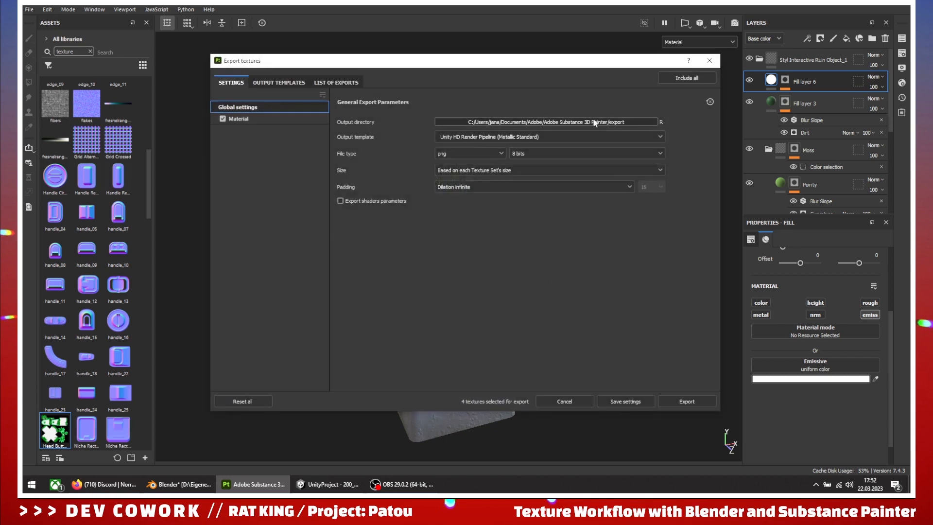
click(594, 123)
scroll(251, 197, up, 1)
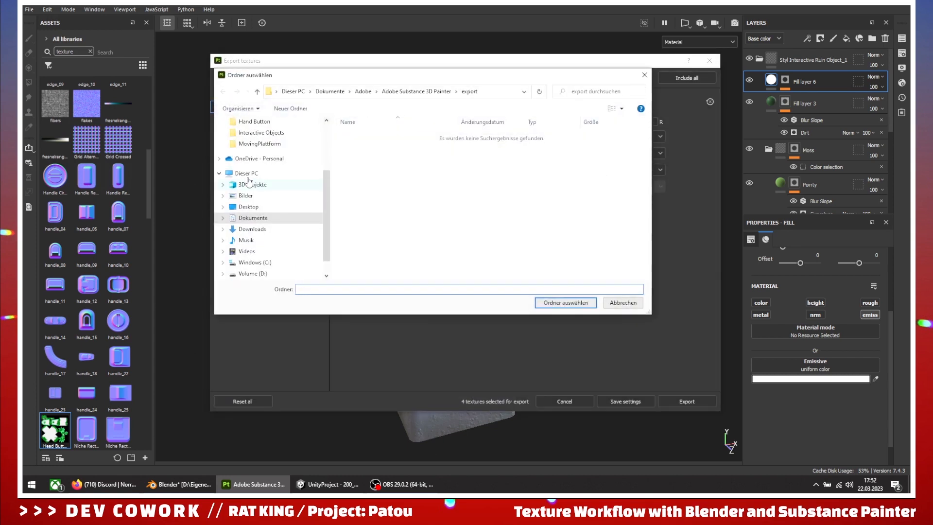
click(265, 132)
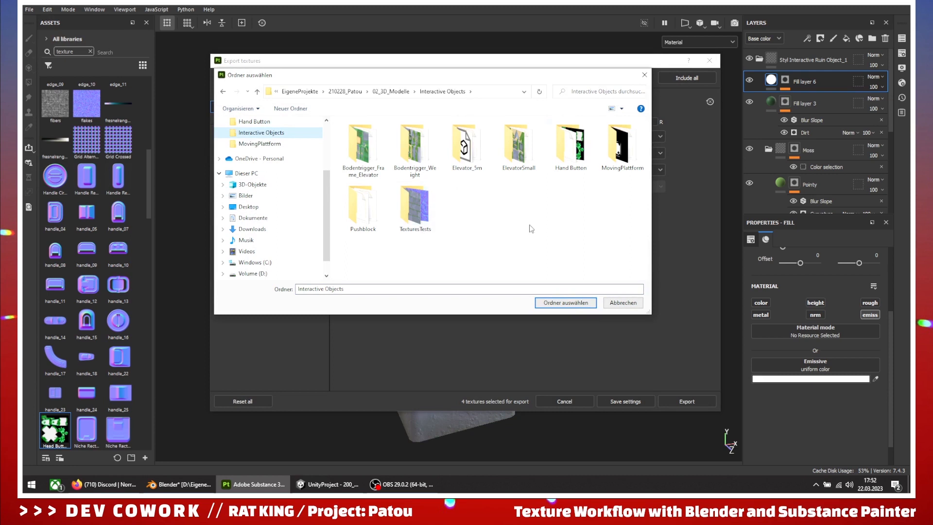
click(566, 153)
double_click(567, 153)
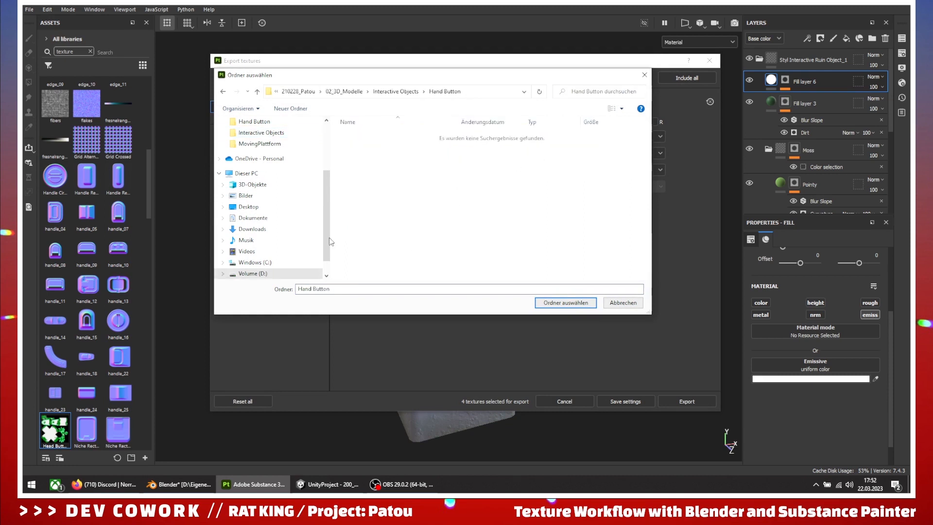
click(566, 303)
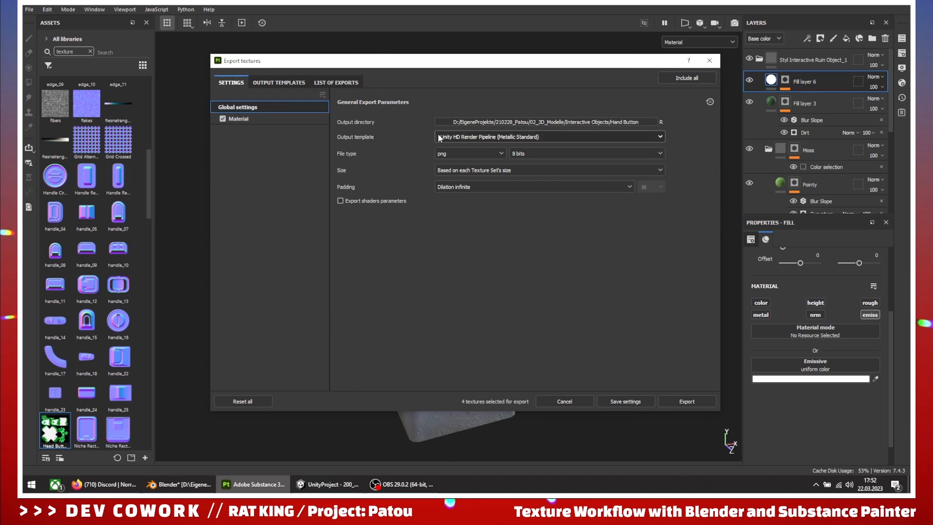
Export the Material textures with the Unity HD Render Pipeline (Metallic Standard) template as jpeg at size 1024
click(516, 137)
click(516, 137)
click(443, 155)
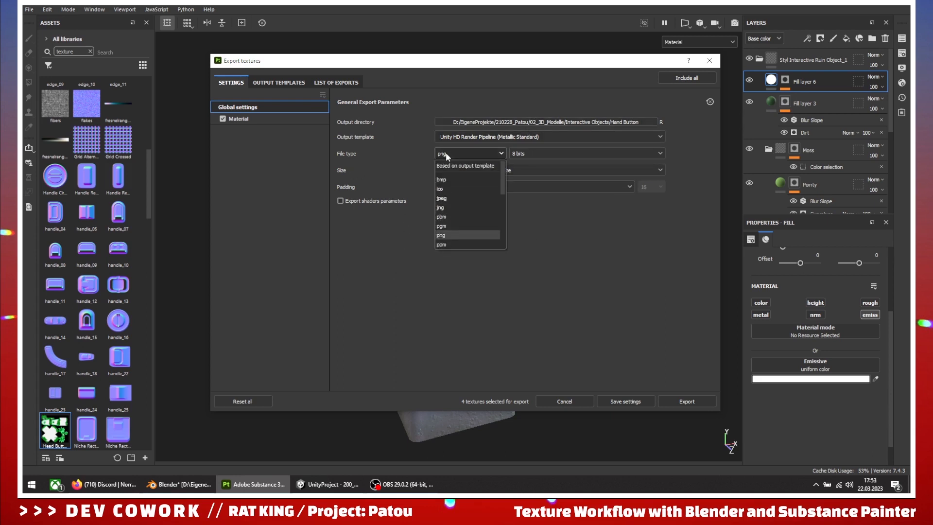
click(443, 198)
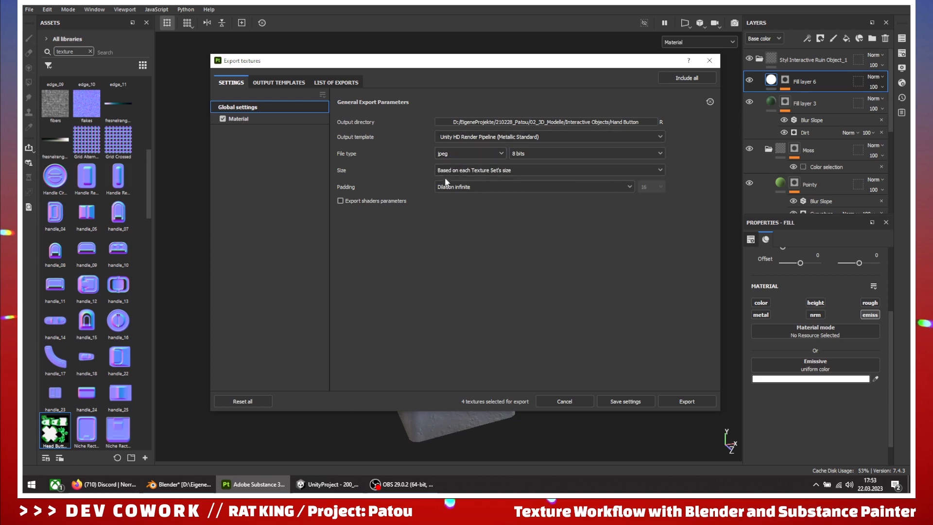
click(460, 170)
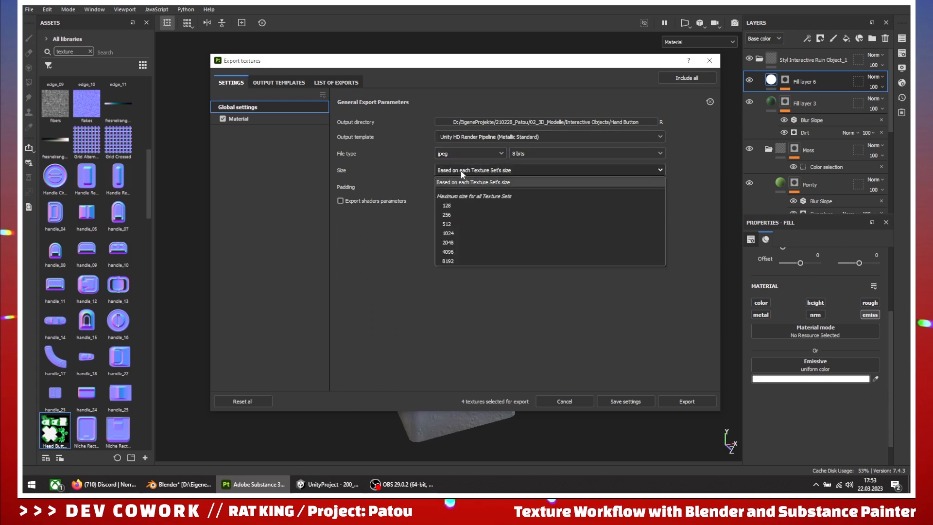
click(457, 230)
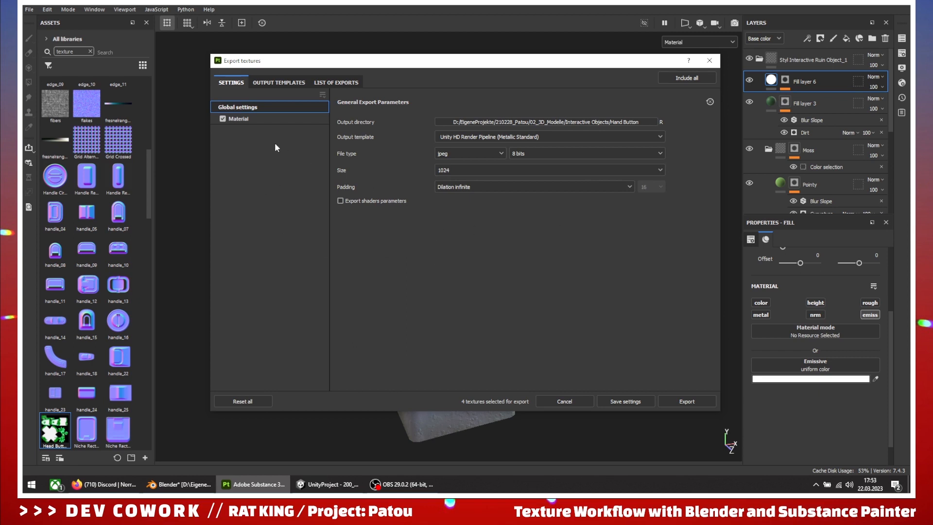
click(245, 119)
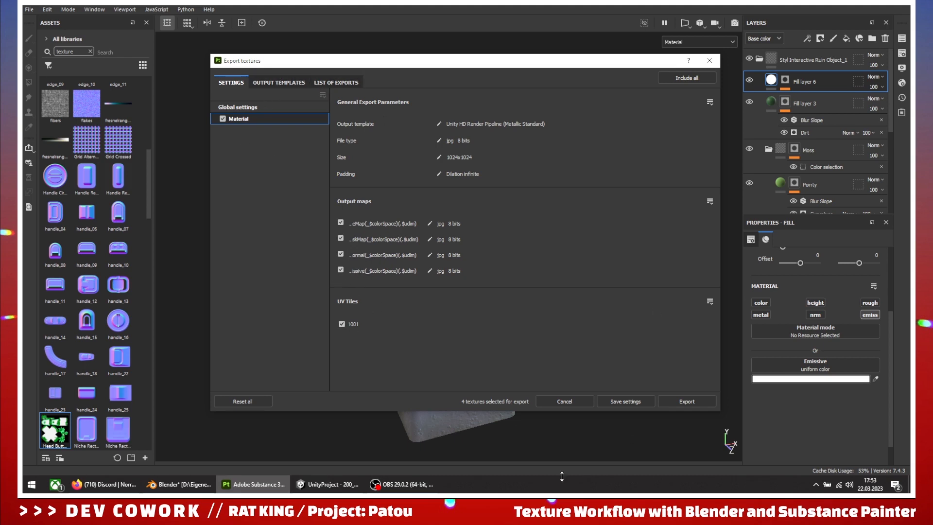
click(698, 402)
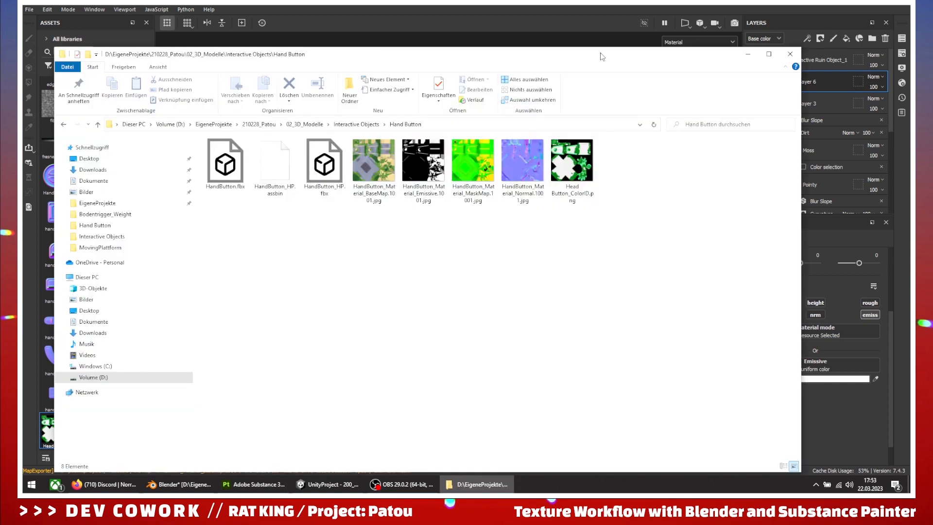
Open the exported base map from the Hand Button folder and look through the emissive, mask, normal and color ID images
double_click(602, 57)
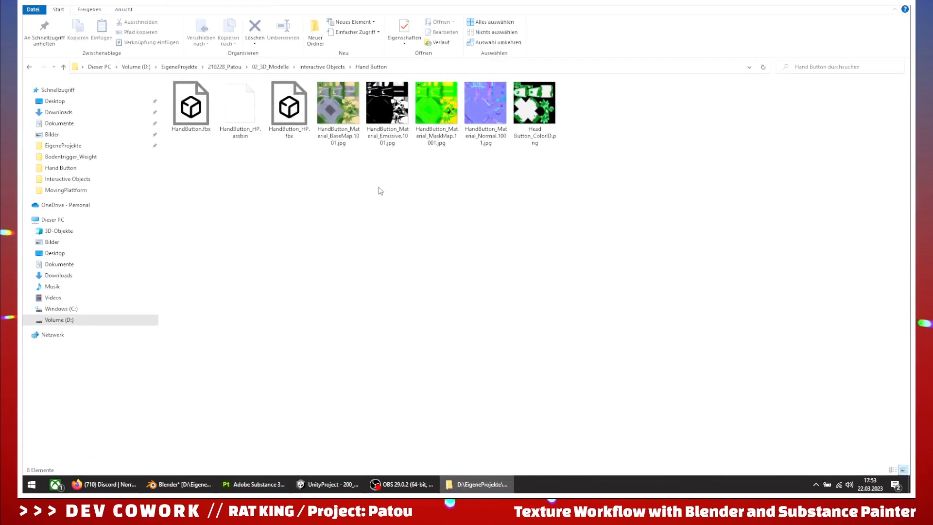
ctrl+scroll(393, 163, up, 2)
click(532, 141)
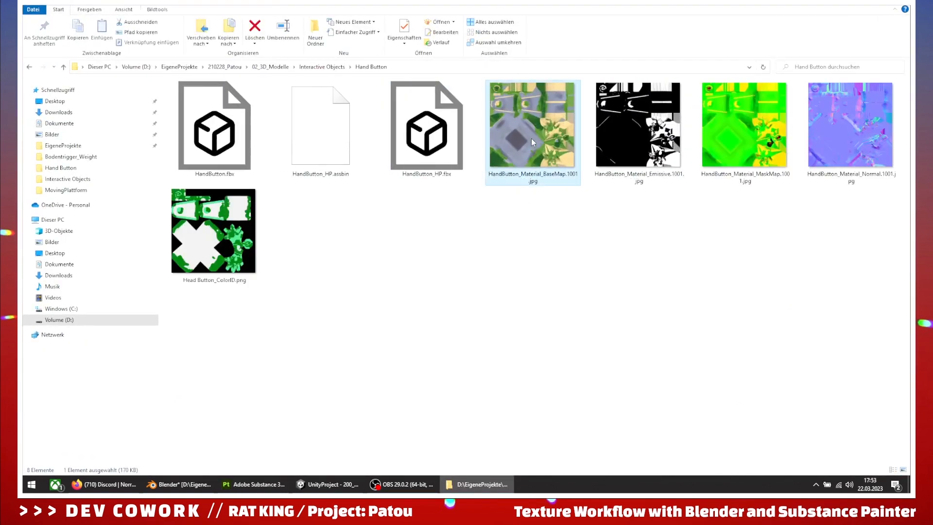
double_click(532, 138)
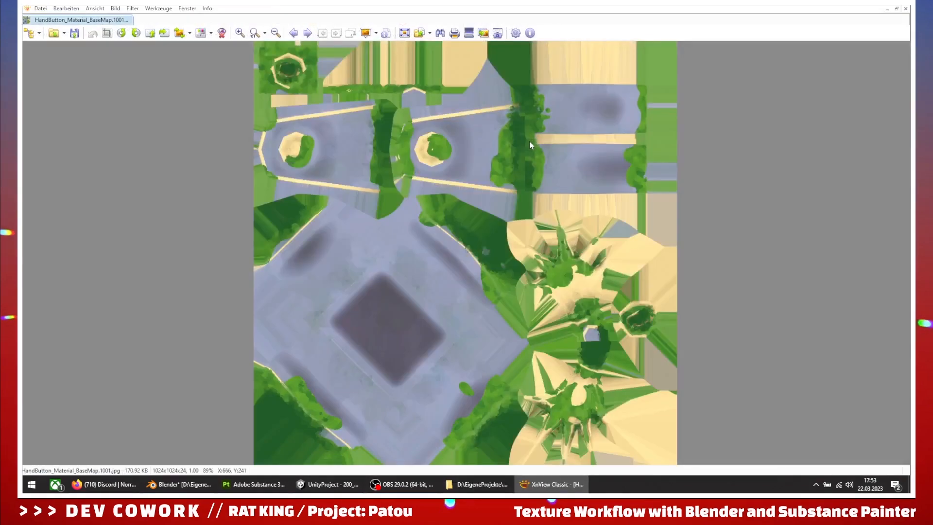
scroll(651, 327, down, 1)
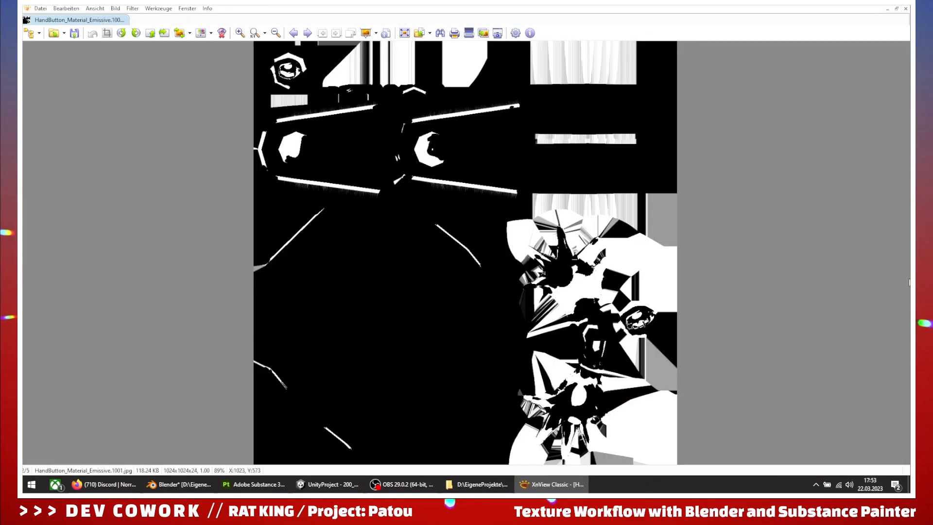
scroll(877, 298, down, 1)
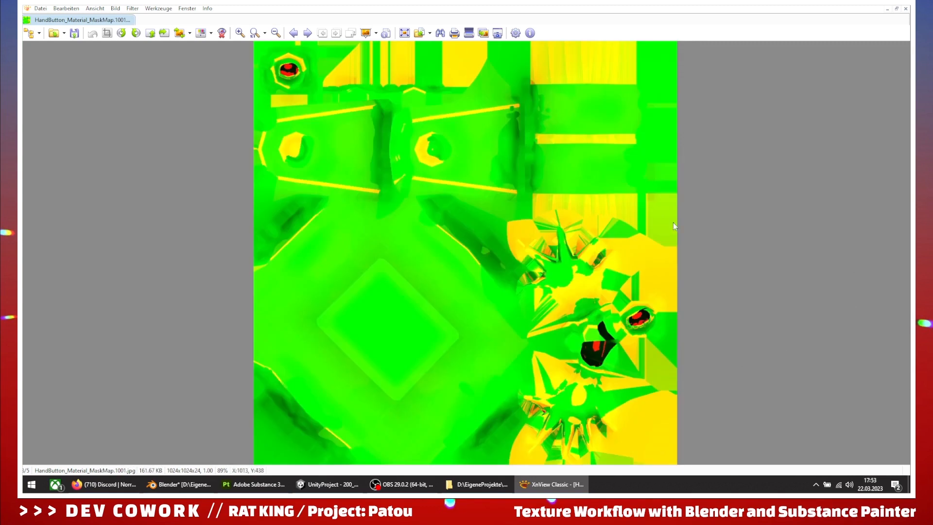
scroll(674, 225, down, 1)
scroll(709, 205, down, 1)
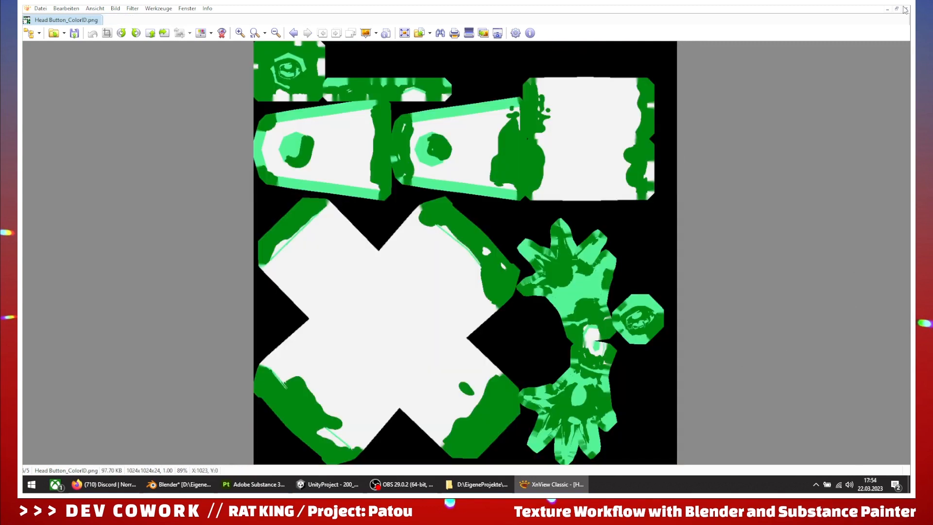
key(Escape)
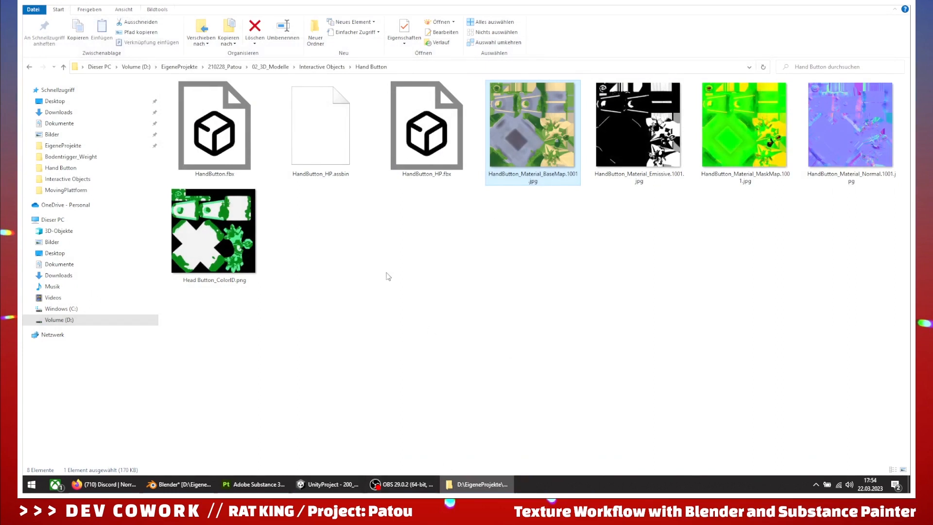
Switch to Unity and open the project's Meshes & Materials folder under Ruin Gameplay Elements in the file explorer
click(412, 484)
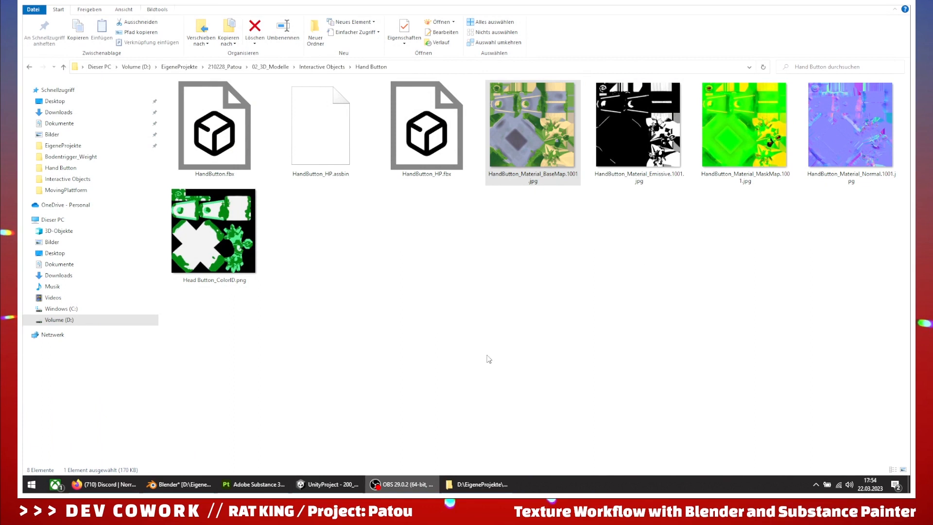
click(316, 489)
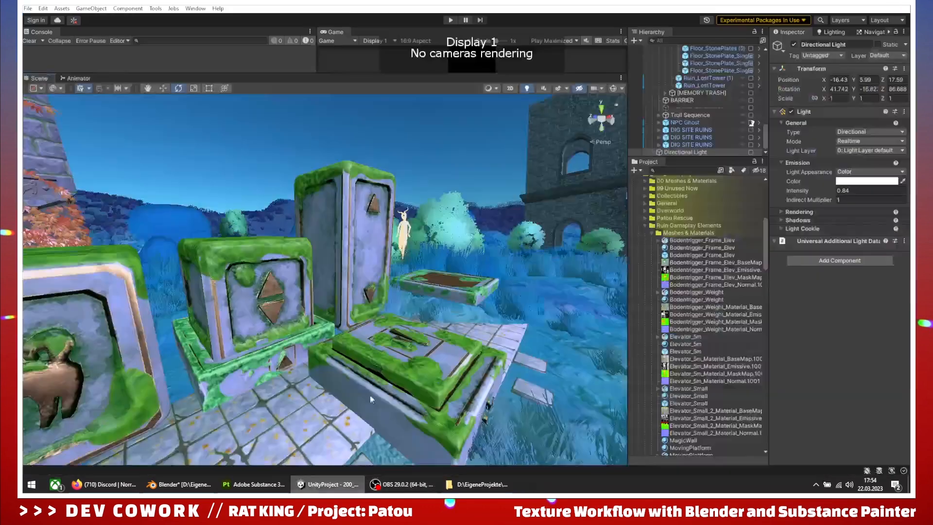
alt+drag(423, 319, 452, 301)
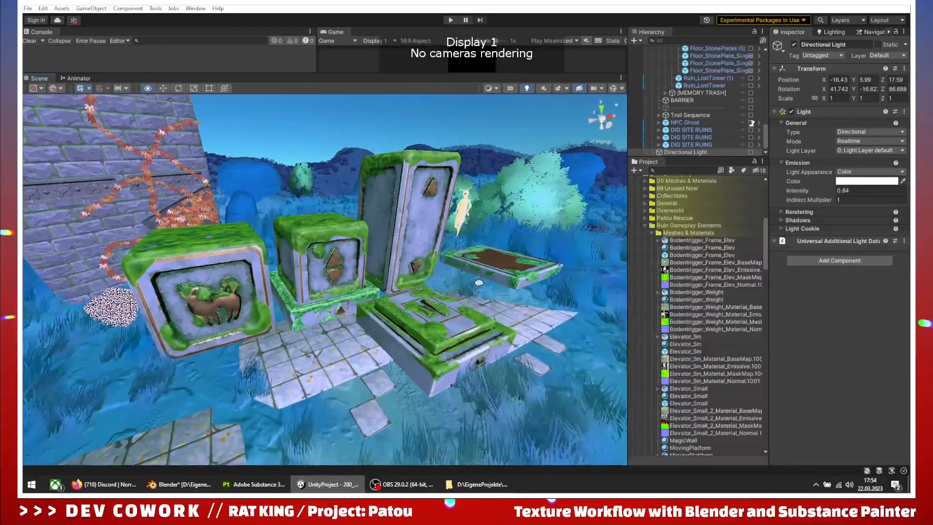
right_click(685, 235)
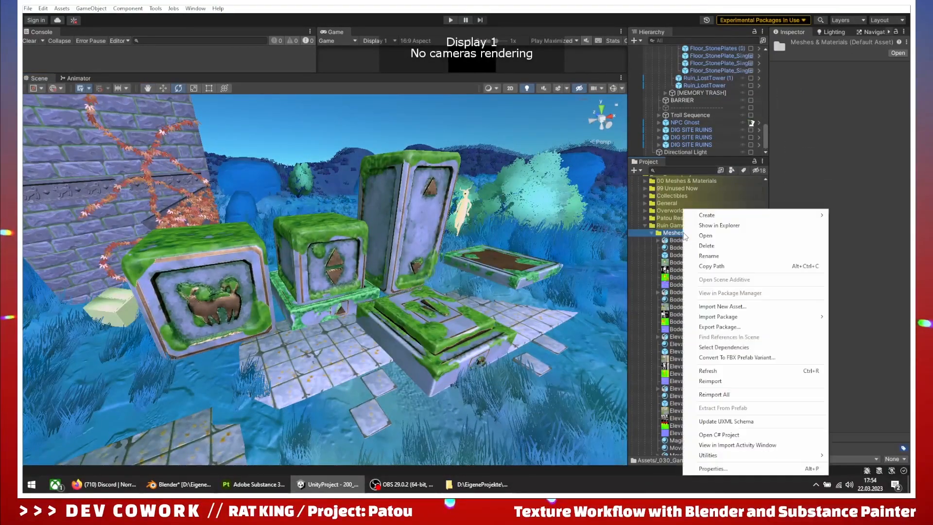
click(712, 225)
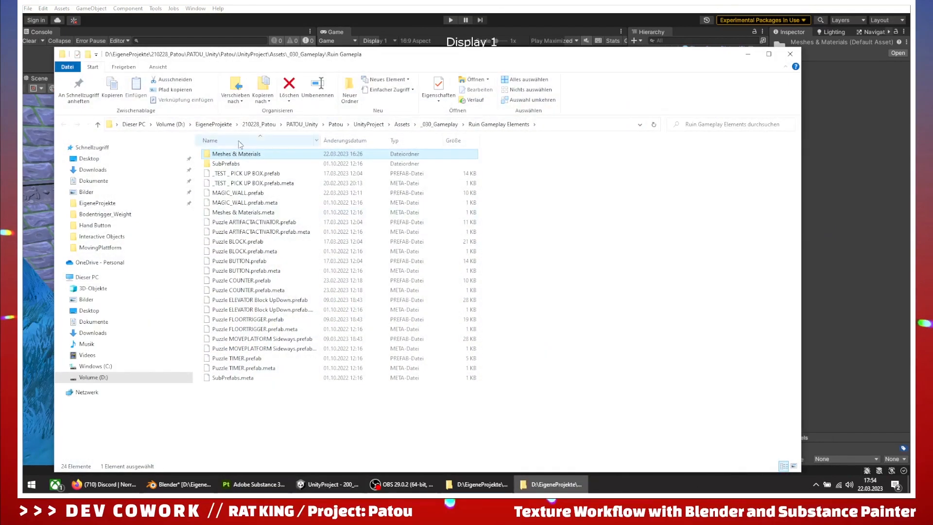
double_click(236, 154)
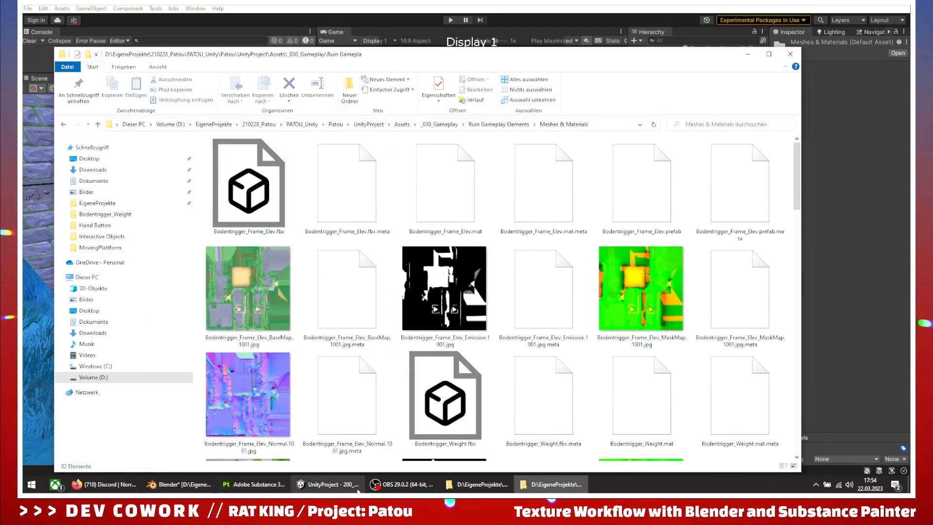
Copy HandButton.fbx and its BaseMap, Emissive, MaskMap and Normal textures from the Hand Button folder into the Meshes & Materials folder
click(479, 484)
ctrl+click(261, 140)
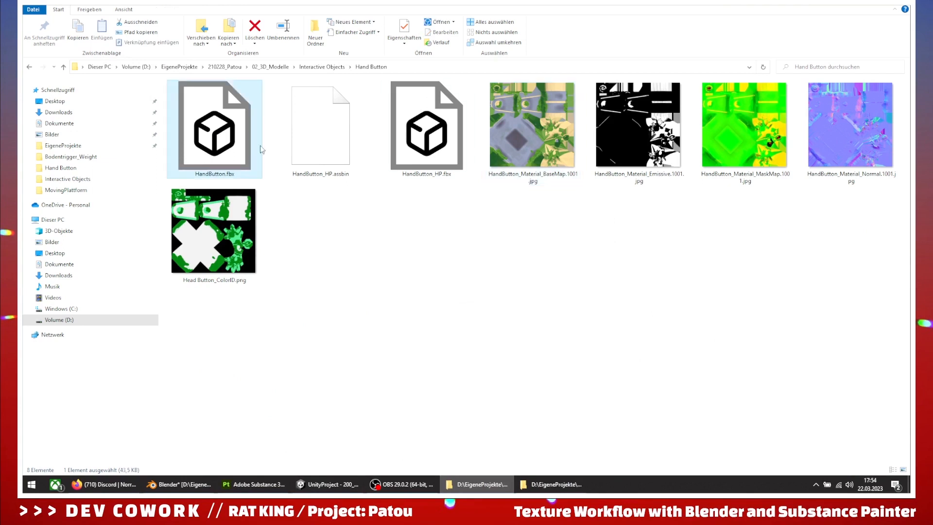
ctrl+click(834, 155)
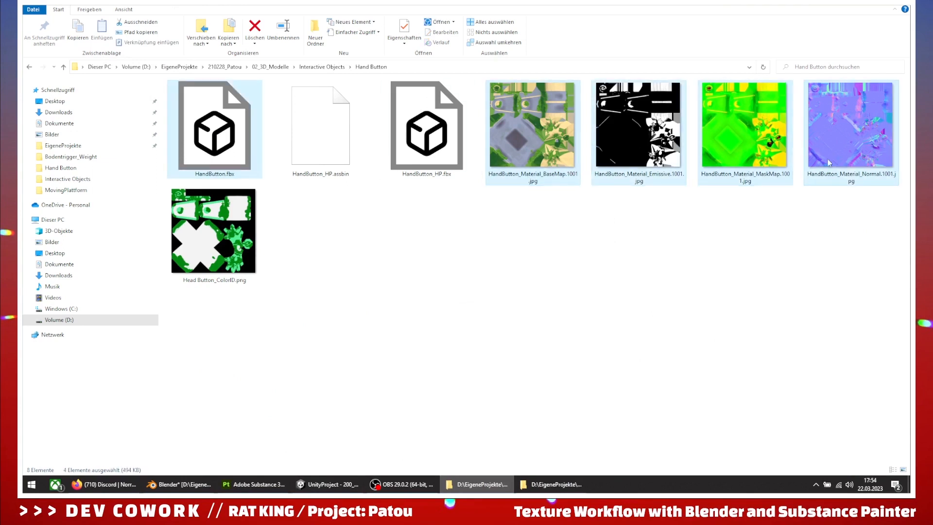
click(552, 484)
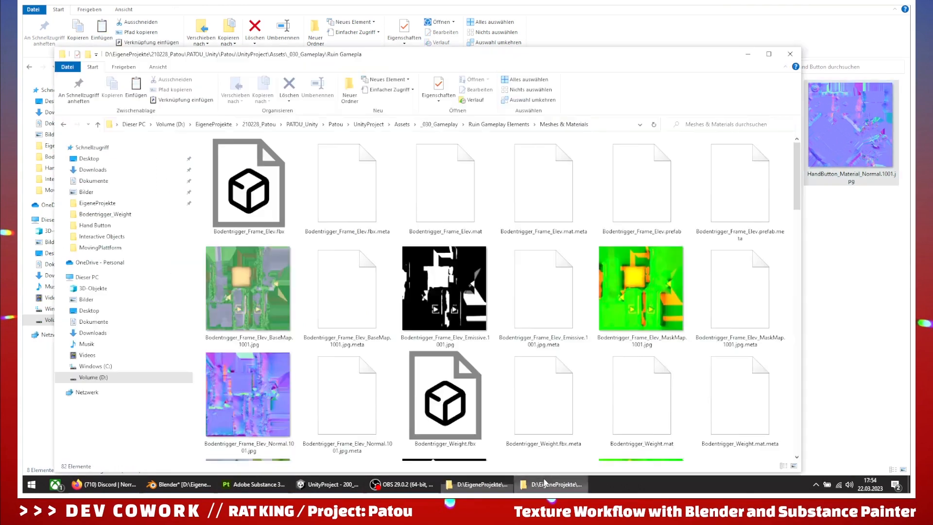
key(ctrl+v)
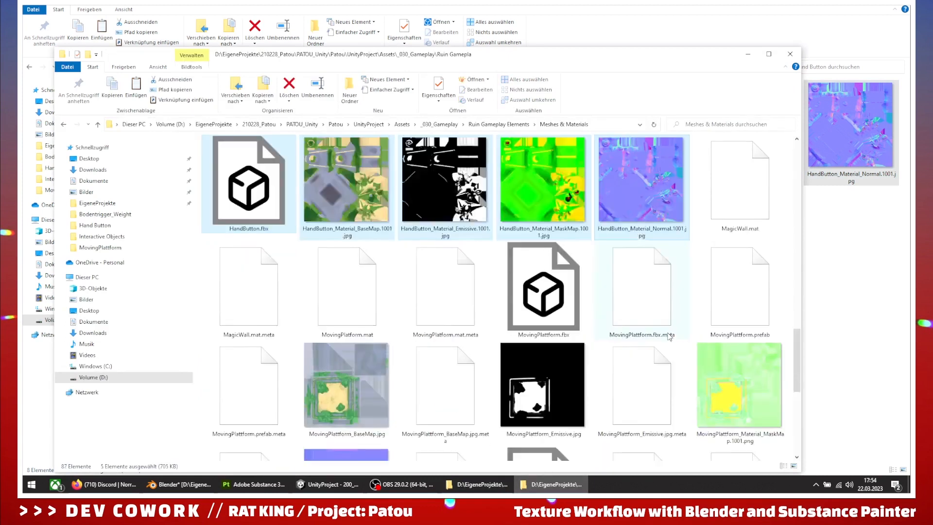
click(748, 54)
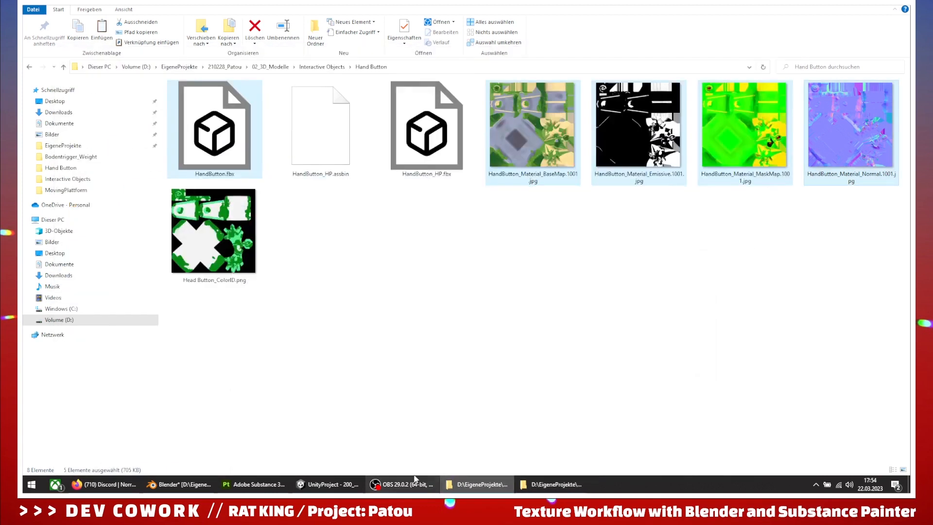
Return to Unity and place the HandButton model on the stone tiles in front of the elevator blocks
click(335, 484)
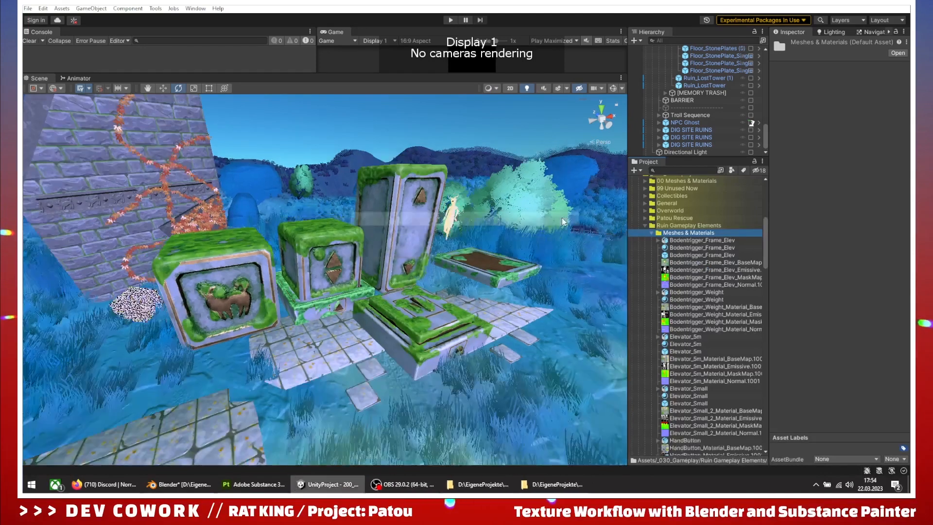
scroll(710, 329, down, 3)
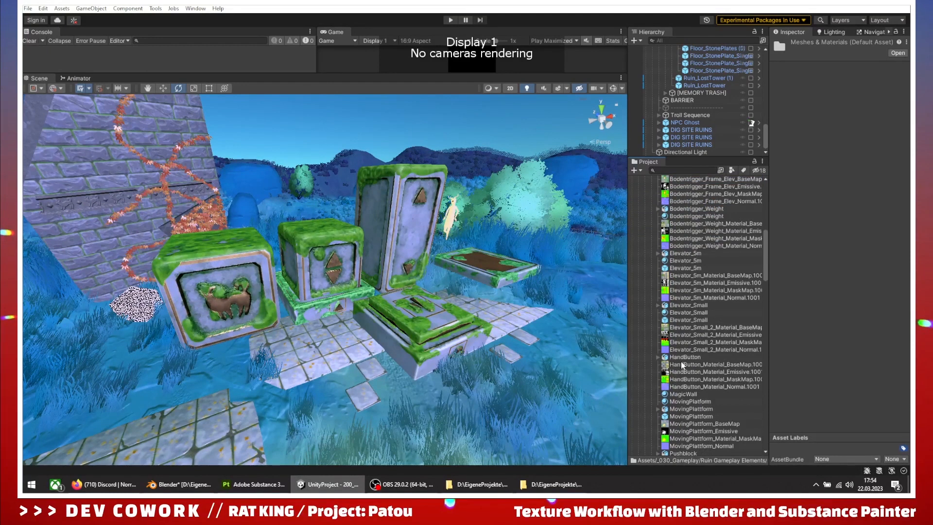
drag(683, 359, 299, 354)
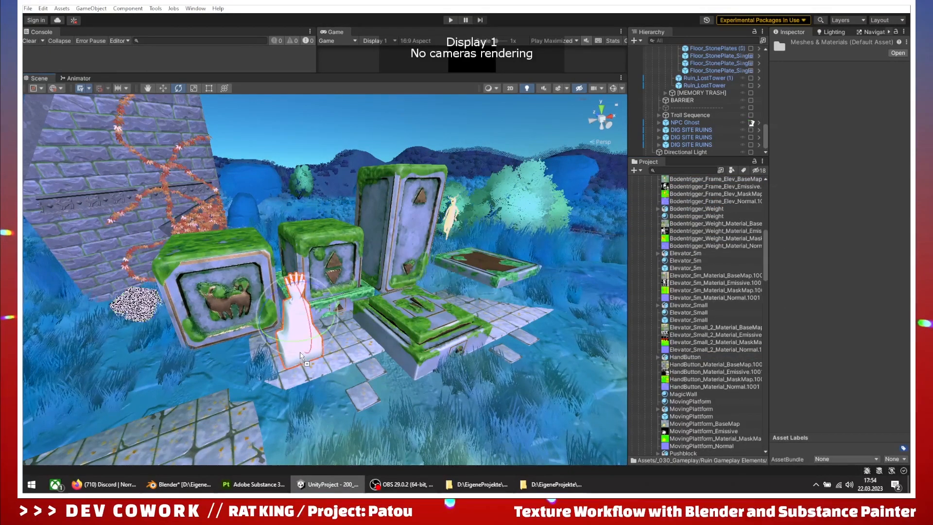
Create a new material in the Meshes & Materials folder and enable its emission
scroll(691, 247, up, 2)
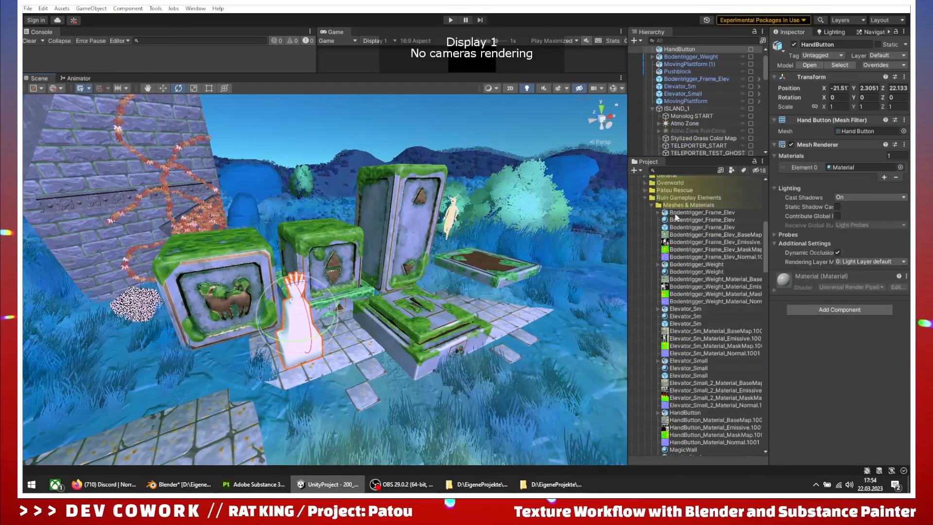
right_click(679, 206)
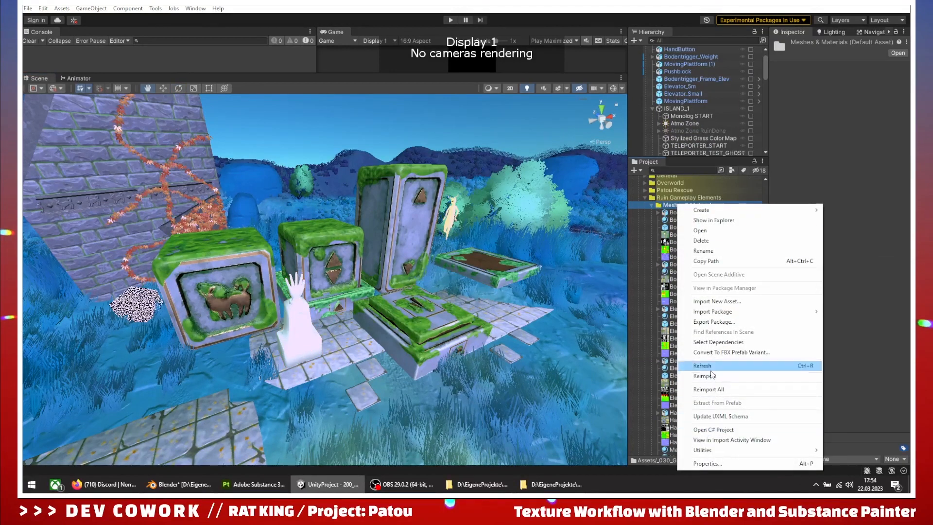
mouse_move(720, 211)
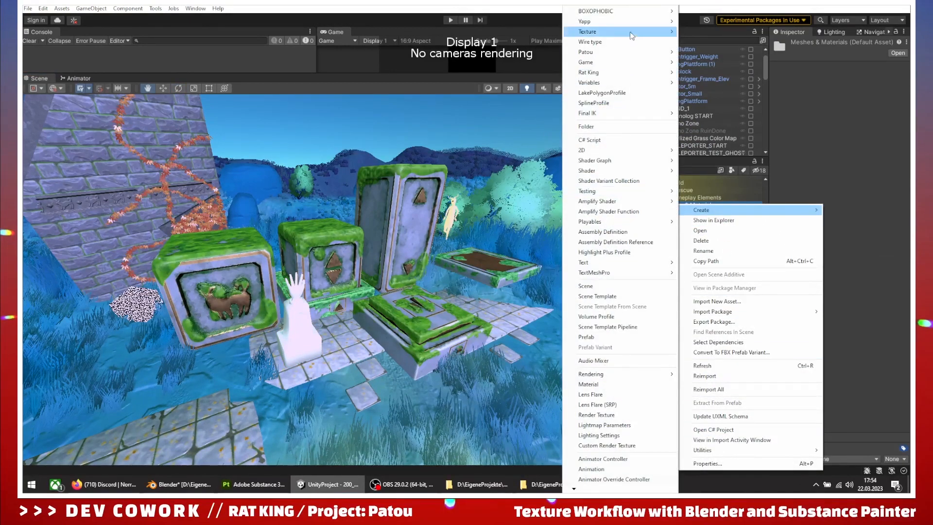
click(604, 386)
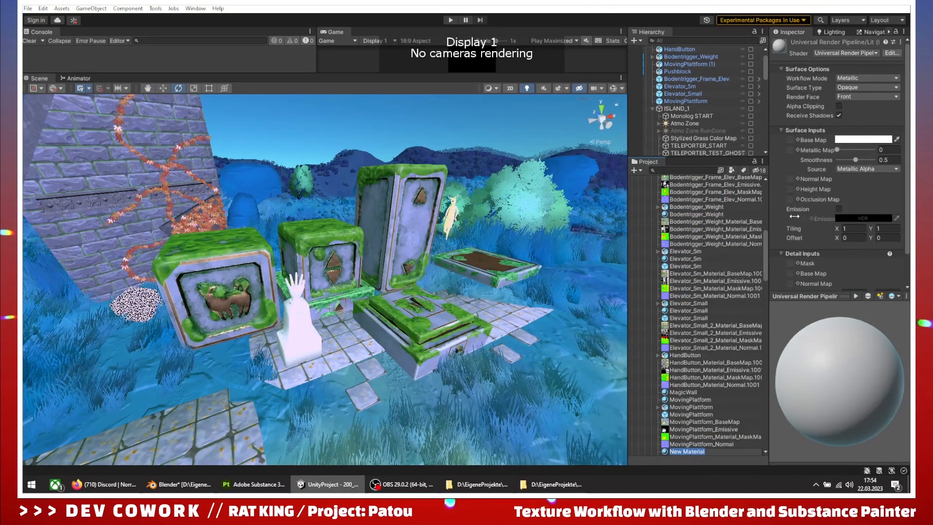
click(839, 209)
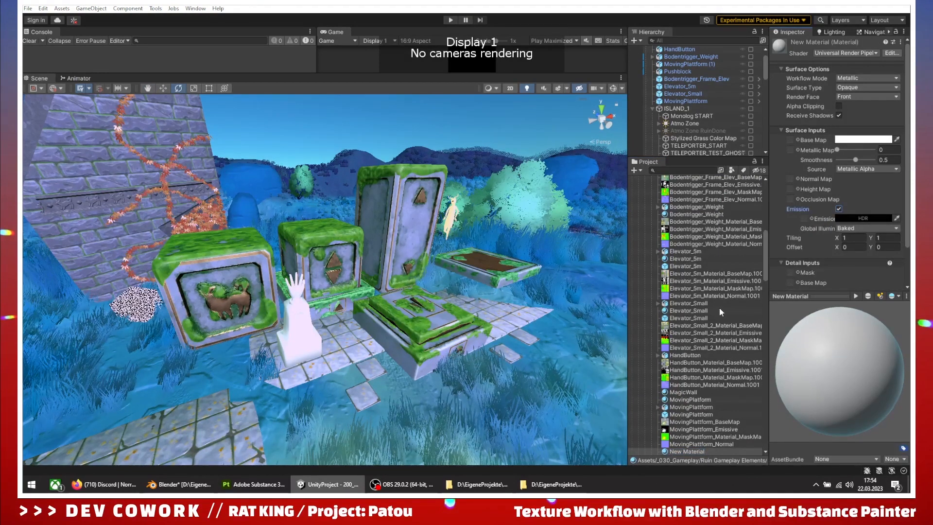
Rename the new material as HandButton
scroll(721, 312, down, 1)
scroll(690, 402, down, 2)
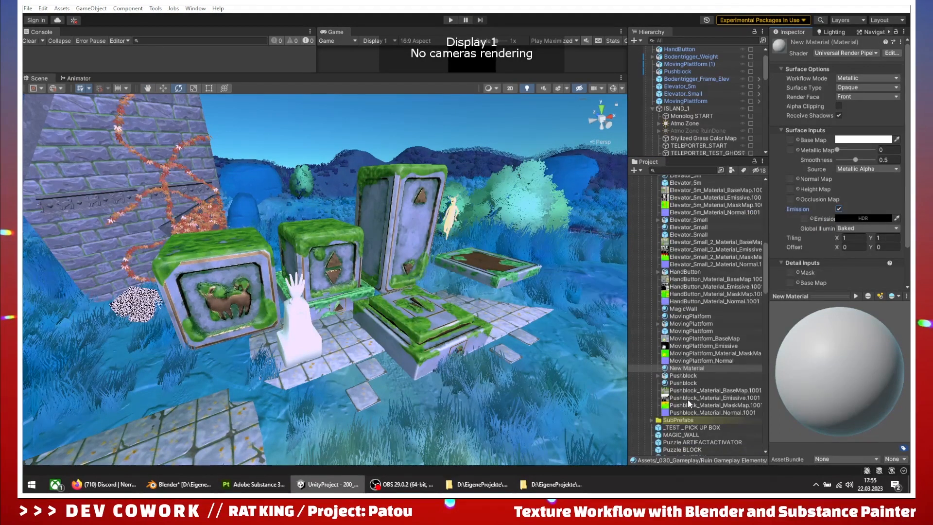
click(684, 368)
click(686, 369)
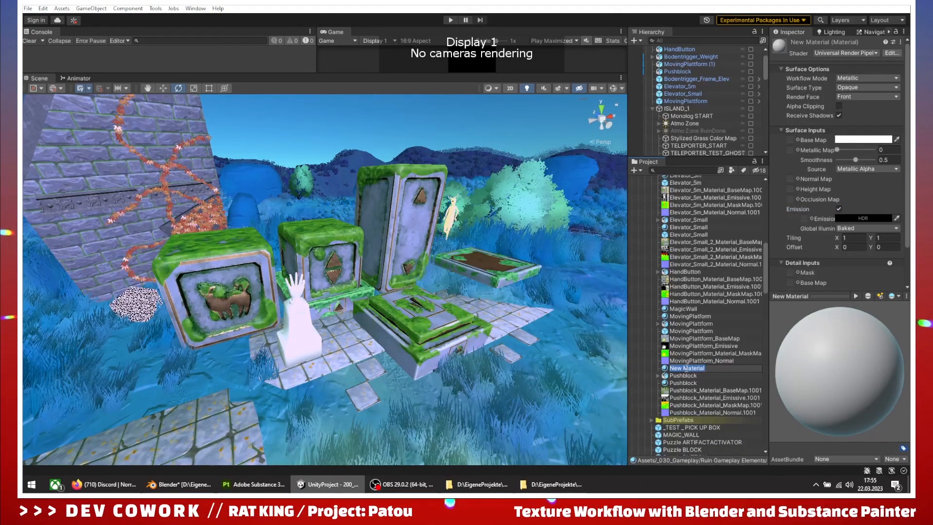
text(HandButton)
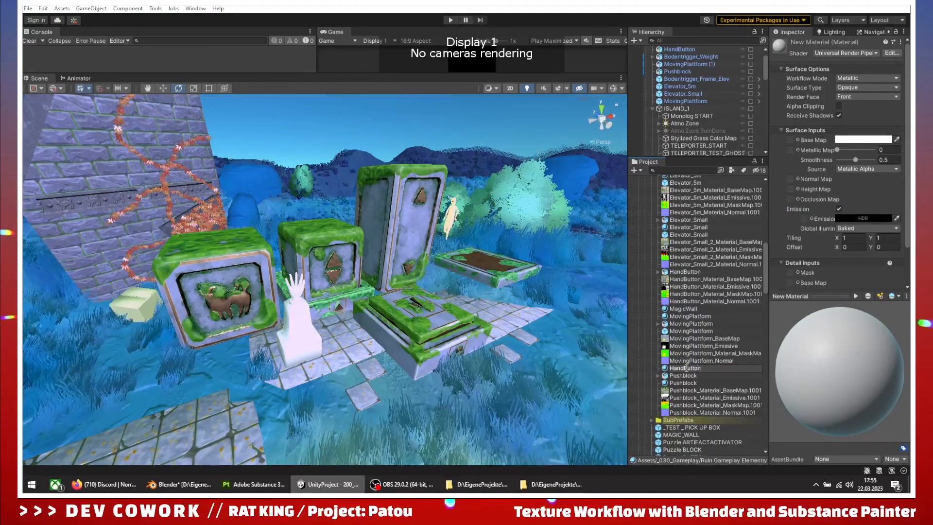
Assign the HandButton BaseMap, Emissive, MaskMap and Normal textures to the material's base, emission, metallic and normal inputs, and fix the normal texture's import type
key(Return)
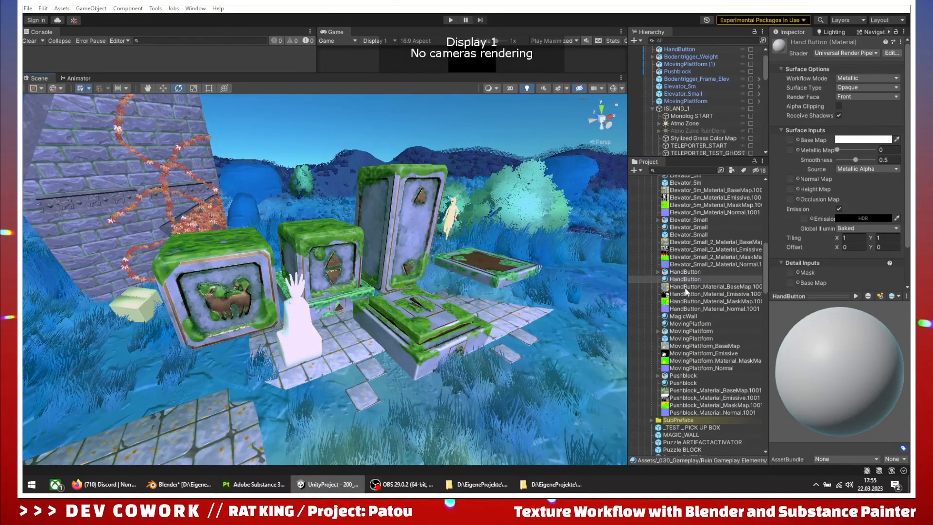
drag(687, 289, 792, 140)
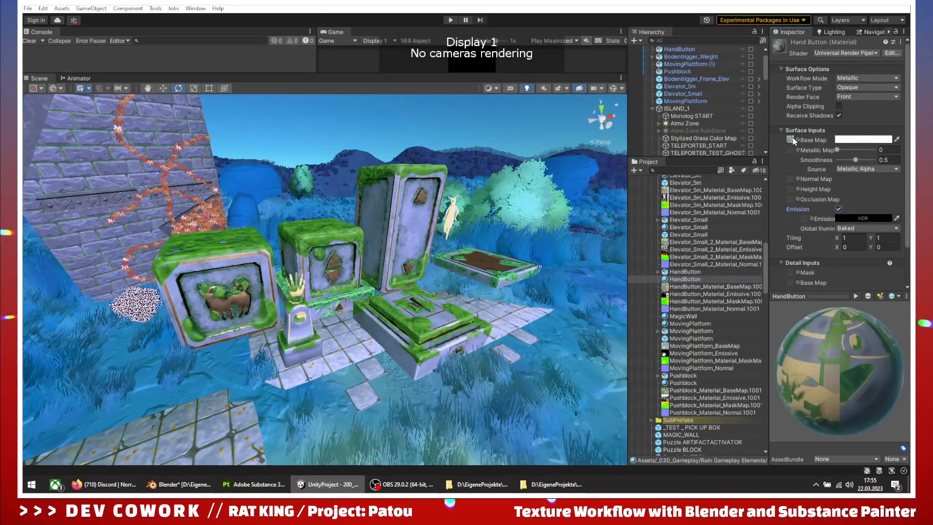
drag(684, 296, 804, 220)
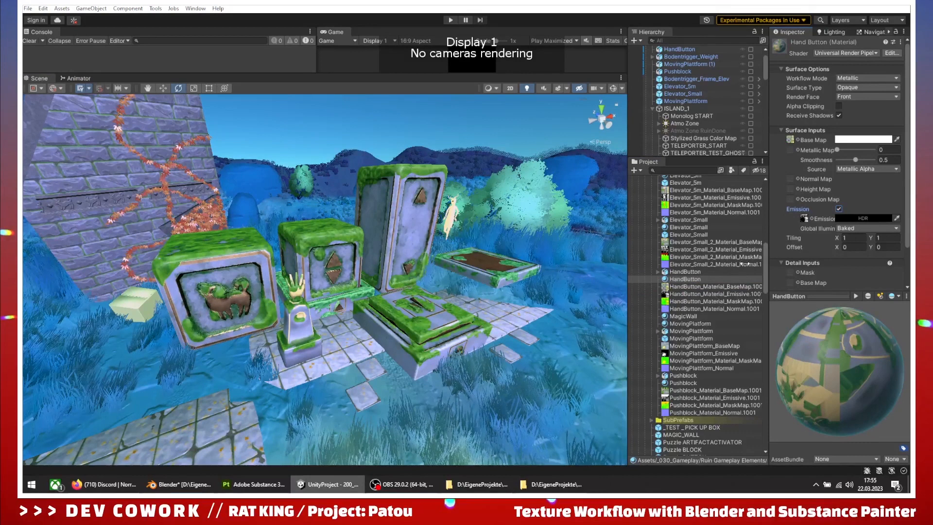
scroll(817, 273, down, 3)
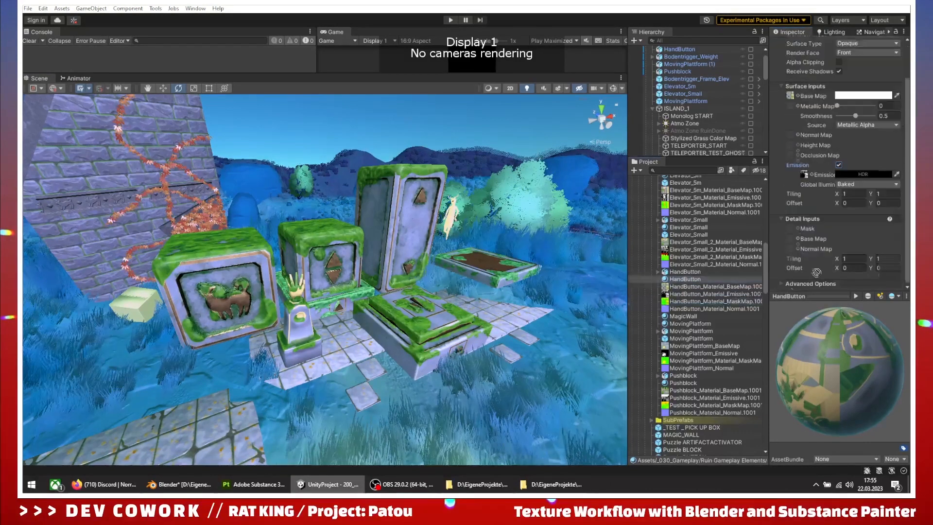
drag(791, 109, 790, 107)
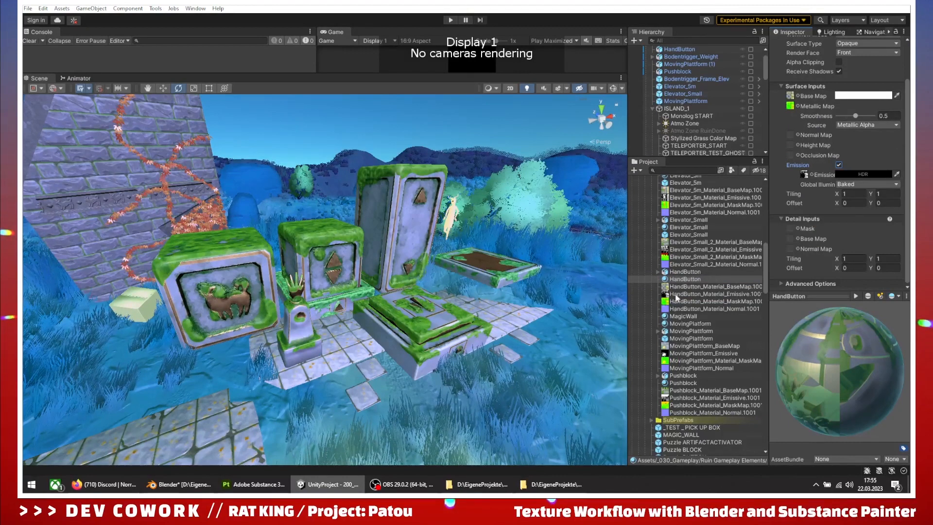
drag(675, 312, 792, 136)
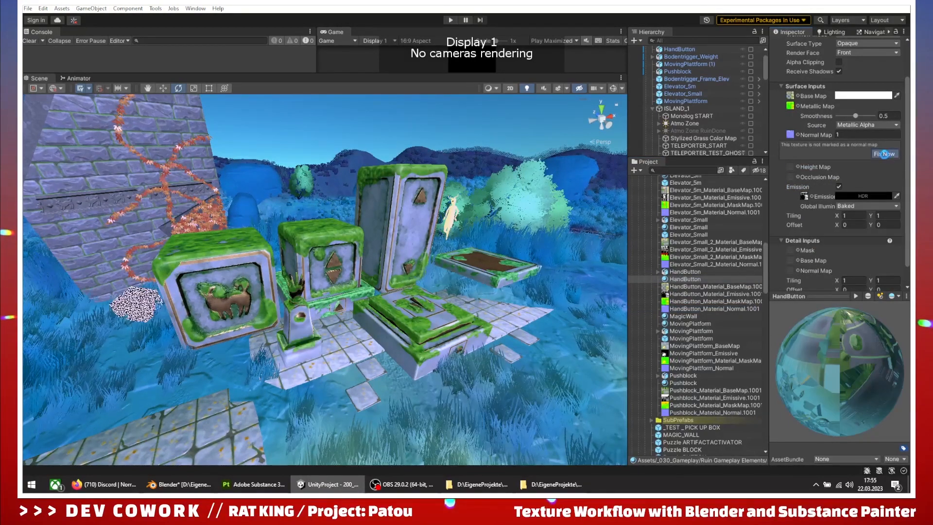
click(884, 153)
Select the textured HandButton in the scene and inspect it up close and among the surrounding ruin blocks
scroll(289, 414, up, 1)
scroll(290, 414, up, 5)
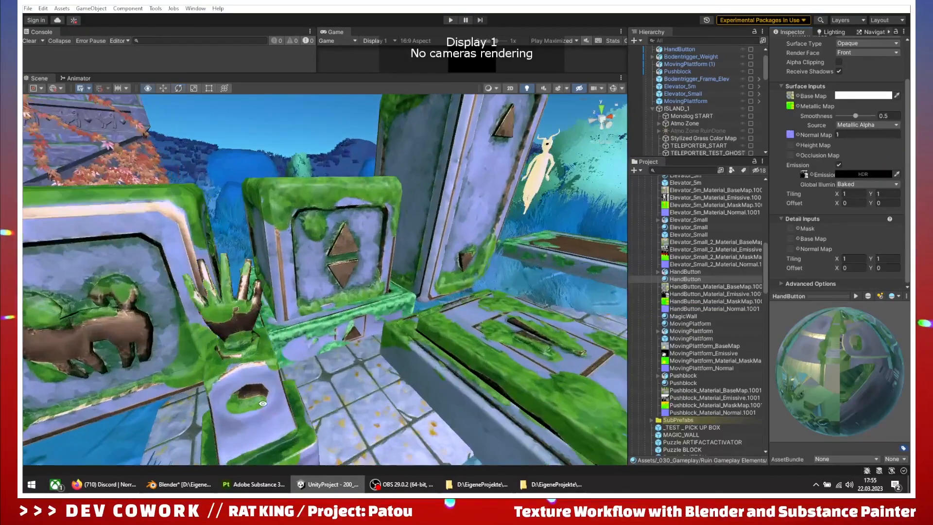
click(248, 436)
alt+drag(321, 425, 73, 353)
middle_drag(289, 264, 407, 310)
scroll(408, 310, down, 2)
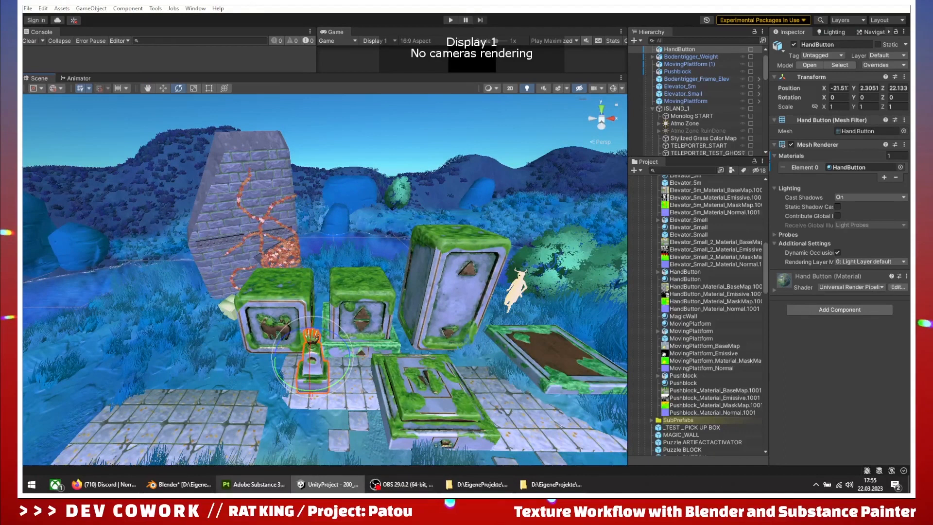
Switch to Substance Painter, close the texture export dialog and check the hand statue's painted surface
click(257, 486)
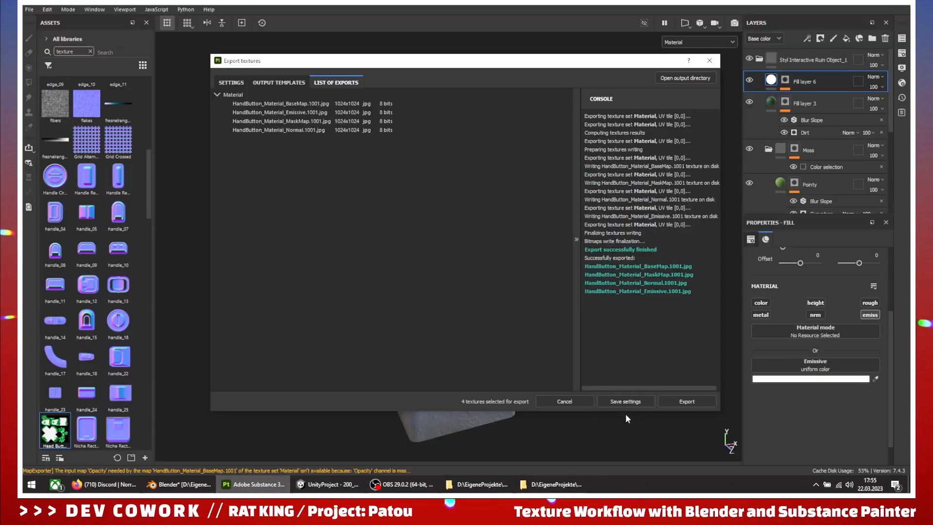
click(709, 61)
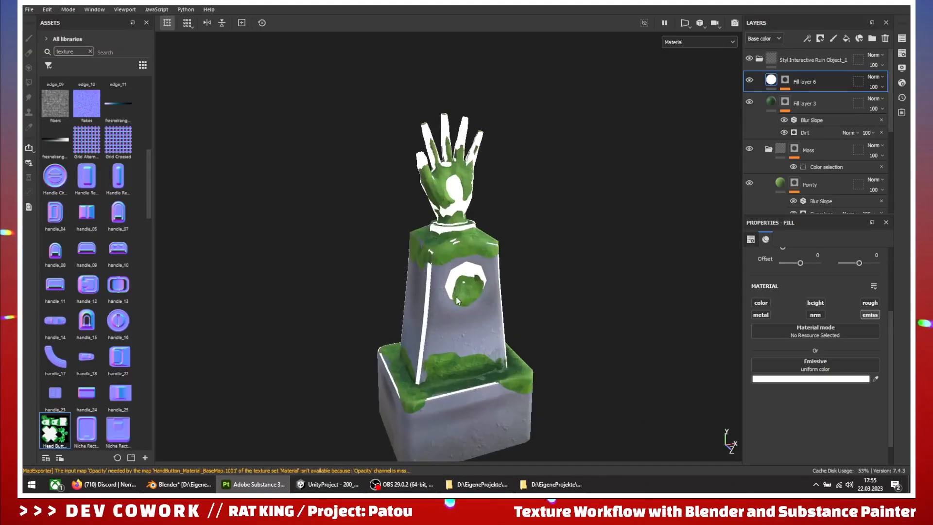
scroll(456, 300, up, 3)
mouse_move(365, 339)
alt+mouse_down()
mouse_move(442, 335)
mouse_move(366, 339)
alt+mouse_up()
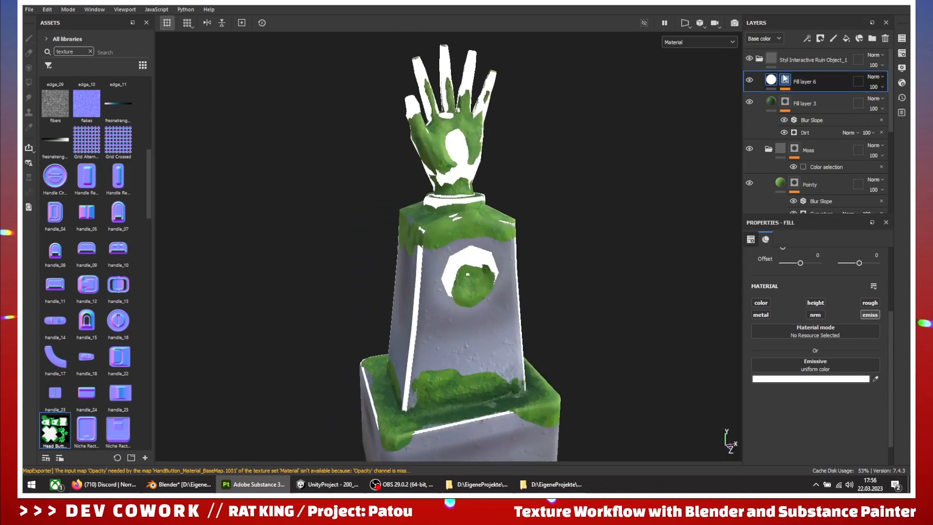
scroll(450, 249, down, 2)
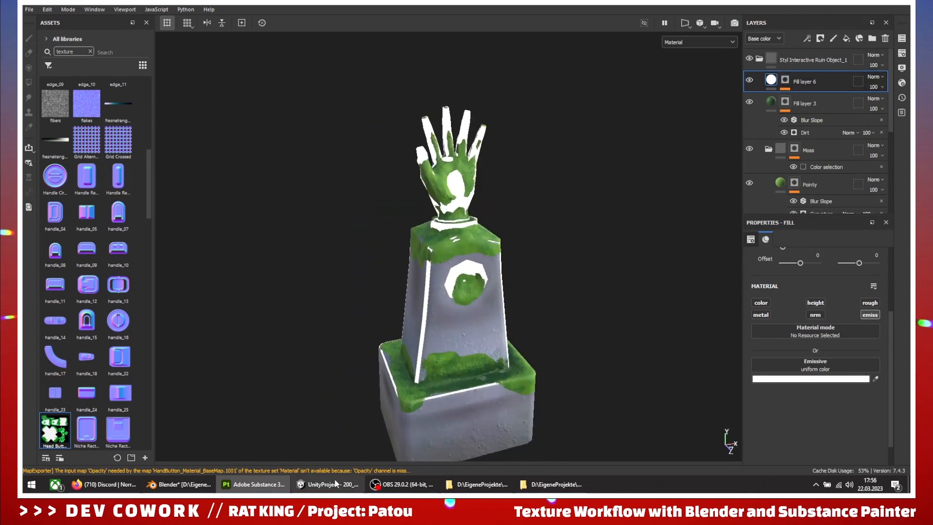
Switch to Blender's Modeling workspace and view the hand statue alongside the other ruin models
click(180, 484)
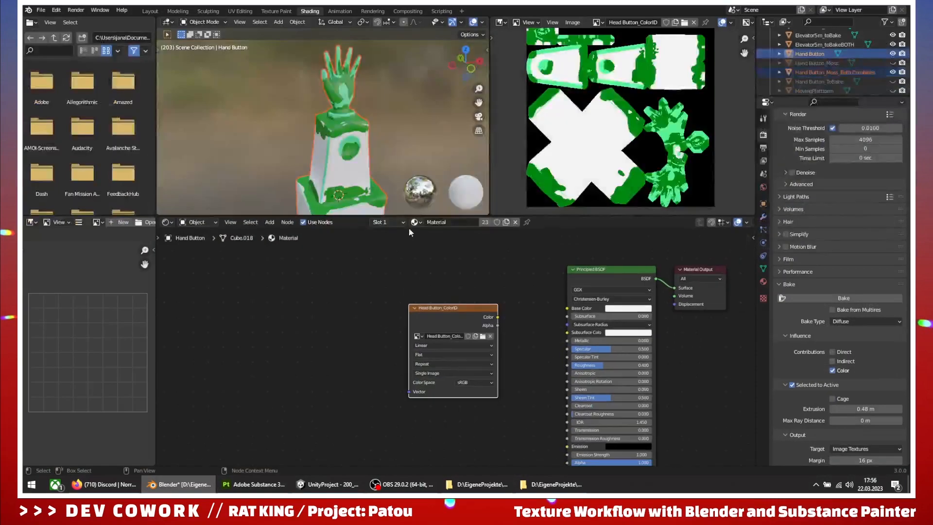
click(178, 12)
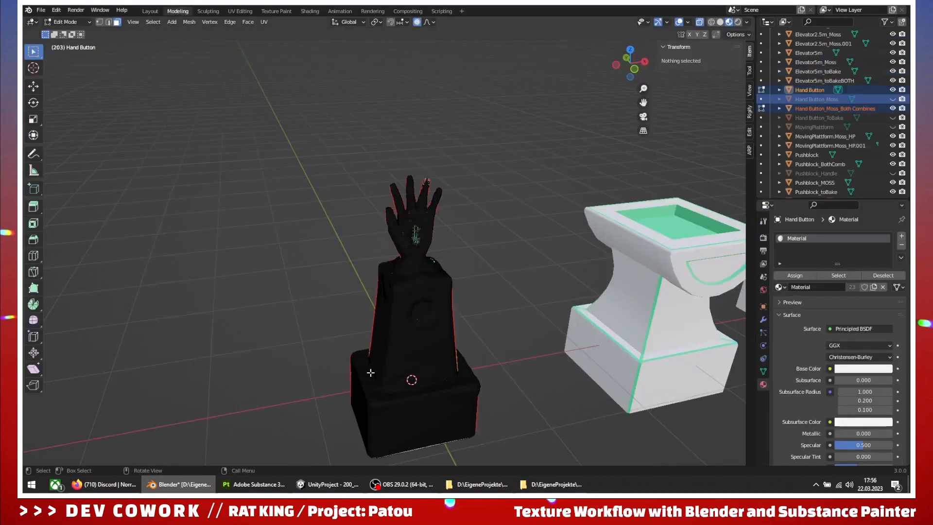
scroll(579, 304, down, 5)
key(KP_3)
middle_drag(569, 314, 468, 262)
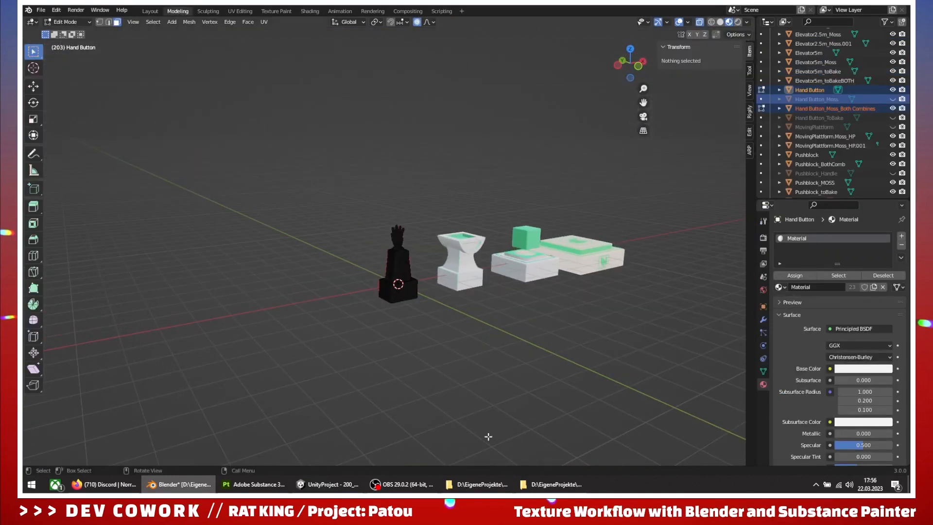
Return to Substance Painter, collapse the Styl Interactive Ruin Object_1 layer group and look at its smart material creation option
click(254, 484)
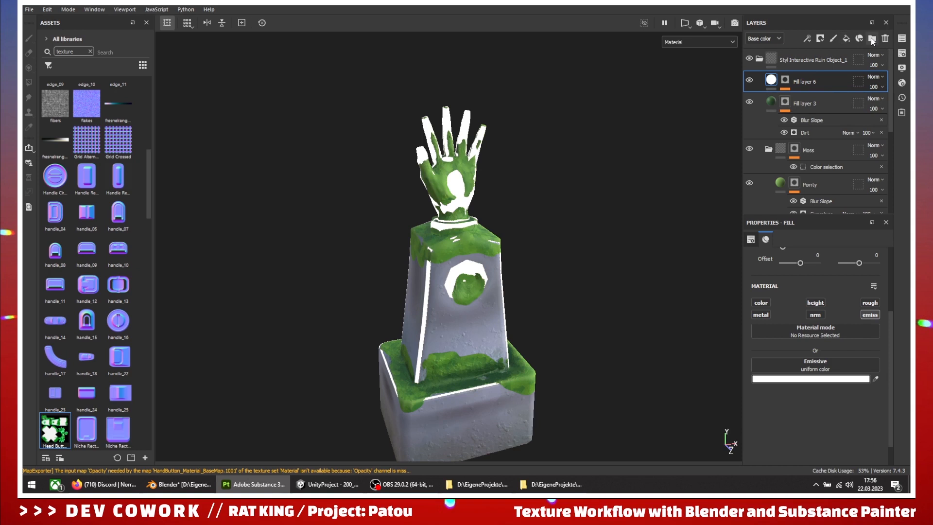
click(760, 58)
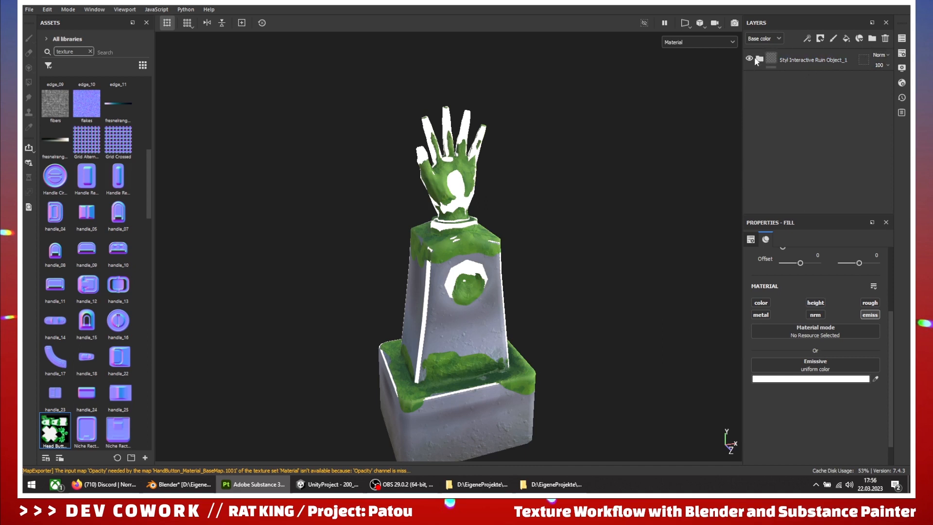
click(792, 60)
right_click(796, 61)
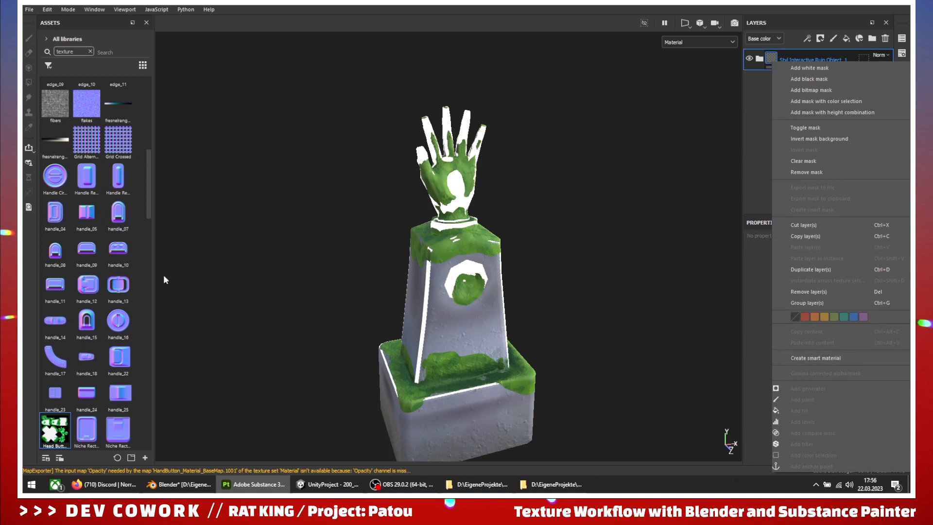
click(90, 50)
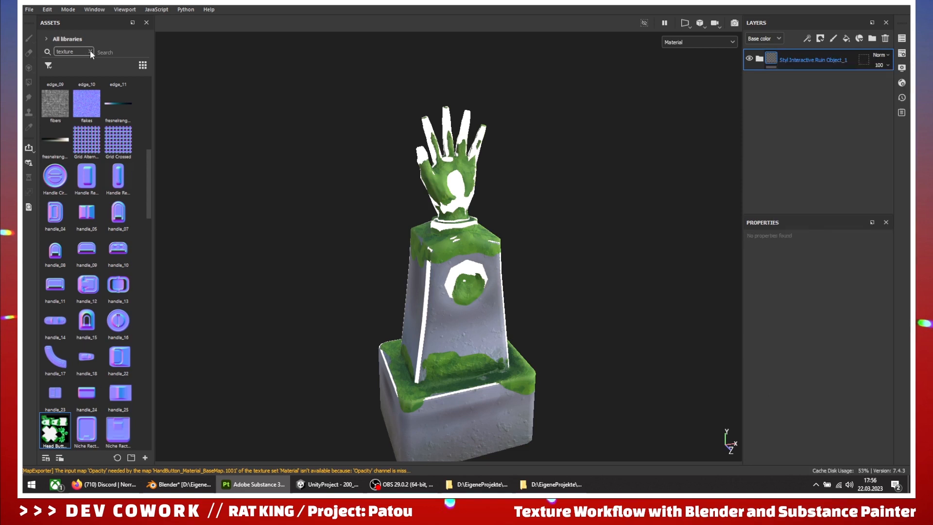
Clear the texture search filter and limit the asset library to smart materials
click(90, 50)
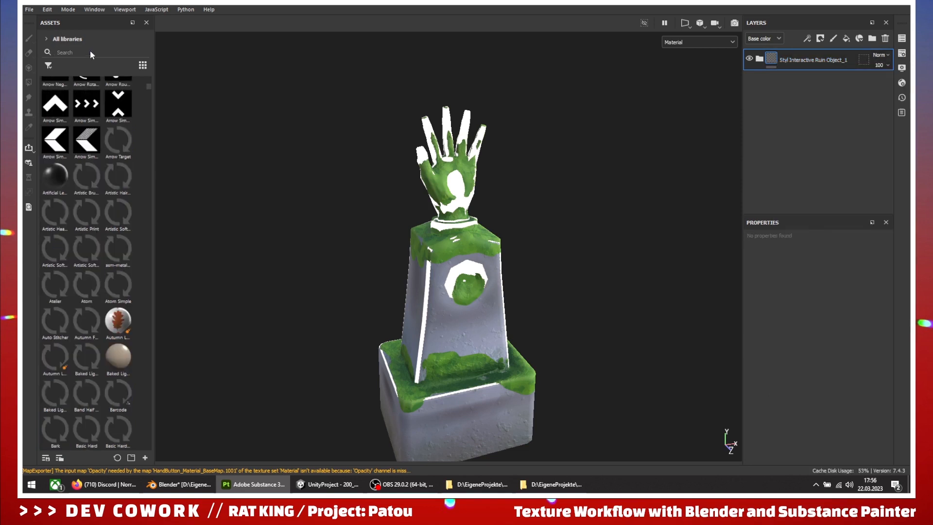
click(48, 64)
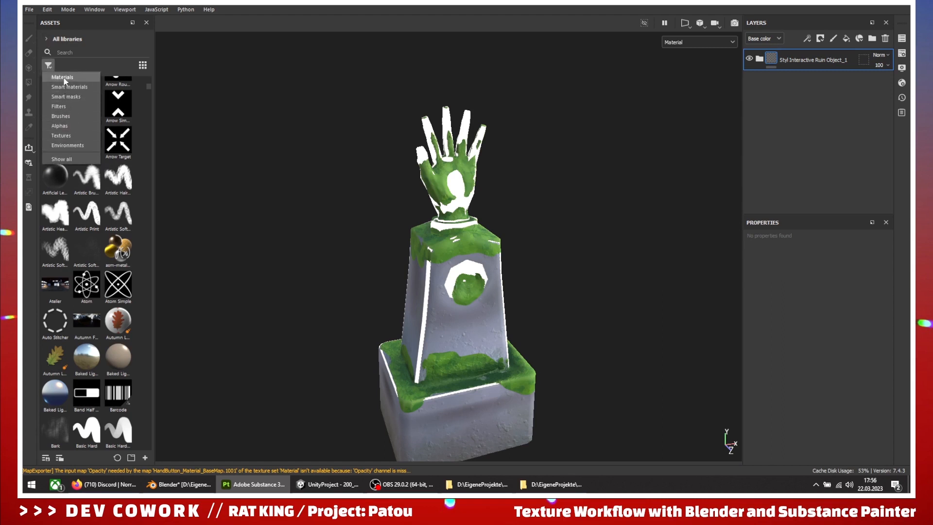
click(65, 95)
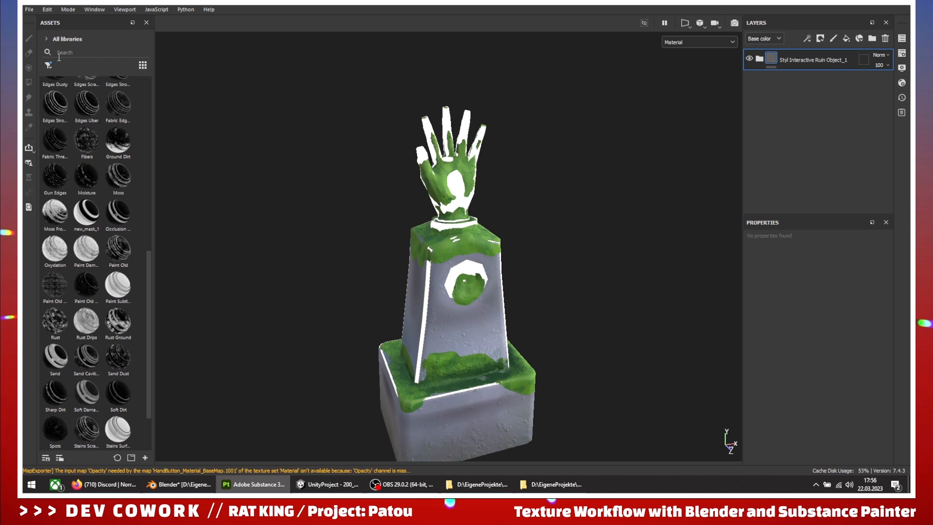
click(45, 65)
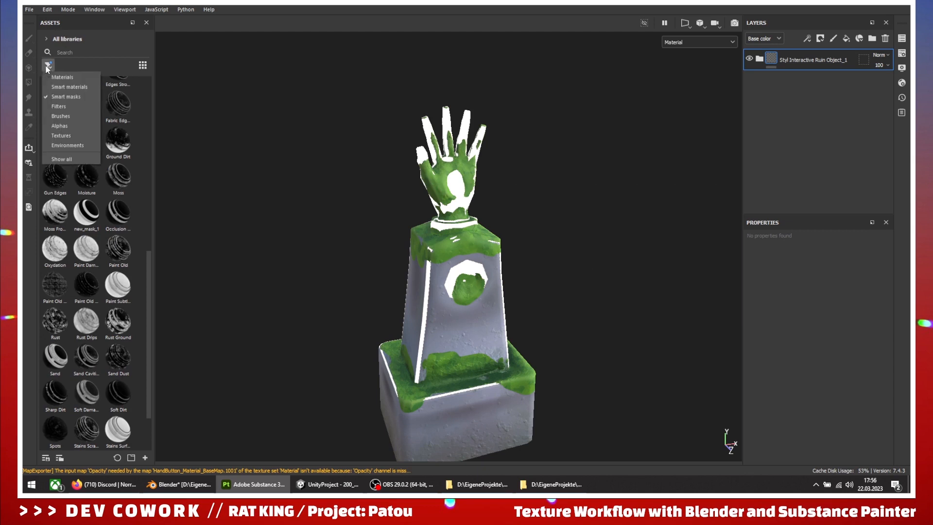
click(66, 86)
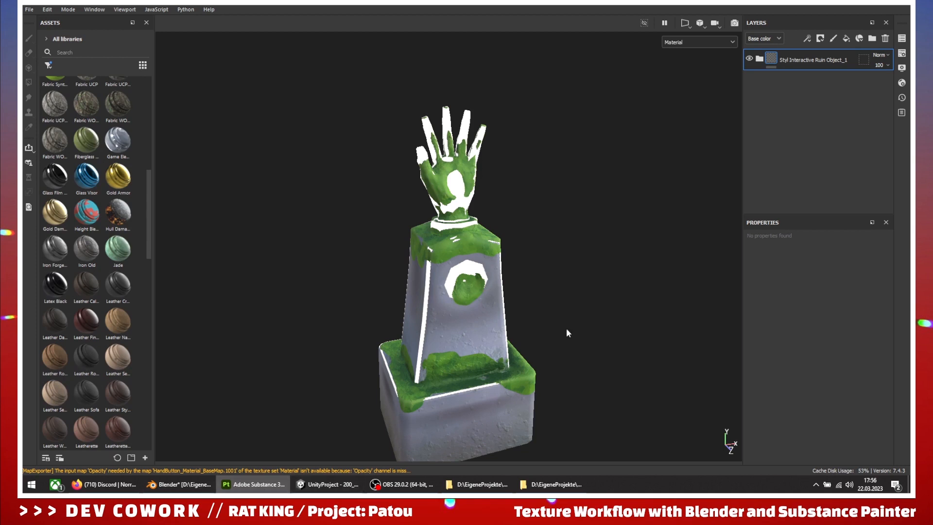
Examine the textured hand statue and its pedestal from several angles and distances
alt+drag(567, 329, 489, 222)
mouse_move(474, 389)
alt+middle_down()
mouse_move(415, 319)
mouse_move(480, 377)
alt+middle_up()
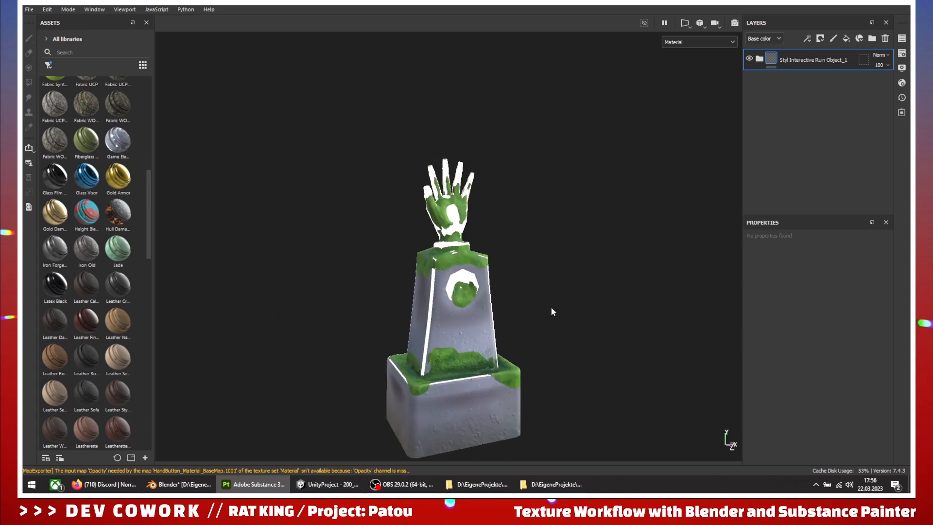
scroll(551, 308, down, 3)
alt+middle_drag(546, 354, 524, 285)
scroll(554, 330, up, 3)
alt+drag(516, 258, 541, 284)
alt+middle_drag(496, 280, 530, 321)
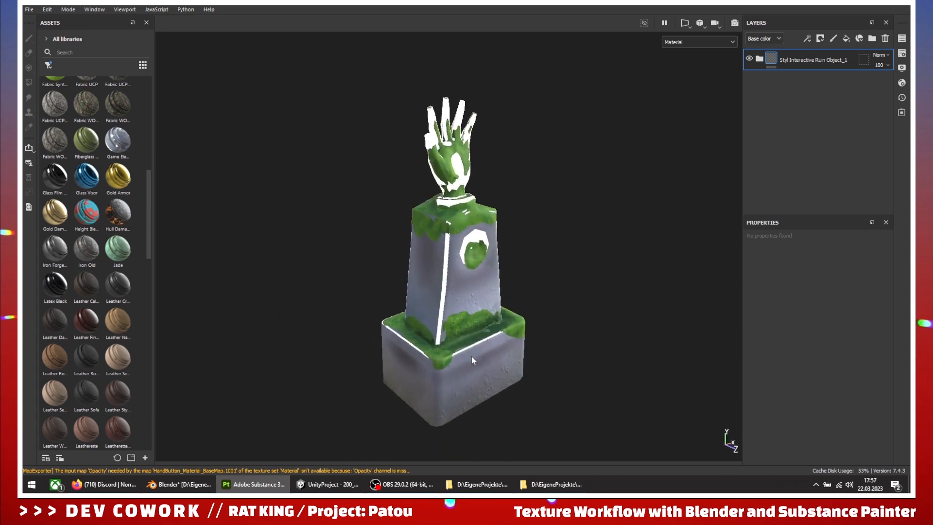
Switch to Unity and review the HandButton together with the other ruin gameplay elements from different angles
click(330, 485)
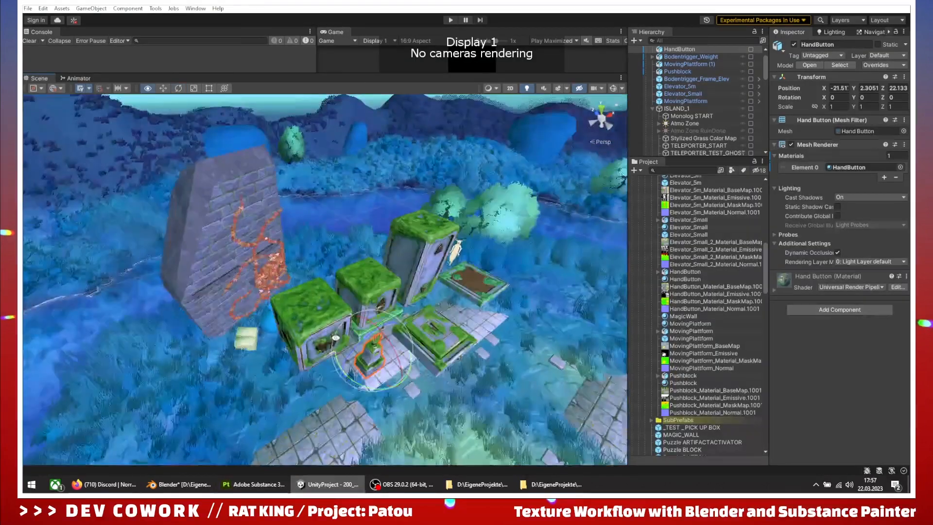
mouse_move(336, 338)
alt+mouse_down()
mouse_move(444, 302)
mouse_move(462, 311)
mouse_move(495, 374)
mouse_move(321, 358)
mouse_move(331, 354)
alt+mouse_up()
alt+drag(409, 309, 380, 311)
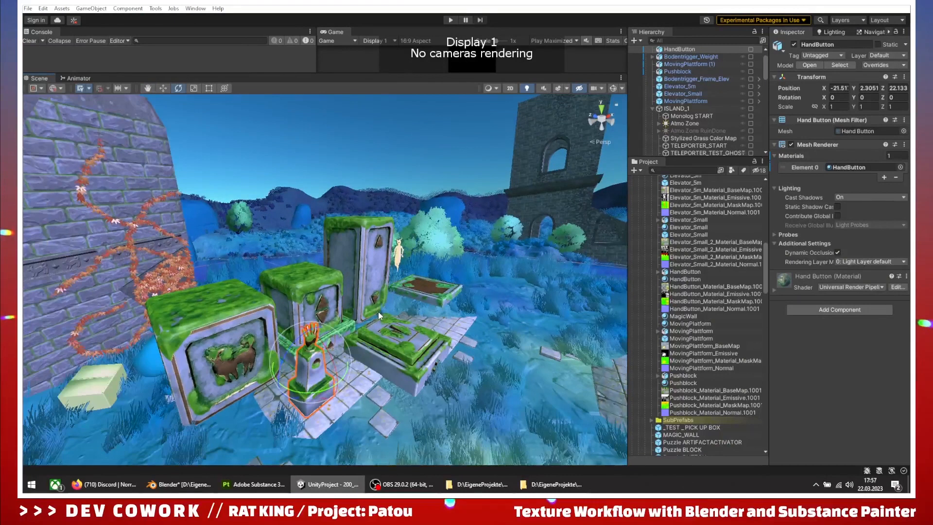